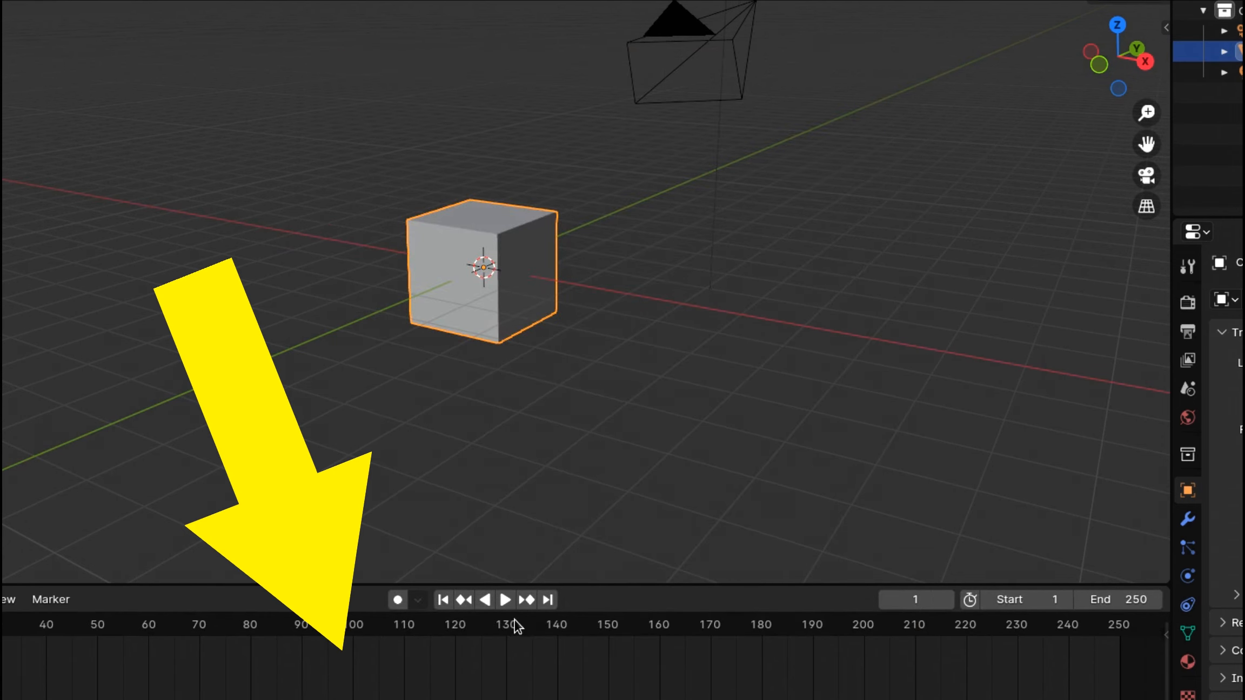
# Step: Play the timeline briefly to preview the scene, stop it, and return to frame 1
pyautogui.click(506, 600)
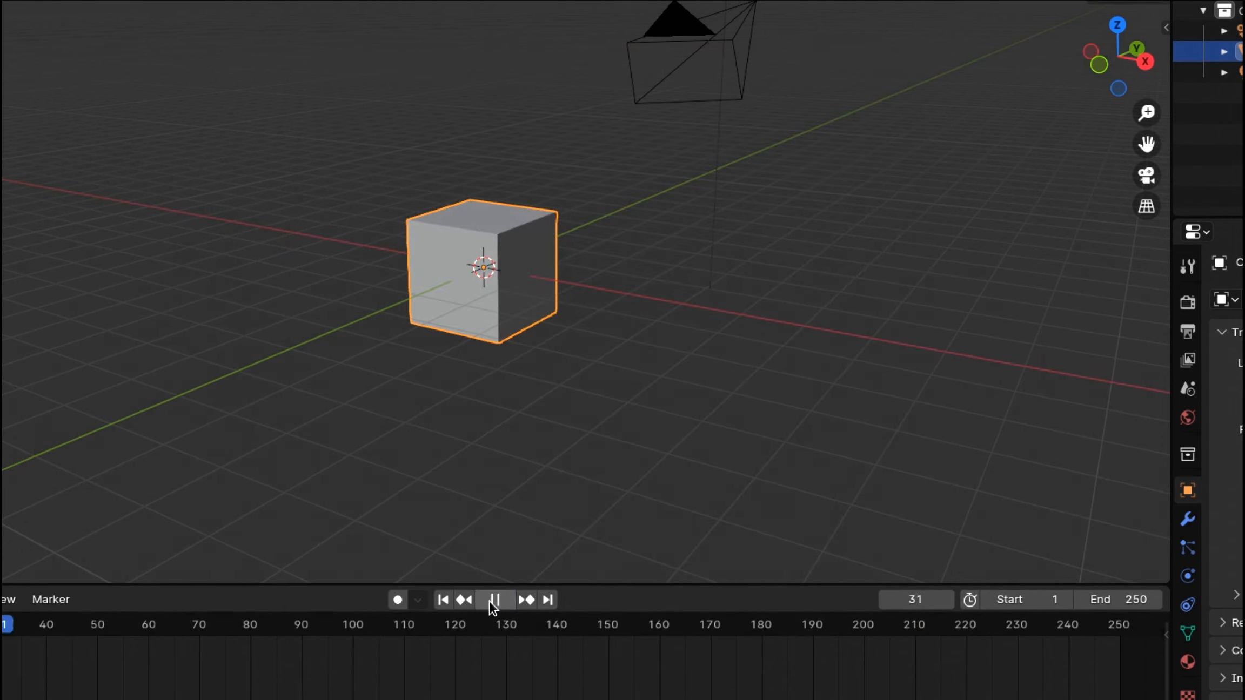
pyautogui.click(489, 601)
pyautogui.click(437, 598)
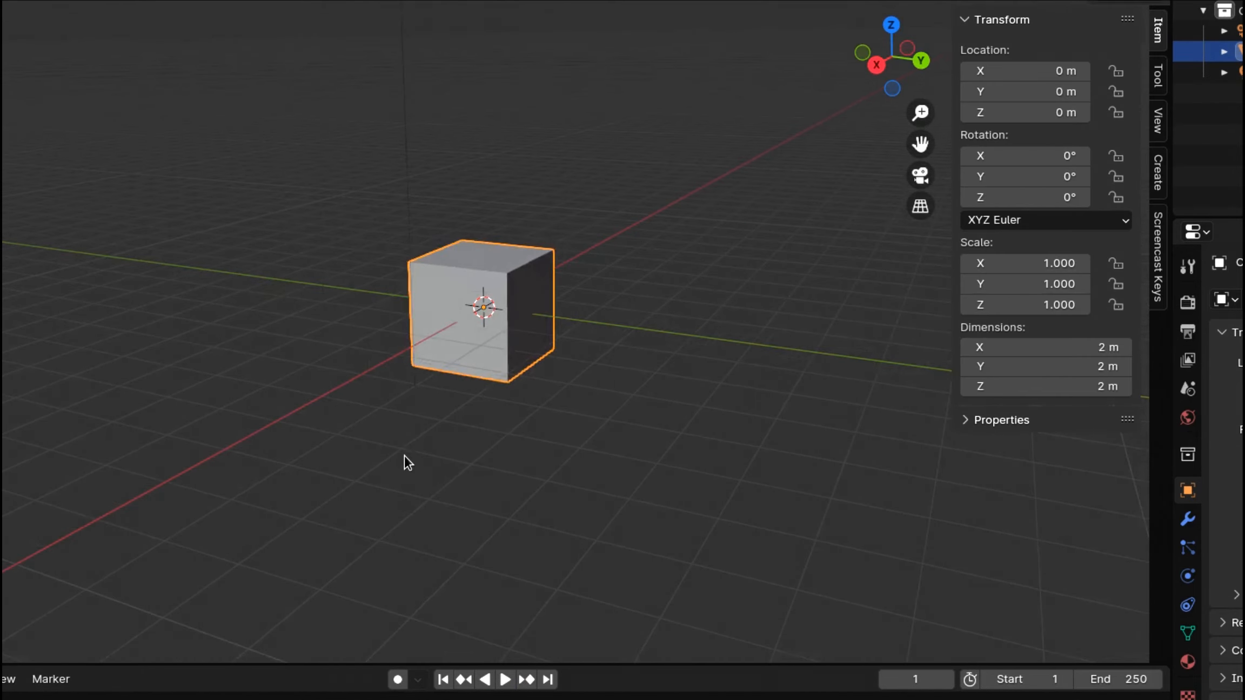
pyautogui.moveTo(406, 462); pyautogui.dragTo(507, 445, button='middle')
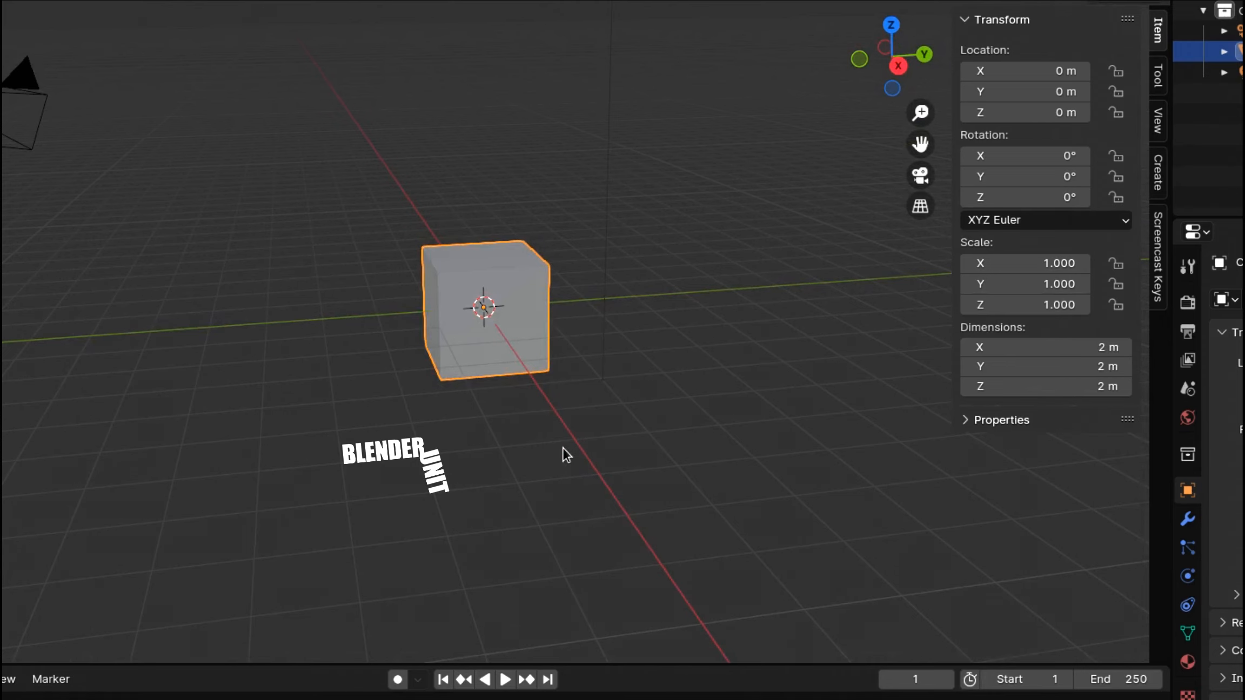
pyautogui.press('KP_1')
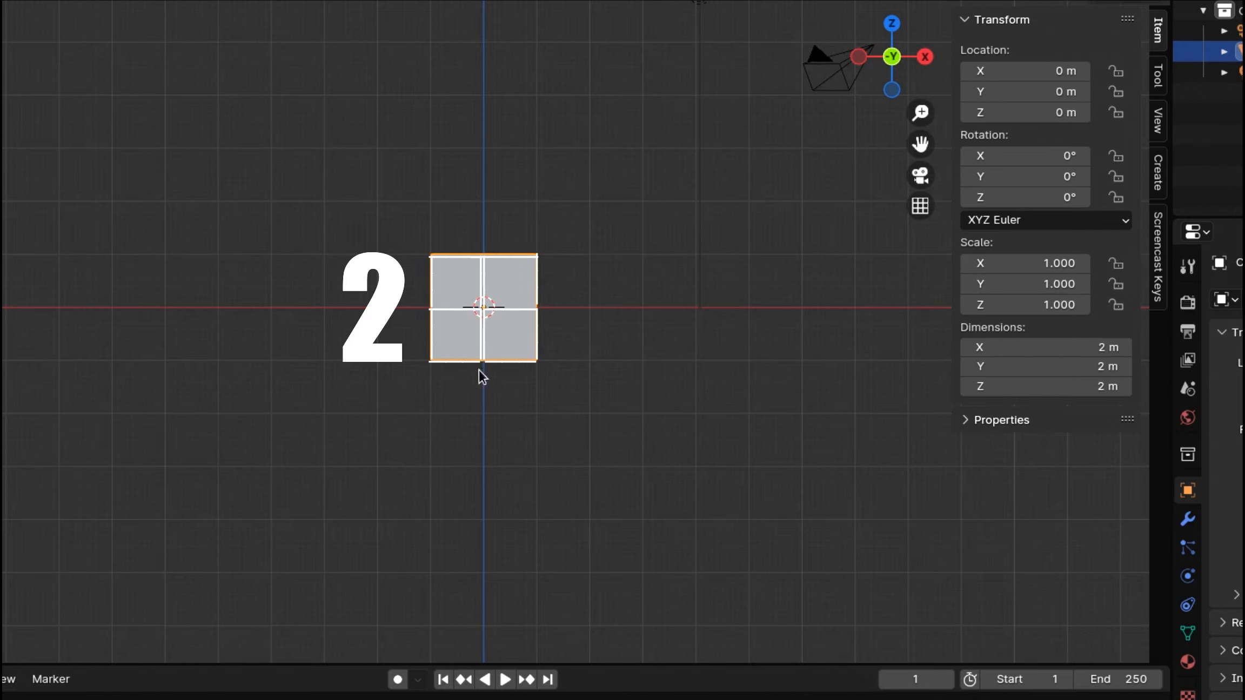
pyautogui.moveTo(536, 361); pyautogui.dragTo(801, 393, button='middle')
pyautogui.moveTo(660, 402); pyautogui.dragTo(494, 453, button='middle')
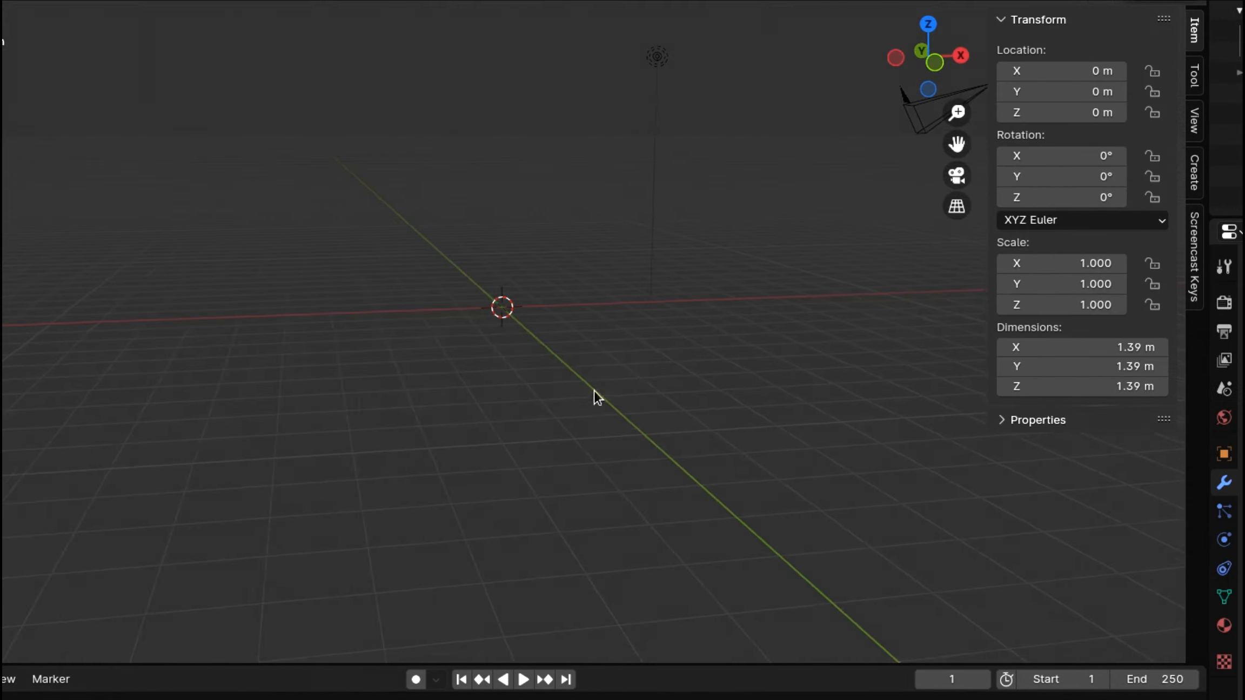
pyautogui.moveTo(592, 394); pyautogui.dragTo(427, 232, button='middle')
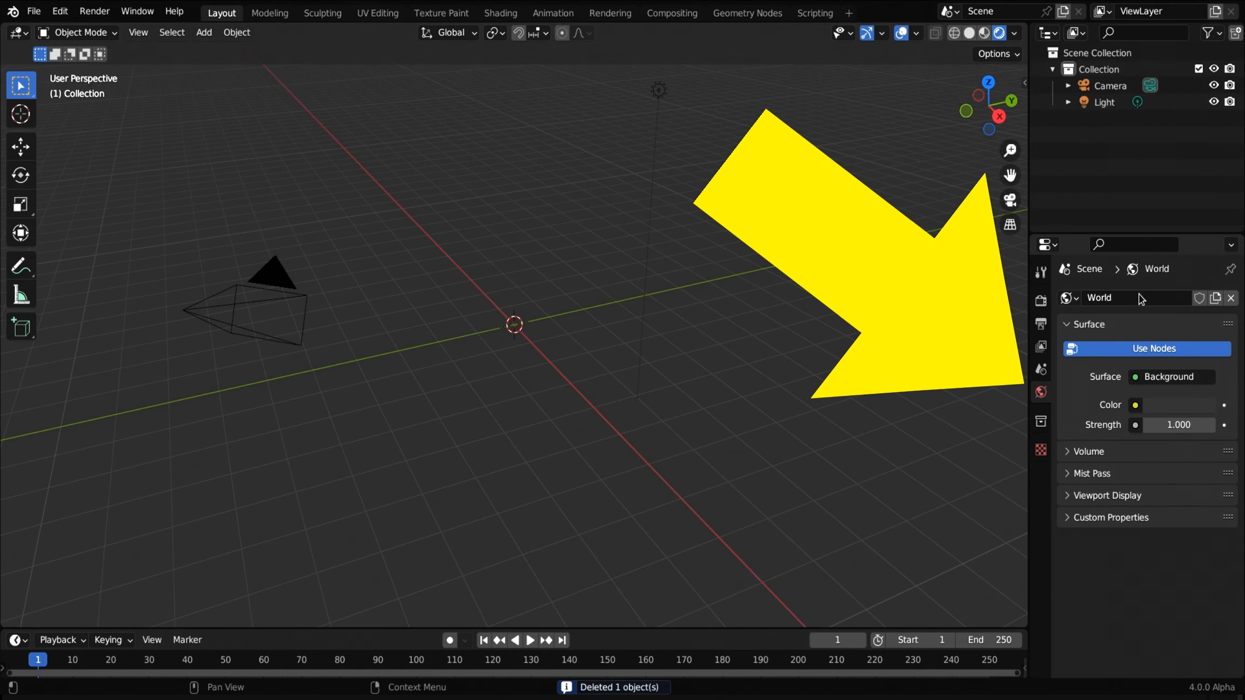
# Step: Set the world background color to black by lowering its HSV Value to 0
pyautogui.click(1181, 405)
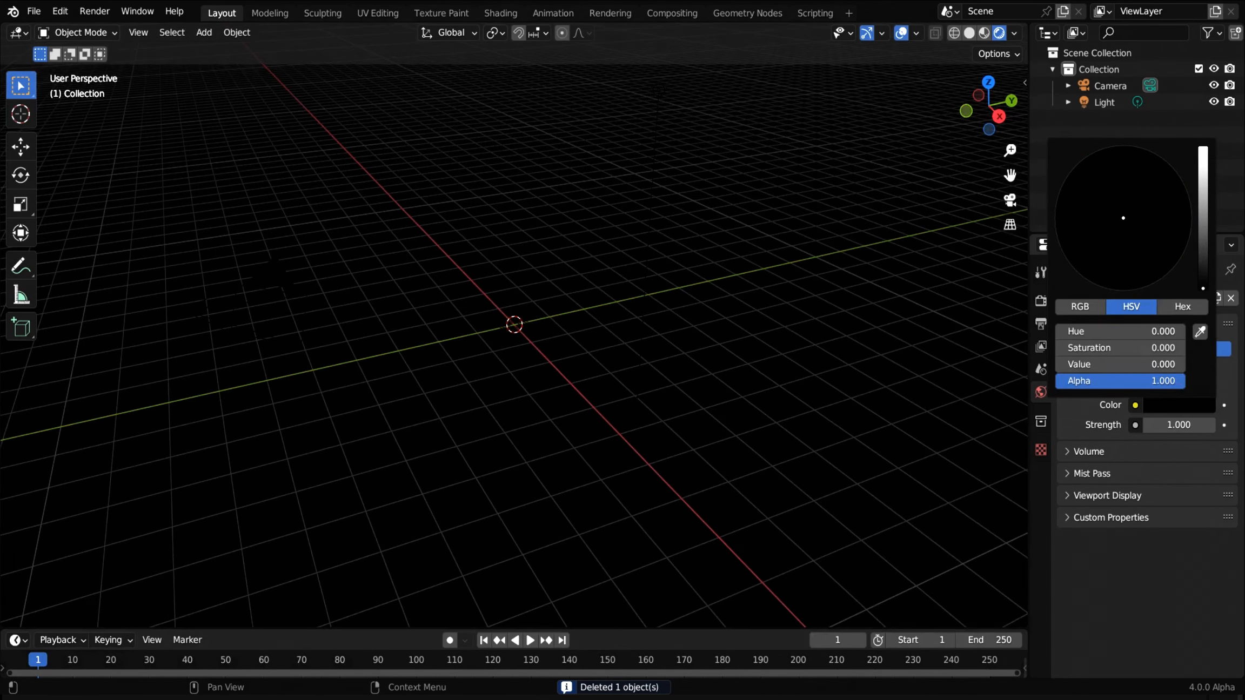
pyautogui.moveTo(1203, 252); pyautogui.dragTo(1216, 286)
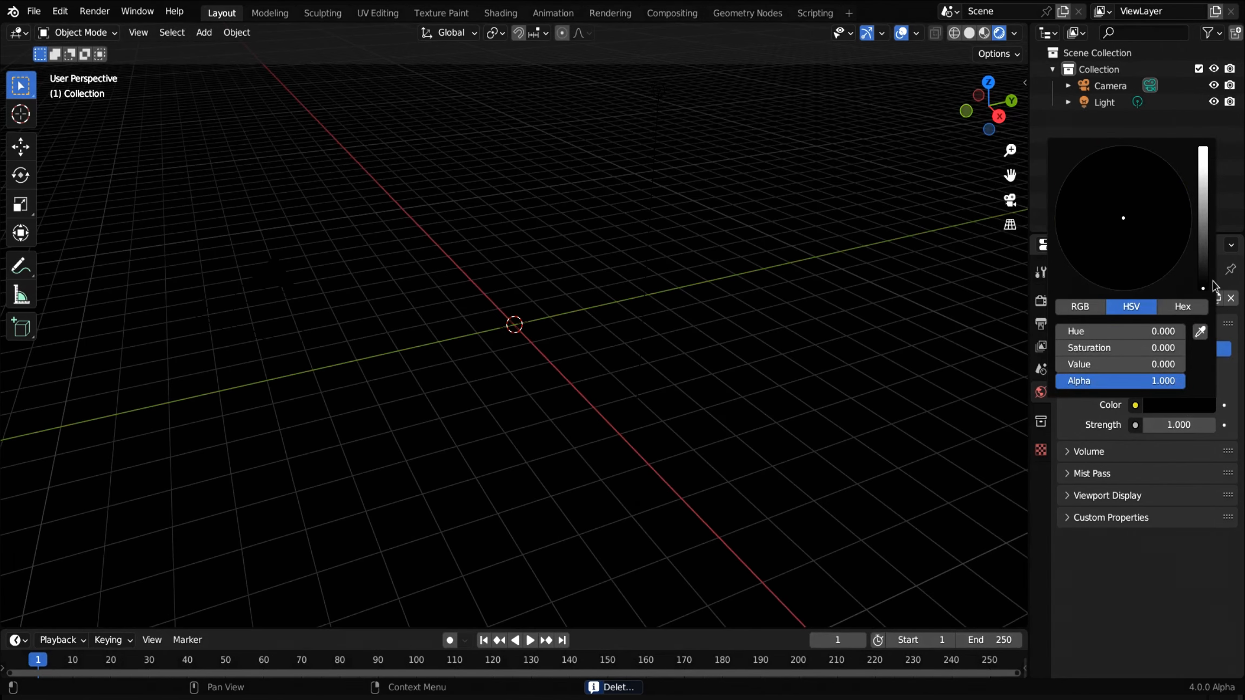
pyautogui.click(901, 32)
pyautogui.click(901, 33)
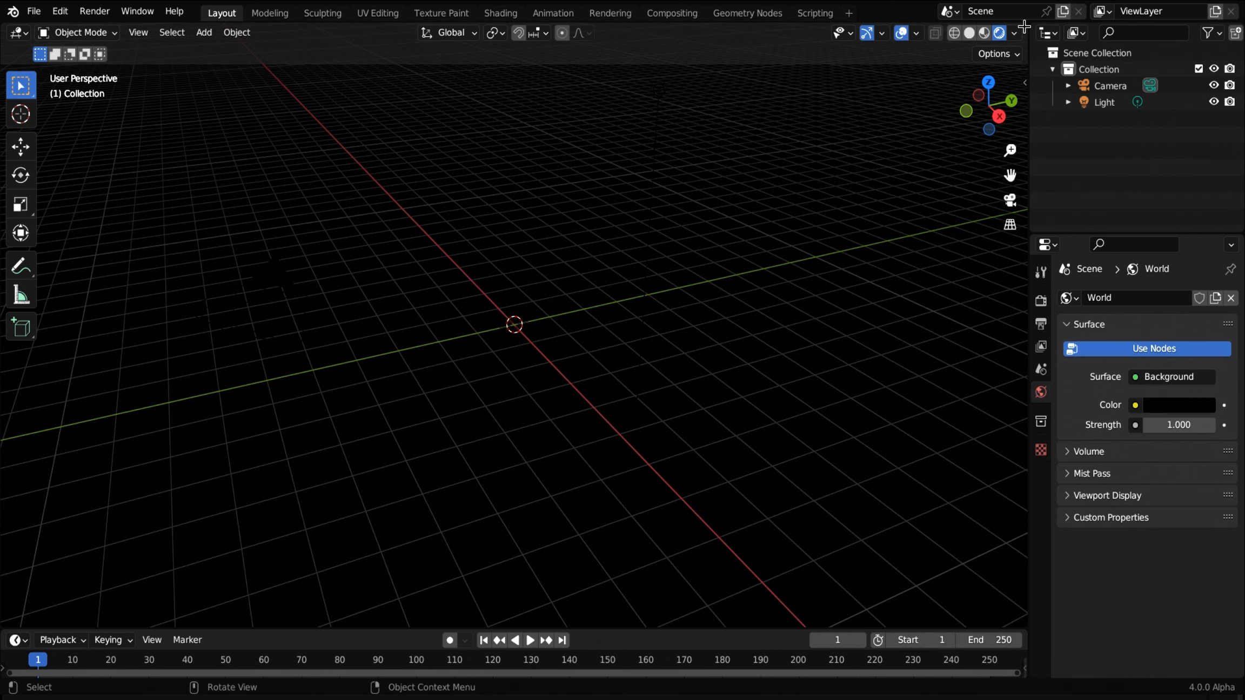
# Step: Split the 3D viewport in two and turn the new area into a Shader Editor showing the World nodes
pyautogui.moveTo(1024, 26); pyautogui.dragTo(544, 33)
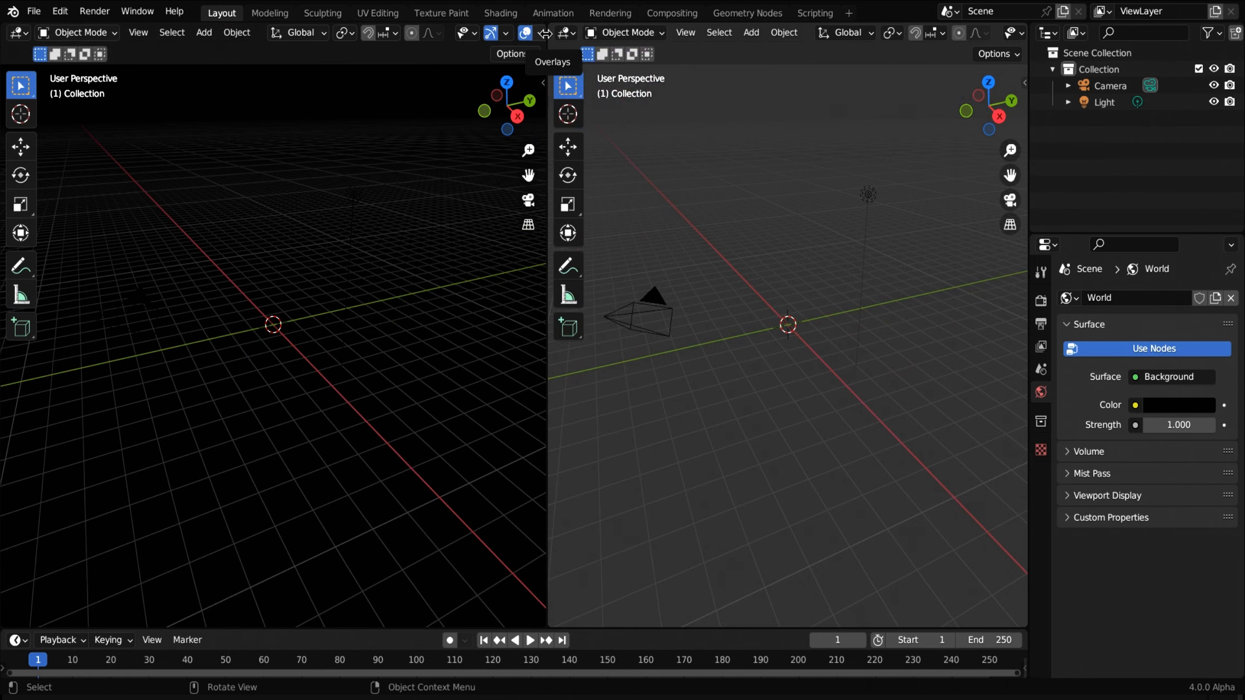
pyautogui.moveTo(546, 33); pyautogui.dragTo(526, 34)
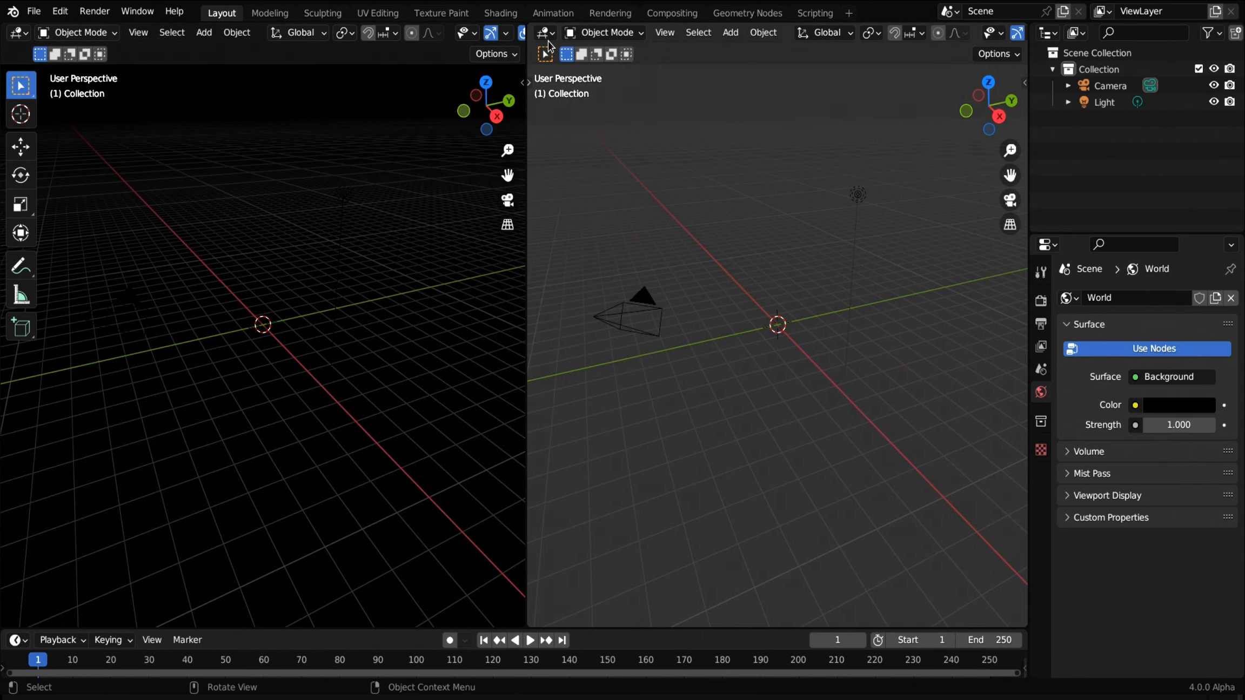
pyautogui.click(547, 34)
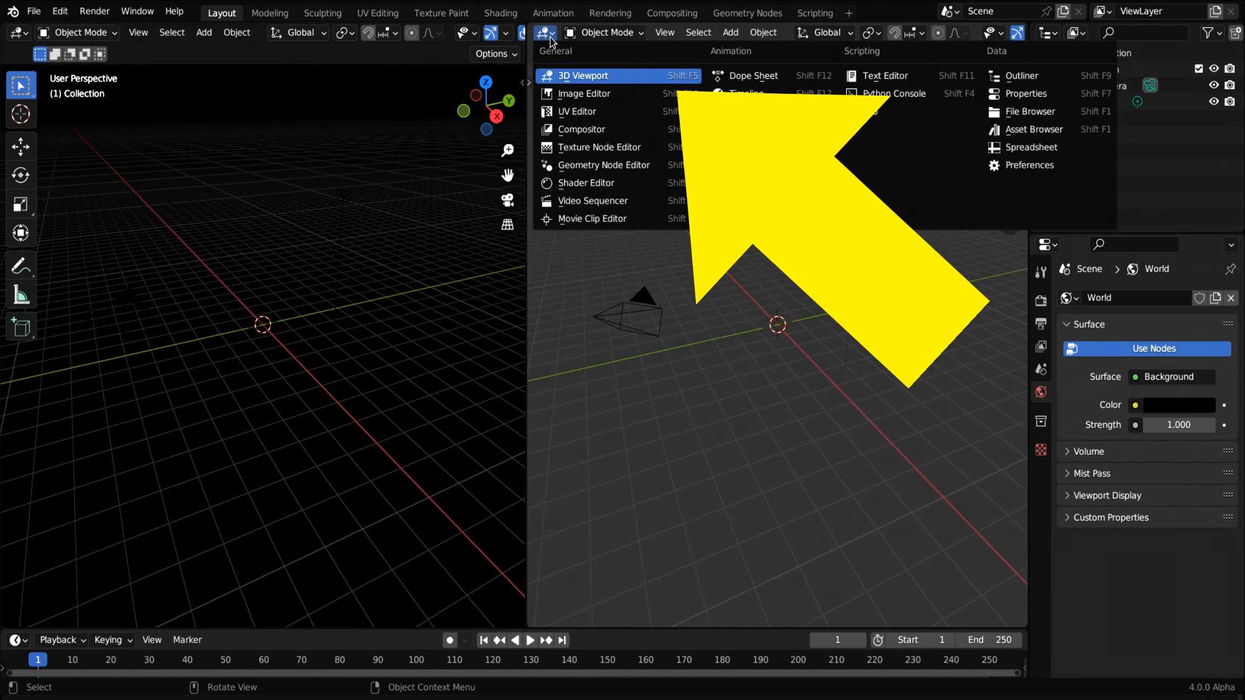
pyautogui.click(568, 186)
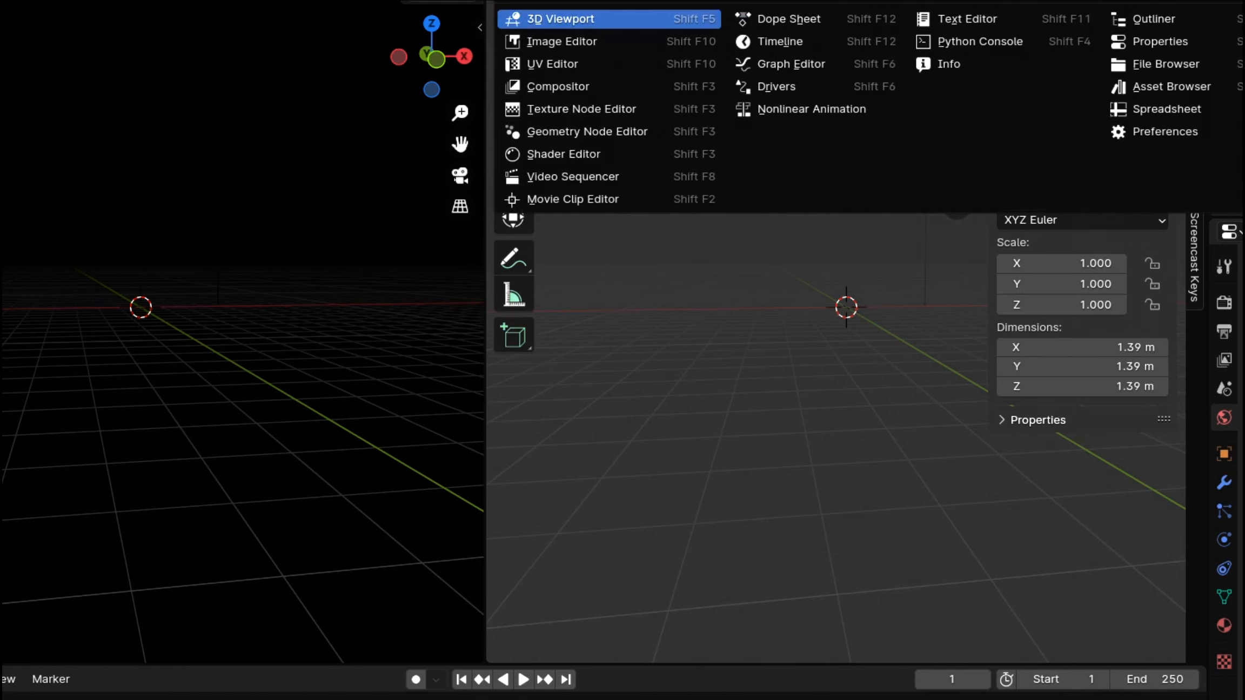
pyautogui.click(549, 154)
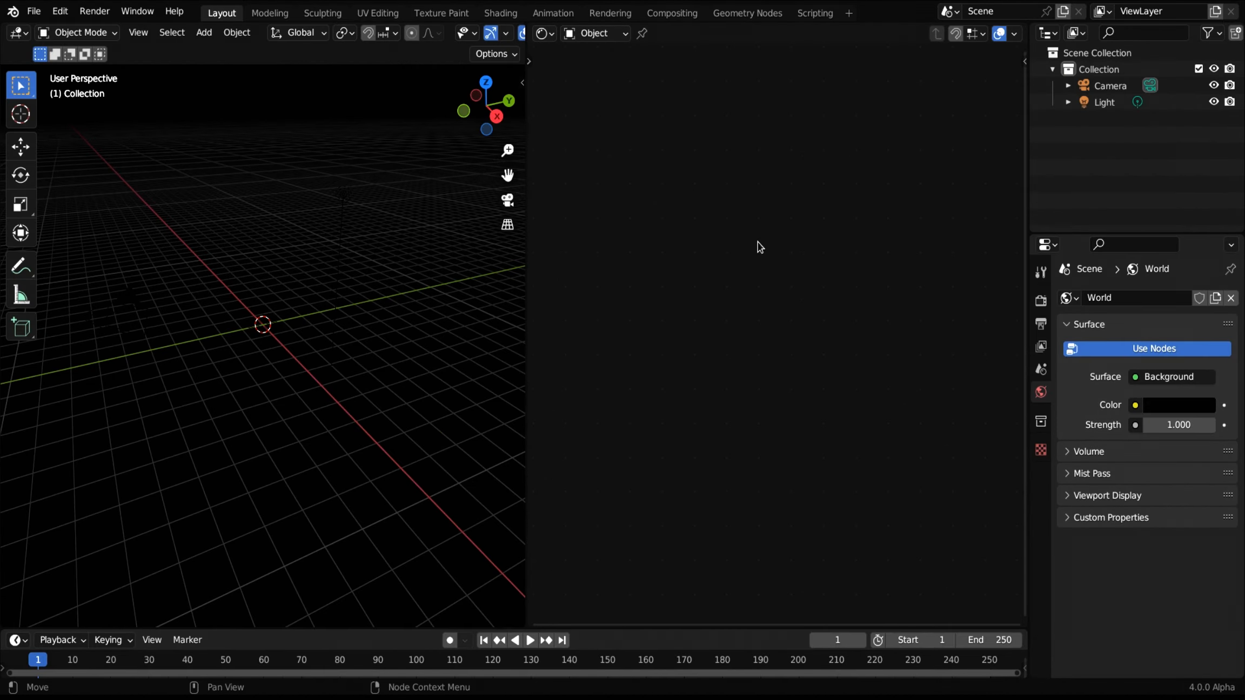
pyautogui.click(602, 38)
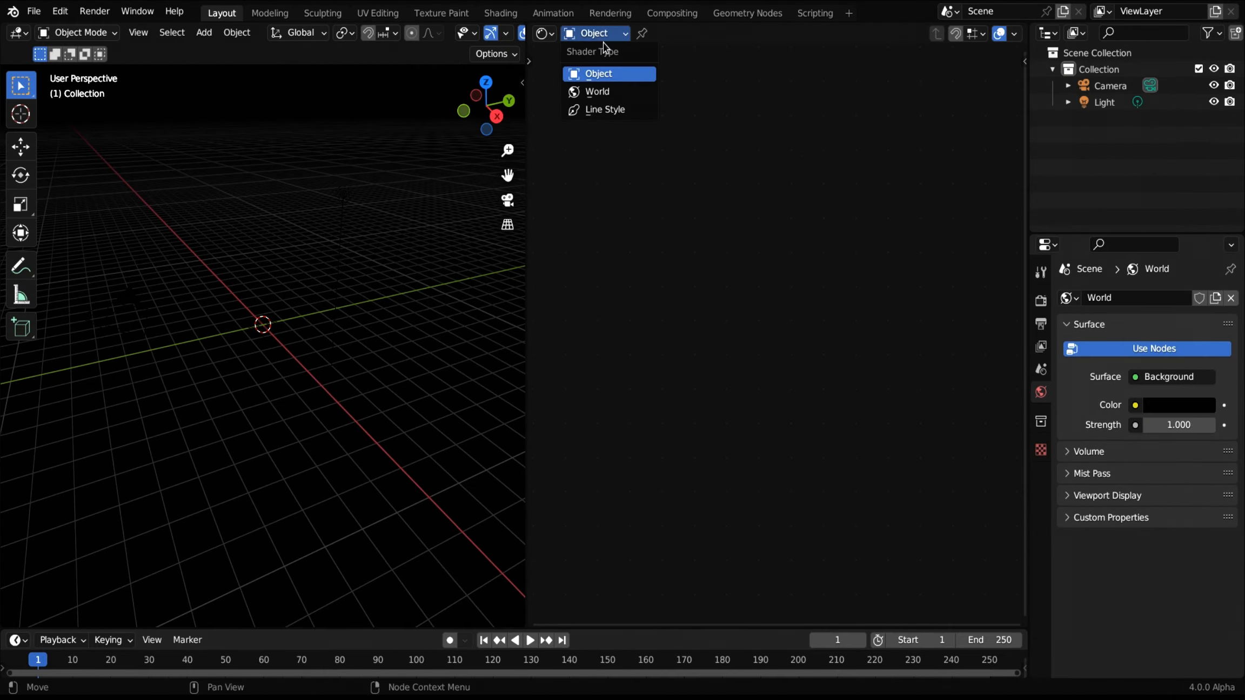
pyautogui.click(613, 89)
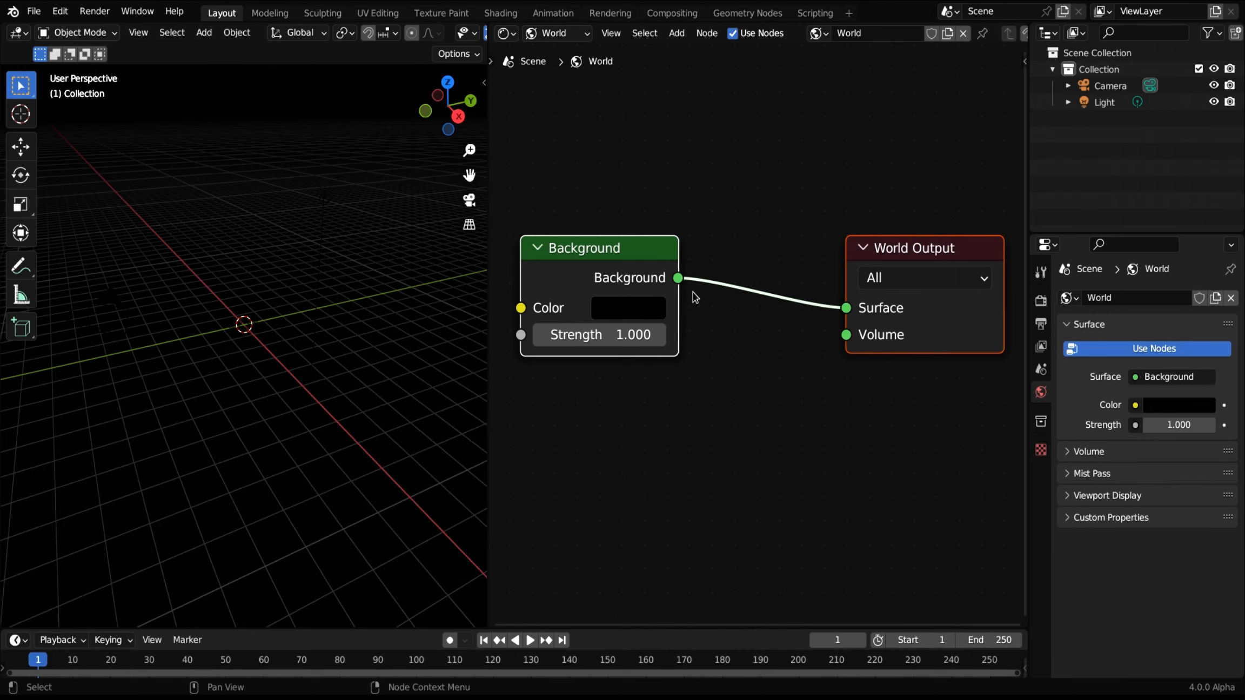
# Step: Add a Voronoi Texture node before the Background node in the world node tree
pyautogui.scroll(-4, 693, 292)
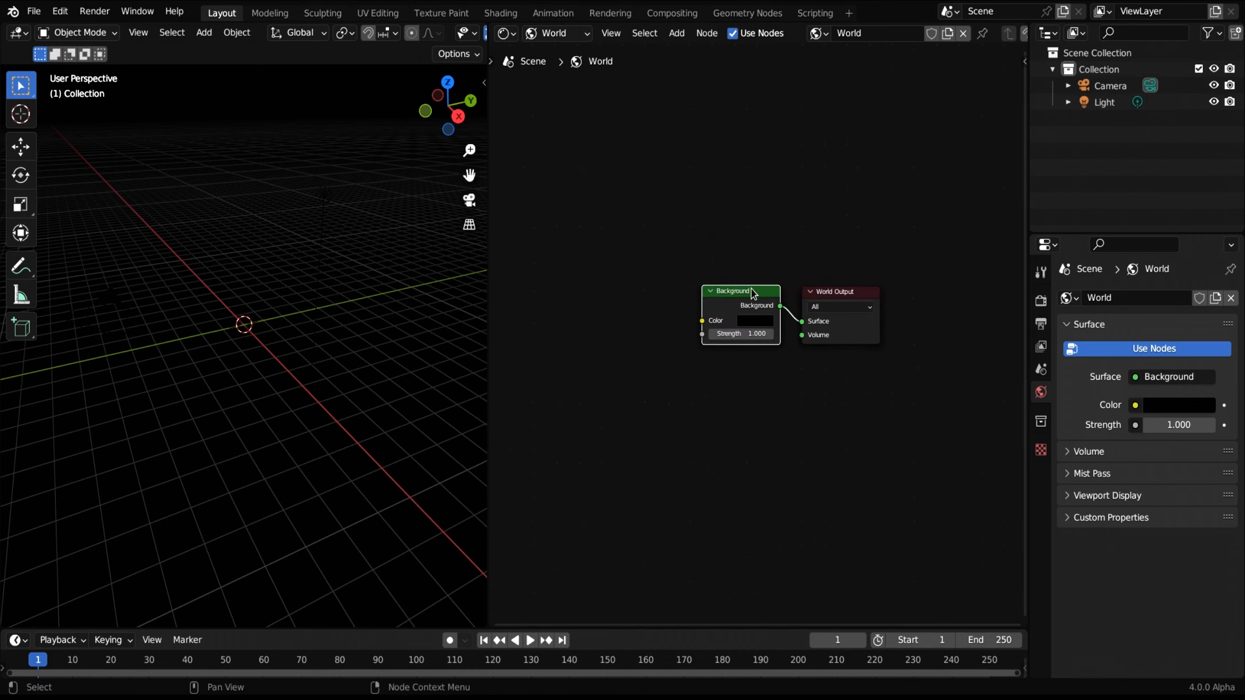
pyautogui.moveTo(653, 339); pyautogui.dragTo(683, 316, button='middle')
pyautogui.click(732, 284)
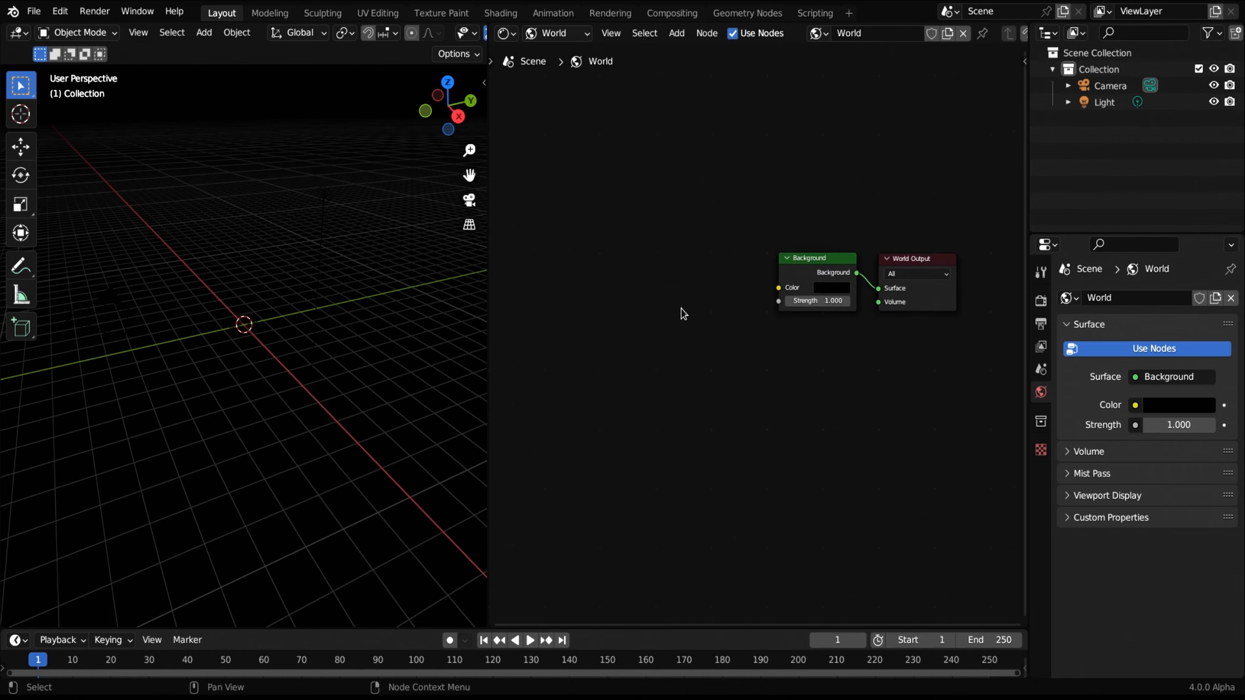
pyautogui.hotkey('shift', 'a')
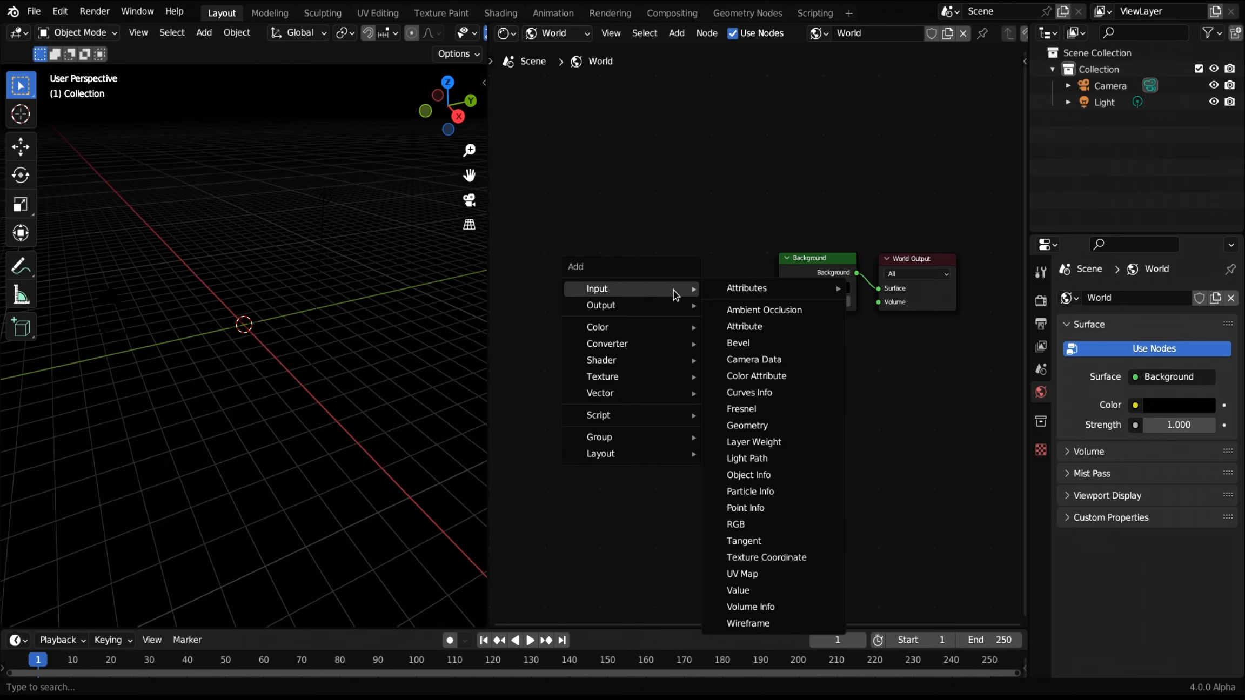
pyautogui.write('vor')
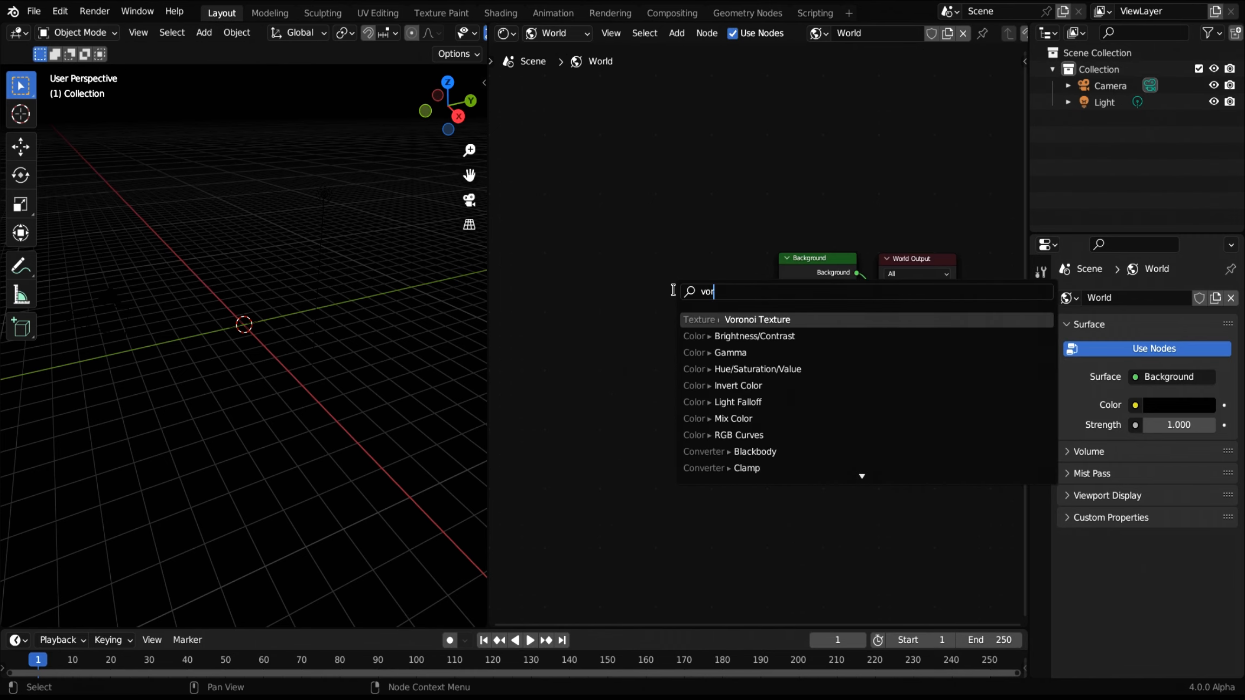
pyautogui.press('Return')
pyautogui.click(692, 328)
pyautogui.scroll(3, 691, 328)
pyautogui.keyDown('ctrl'); pyautogui.hscroll(-1, 739, 339); pyautogui.keyUp('ctrl')
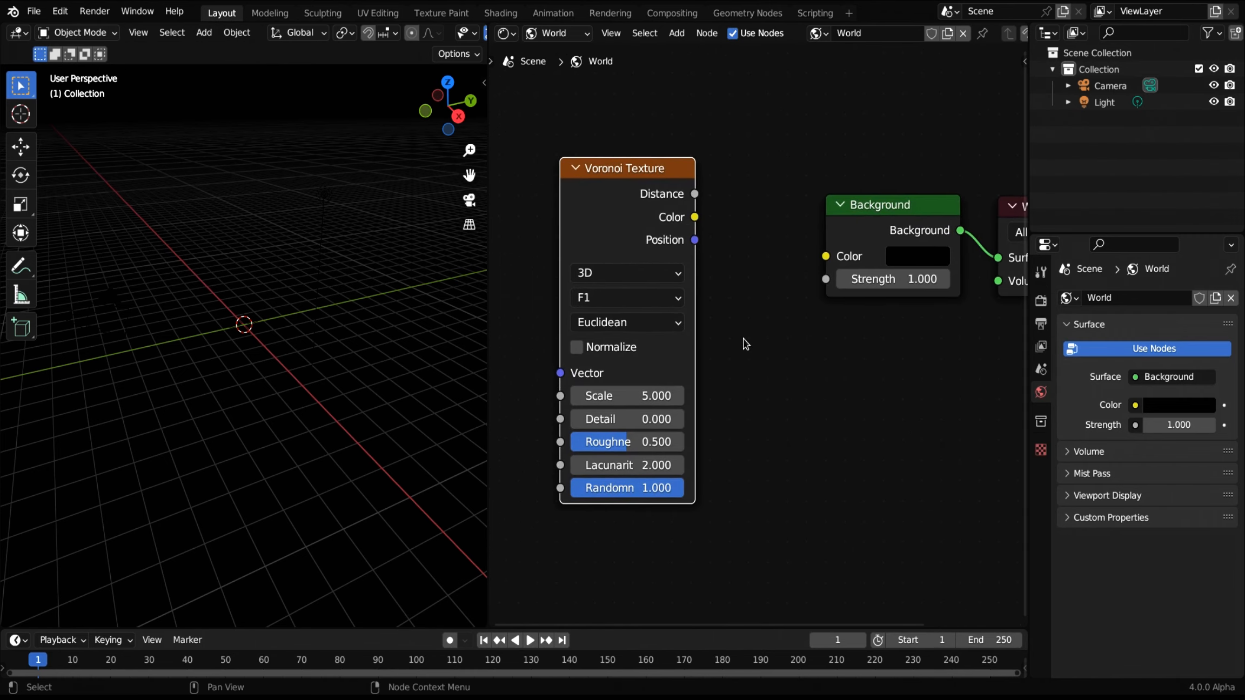
# Step: Connect the Voronoi Texture's Distance output to the Background's Color input and set the texture's Scale to 100
pyautogui.moveTo(889, 378); pyautogui.dragTo(930, 388, button='middle')
pyautogui.moveTo(733, 202); pyautogui.dragTo(864, 266)
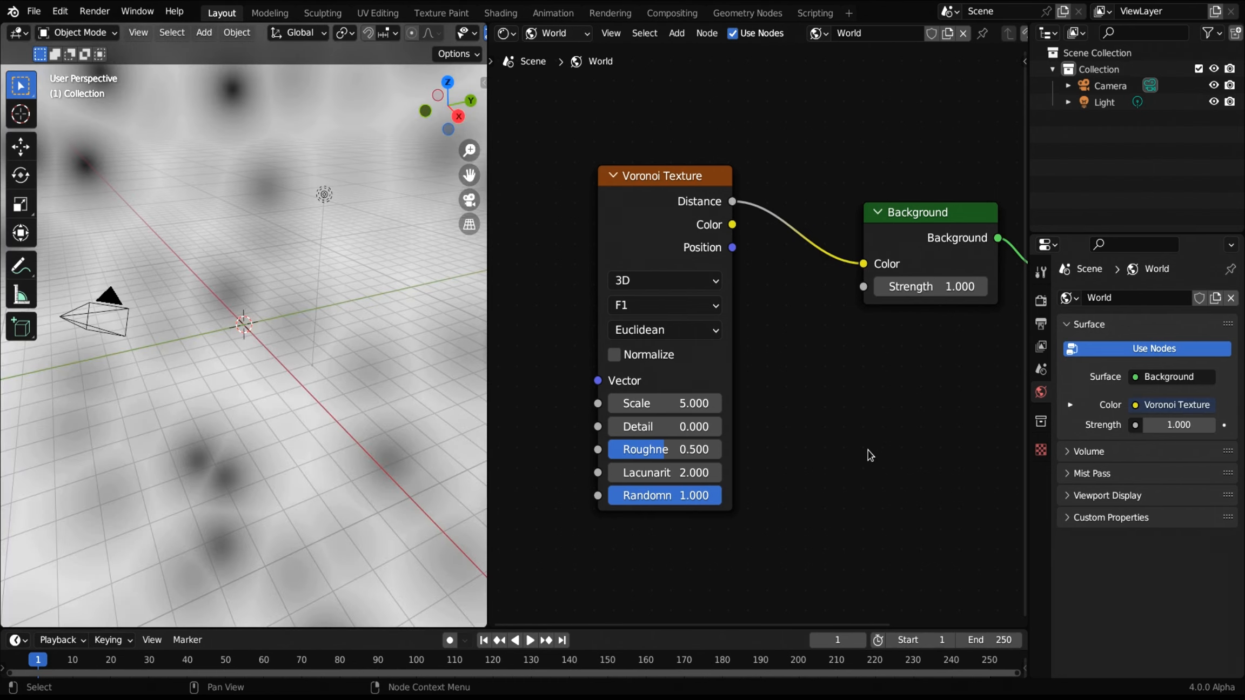
pyautogui.moveTo(664, 403); pyautogui.dragTo(634, 404)
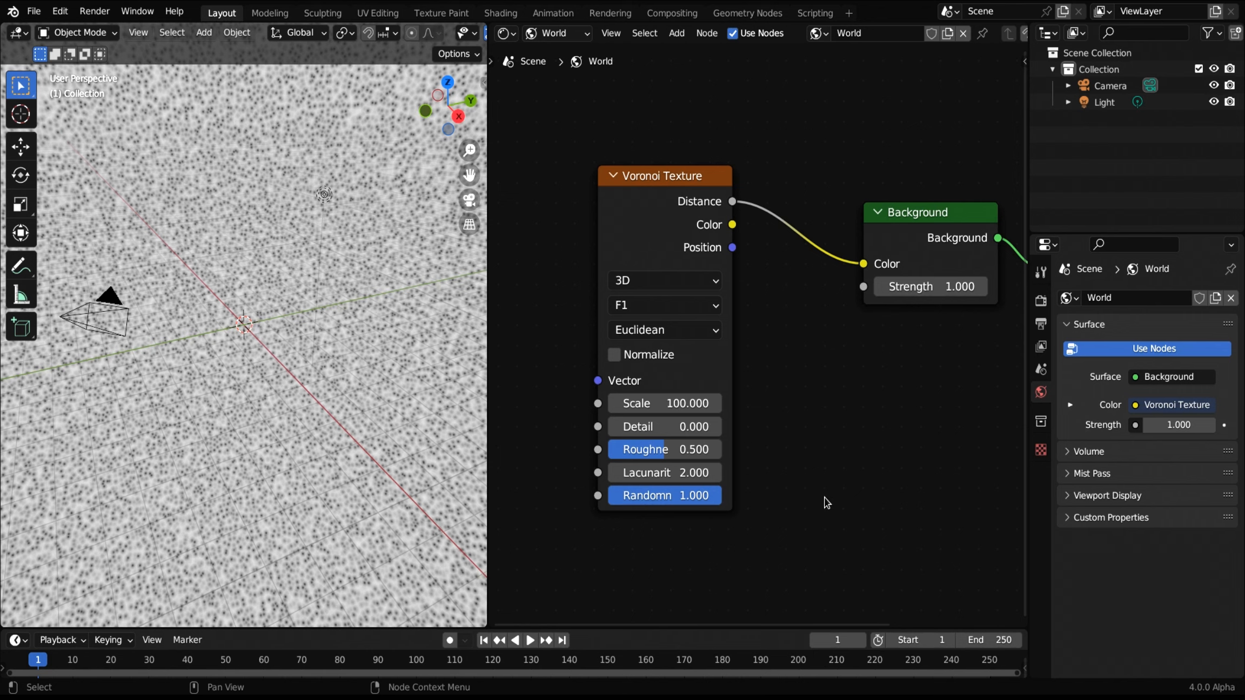
# Step: Space the Voronoi Texture and Background nodes further apart to make room between them
pyautogui.click(689, 180)
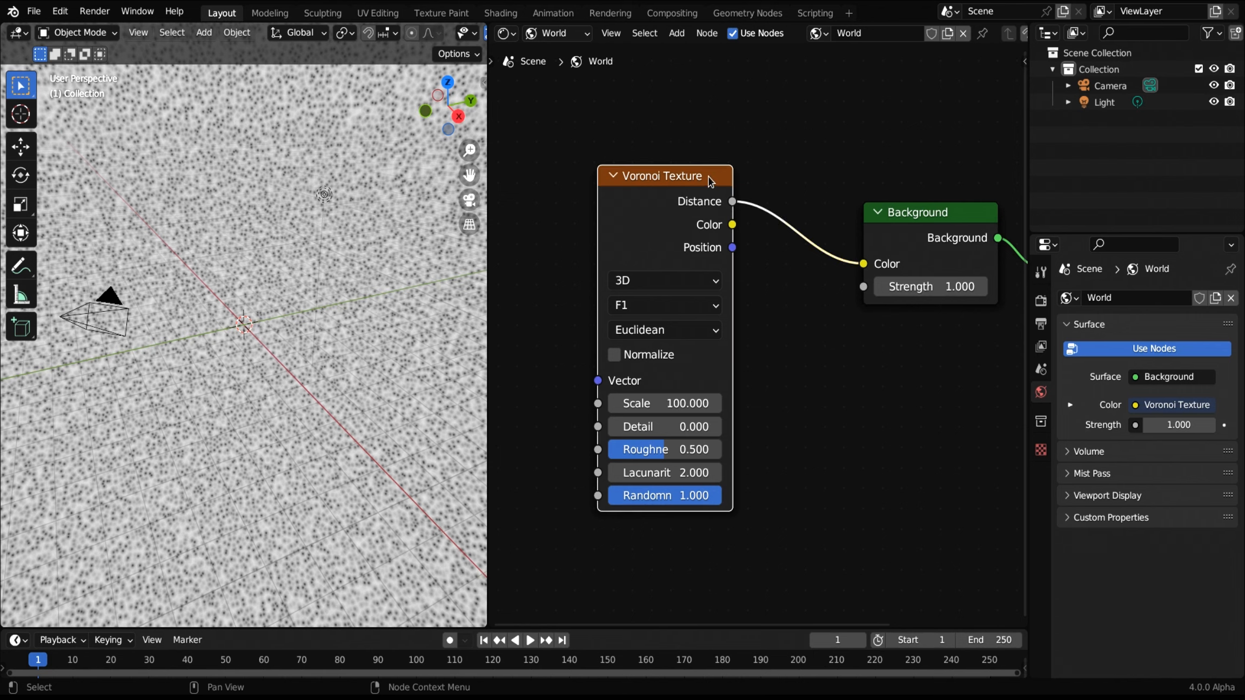
pyautogui.moveTo(710, 181); pyautogui.dragTo(624, 186)
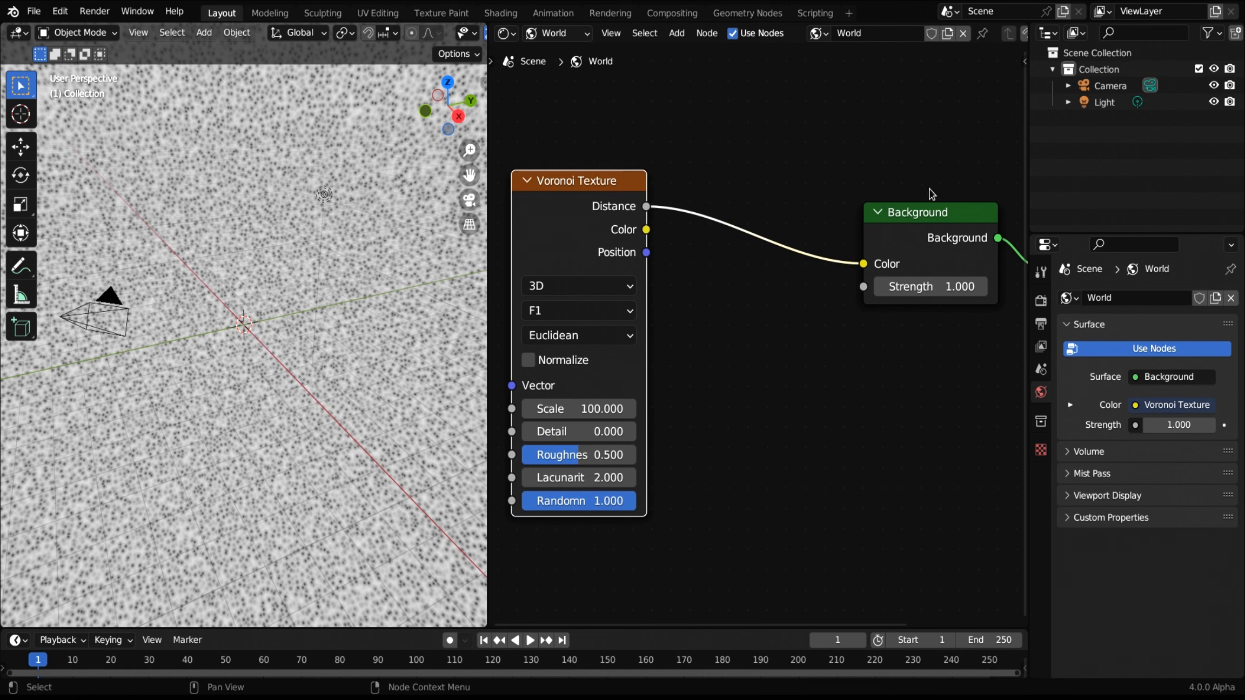
pyautogui.moveTo(945, 218); pyautogui.dragTo(952, 246)
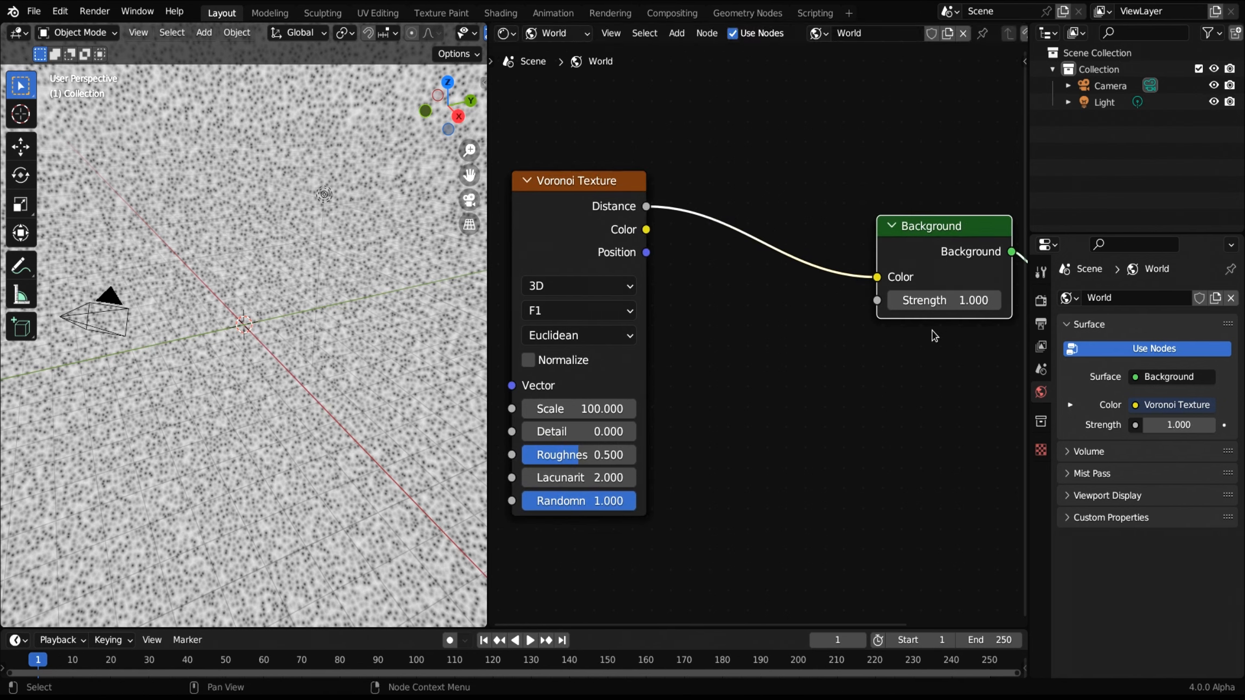
# Step: Insert a Map Range node into the link between the Voronoi Texture and Background nodes
pyautogui.click(753, 319)
pyautogui.hotkey('shift', 'a')
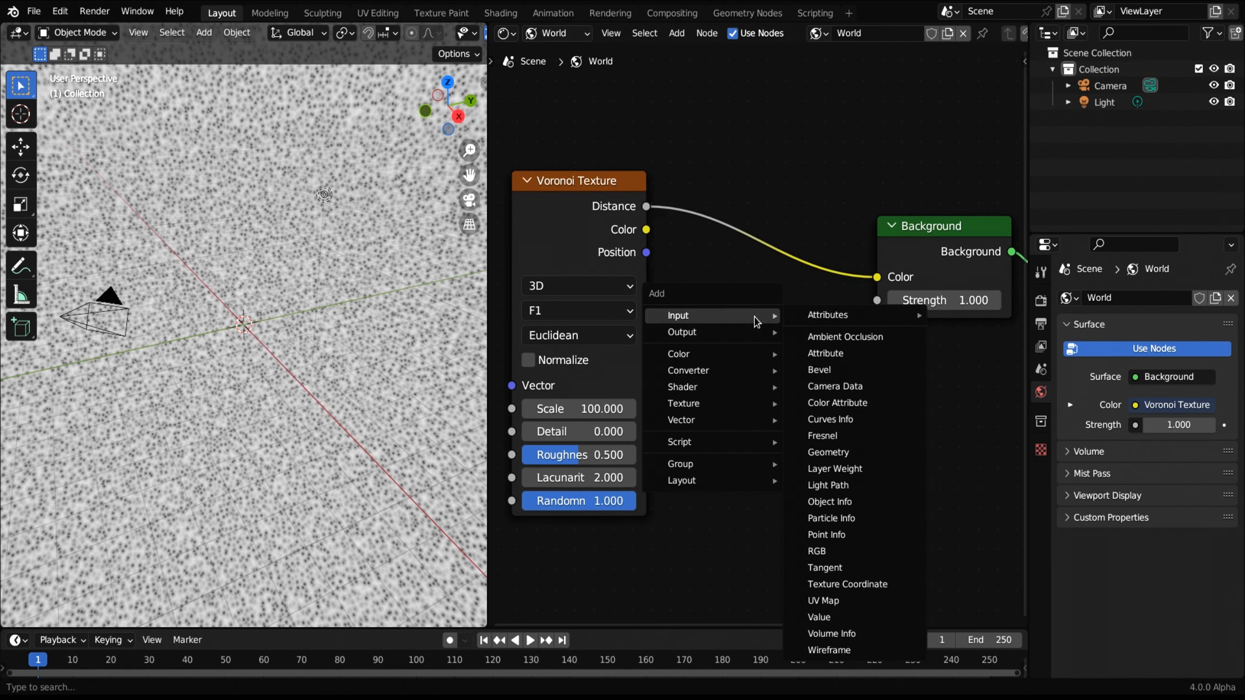
pyautogui.write('ma')
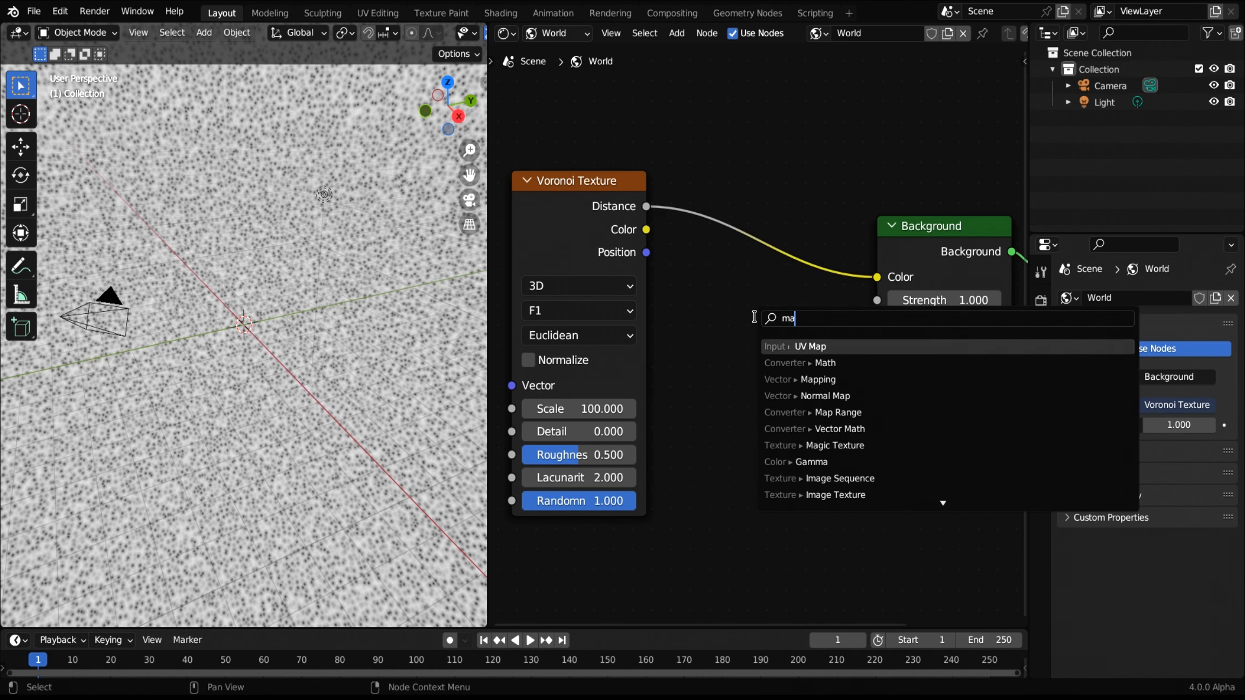
pyautogui.write('p ra')
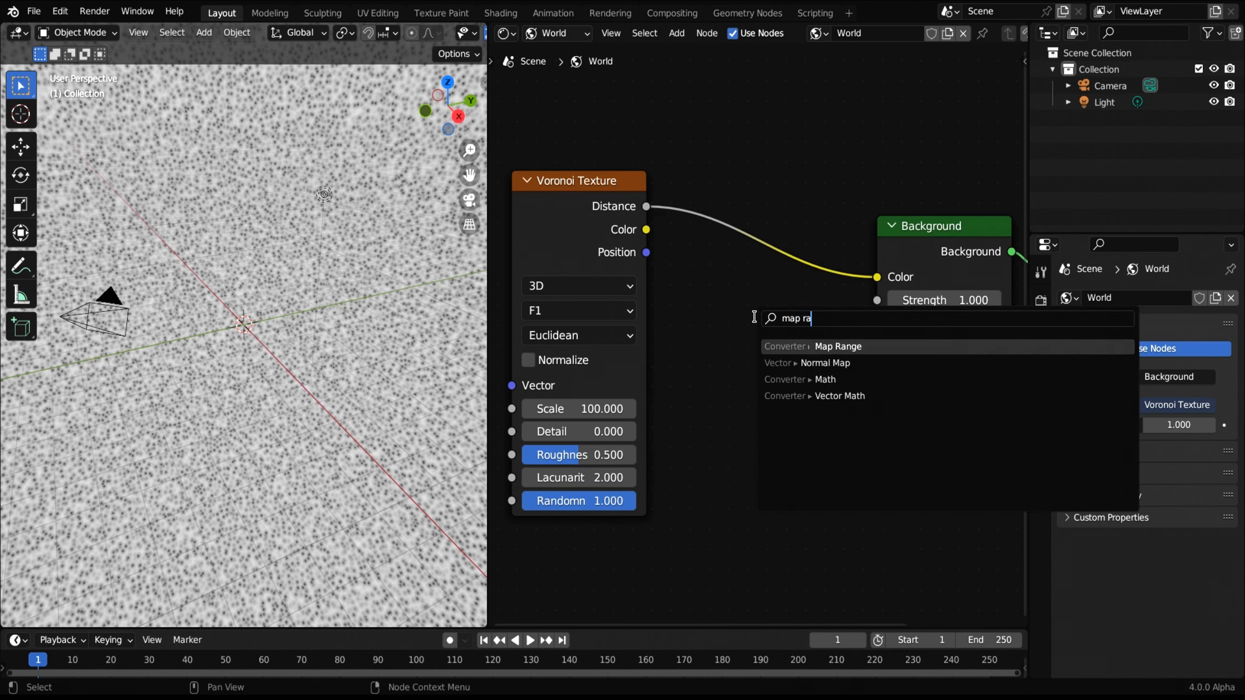
pyautogui.press('Return')
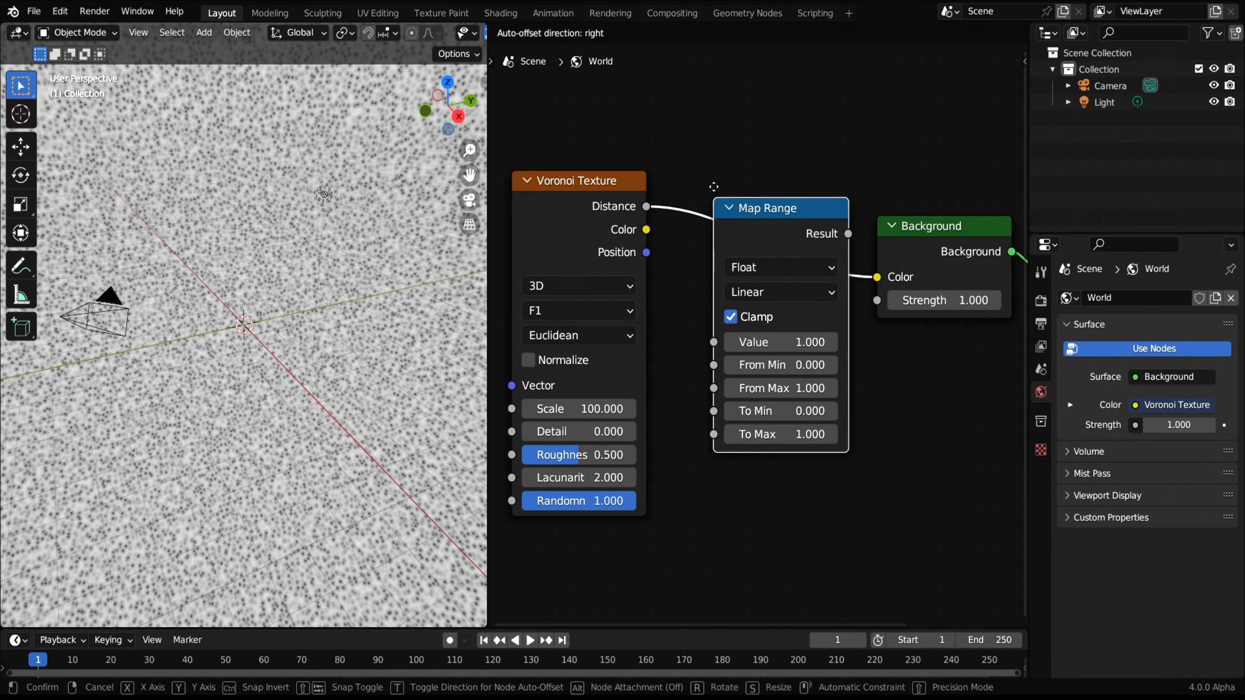
pyautogui.click(701, 138)
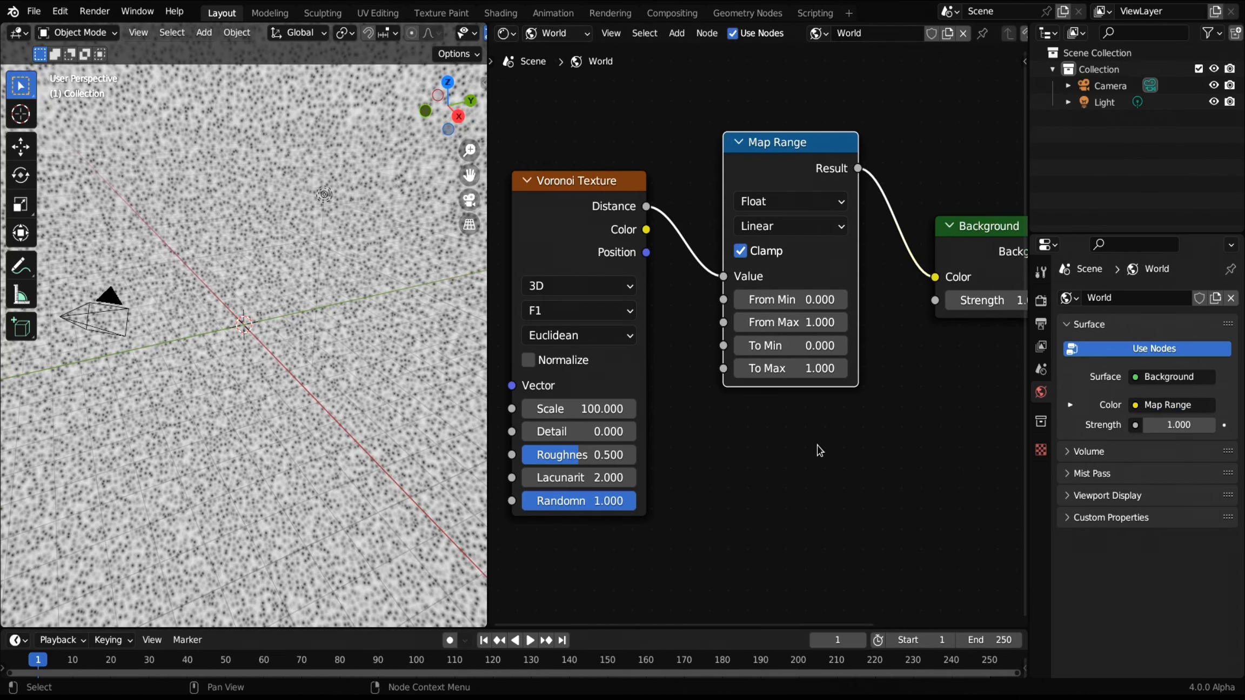
# Step: Set the Map Range node's From Min to 0.1 and From Max to 0
pyautogui.click(793, 299)
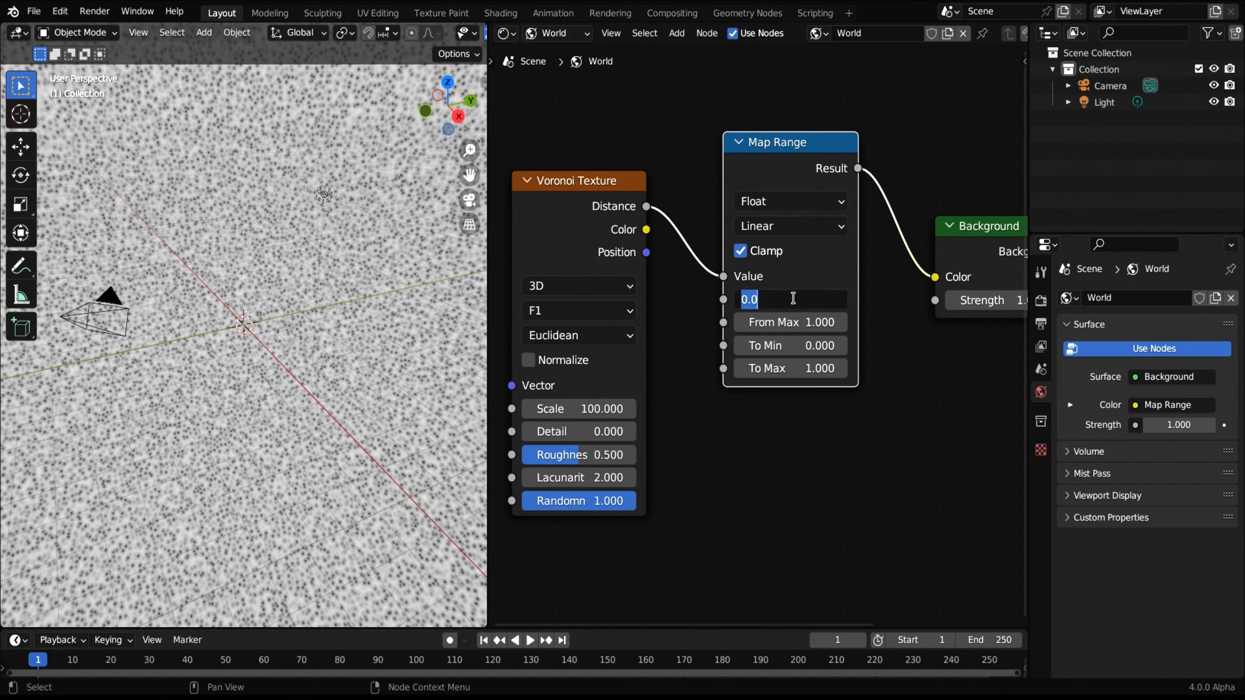
pyautogui.press('BackSpace')
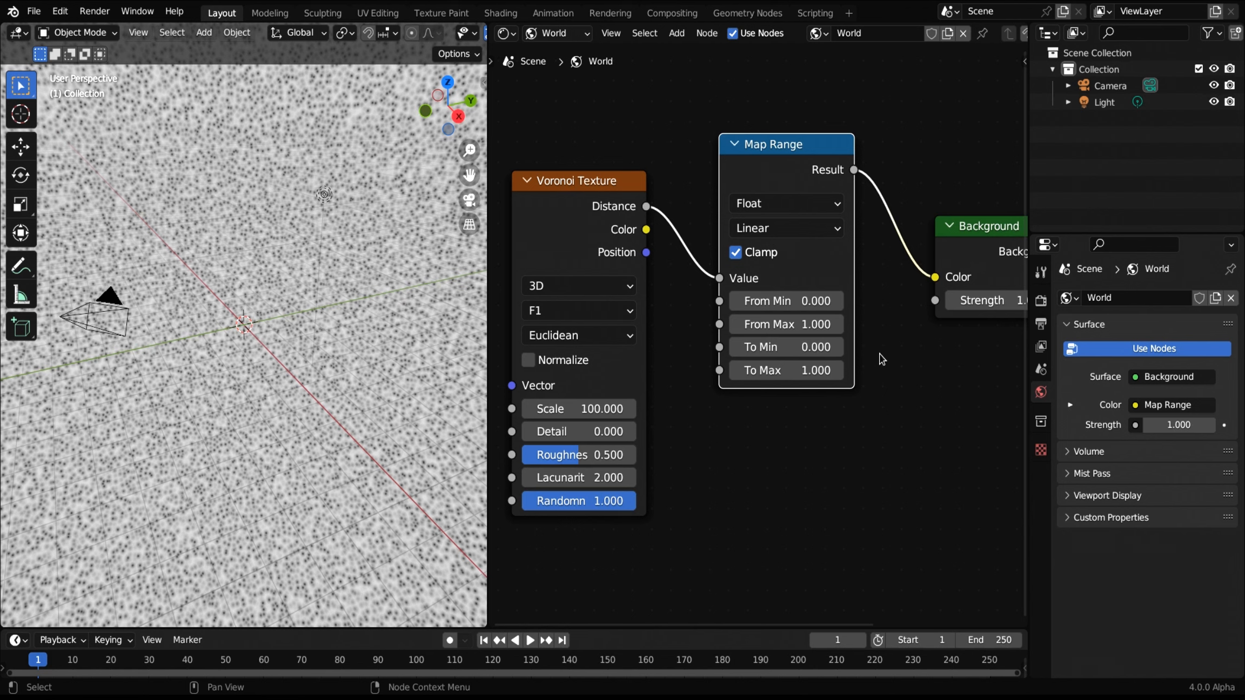
pyautogui.click(793, 299)
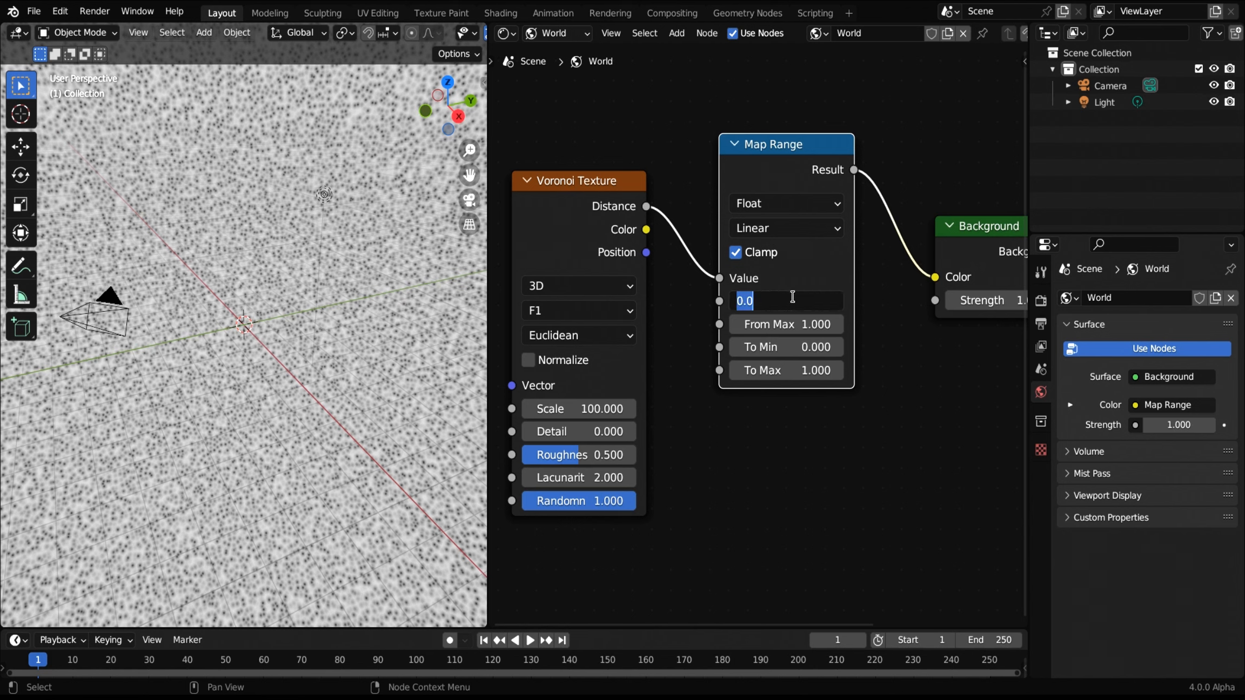
pyautogui.write('.1')
pyautogui.press('Tab')
pyautogui.write('0')
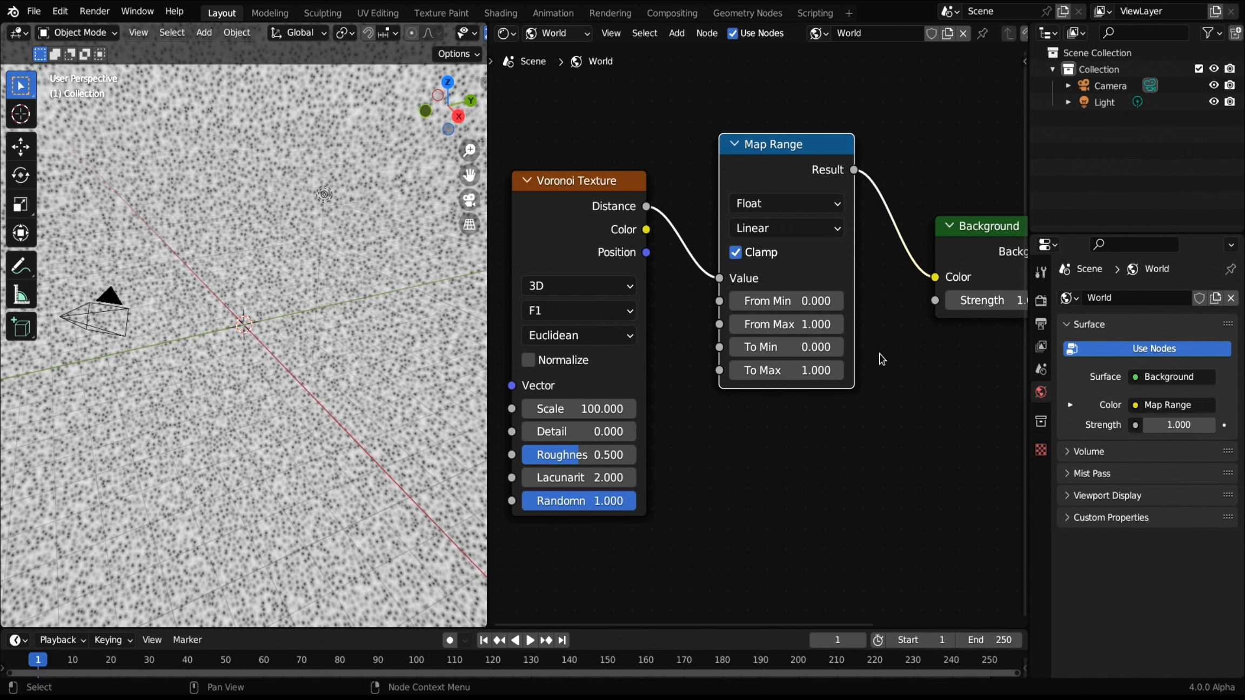
pyautogui.click(800, 300)
pyautogui.write('.1')
pyautogui.press('Tab')
pyautogui.write('0')
pyautogui.press('Tab')
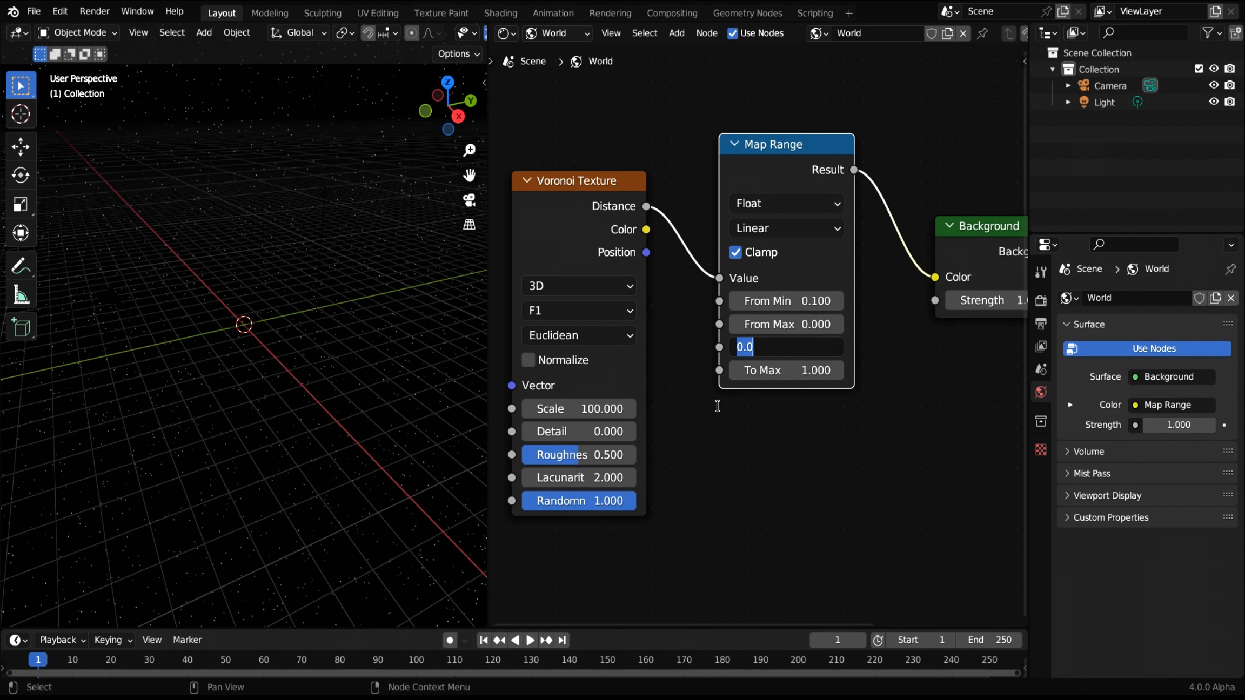
# Step: Hide the overlays and gizmos in the 3D viewport and look around the star background from different angles
pyautogui.click(293, 57)
pyautogui.scroll(-6, 346, 32)
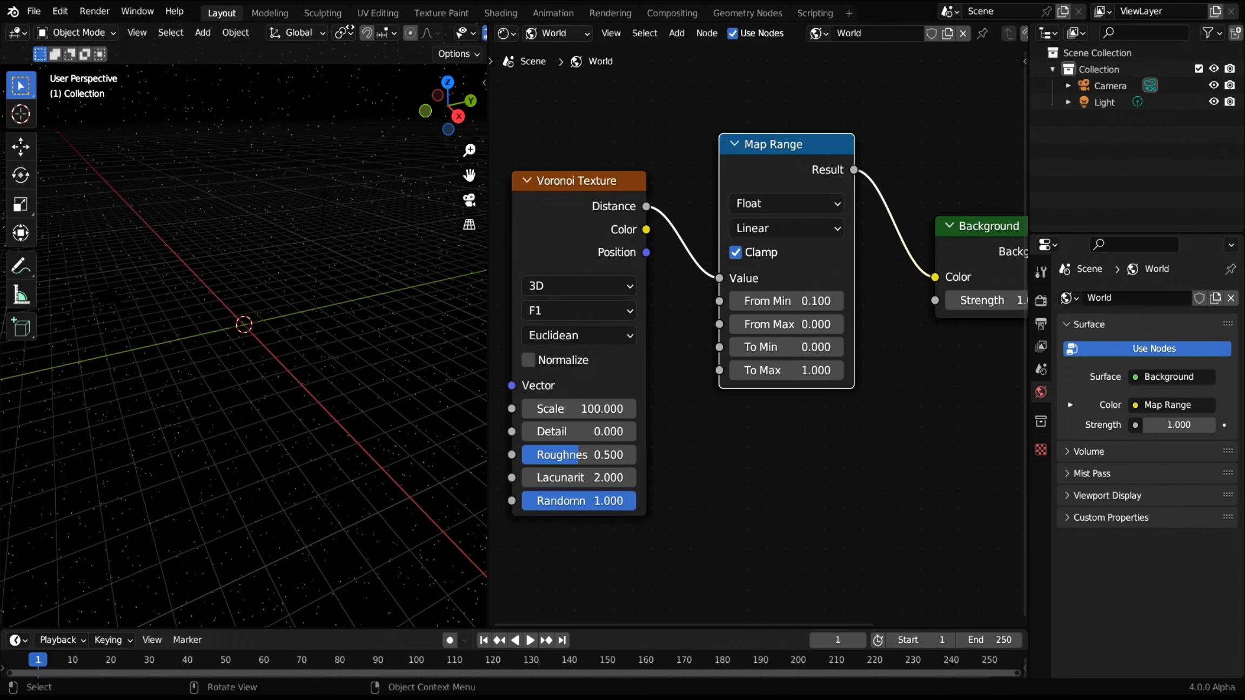
pyautogui.click(376, 33)
pyautogui.click(335, 34)
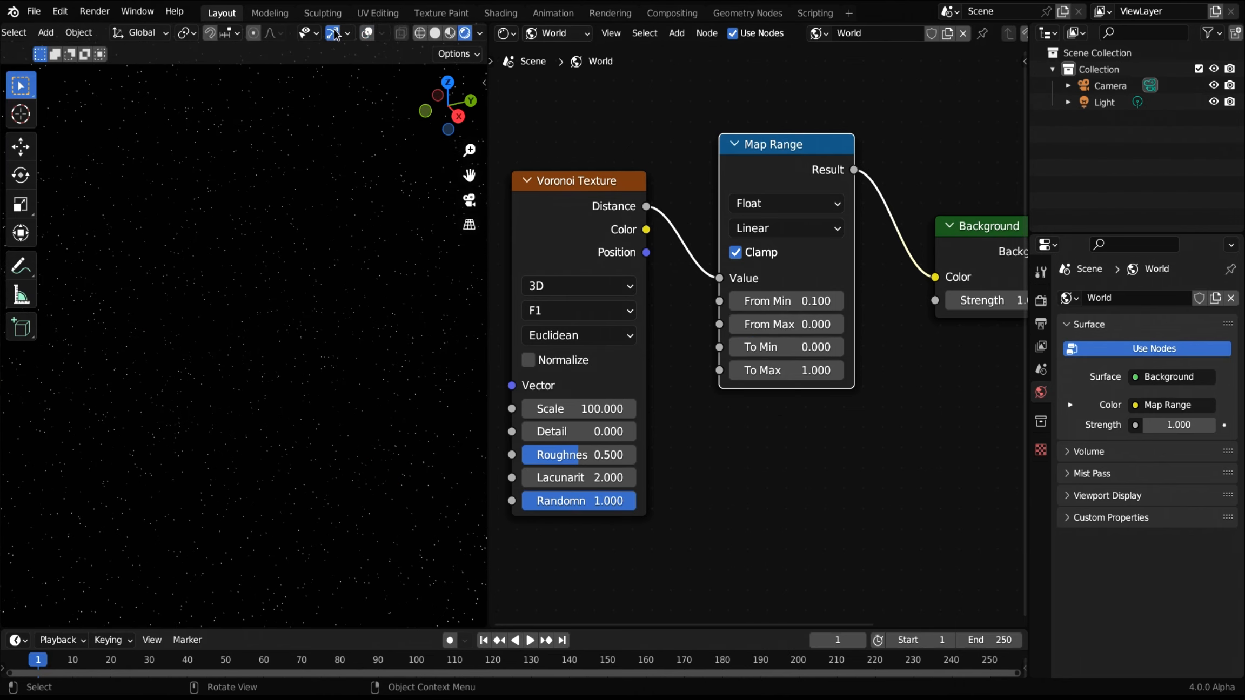
pyautogui.moveTo(349, 267); pyautogui.dragTo(360, 338, button='middle')
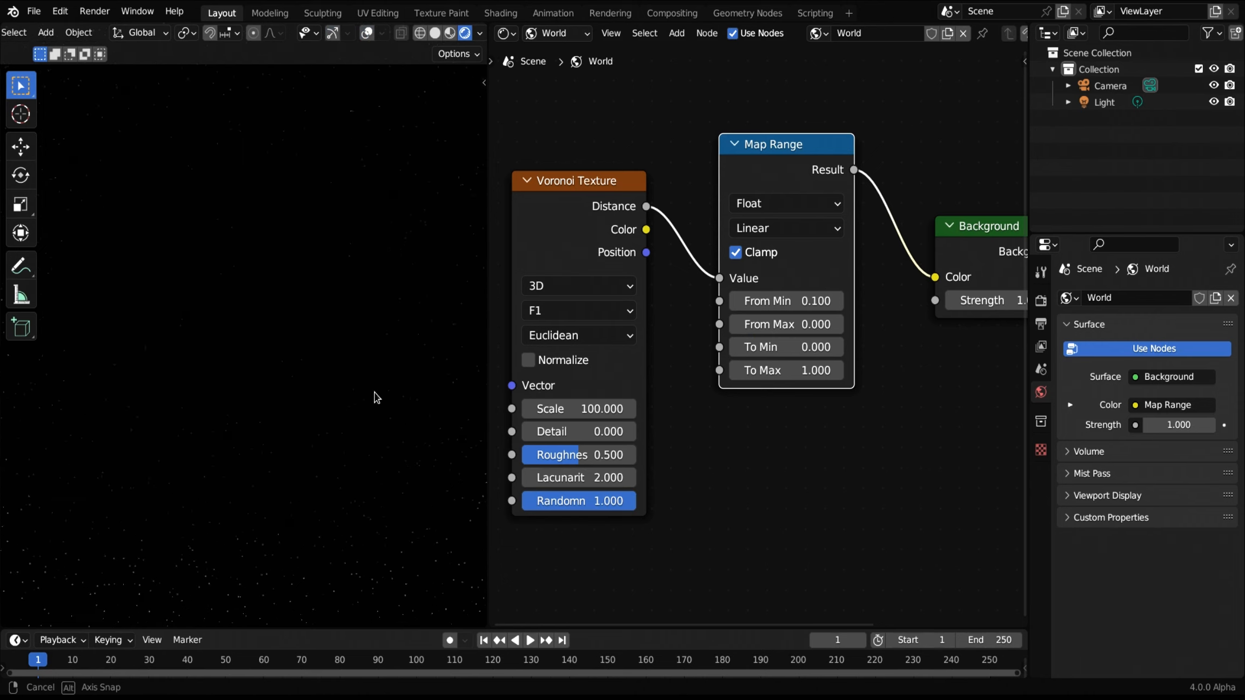
pyautogui.moveTo(377, 397); pyautogui.dragTo(94, 406, button='middle')
pyautogui.moveTo(239, 450); pyautogui.dragTo(211, 451, button='middle')
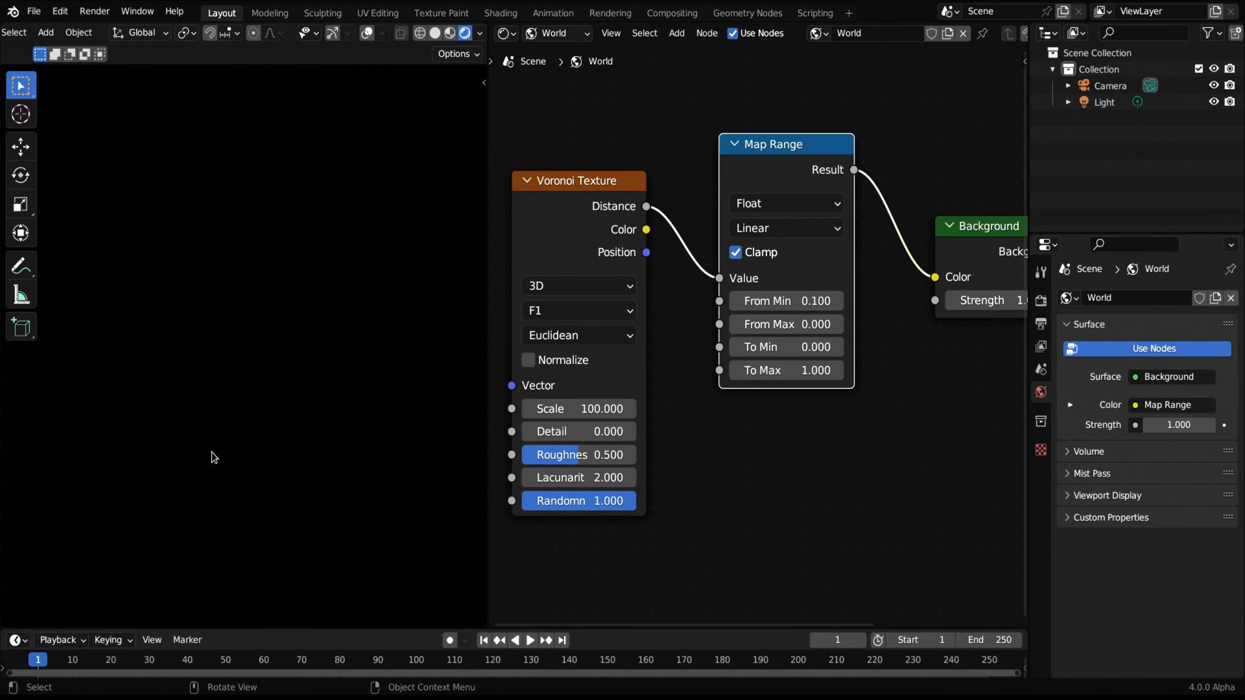
# Step: Turn the overlays and gizmos of the 3D viewport back on
pyautogui.click(367, 34)
pyautogui.click(367, 34)
pyautogui.click(367, 34)
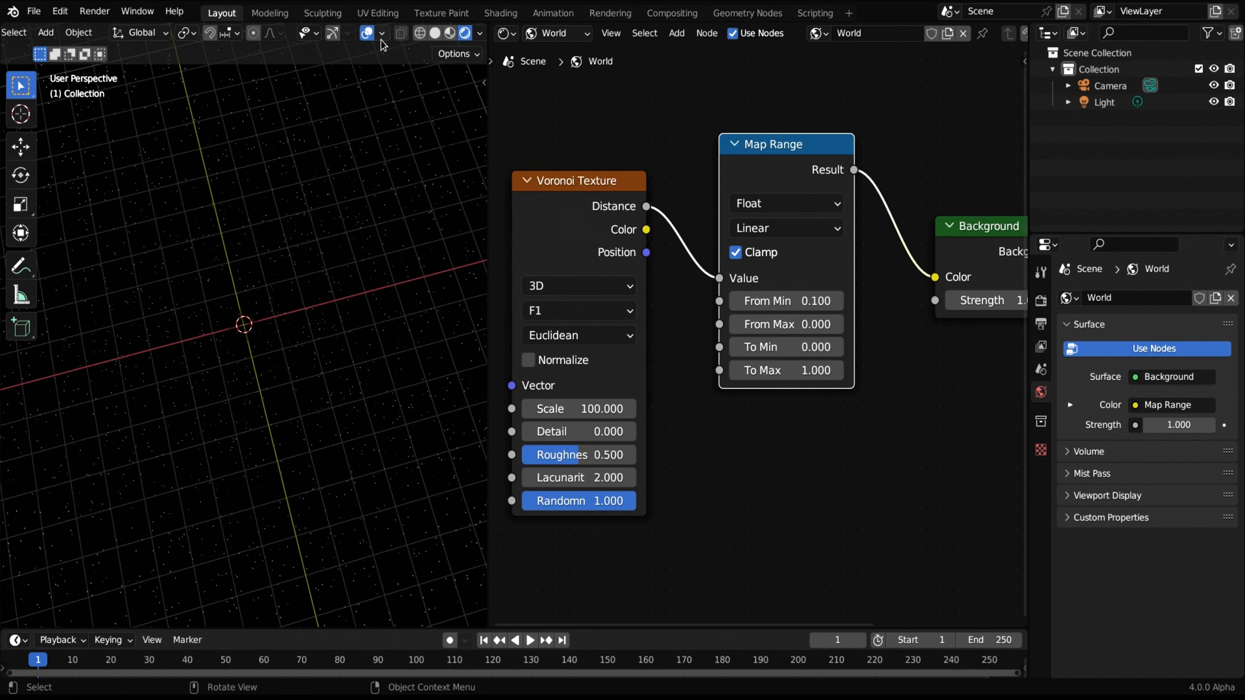
pyautogui.click(333, 34)
pyautogui.moveTo(328, 379); pyautogui.dragTo(231, 385, button='middle')
pyautogui.press('KP_1')
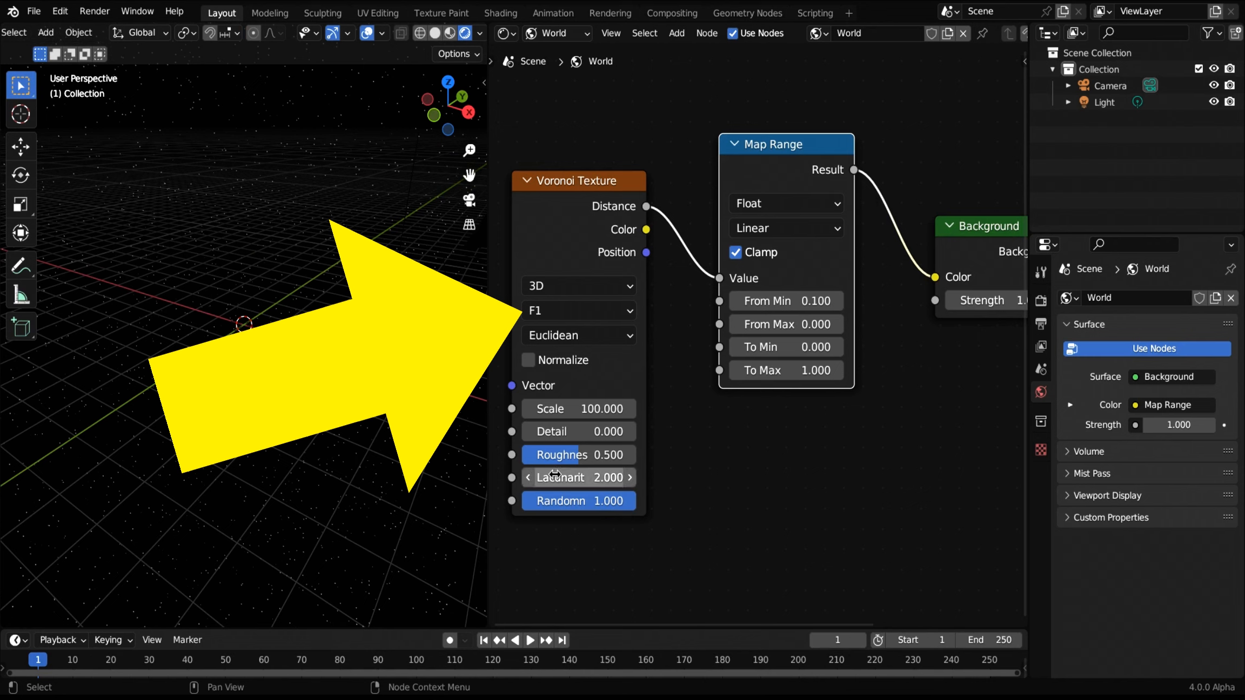
# Step: Change the Voronoi Texture's feature output to Smooth F1 and check the stars in the viewport
pyautogui.click(572, 311)
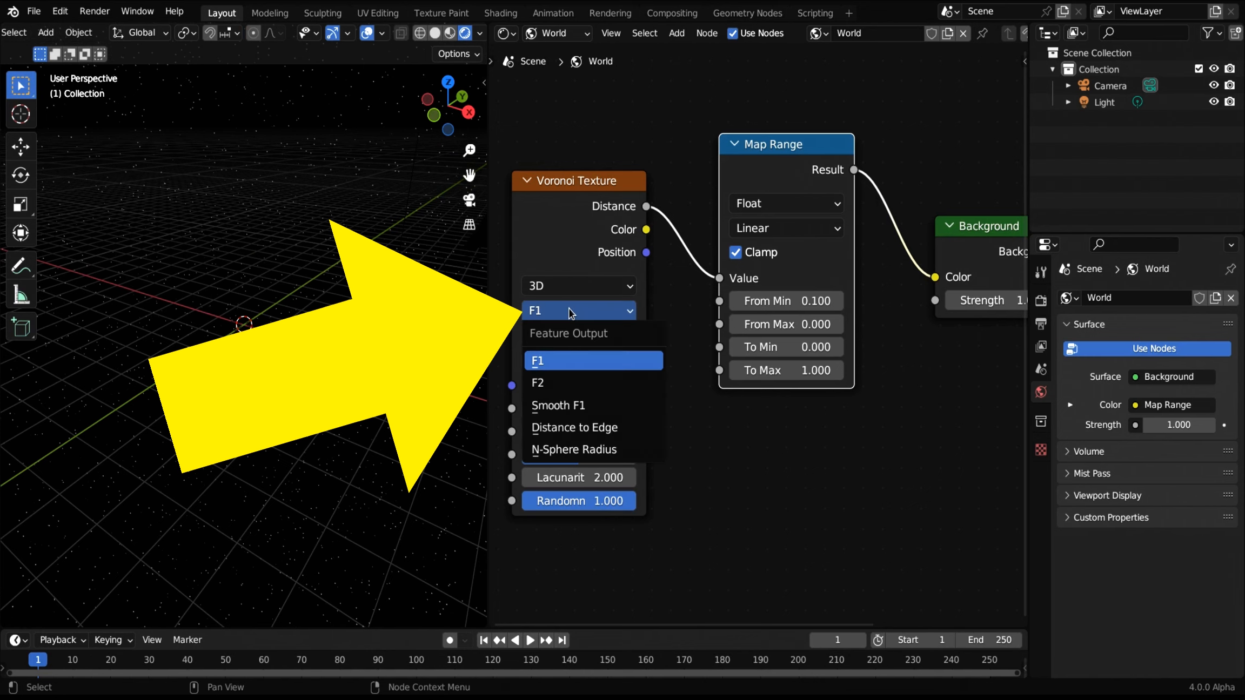
pyautogui.click(577, 405)
pyautogui.moveTo(192, 367); pyautogui.dragTo(47, 373, button='middle')
pyautogui.moveTo(18, 412); pyautogui.dragTo(139, 406, button='middle')
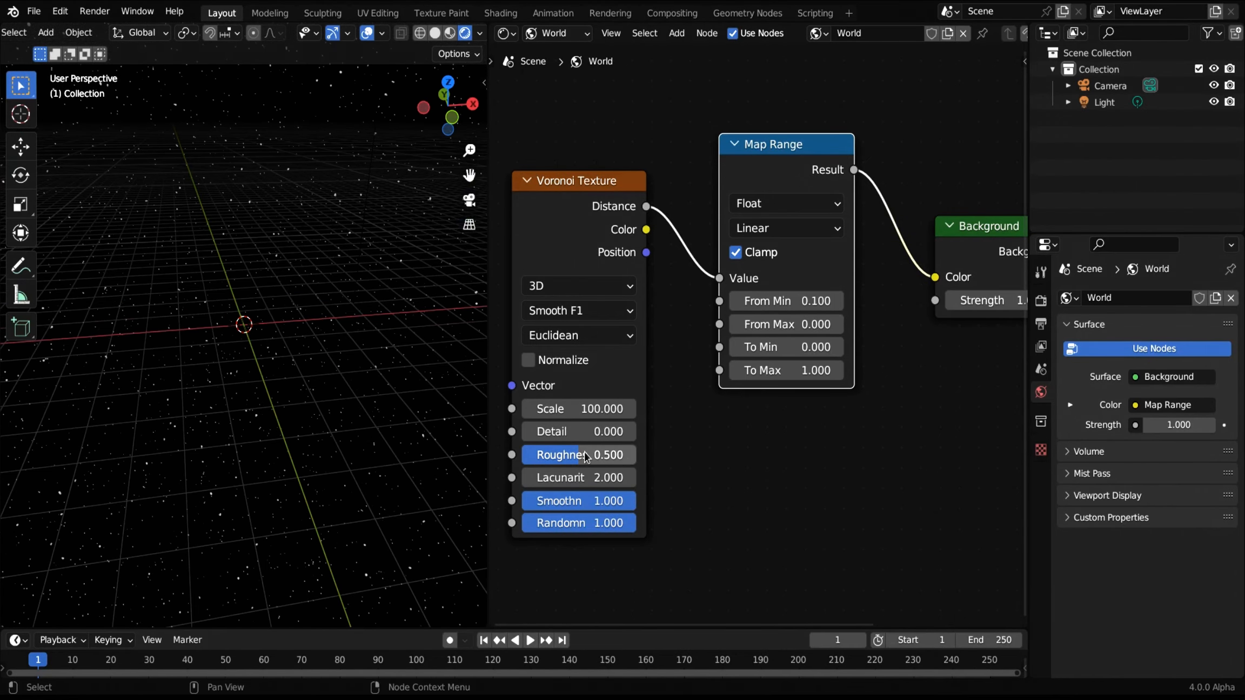
pyautogui.moveTo(216, 411); pyautogui.dragTo(56, 378, button='middle')
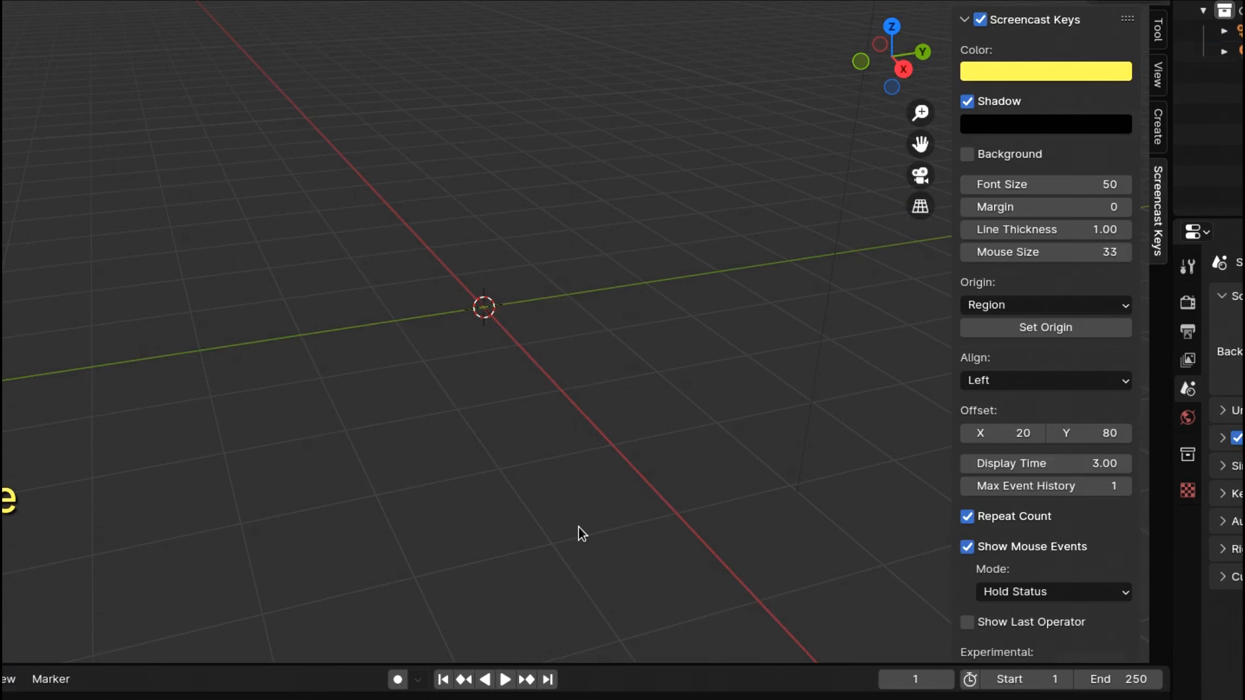
# Step: Add a UV sphere at the world origin and shade it smooth
pyautogui.hotkey('shift', 'a')
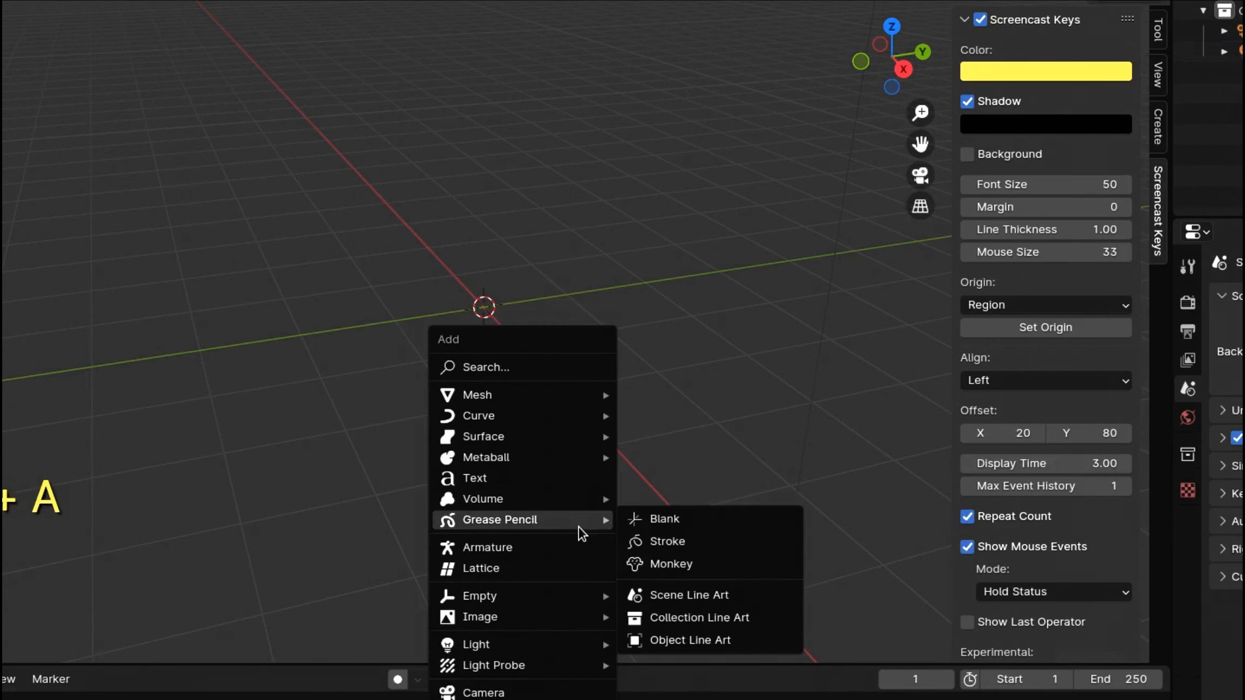
pyautogui.moveTo(523, 389)
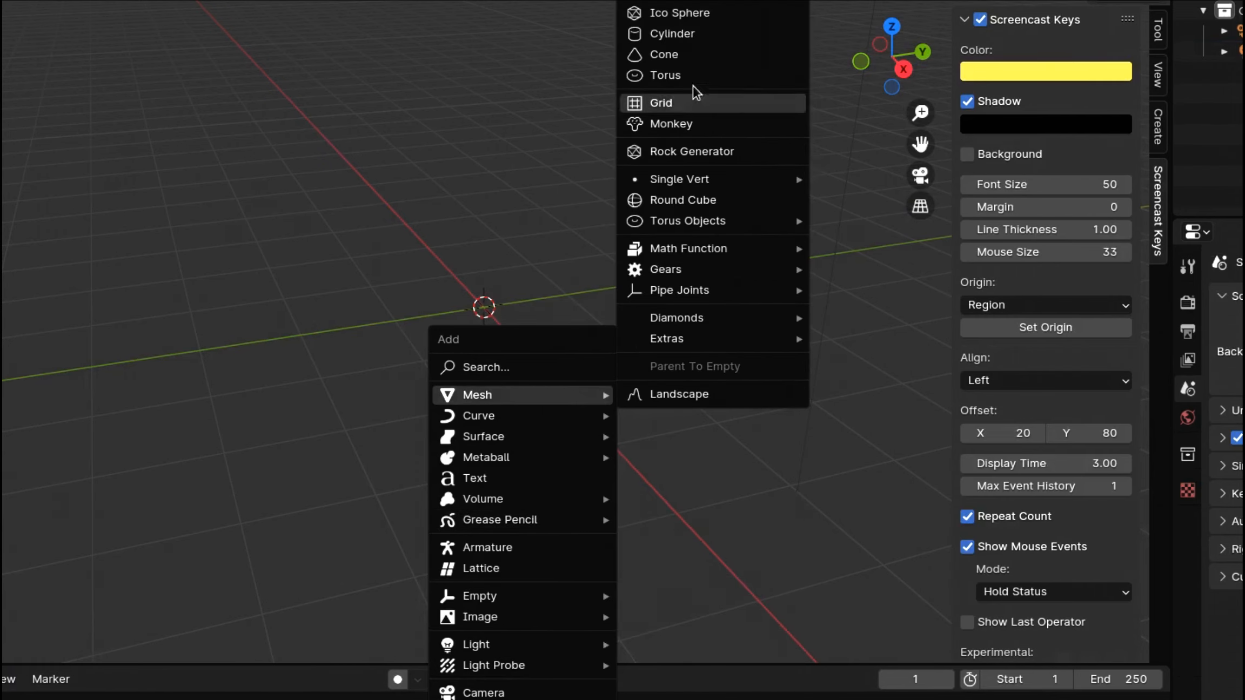
pyautogui.click(697, 2)
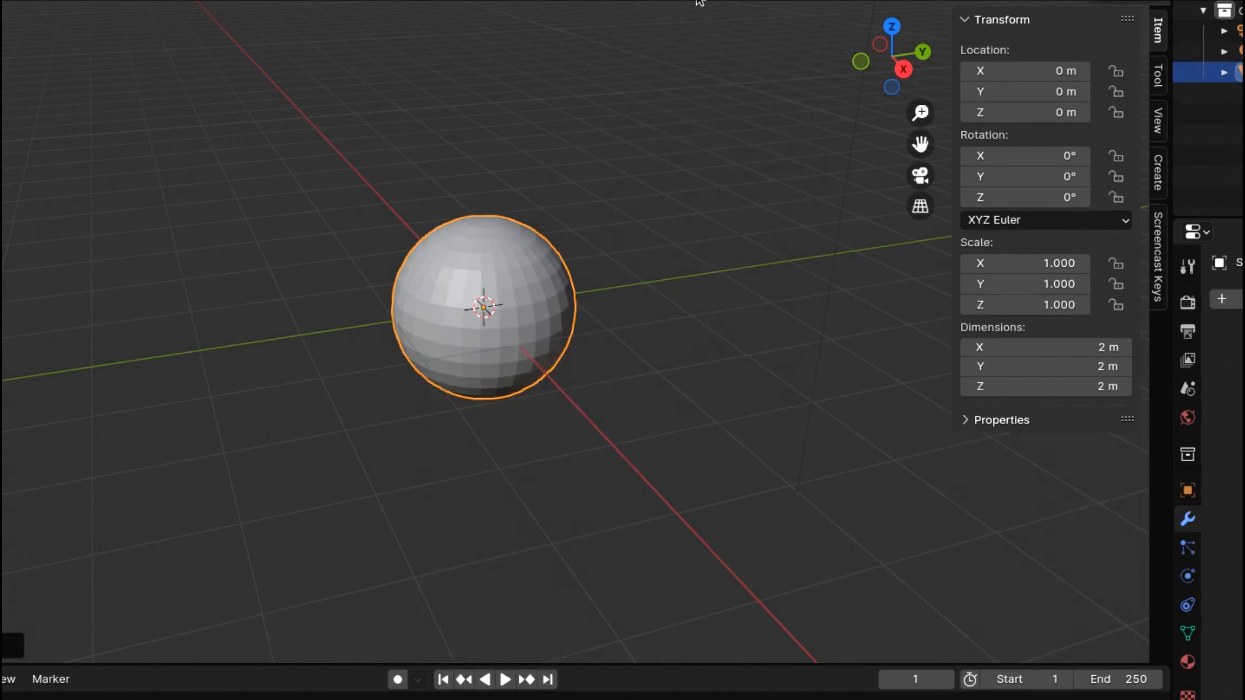
pyautogui.press('KP_1')
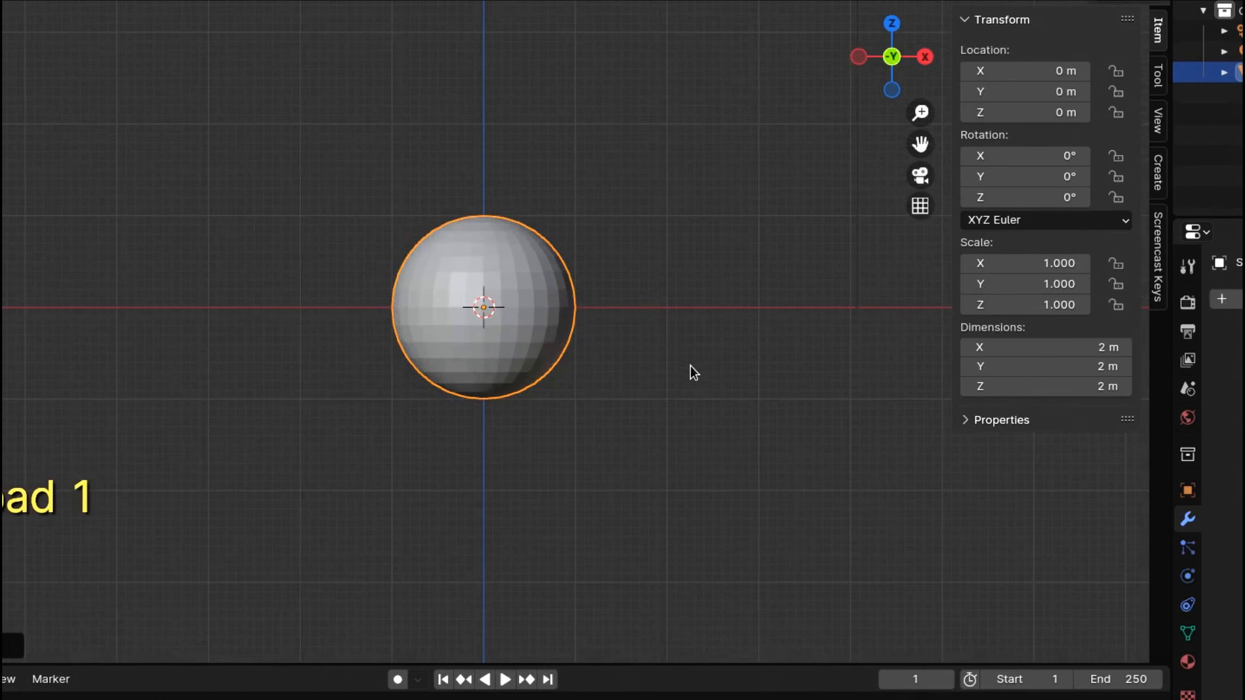
pyautogui.scroll(4, 504, 389)
pyautogui.scroll(-4, 668, 317)
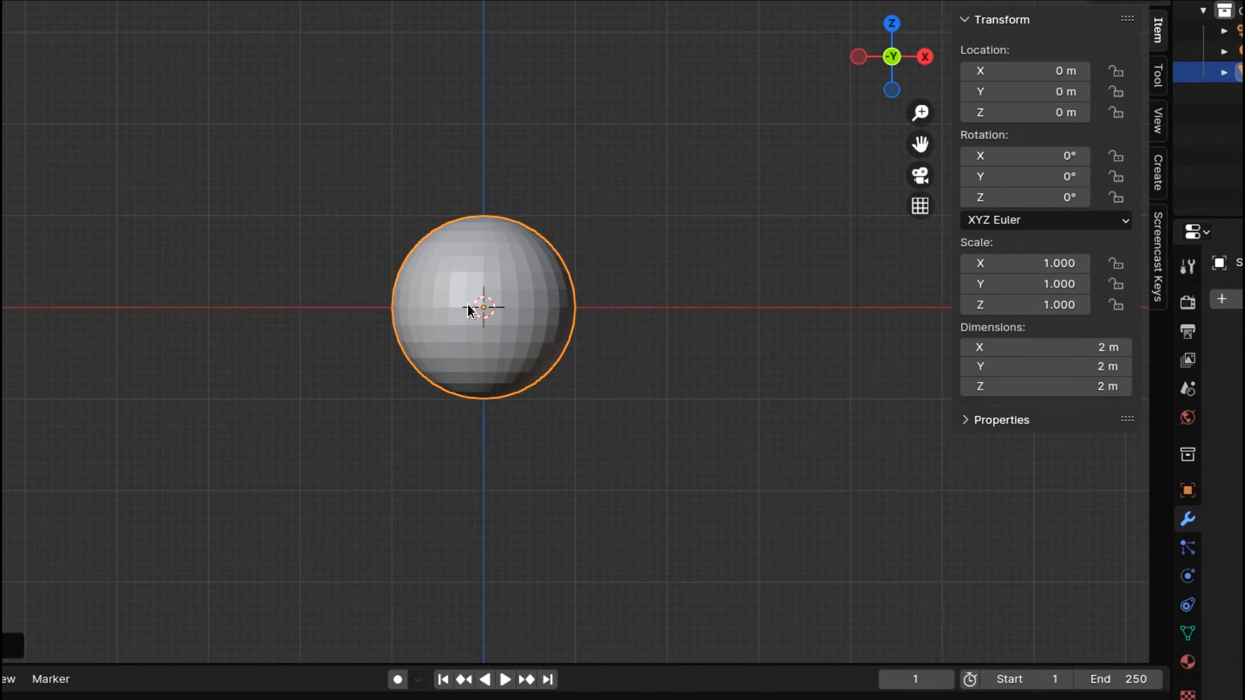
pyautogui.rightClick(494, 274)
pyautogui.click(494, 275)
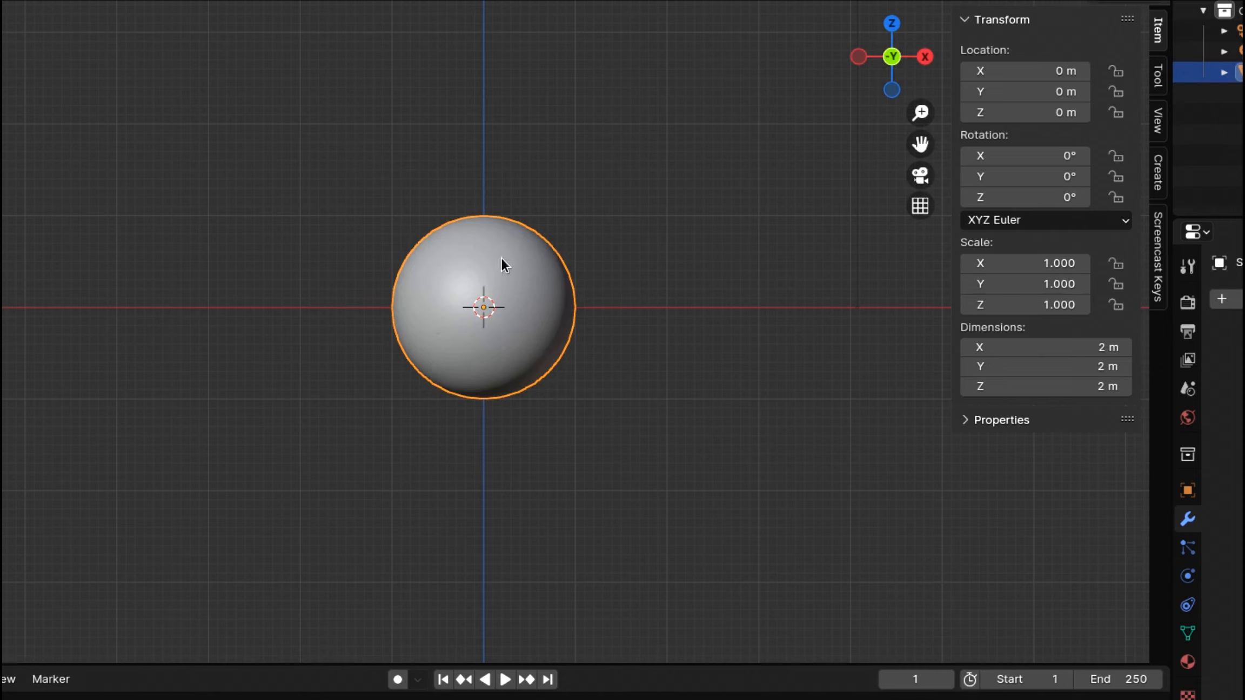
# Step: Duplicate the smooth sphere twice in place so that three spheres share the origin
pyautogui.hotkey('shift', 'd')
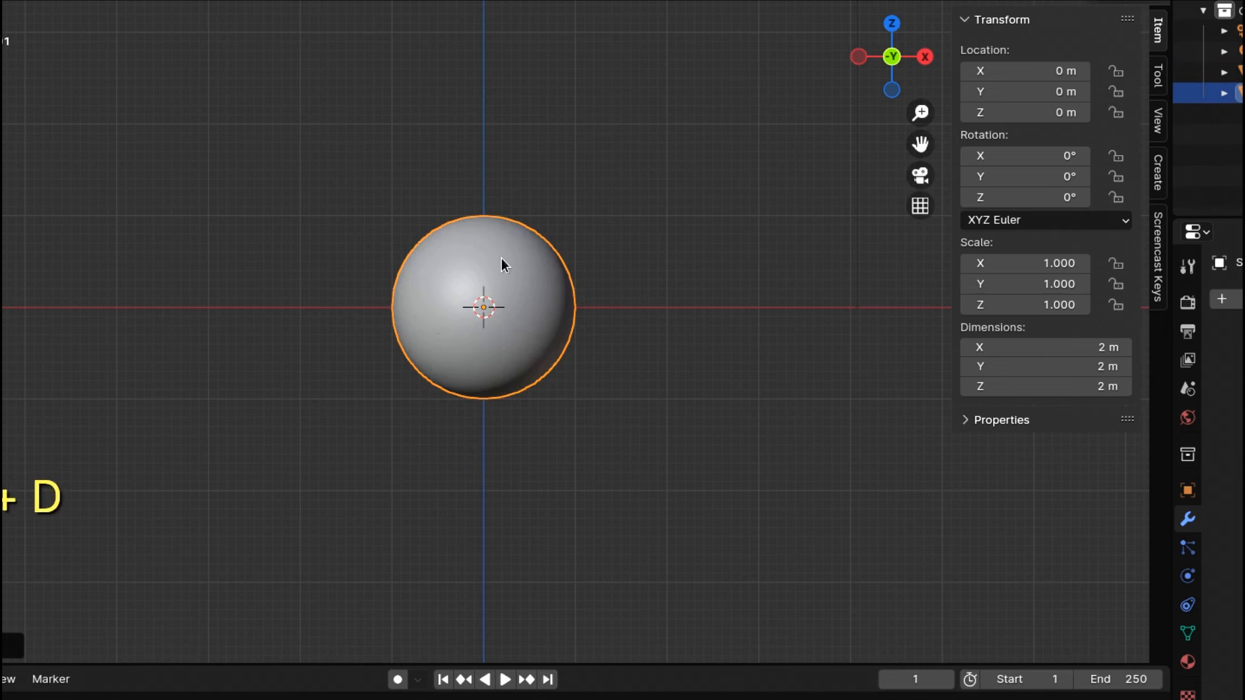
pyautogui.hotkey('shift', 'd')
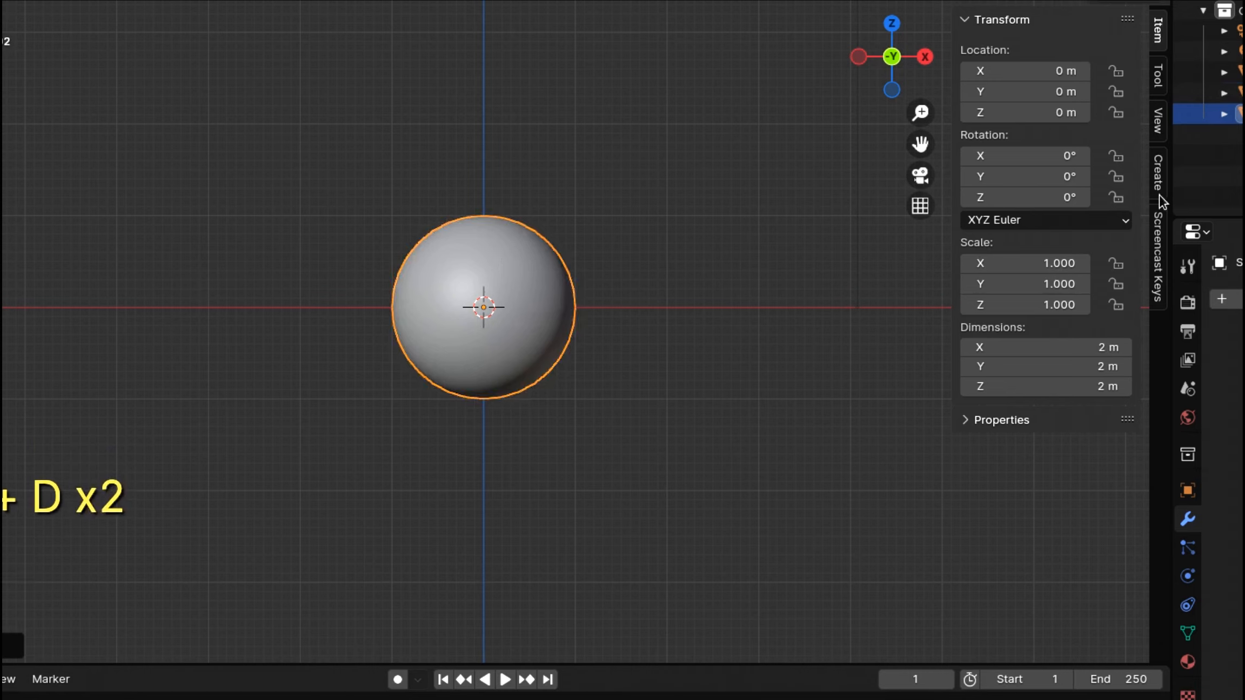
# Step: Rename the original sphere in the Outliner as Eye
pyautogui.click(1210, 72)
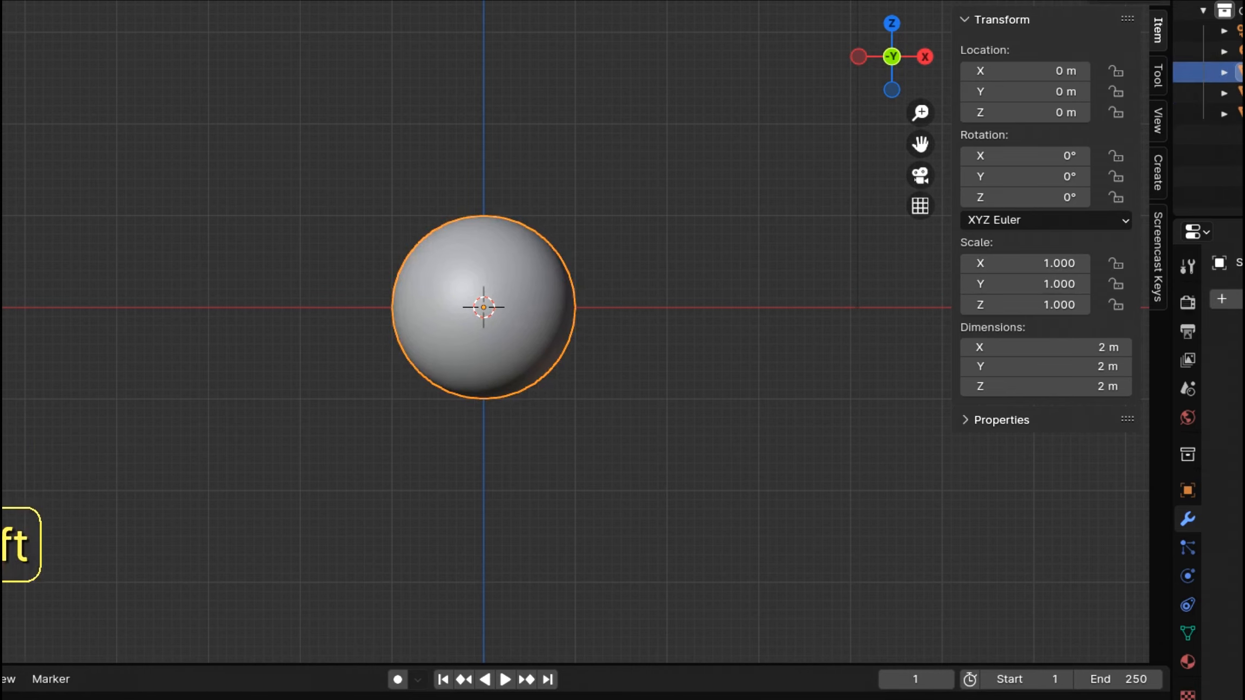
pyautogui.click(1210, 113)
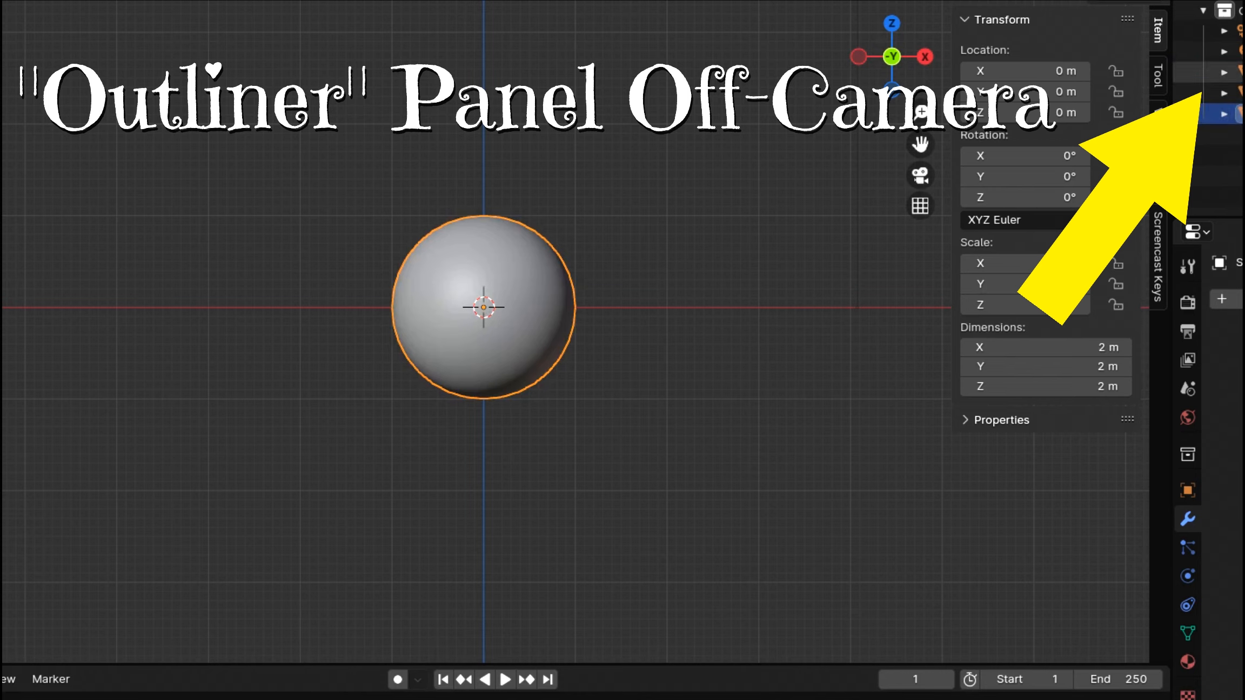
pyautogui.click(1210, 72)
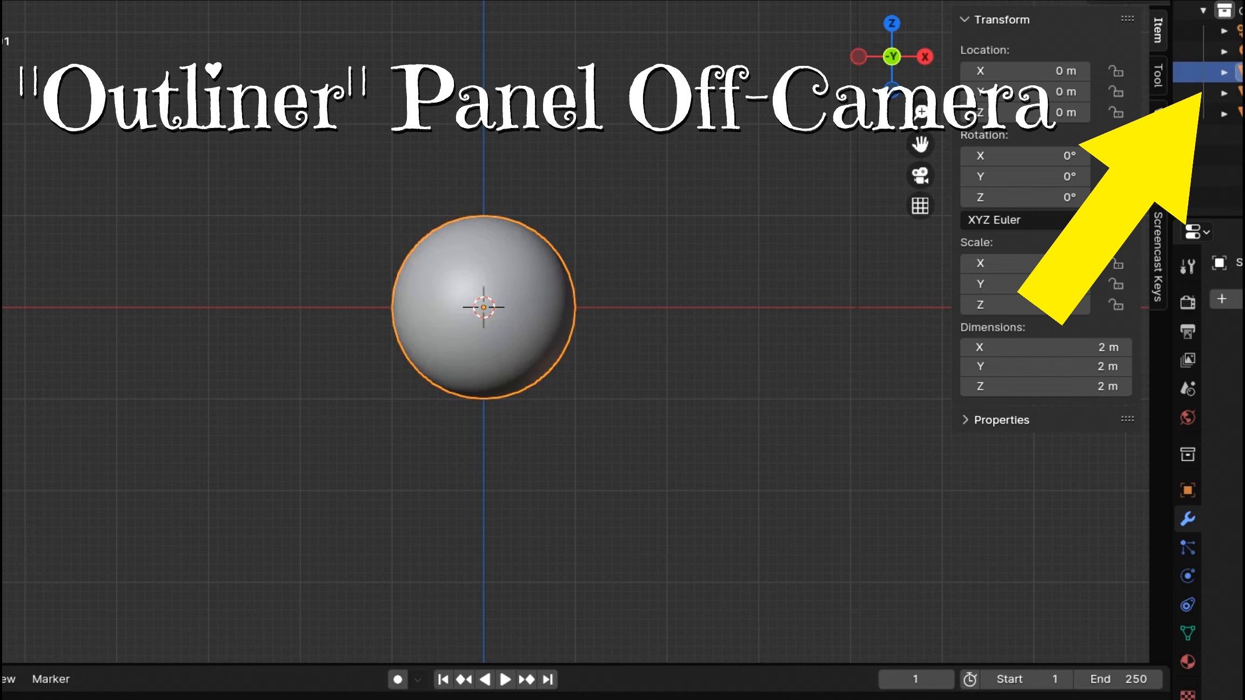
pyautogui.click(1210, 52)
pyautogui.click(1210, 93)
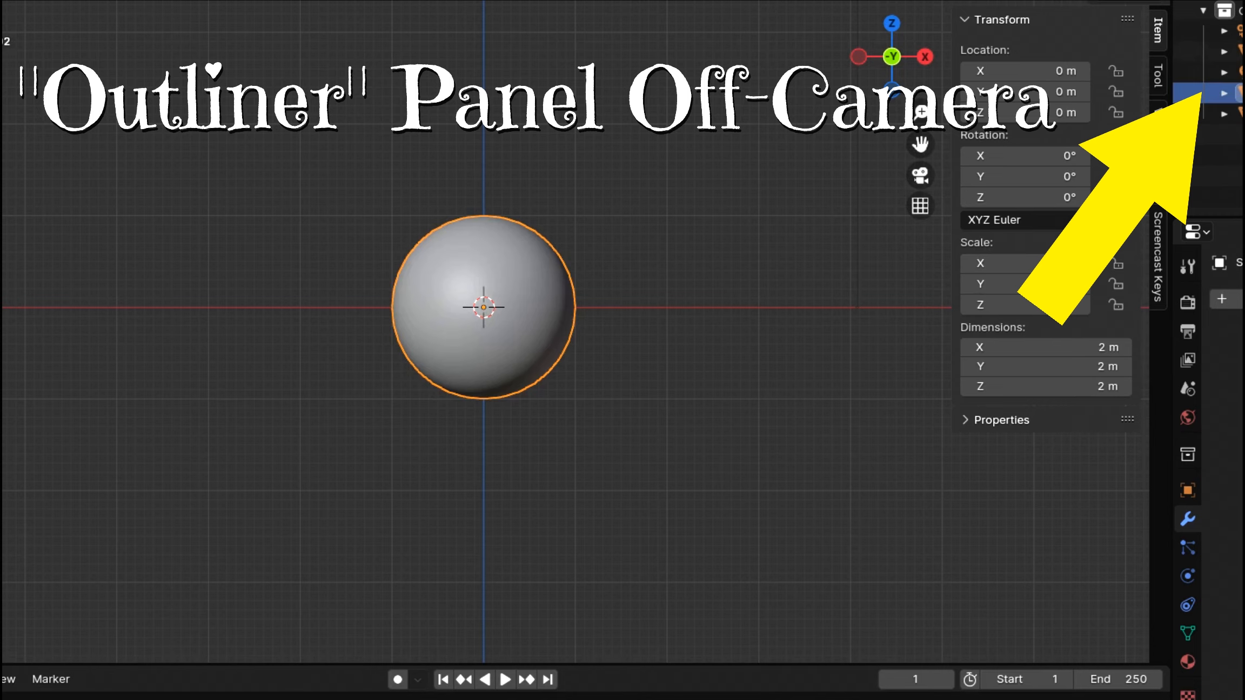
pyautogui.click(1210, 92)
pyautogui.click(1210, 71)
pyautogui.press('shift')
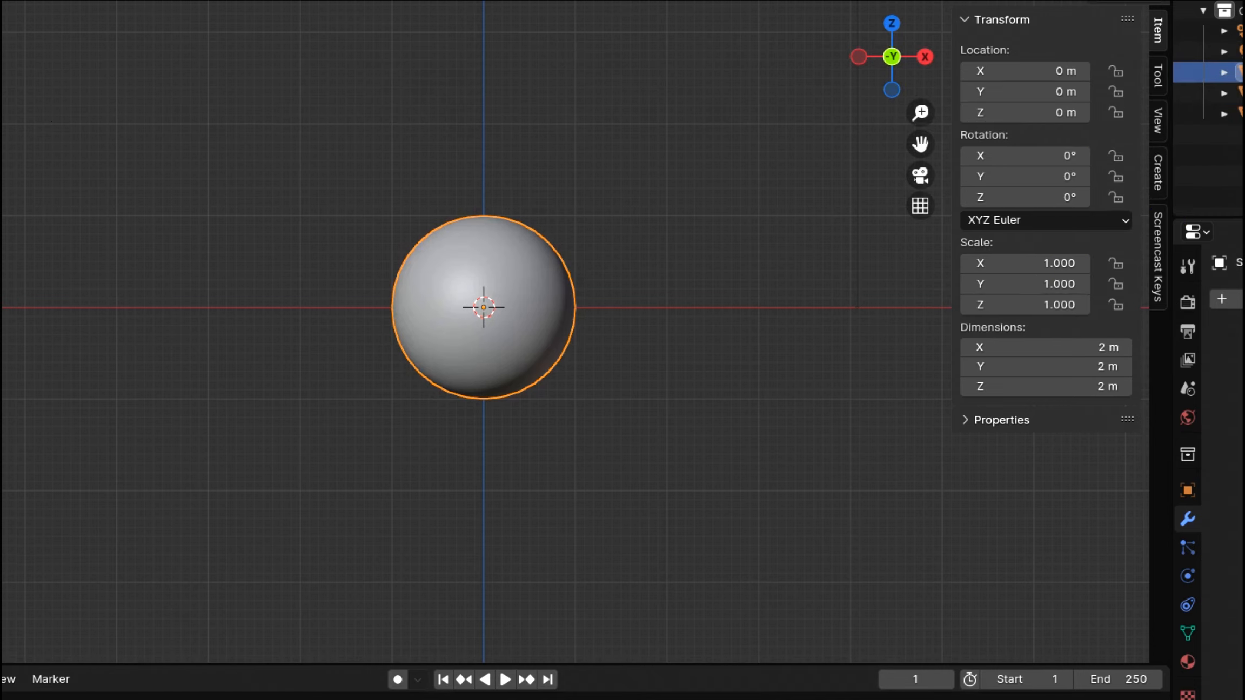
pyautogui.click(1211, 113)
pyautogui.click(1211, 72)
pyautogui.write('Eye')
pyautogui.press('Return')
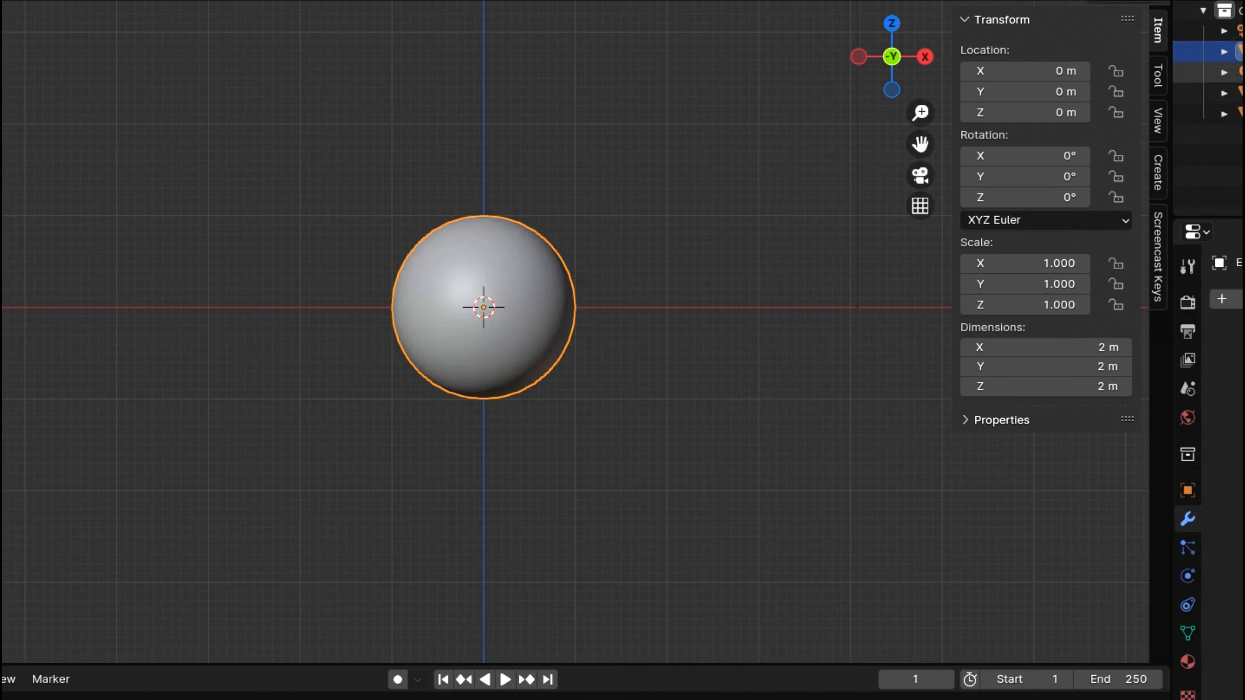
# Step: Rename the first remaining sphere below the light in the Outliner as Moon
pyautogui.doubleClick(1237, 93)
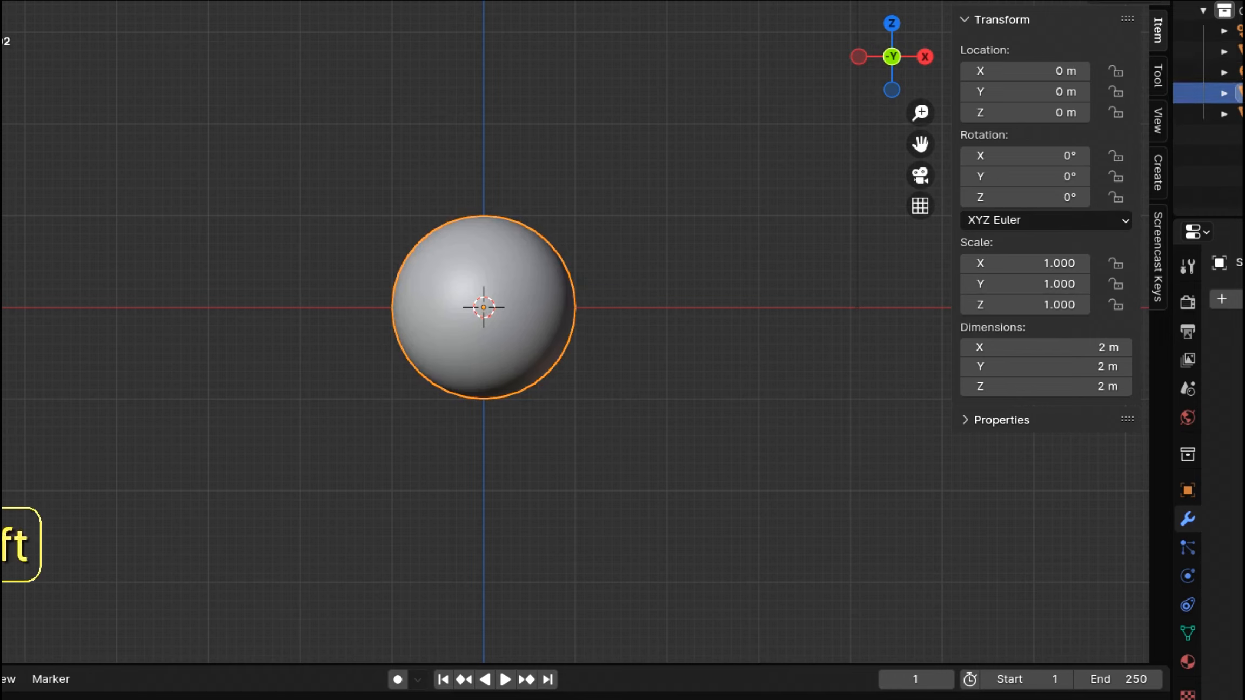
pyautogui.write('Moon')
pyautogui.press('Return')
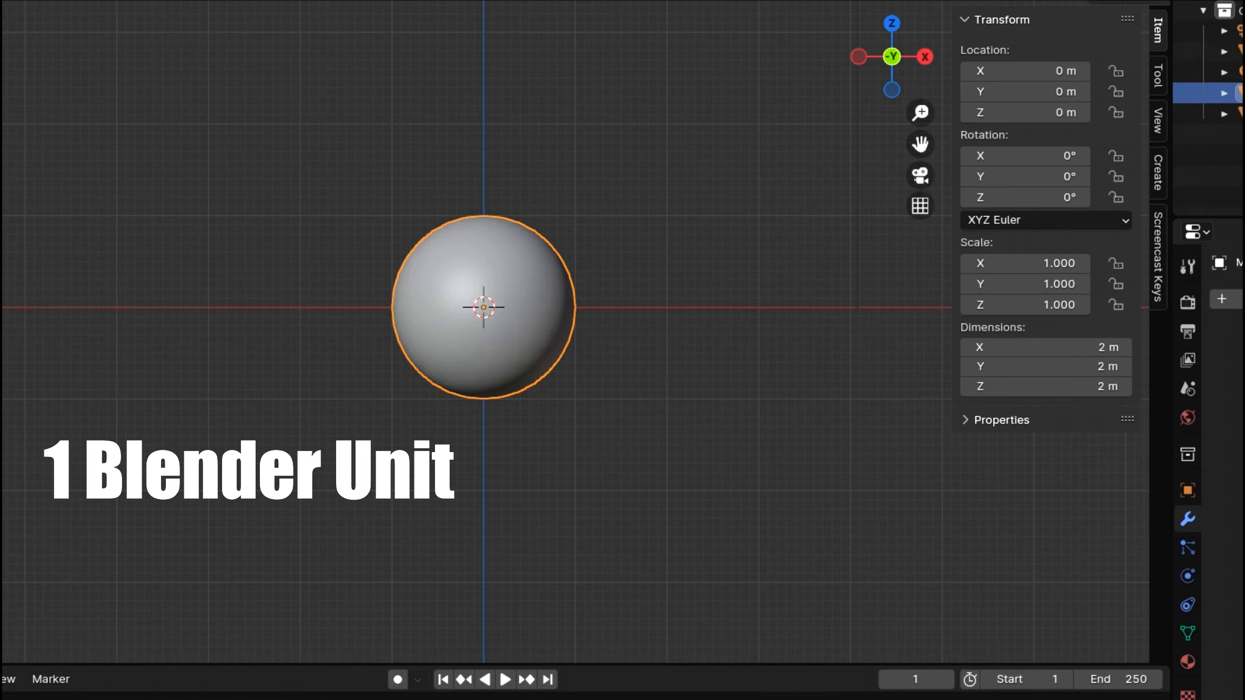
# Step: Create a new, renamed collection in the Outliner and group the three spheres inside it
pyautogui.click(1239, 149)
pyautogui.rightClick(1242, 146)
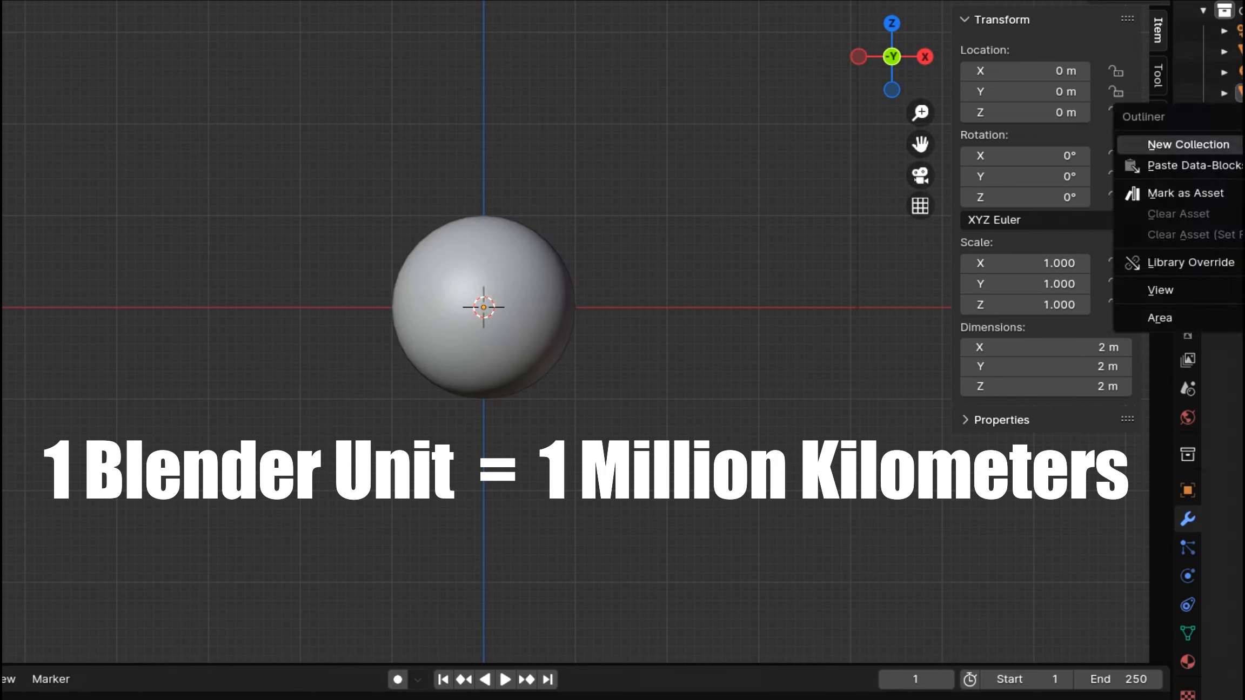
pyautogui.click(1238, 144)
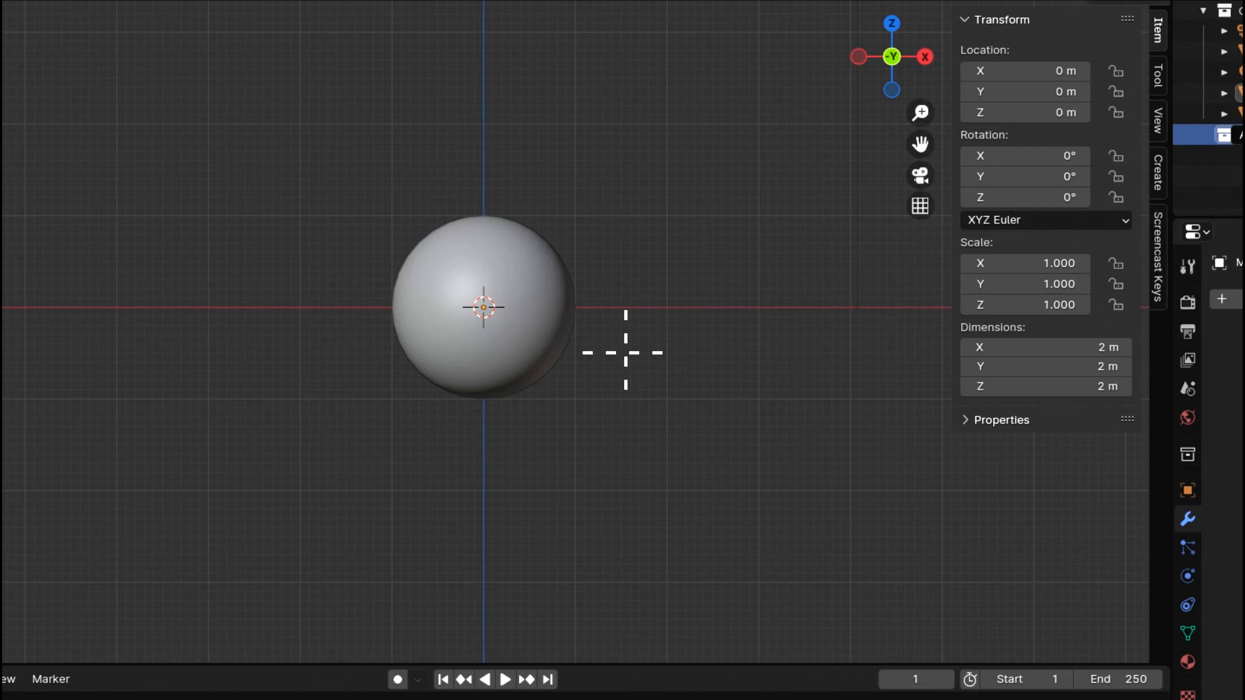
pyautogui.press('BackSpace')
pyautogui.press('BackSpace')
pyautogui.press('BackSpace')
pyautogui.press('BackSpace')
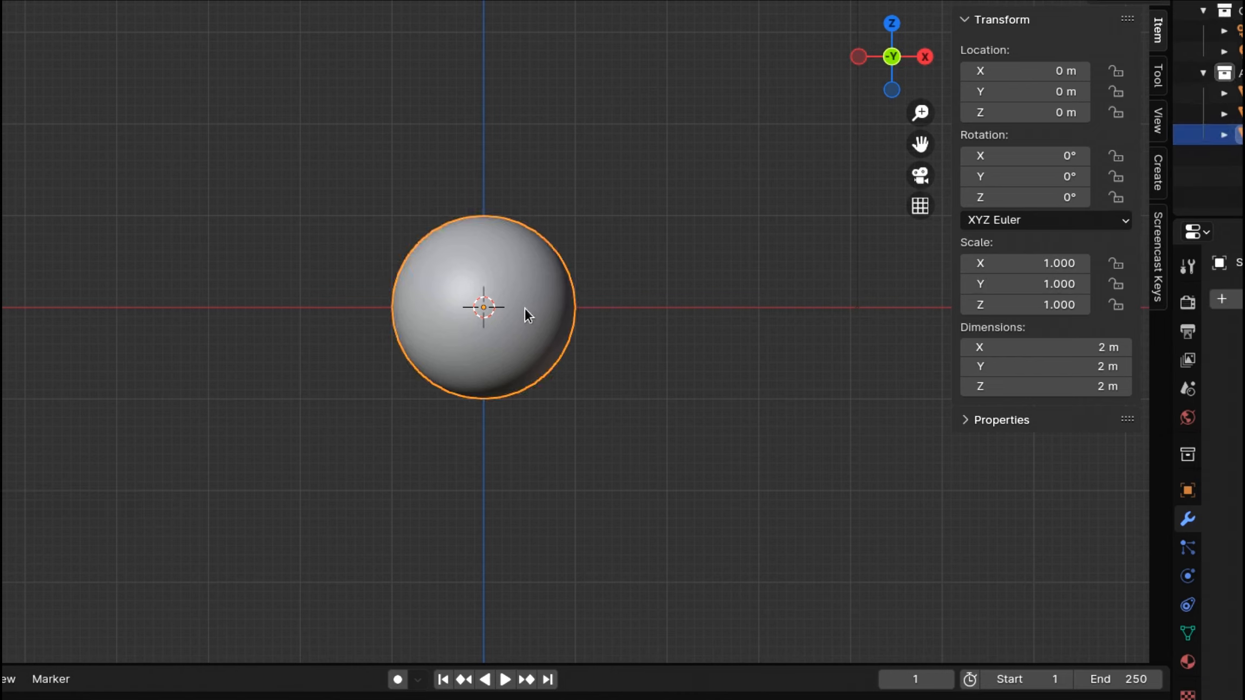
# Step: Set the Sun sphere's X, Y and Z dimensions to 1 m
pyautogui.click(1073, 342)
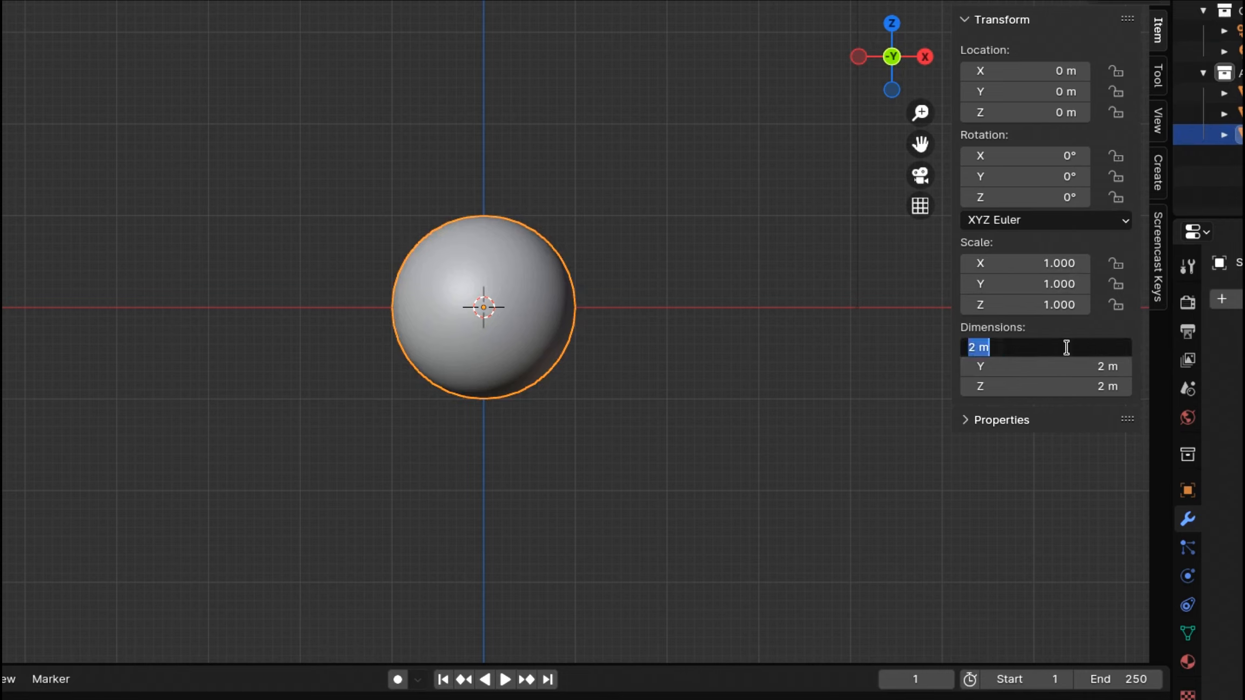
pyautogui.write('1')
pyautogui.press('Tab')
pyautogui.write('1')
pyautogui.press('Tab')
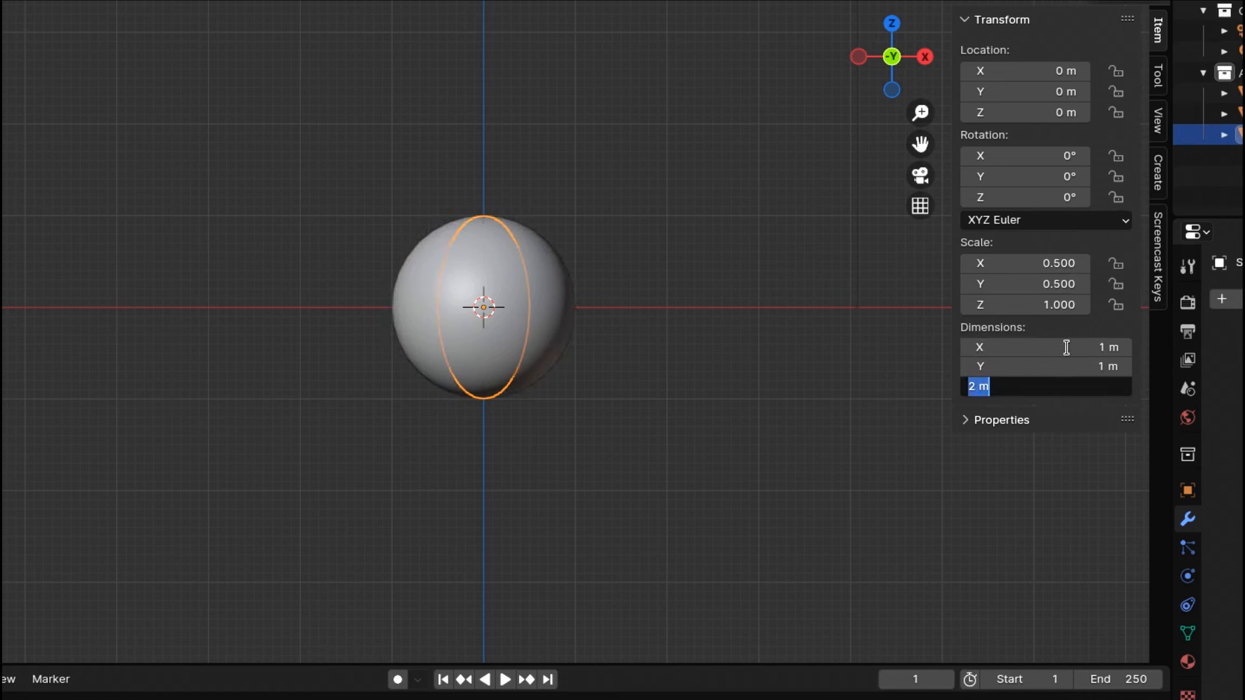
pyautogui.write('1')
pyautogui.press('Tab')
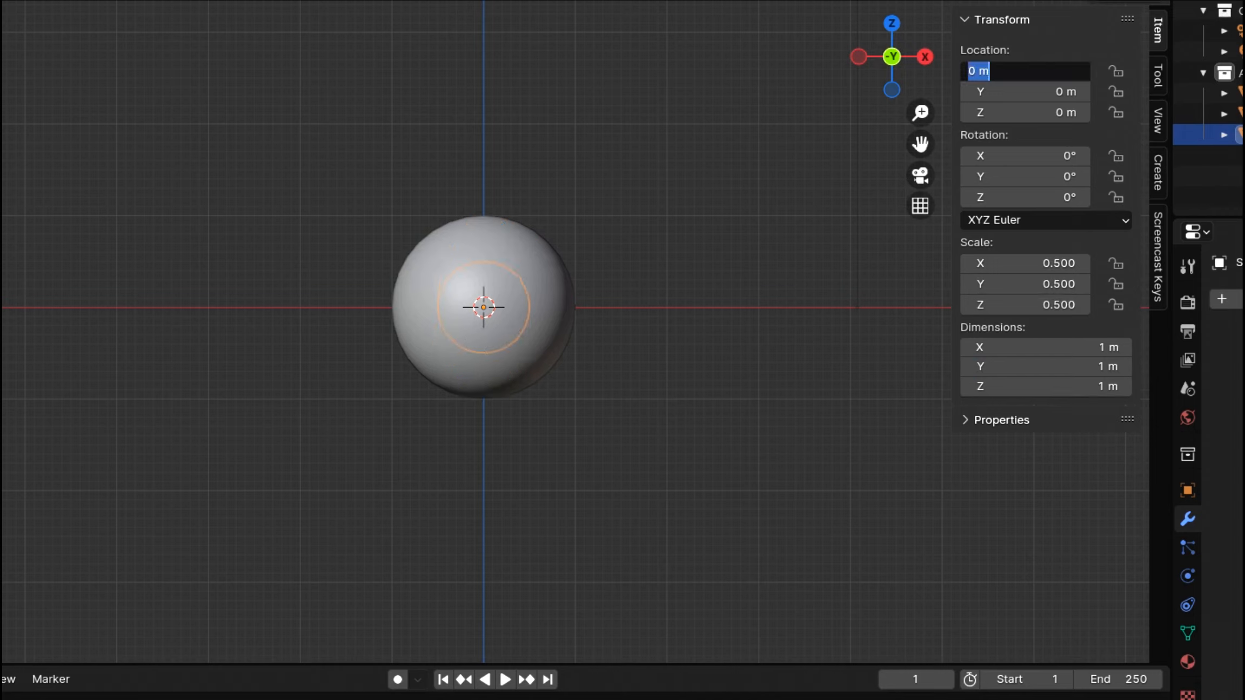
# Step: Hide the Earth and Moon spheres, and set the Sun sphere's X dimension to 1.39 m
pyautogui.click(1243, 113)
pyautogui.click(1242, 114)
pyautogui.click(1243, 93)
pyautogui.scroll(4, 497, 383)
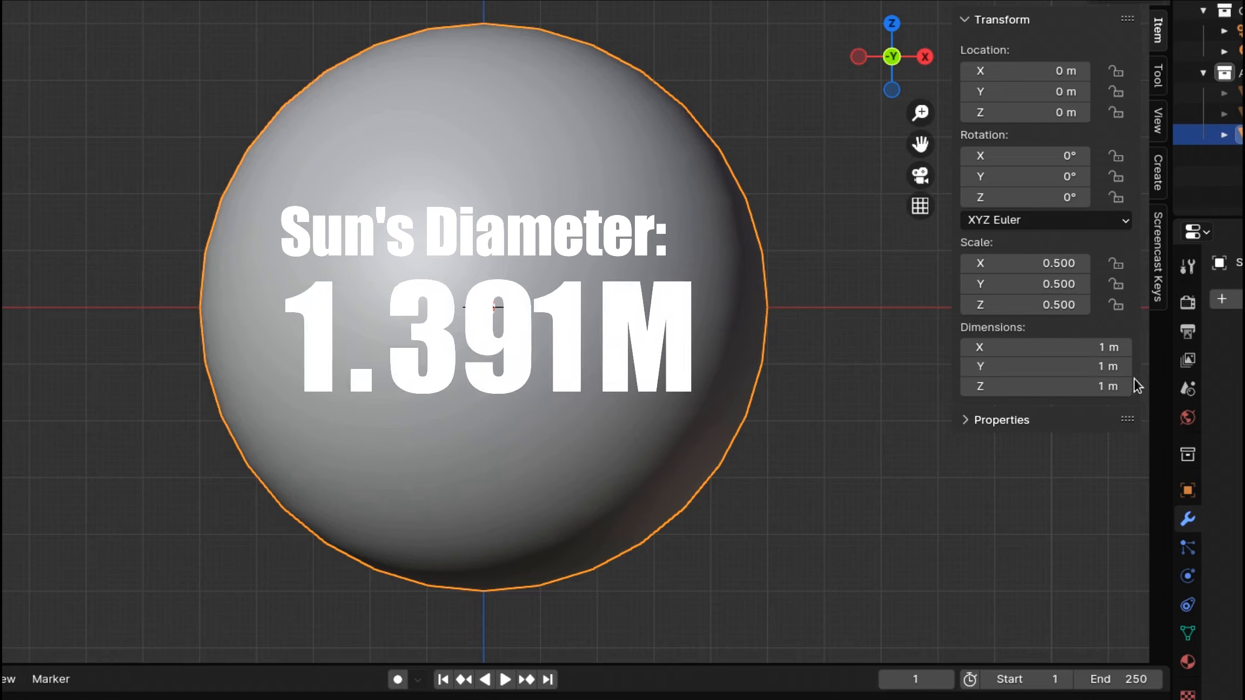
pyautogui.click(1056, 349)
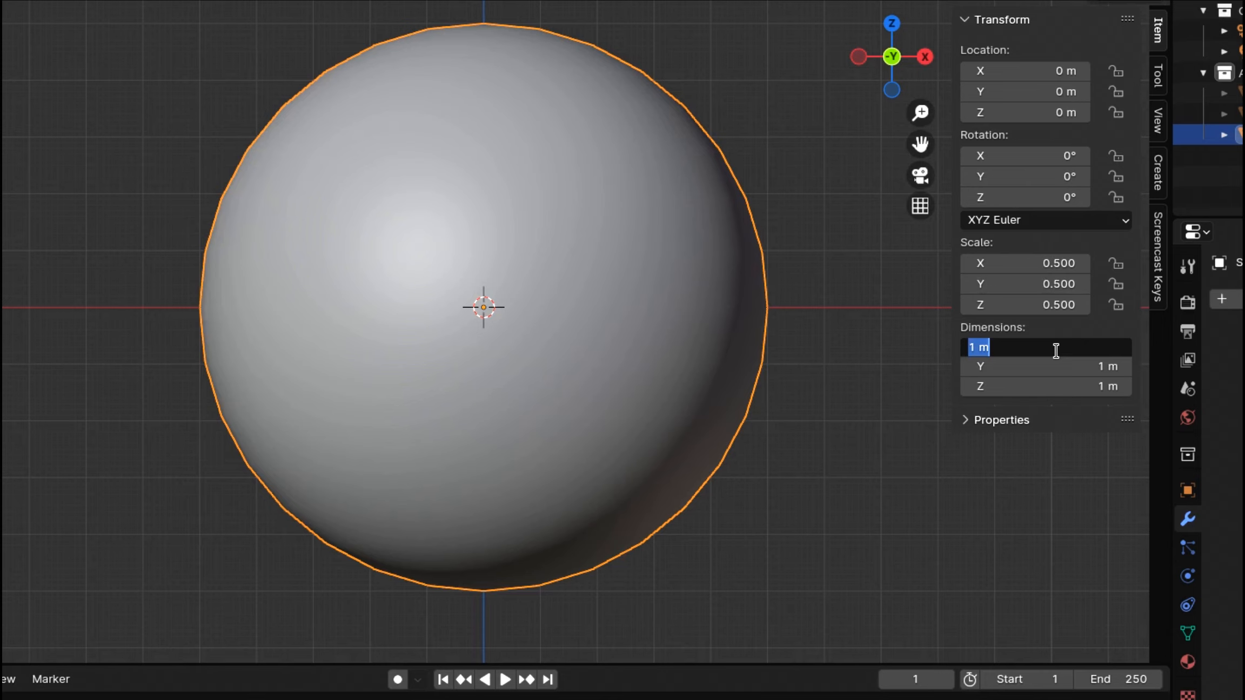
pyautogui.write('1.39')
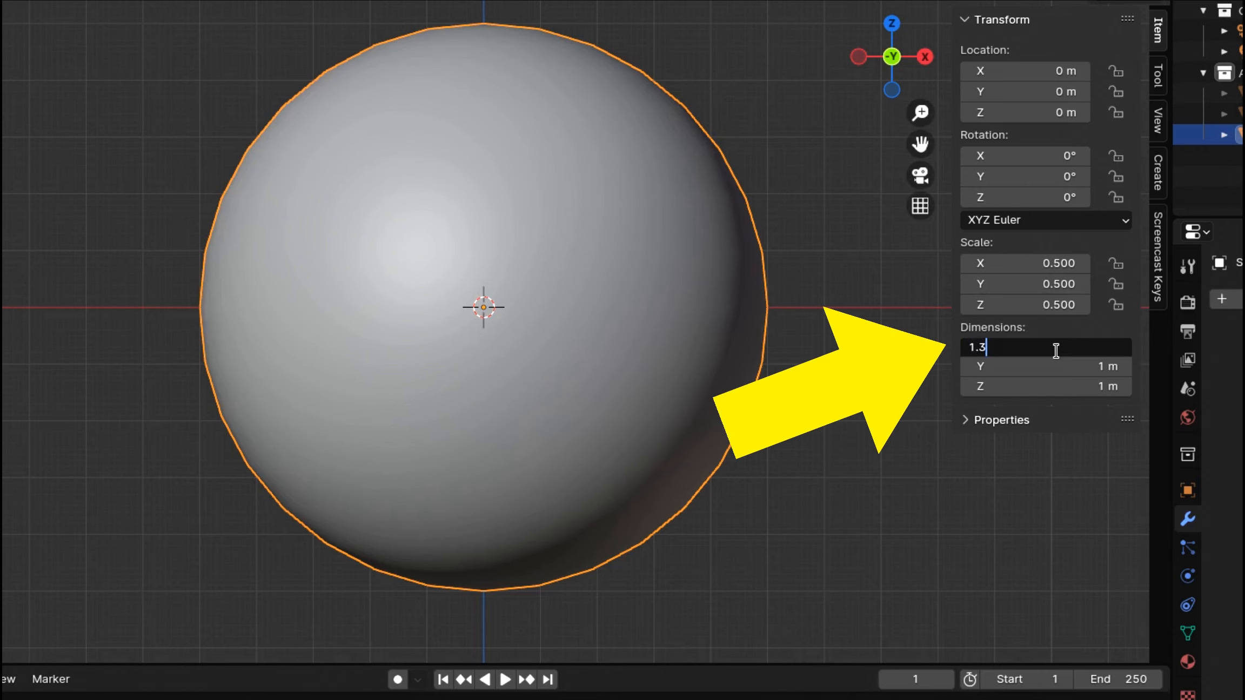
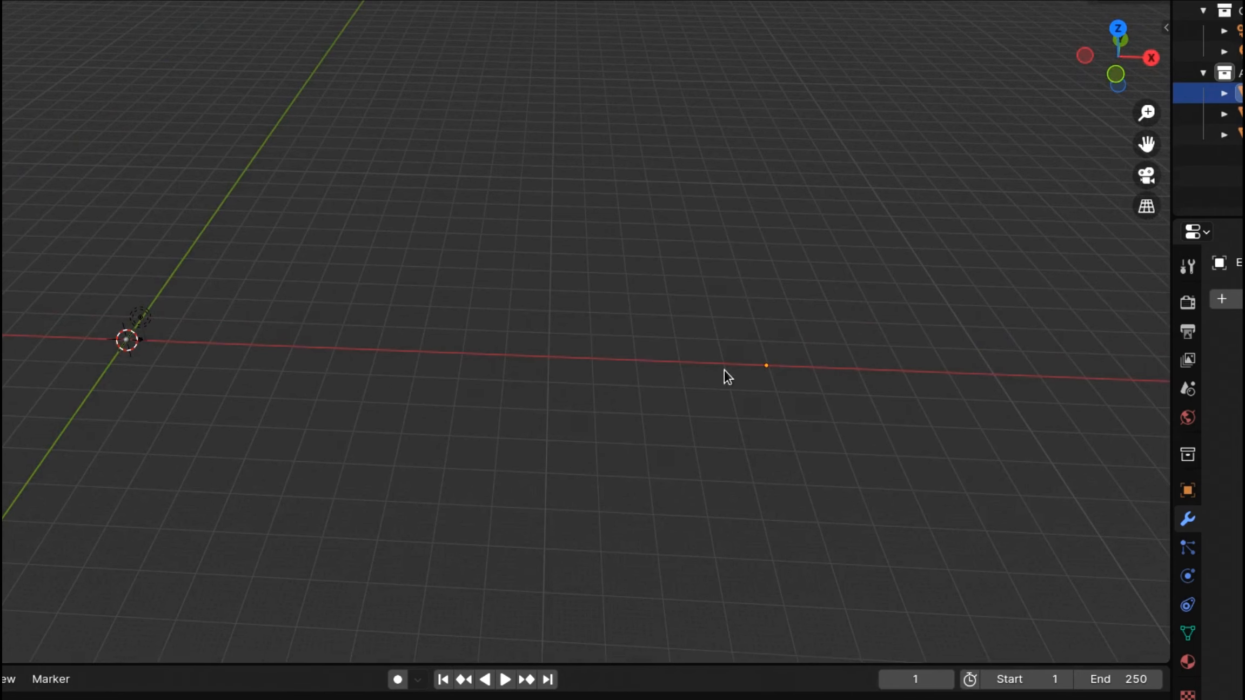
# Step: Frame the Sun, Earth and Moon spheres individually and examine each one's location and dimensions
pyautogui.press('n')
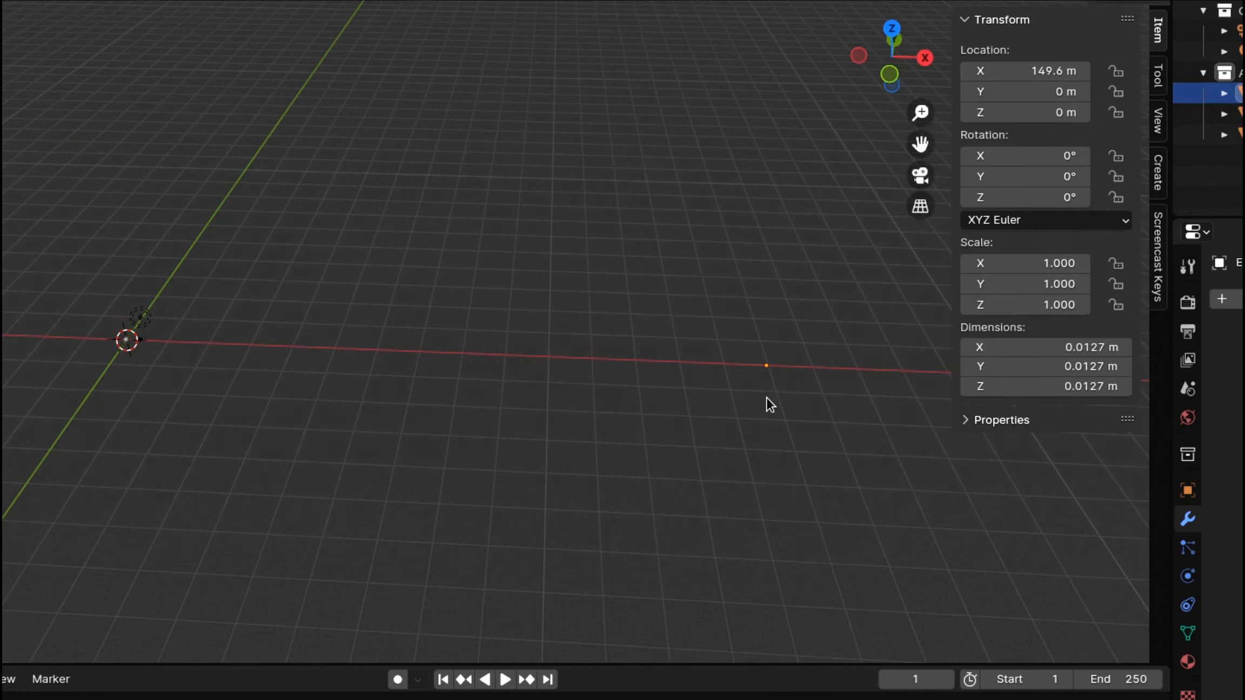
pyautogui.click(126, 341)
pyautogui.press('KP_Decimal')
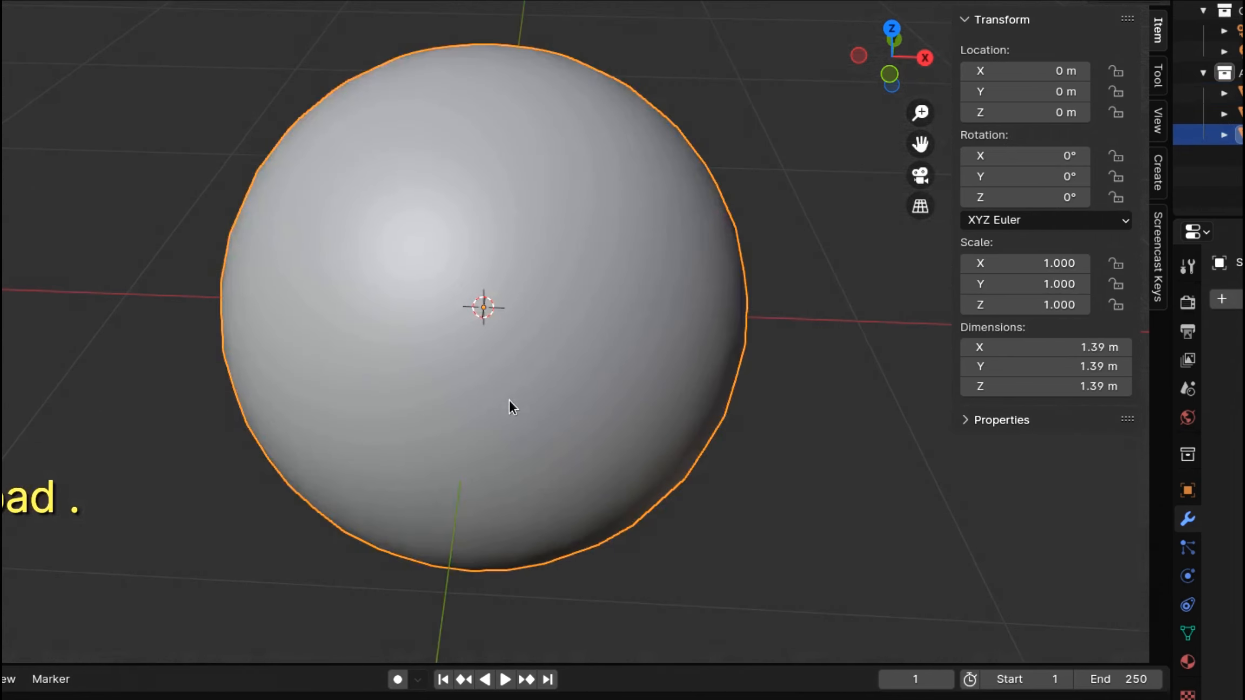
pyautogui.scroll(-8, 514, 395)
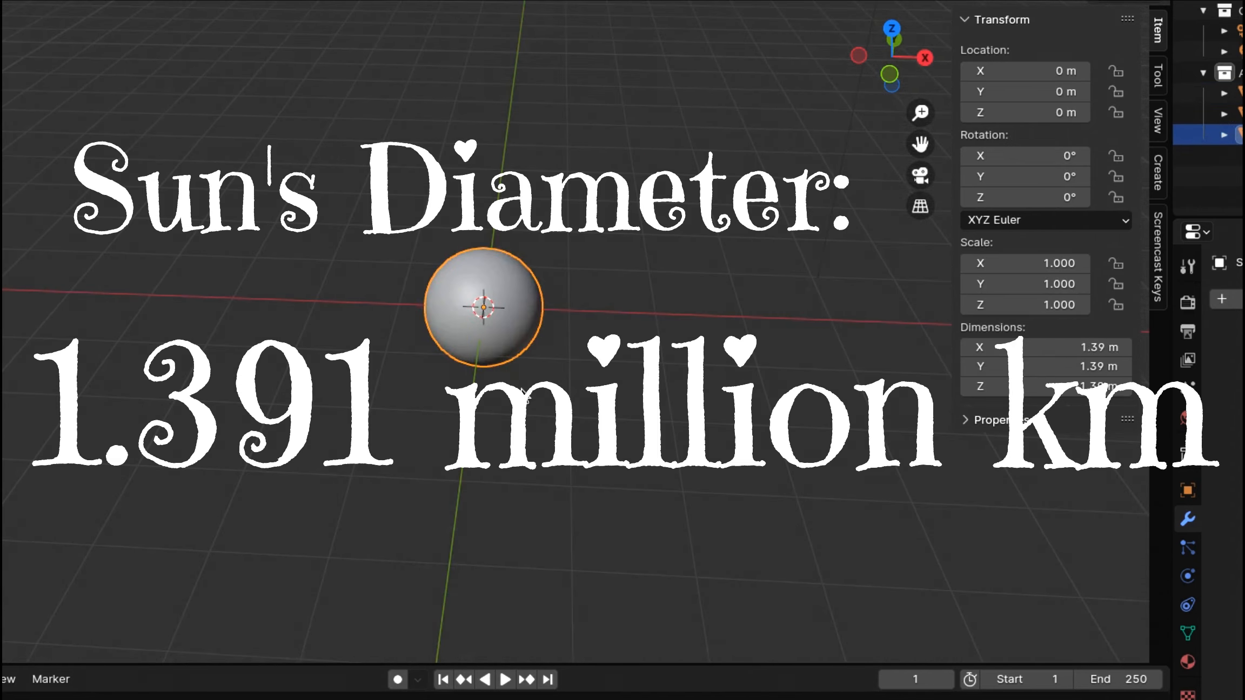
pyautogui.scroll(-8, 524, 397)
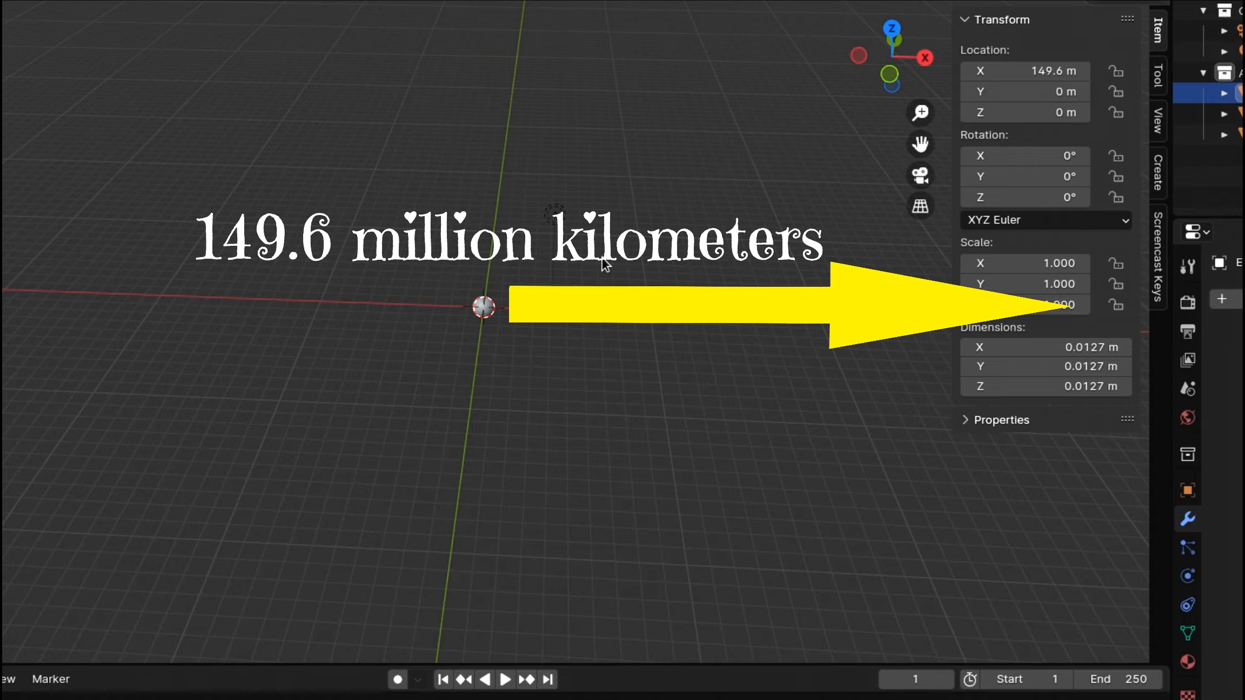
pyautogui.press('KP_Decimal')
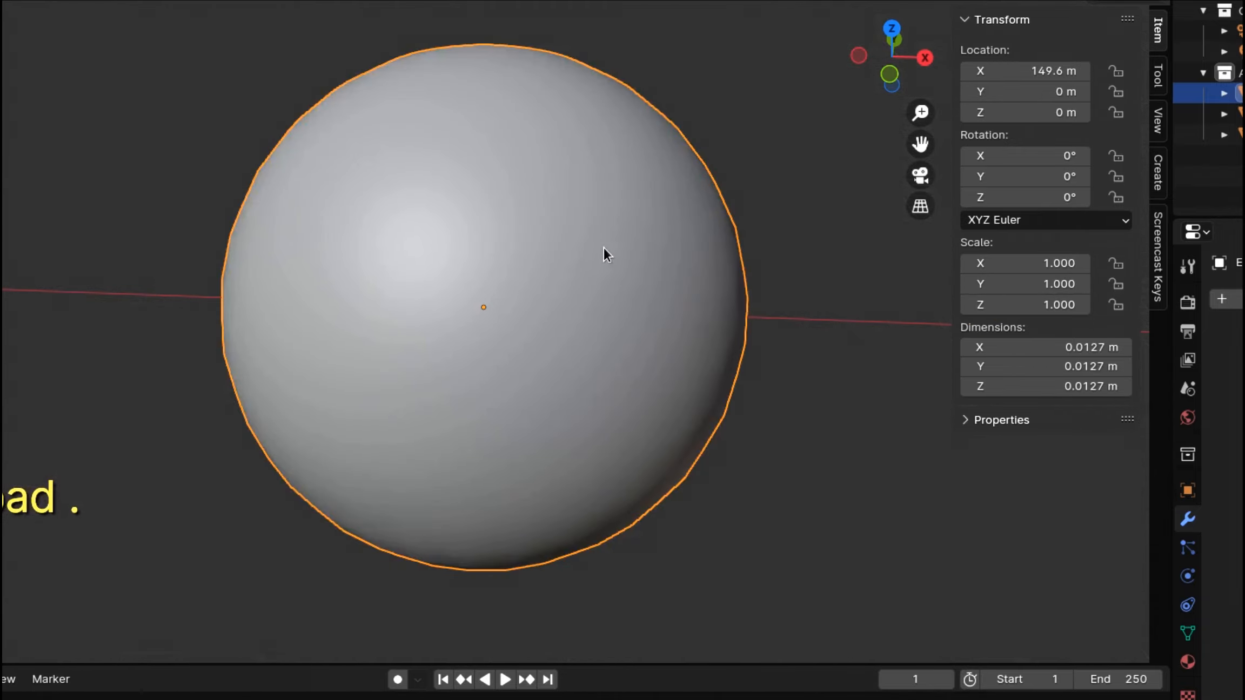
pyautogui.scroll(-6, 576, 284)
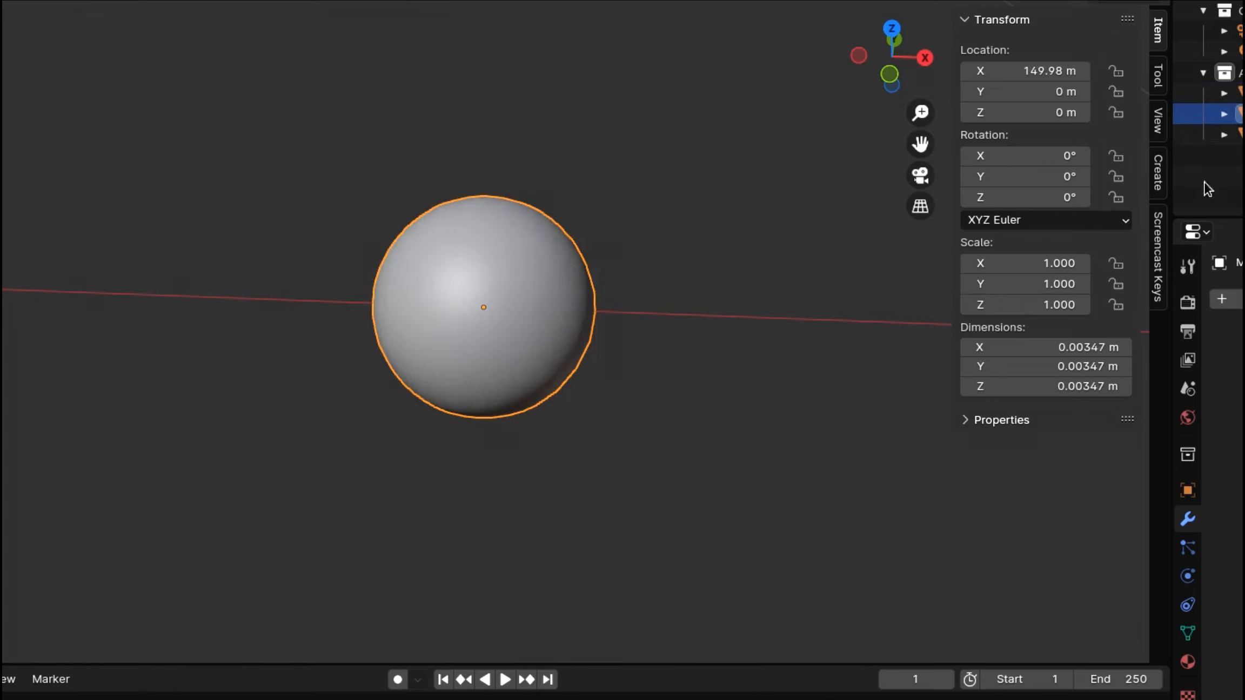
pyautogui.click(1211, 135)
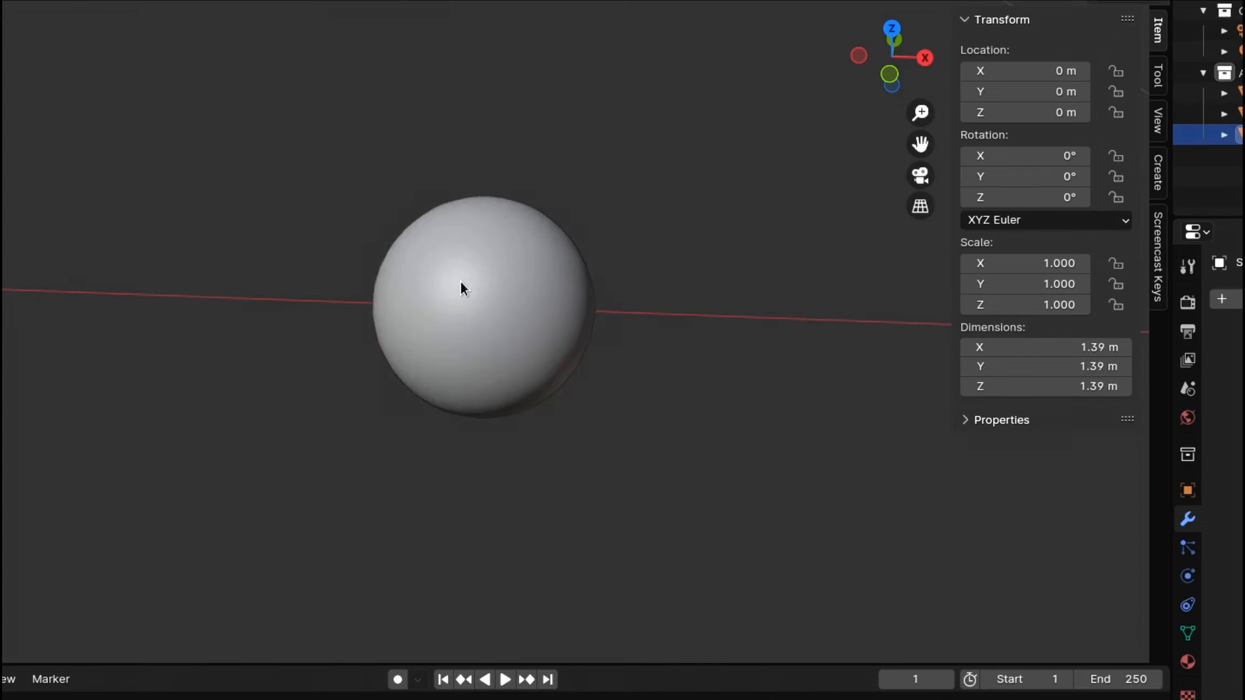
pyautogui.press('KP_Decimal')
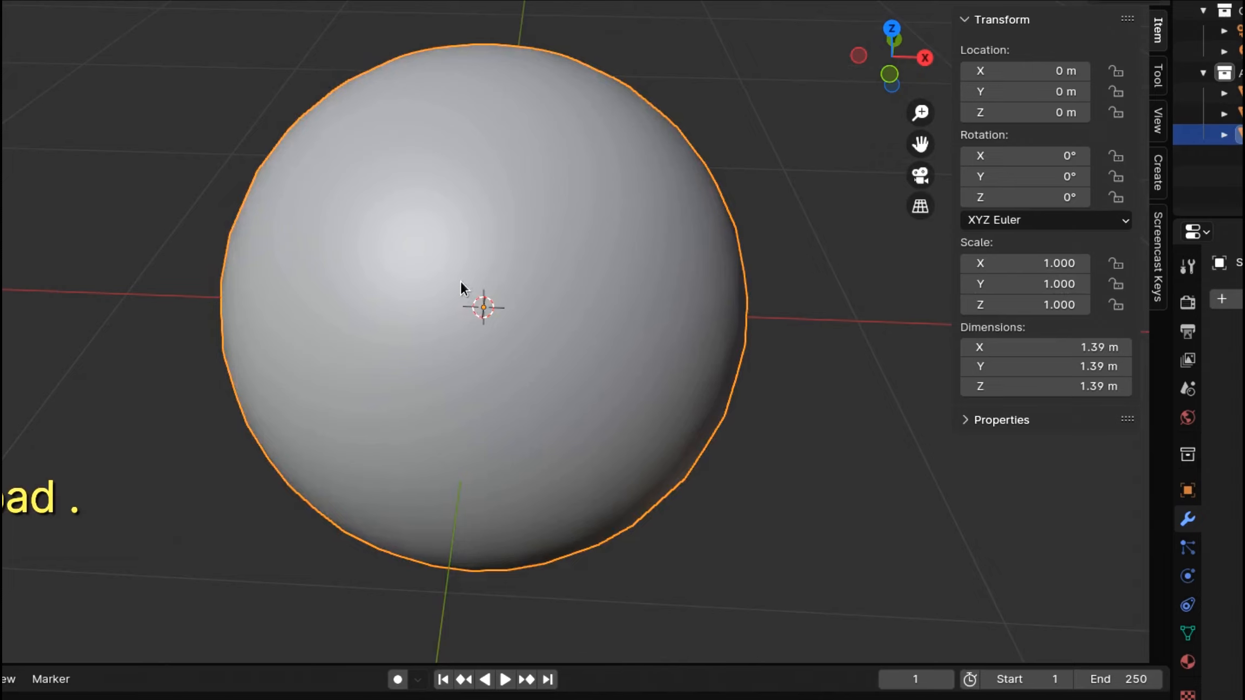
pyautogui.scroll(-6, 530, 414)
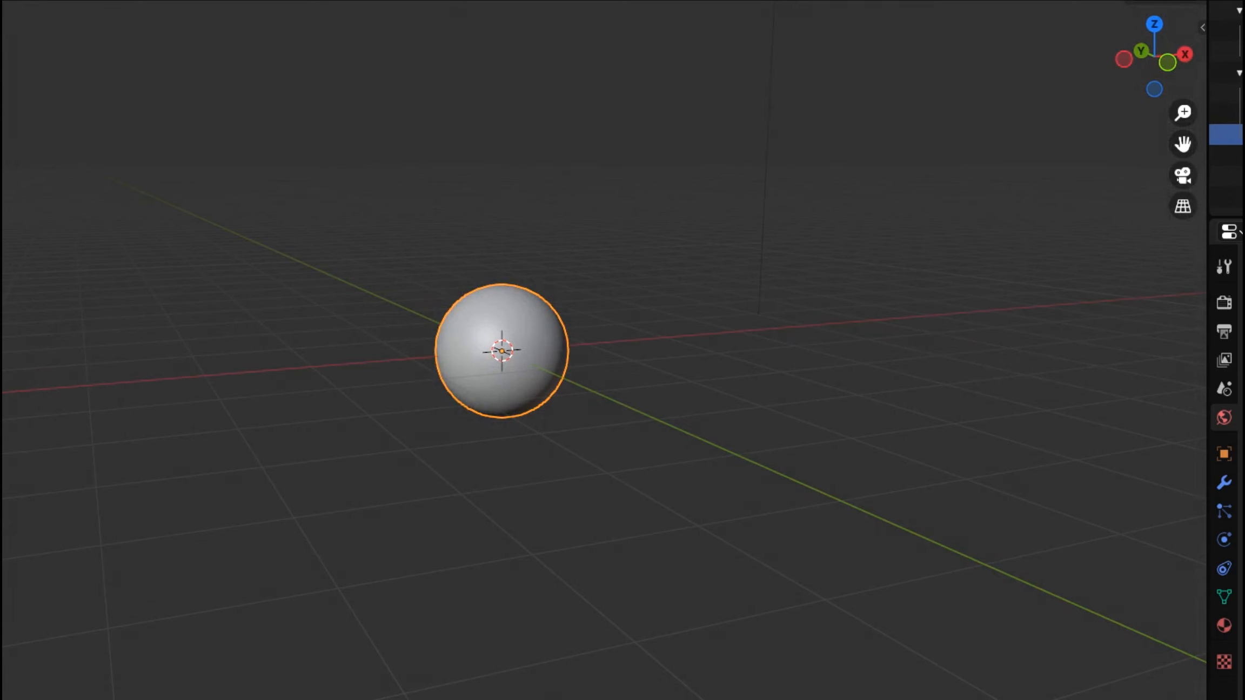
pyautogui.hotkey('alt', 'a')
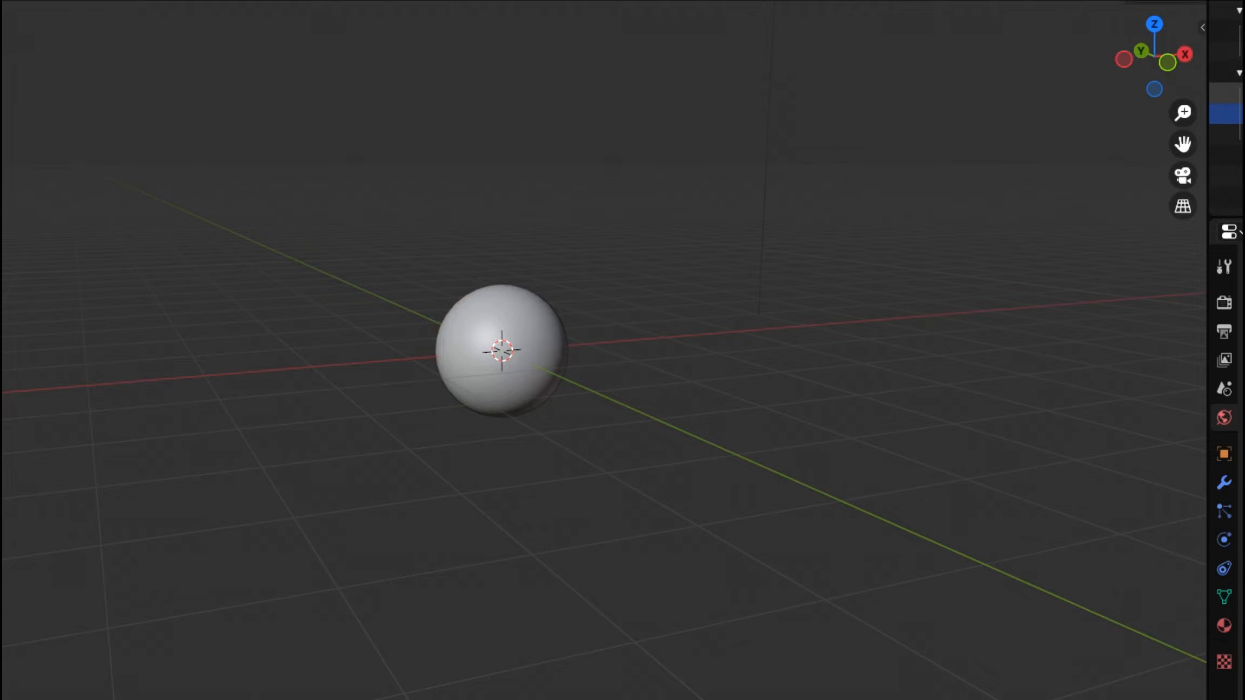
pyautogui.press('a')
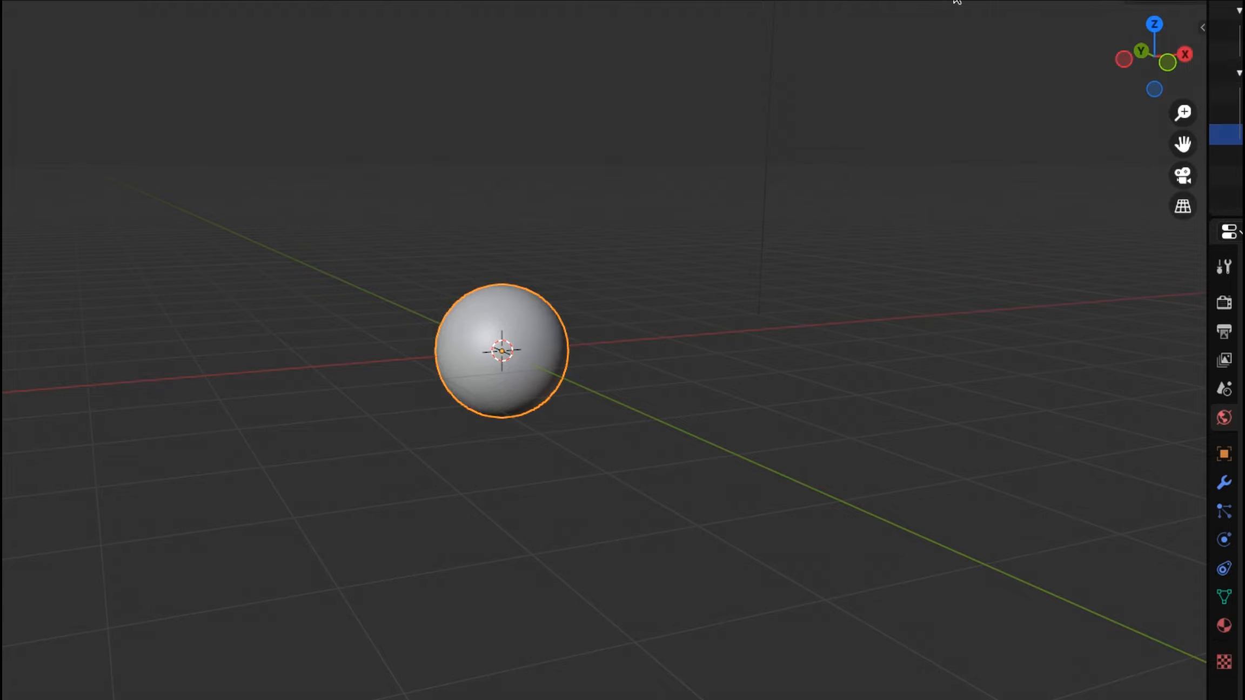
pyautogui.scroll(-2, 448, 347)
pyautogui.scroll(8, 694, 306)
pyautogui.scroll(-6, 495, 431)
pyautogui.scroll(7, 483, 416)
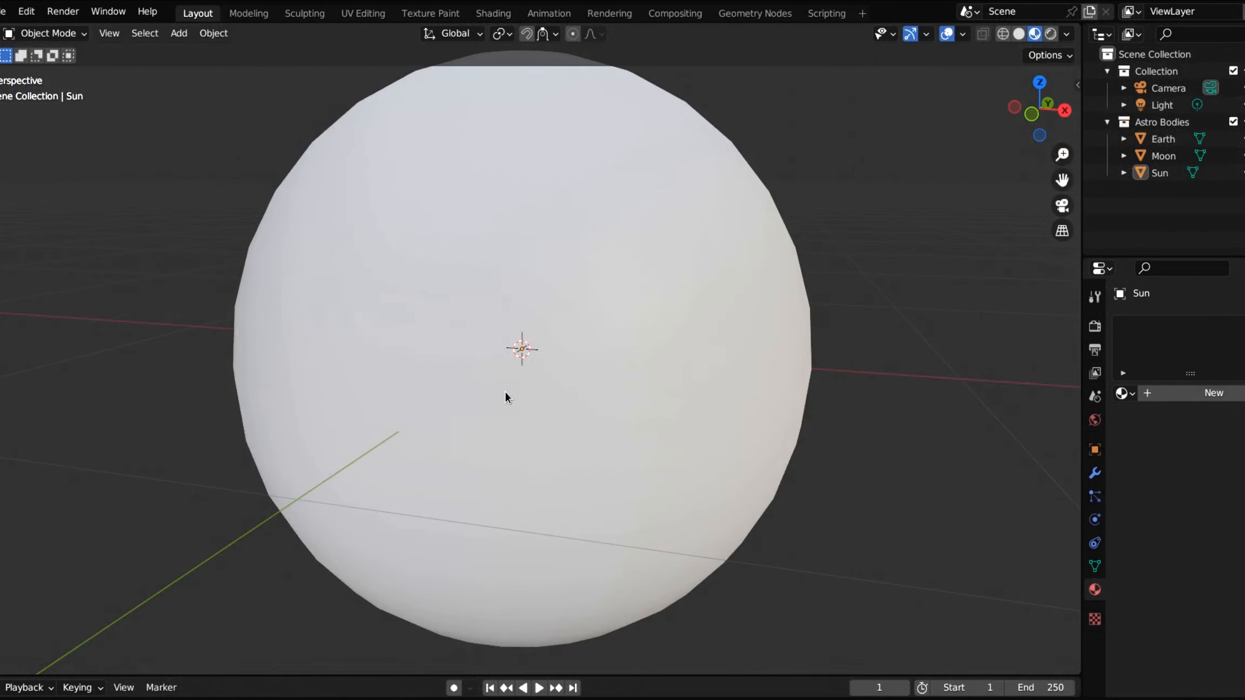
pyautogui.scroll(-3, 505, 397)
# Step: Create a new material on the Sun sphere in the Shading workspace and name it Sun Texture
pyautogui.click(530, 289)
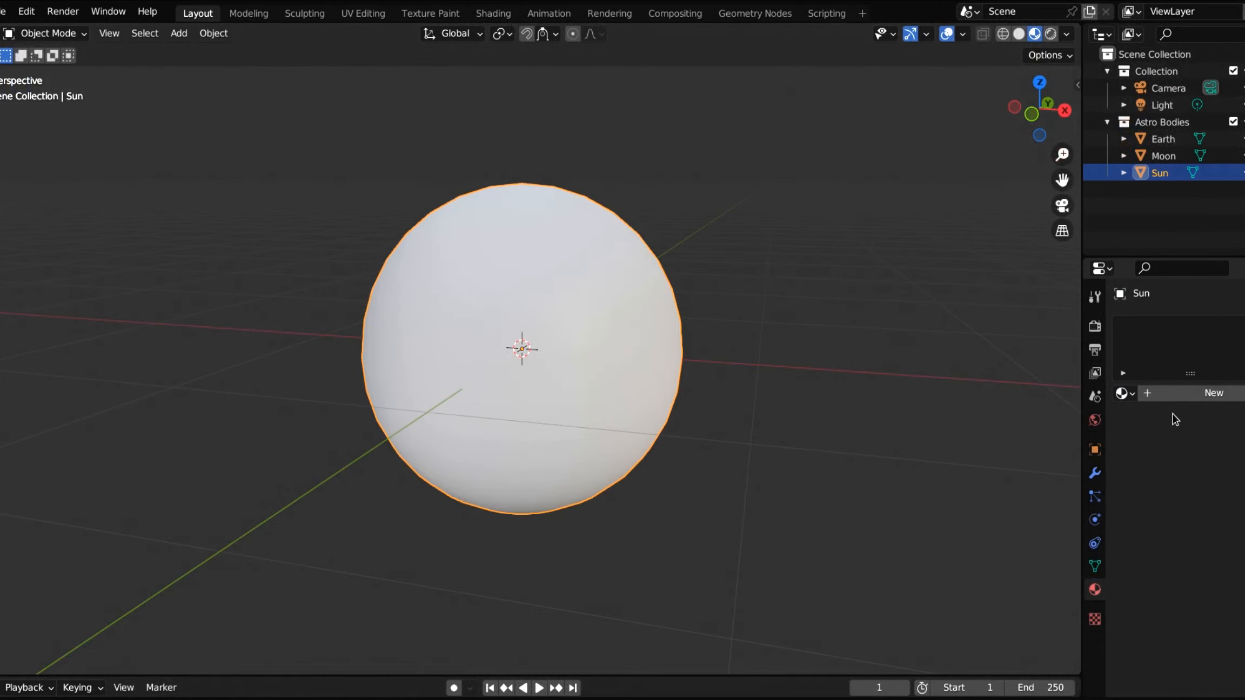
pyautogui.click(493, 13)
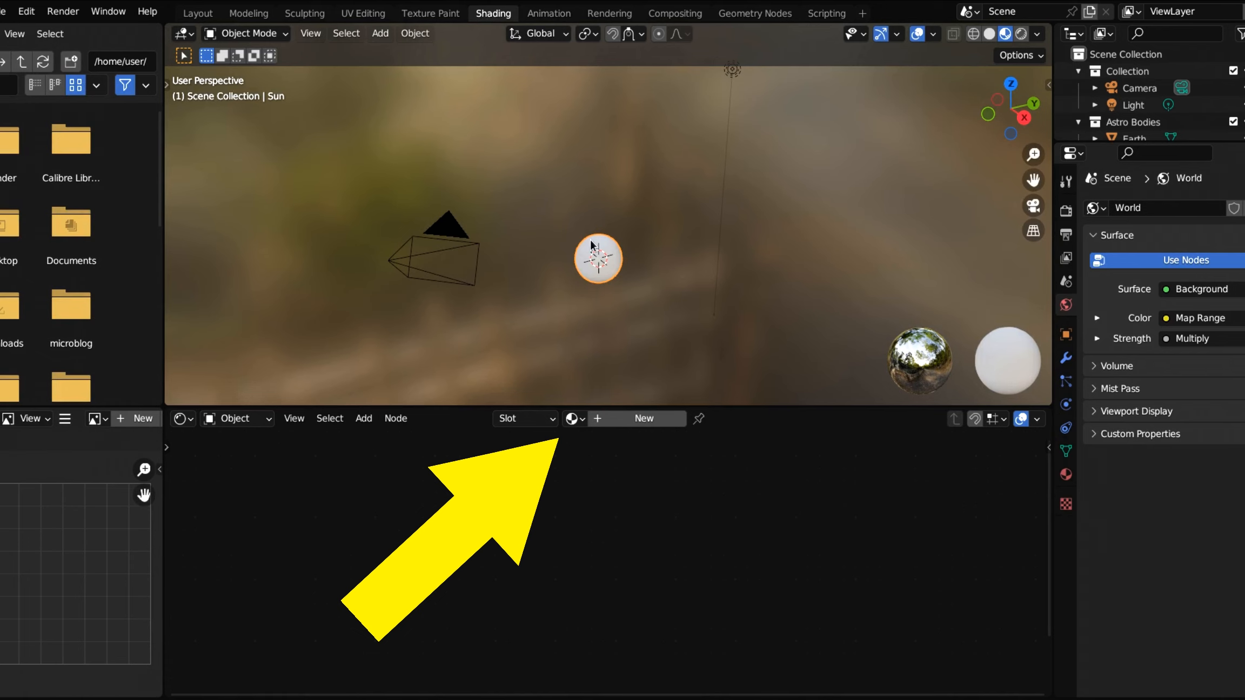
pyautogui.click(645, 419)
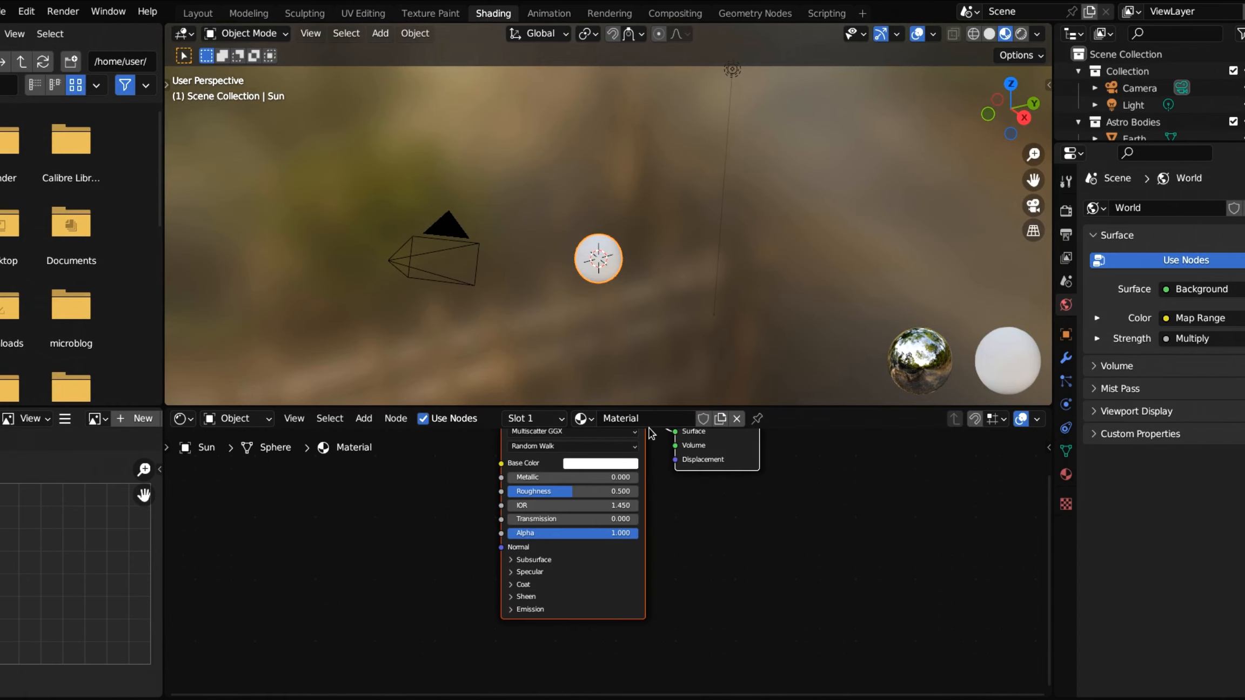
pyautogui.write('Sun Texture')
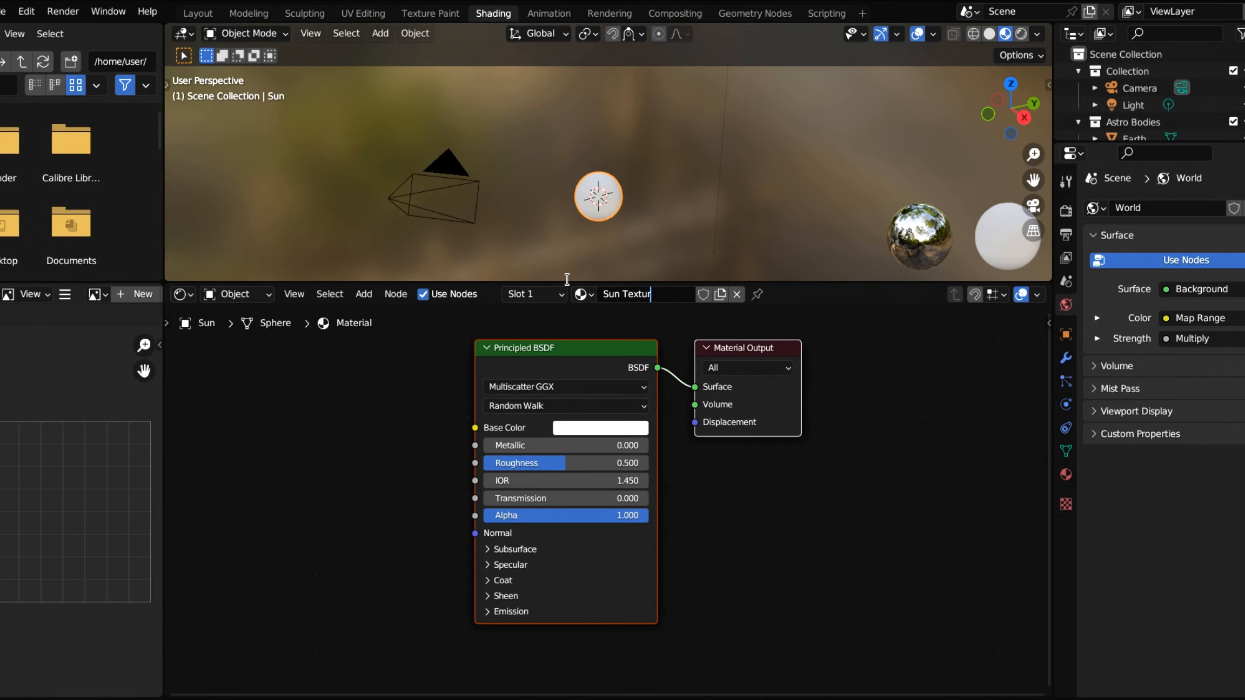
pyautogui.press('Return')
# Step: Change the Sun material's surface shader to Emission and move its node farther from the Material Output
pyautogui.click(1066, 475)
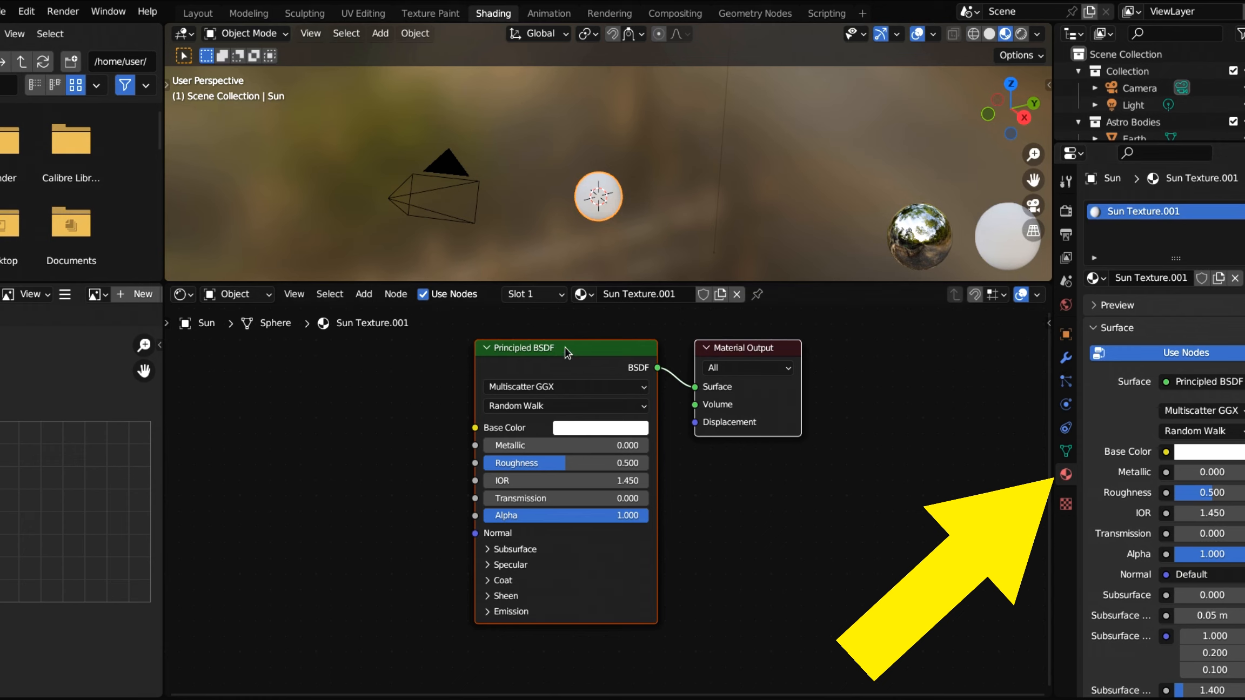
pyautogui.click(1202, 382)
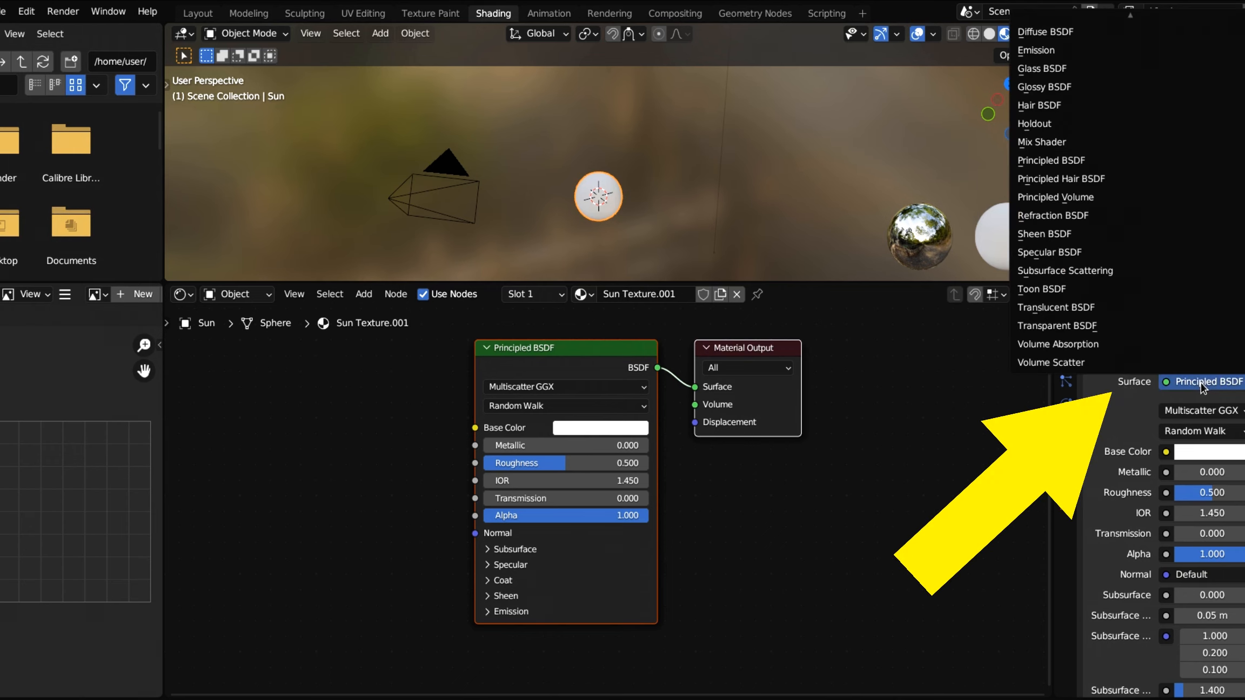
pyautogui.click(1045, 50)
pyautogui.press('g')
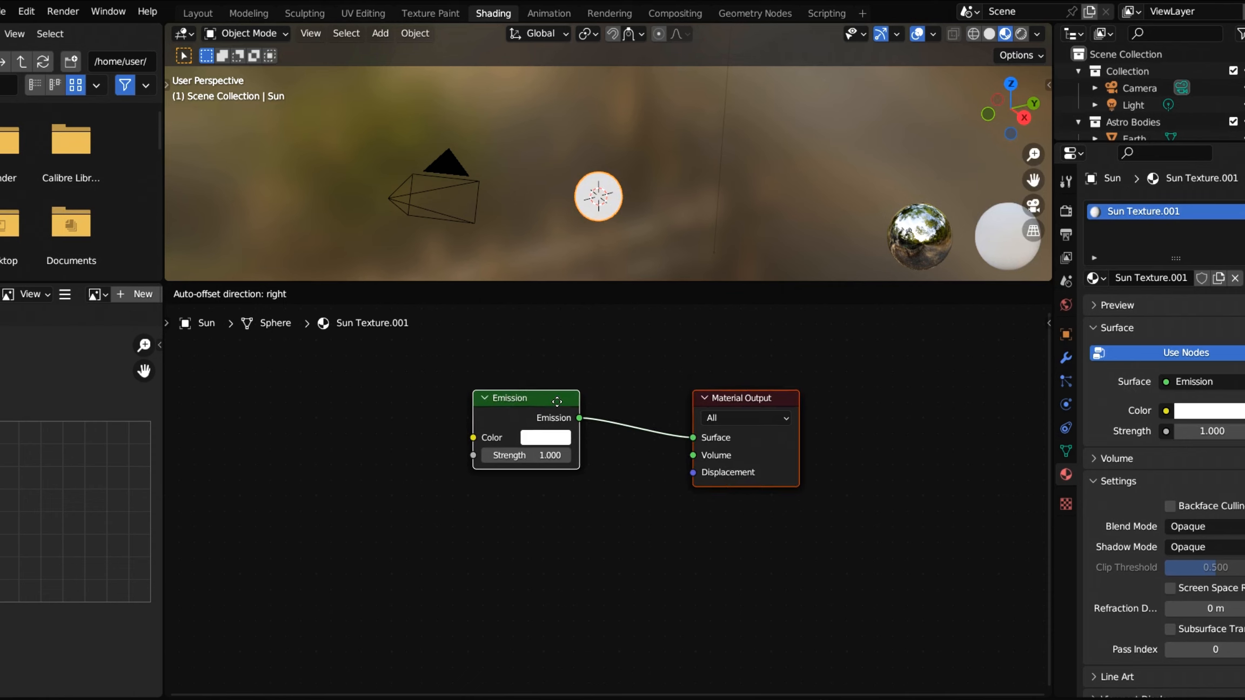
pyautogui.click(643, 500)
pyautogui.scroll(1, 643, 500)
pyautogui.scroll(1, 675, 597)
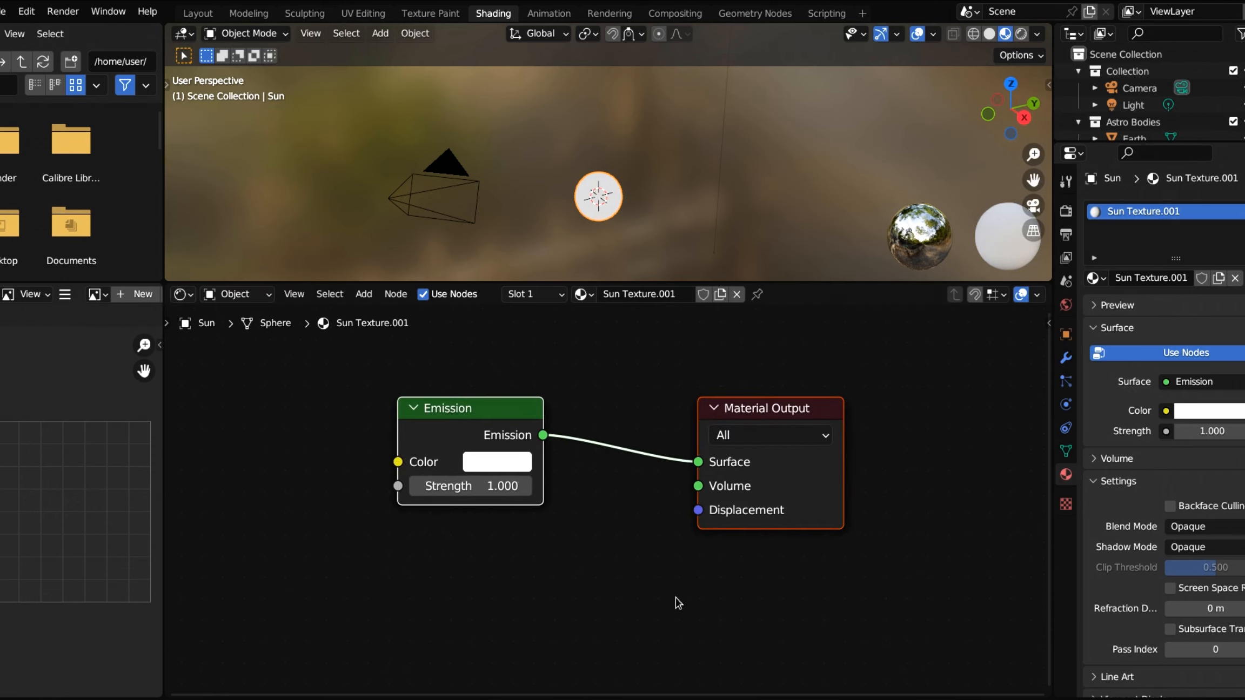
# Step: Set the Sun's emission to pale yellow with a strength of 5, and enable Bloom for the EEVEE render
pyautogui.click(1205, 410)
pyautogui.click(1121, 226)
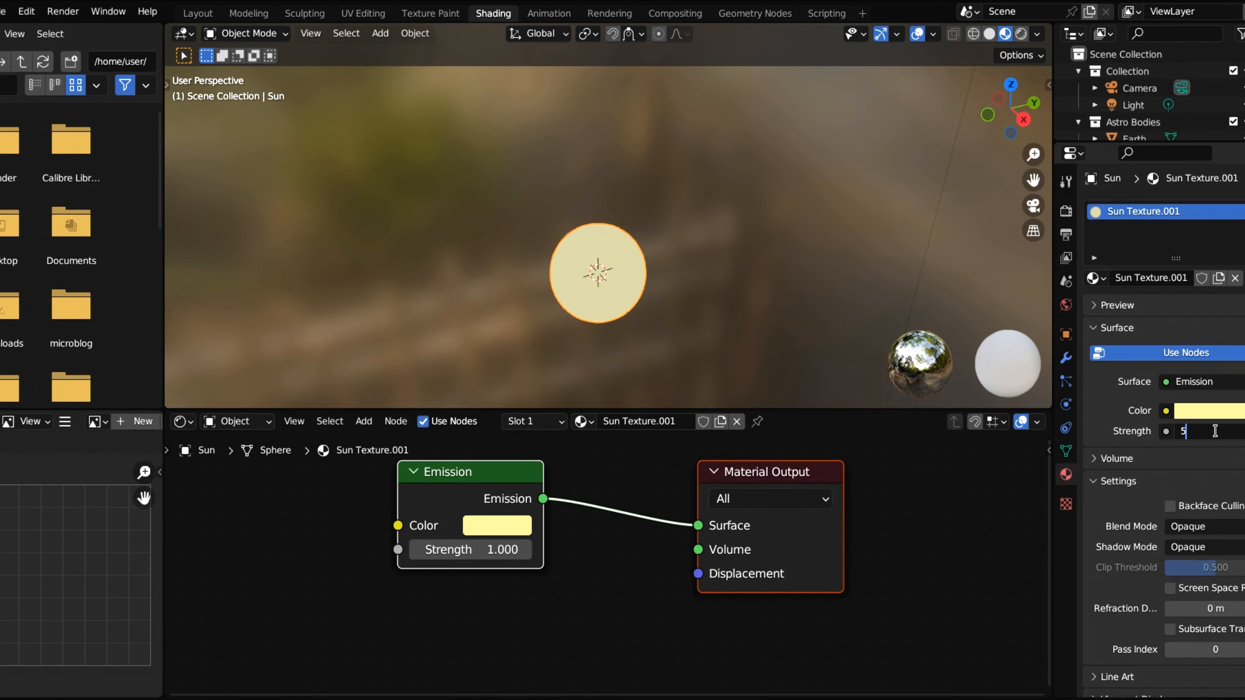
pyautogui.press('Return')
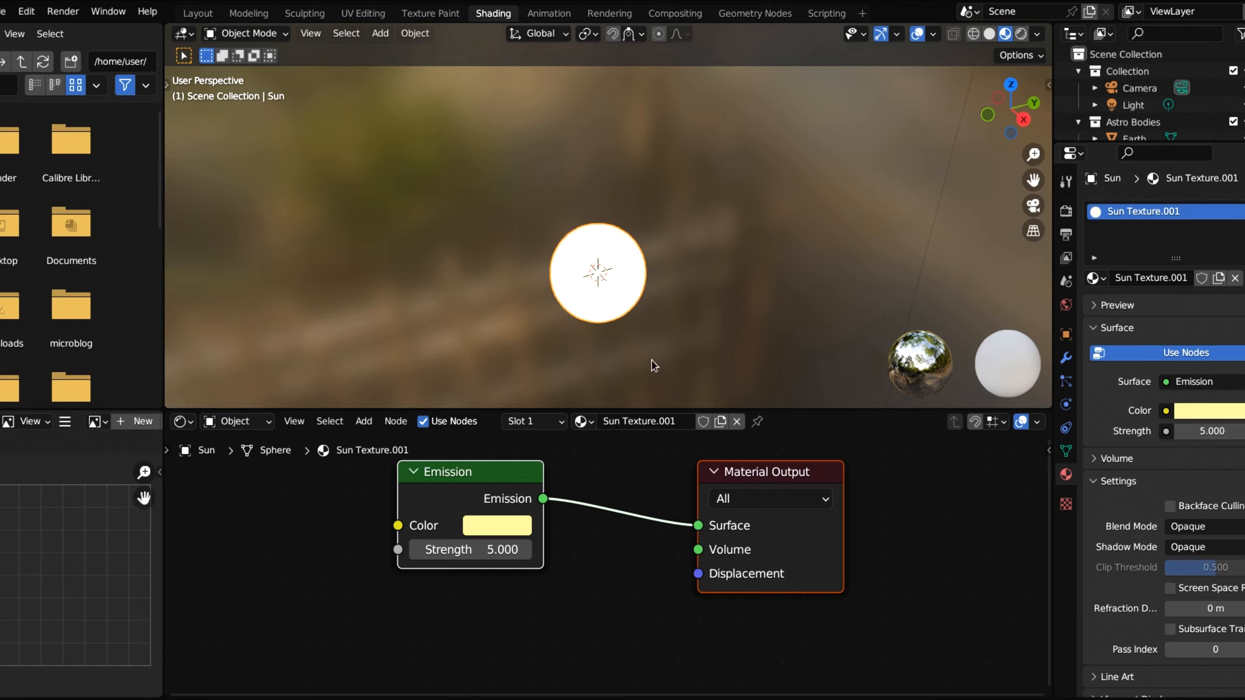
pyautogui.click(1067, 212)
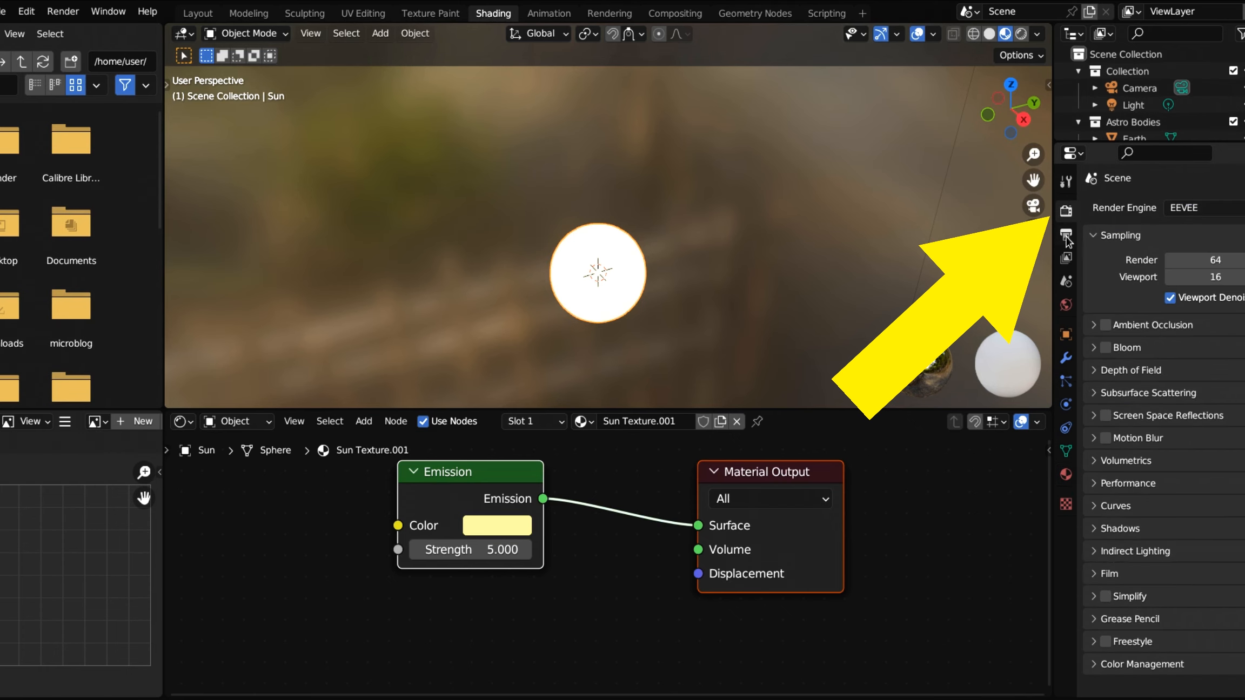
pyautogui.click(1106, 347)
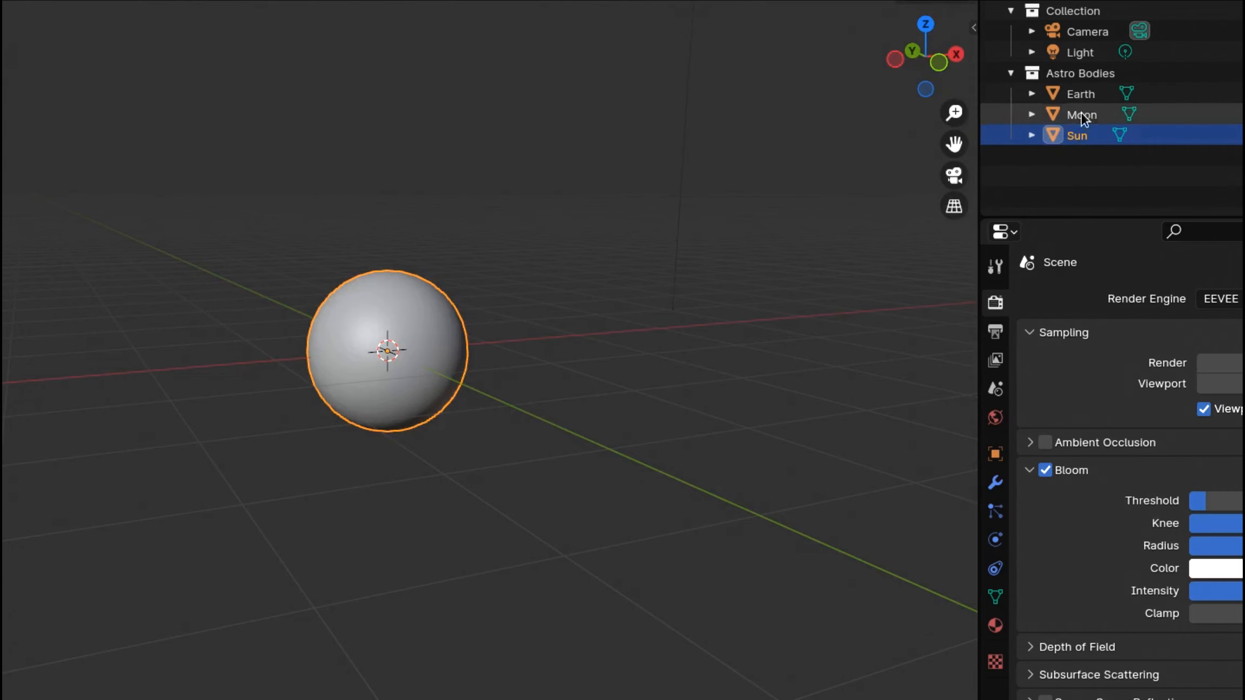
# Step: Isolate the Earth sphere in the viewport and create a new Principled BSDF material for it
pyautogui.click(1086, 94)
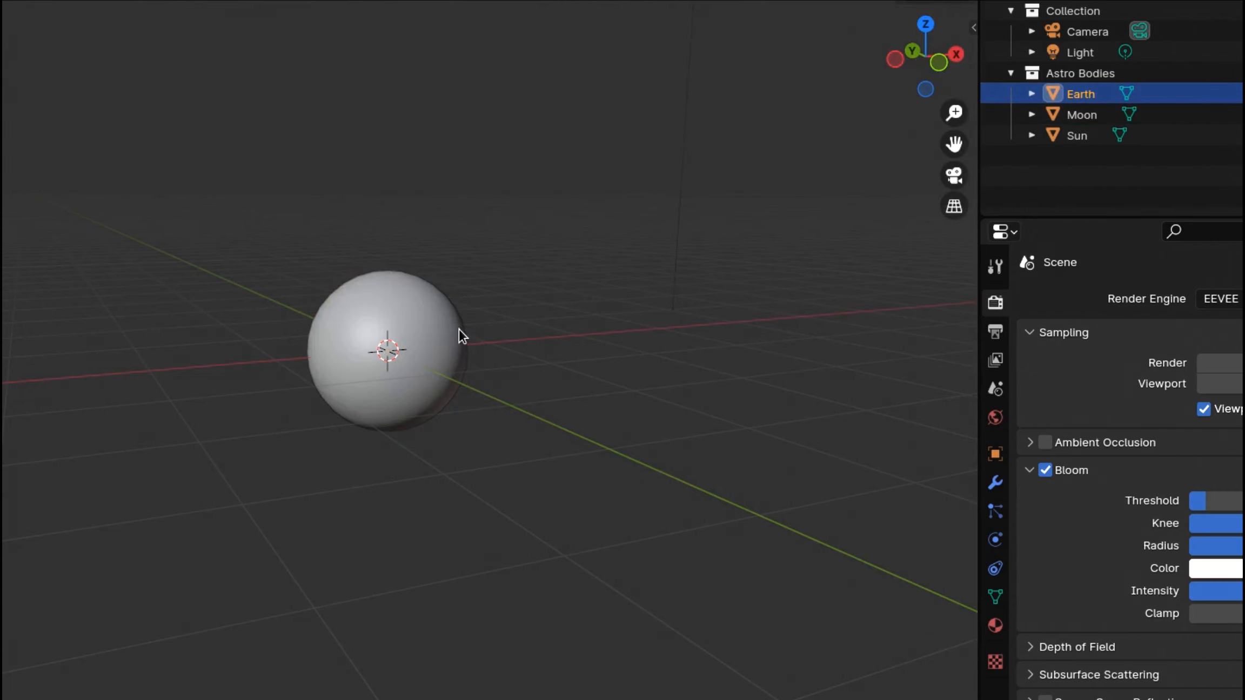
pyautogui.press('KP_Divide')
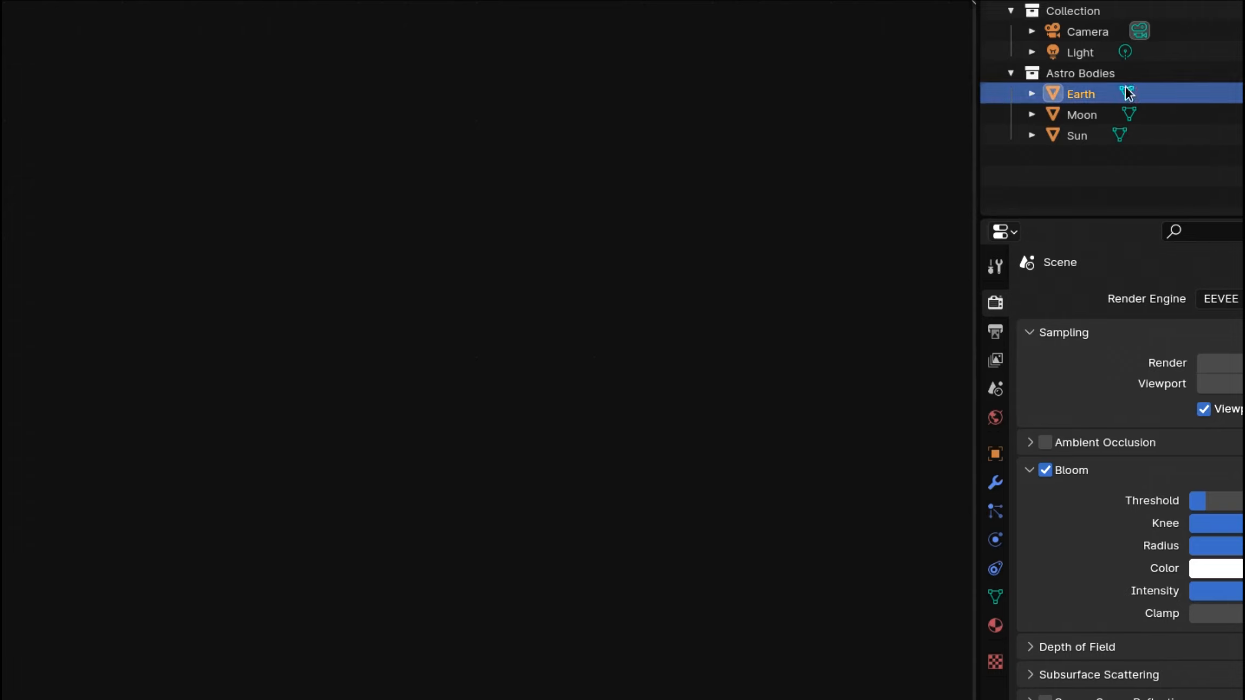
pyautogui.click(1090, 97)
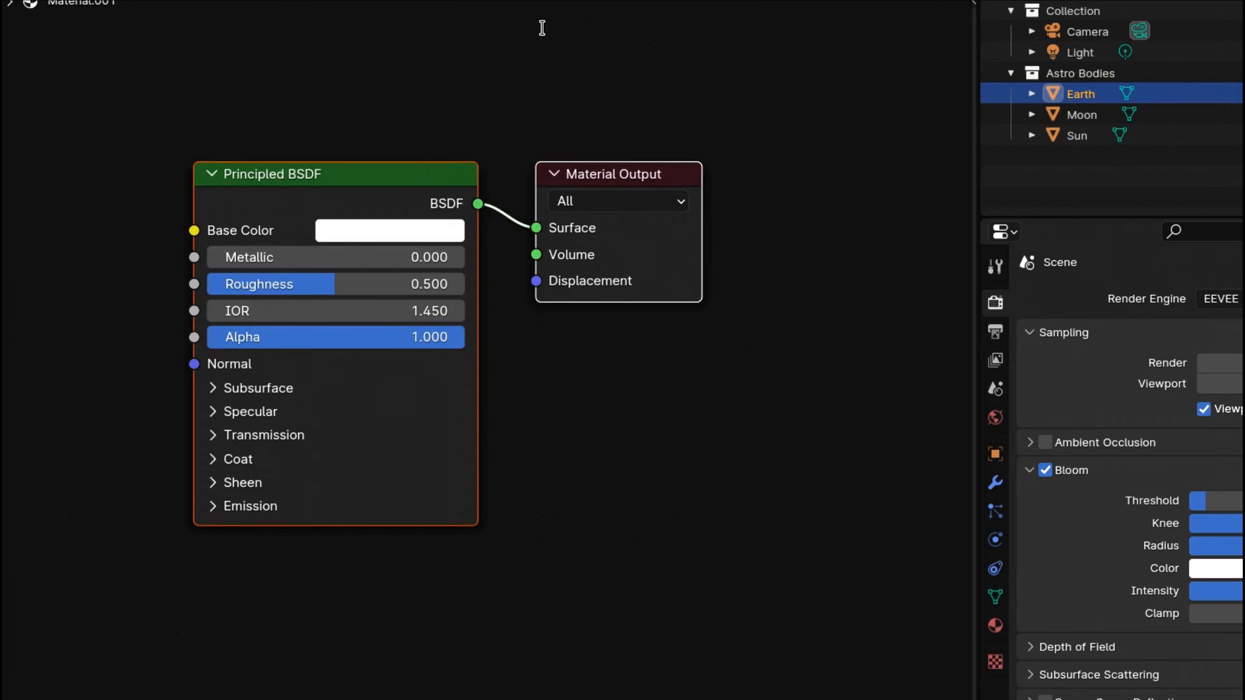
pyautogui.press('Return')
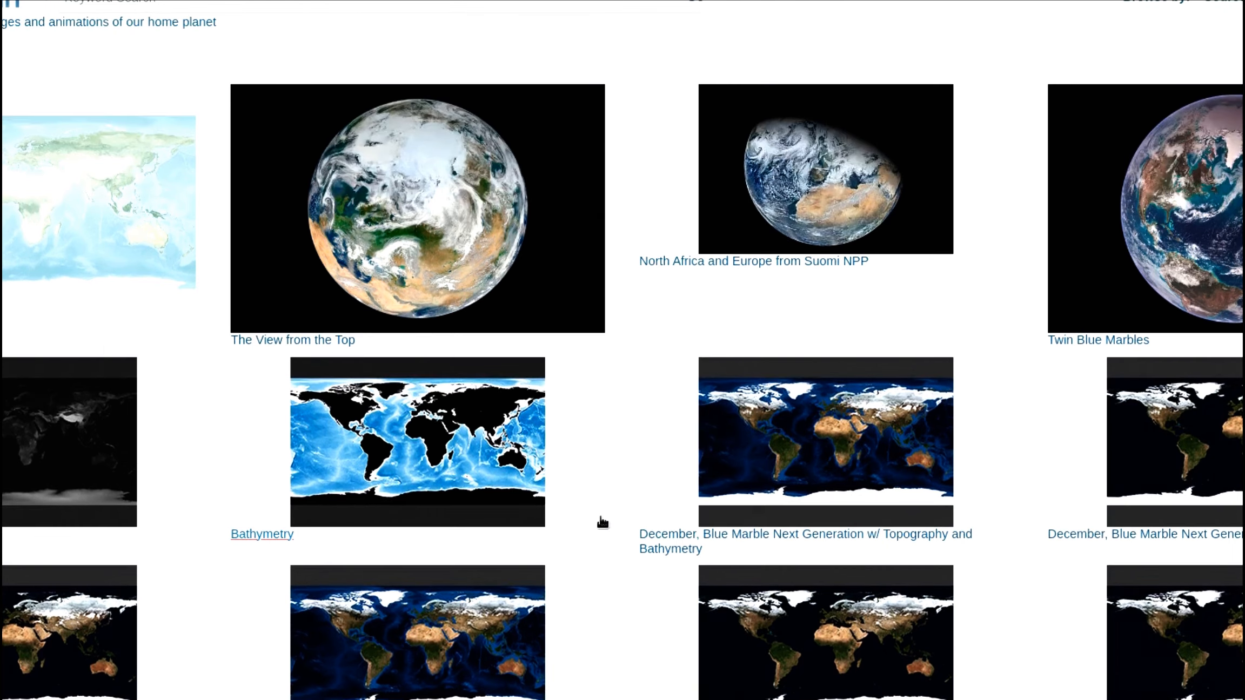
# Step: Browse NASA's Blue Marble collection in the web browser for an Earth color map
pyautogui.scroll(-10, 397, 554)
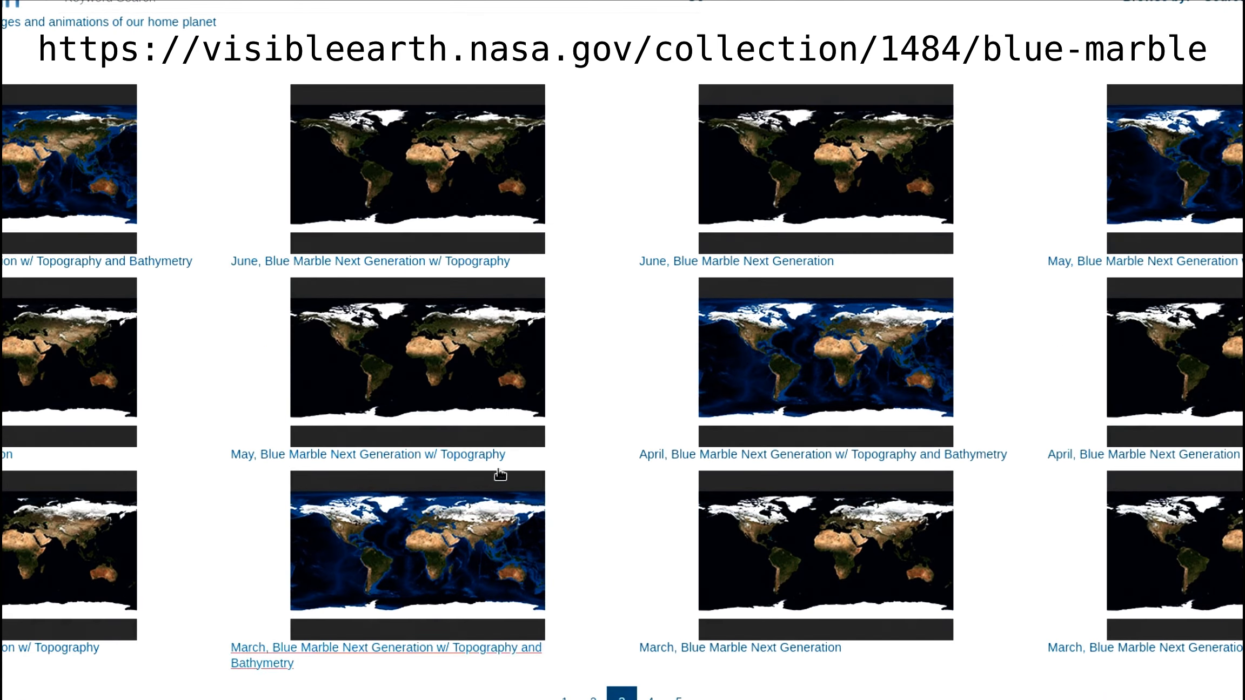
pyautogui.click(820, 200)
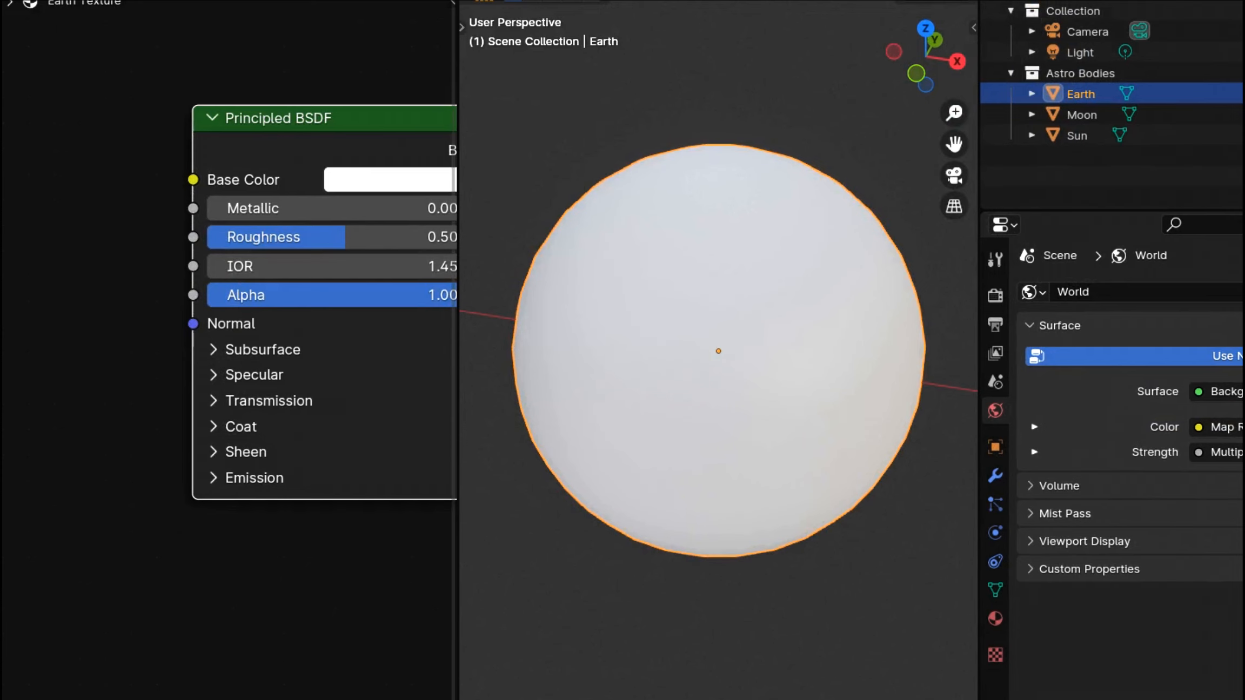
# Step: Feed the Earth's Base Color from an Image Texture with a Mapping node, and load planet_earth_color_map.jpg into it
pyautogui.press('KP_Decimal')
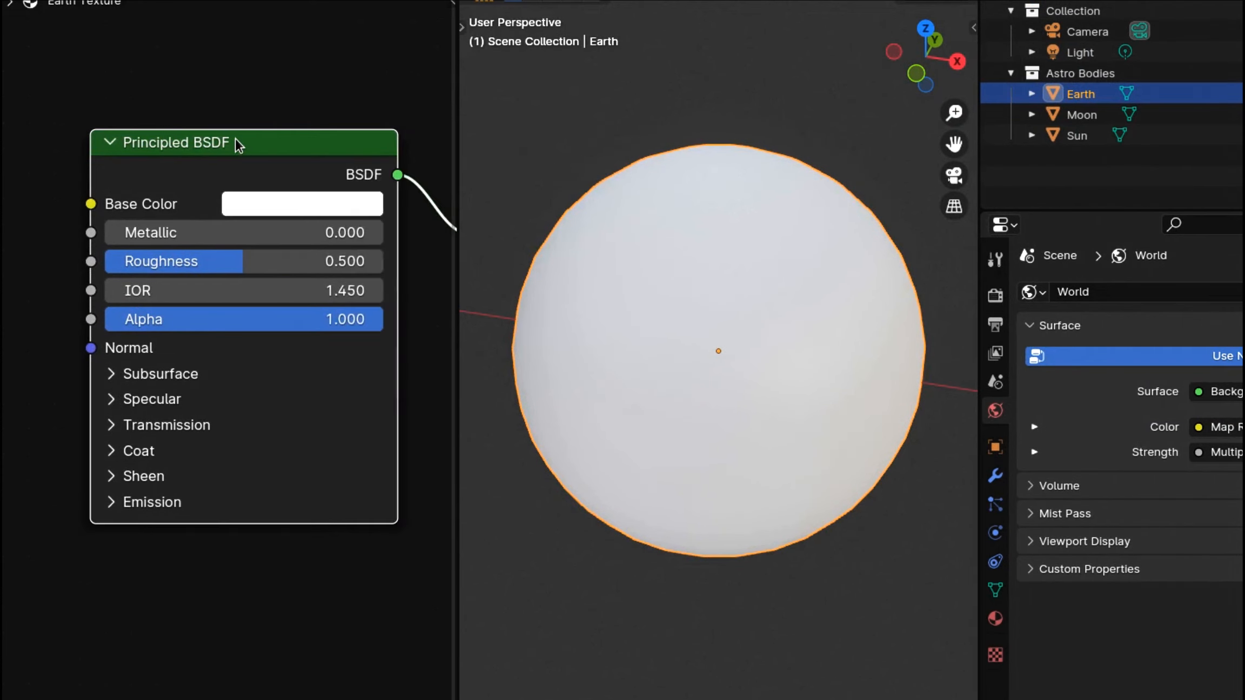
pyautogui.moveTo(1, 310); pyautogui.dragTo(16, 309, button='middle')
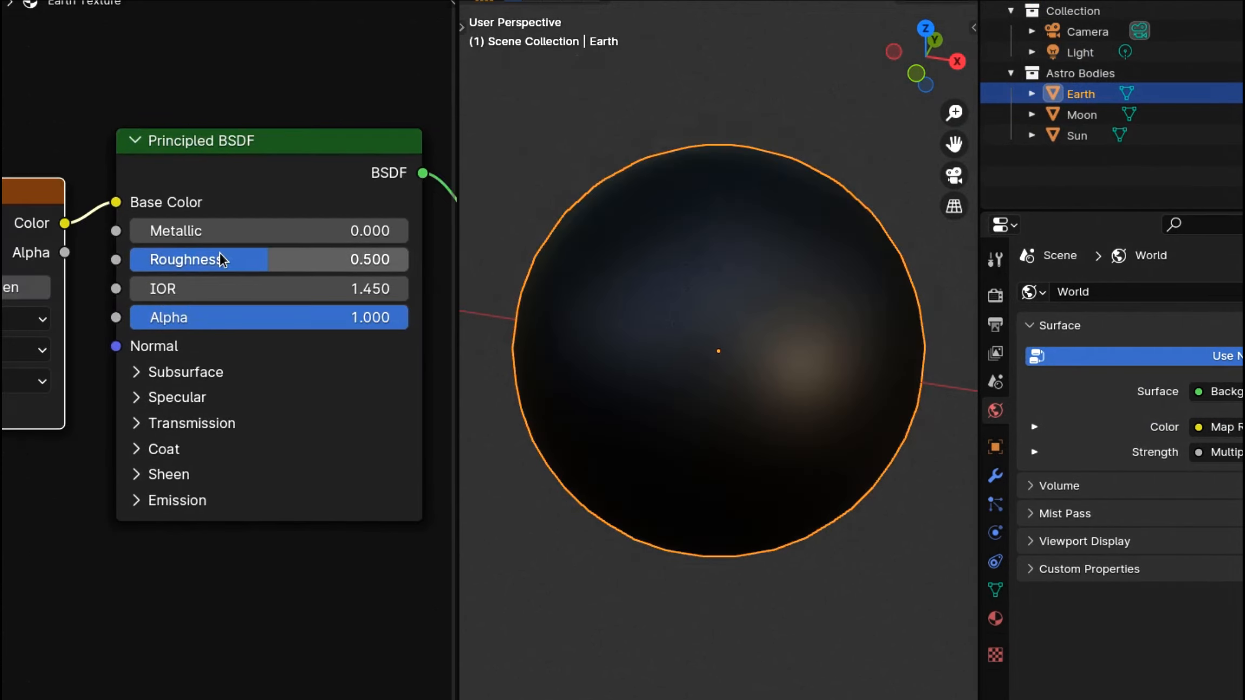
pyautogui.scroll(-4, 8, 508)
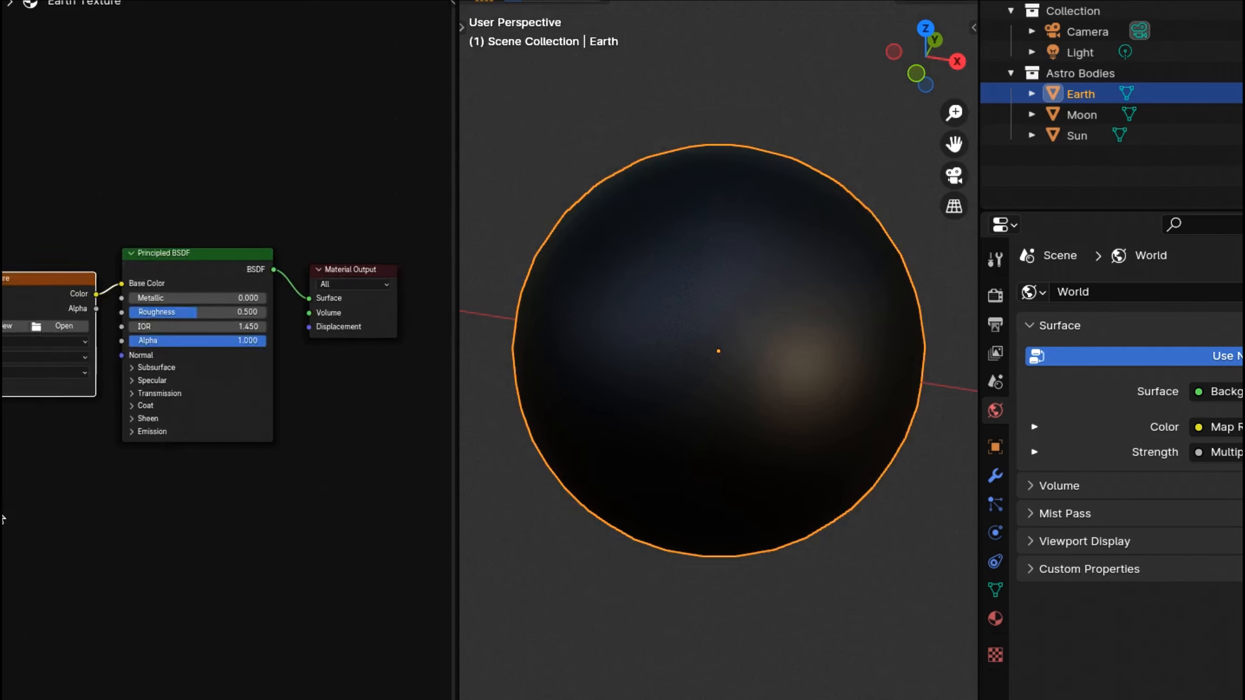
pyautogui.moveTo(8, 508); pyautogui.dragTo(184, 481, button='middle')
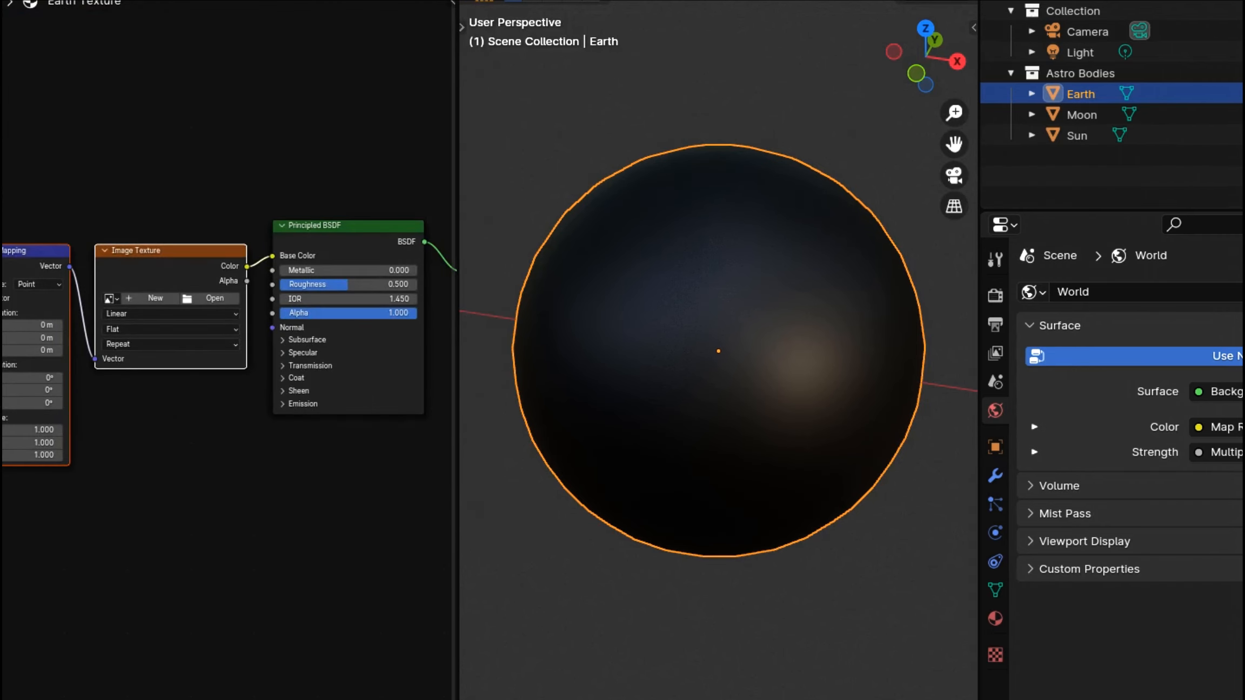
pyautogui.scroll(1, 111, 416)
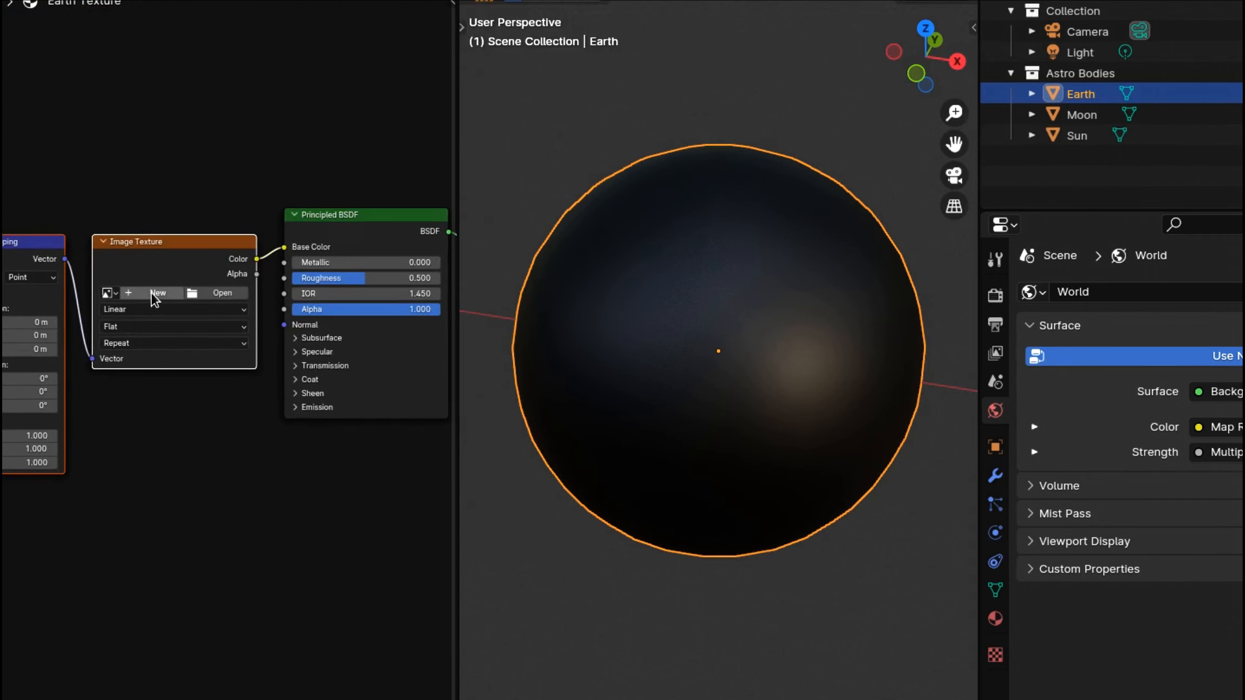
pyautogui.click(216, 293)
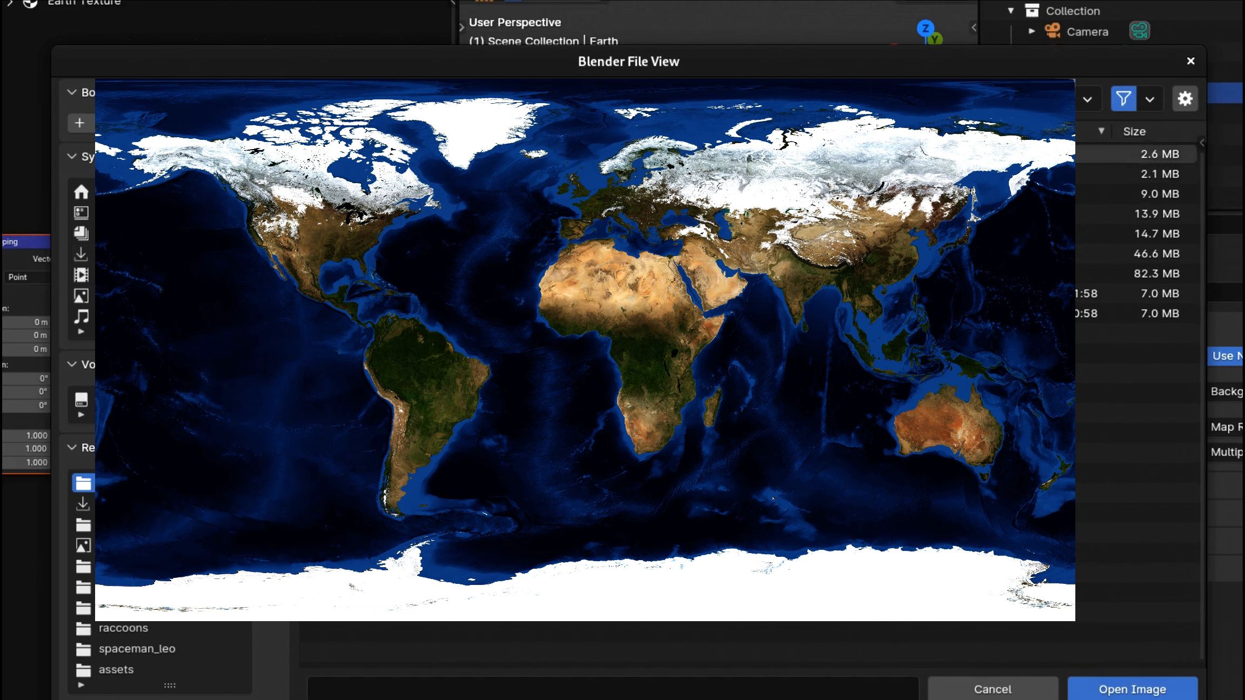
pyautogui.click(1132, 689)
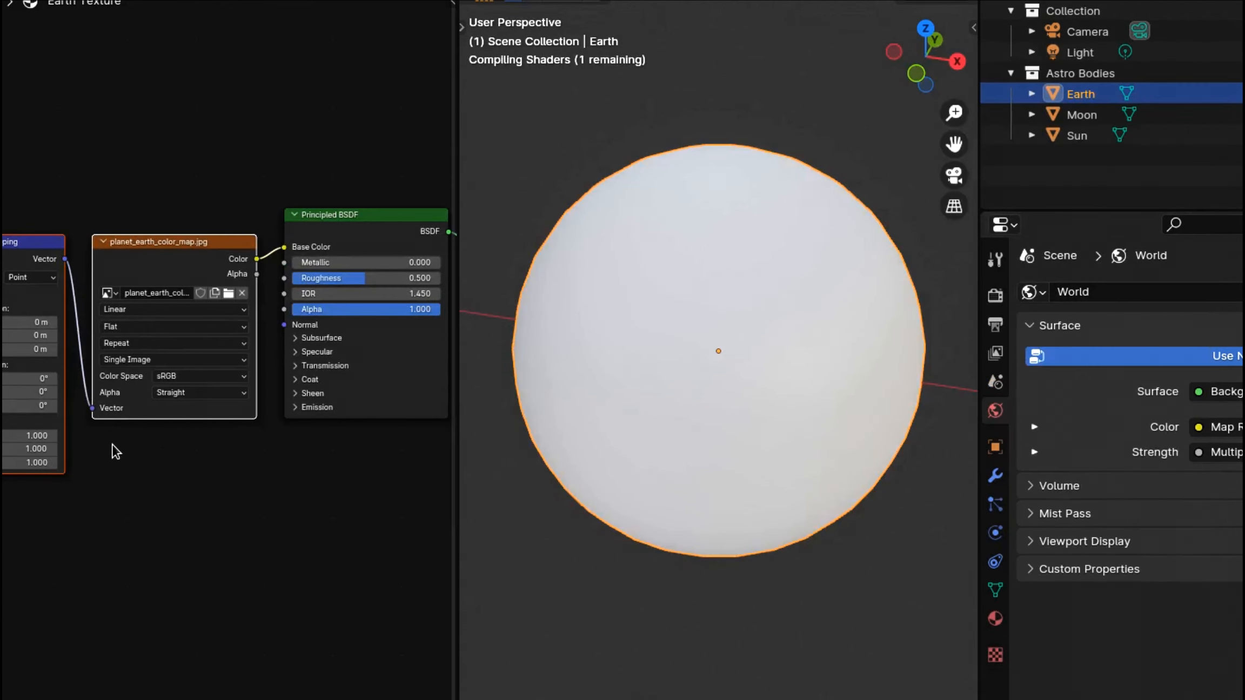
pyautogui.moveTo(865, 494); pyautogui.dragTo(600, 467, button='middle')
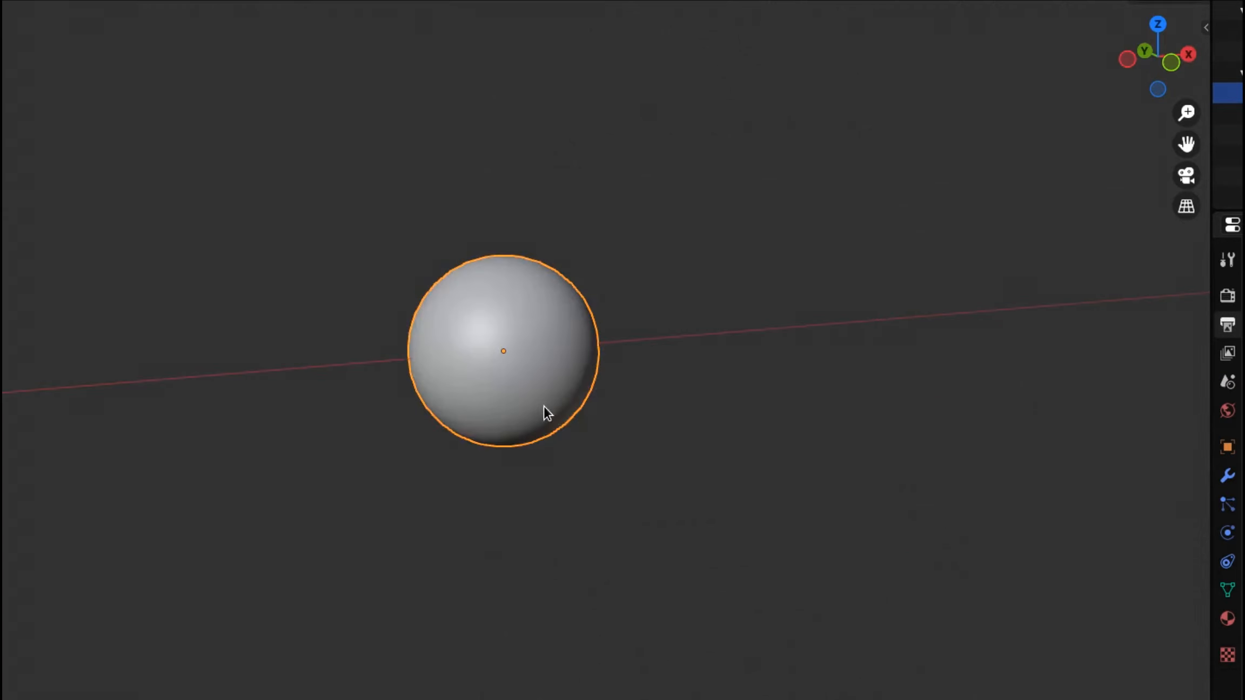
# Step: Select the Moon sphere and isolate it in the viewport
pyautogui.scroll(4, 544, 407)
pyautogui.click(1232, 113)
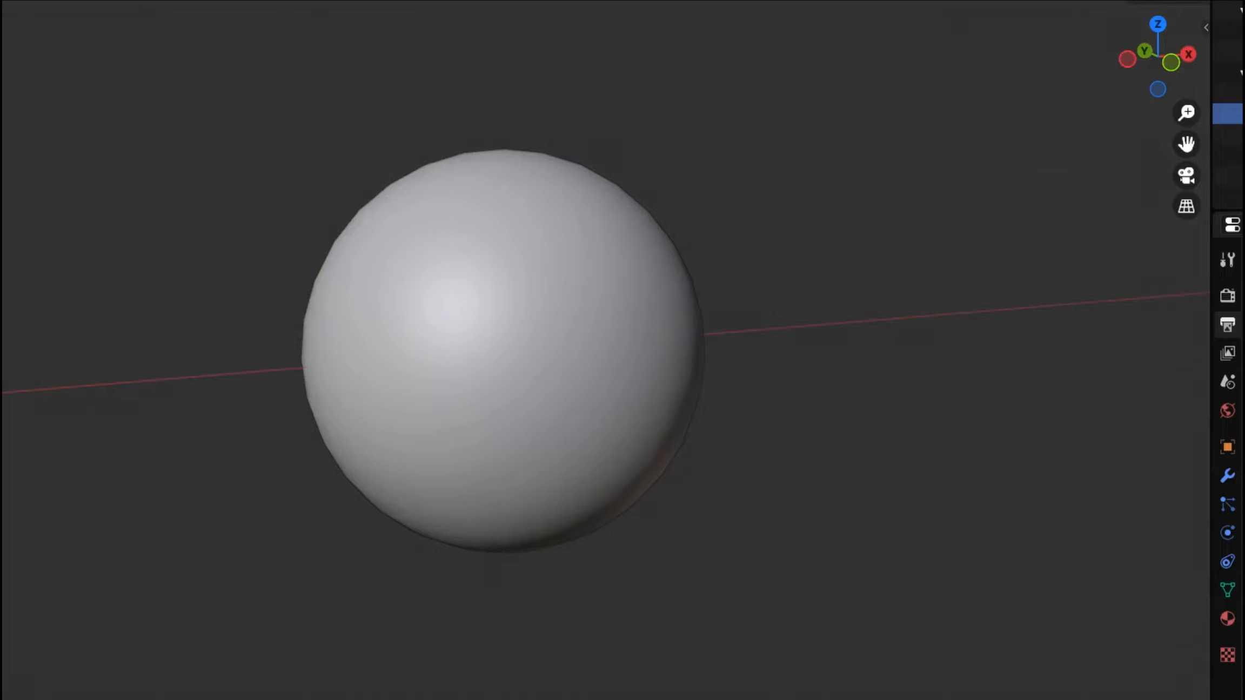
pyautogui.scroll(3, 579, 361)
pyautogui.scroll(-6, 580, 362)
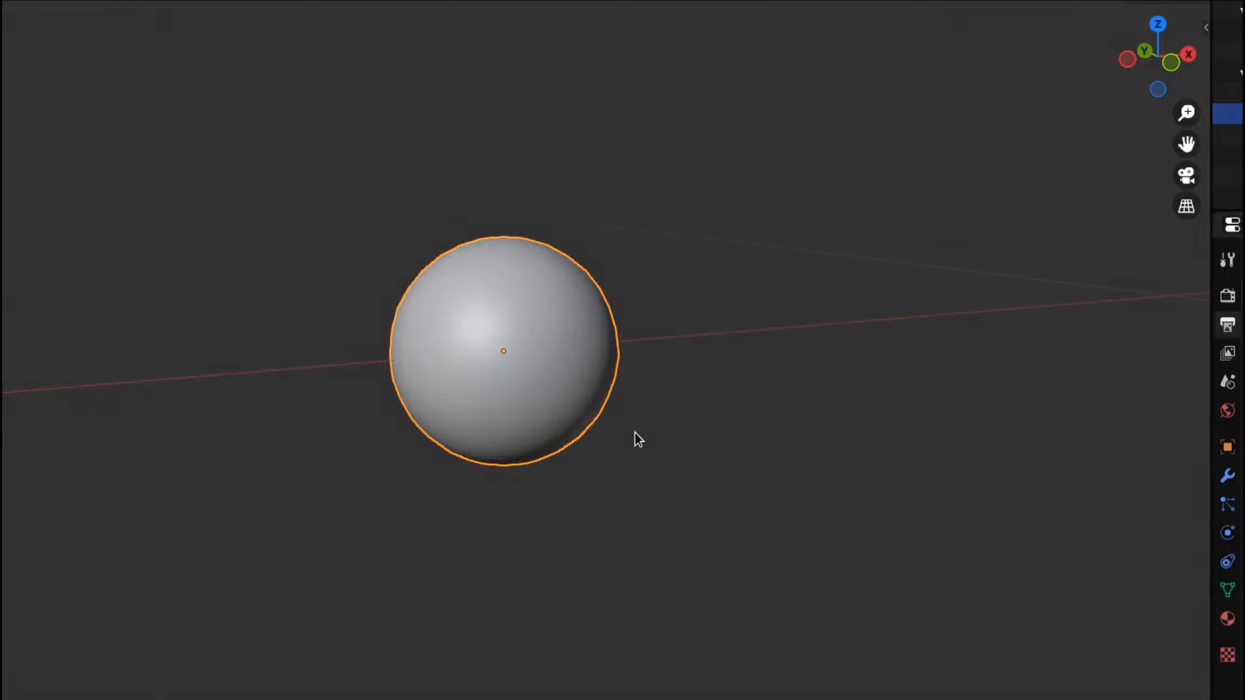
pyautogui.scroll(4, 635, 432)
pyautogui.scroll(-2, 635, 432)
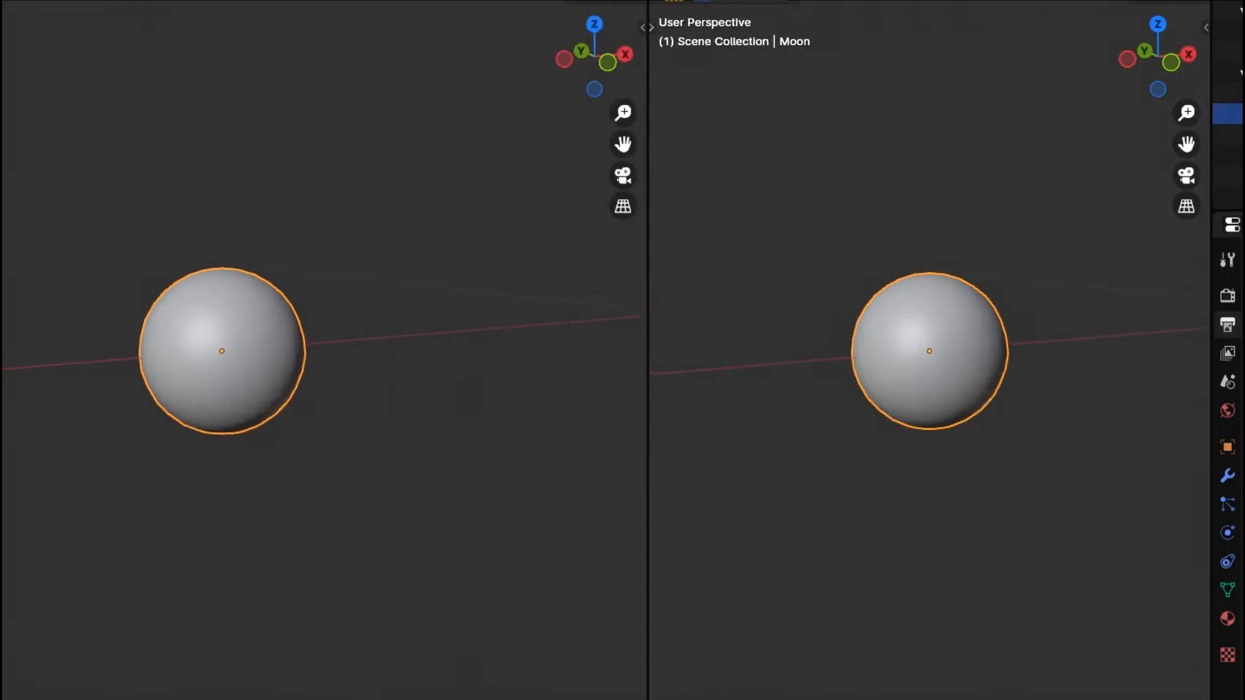
# Step: Split the viewport, turn one half into a Shader Editor, and create a Moon material named Moon Texture
pyautogui.moveTo(648, 216); pyautogui.dragTo(566, 216)
pyautogui.click(3, 2)
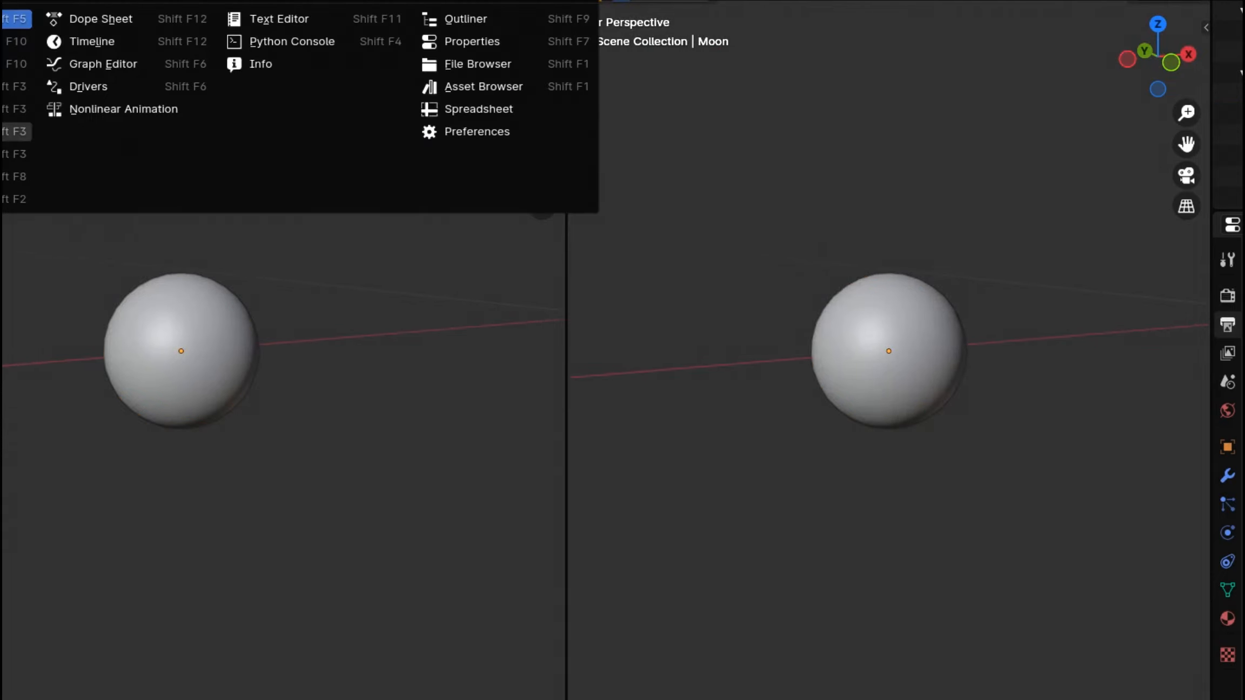
pyautogui.click(4, 154)
pyautogui.click(936, 335)
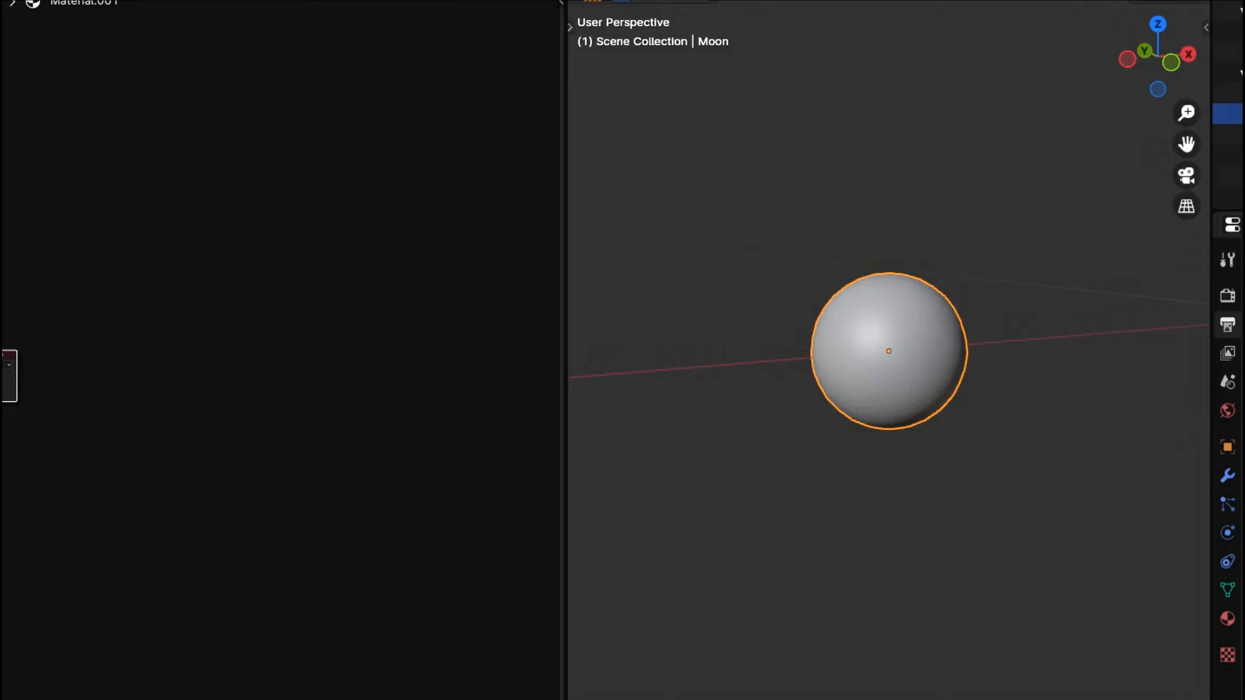
pyautogui.press('Home')
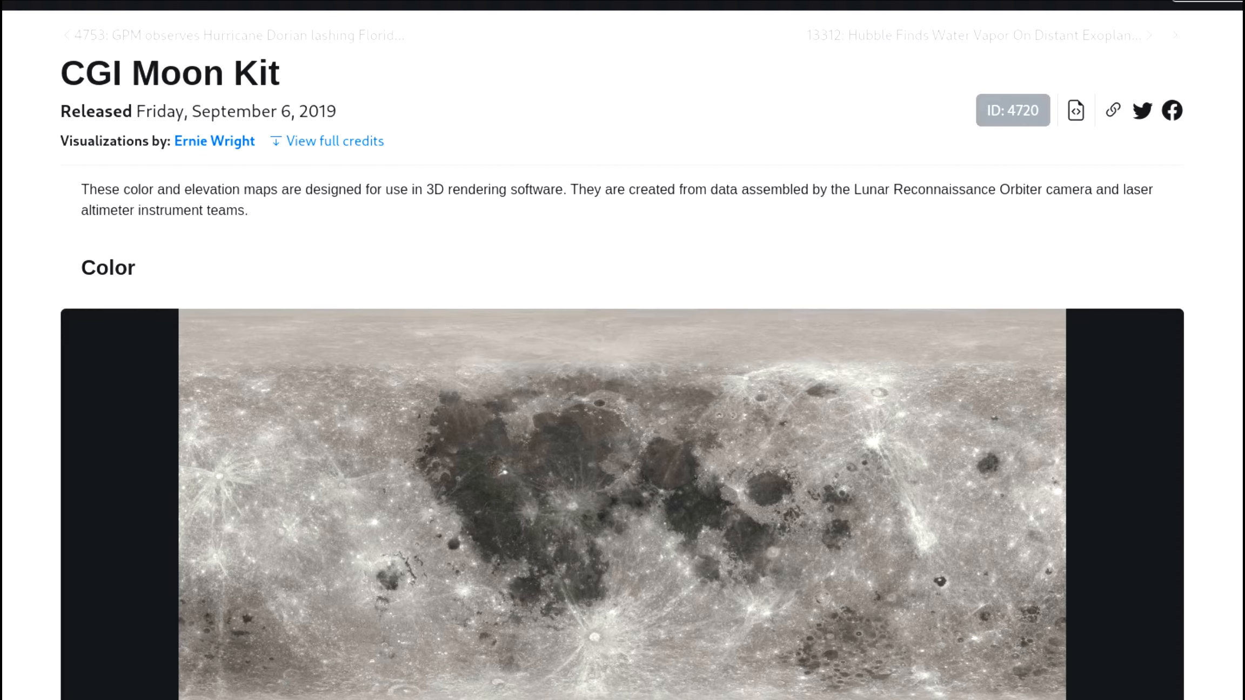
# Step: Look through NASA's CGI Moon Kit page in the web browser for the color and displacement maps
pyautogui.scroll(-1, 498, 630)
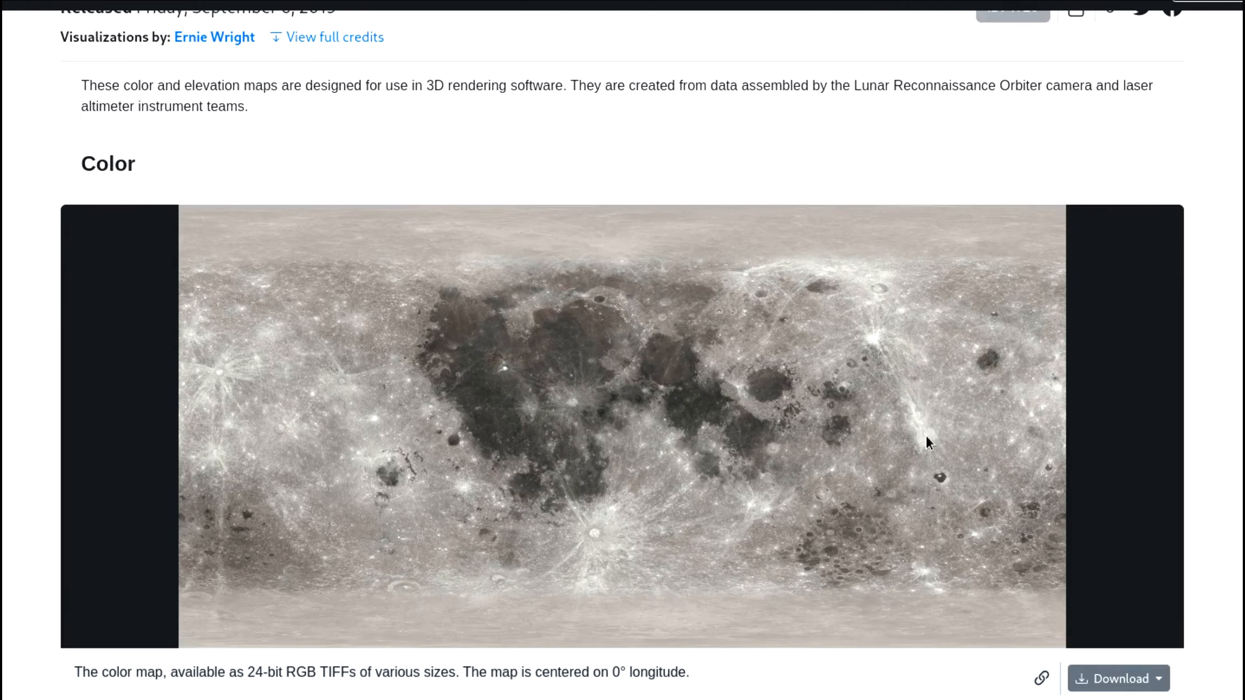
pyautogui.scroll(-5, 702, 432)
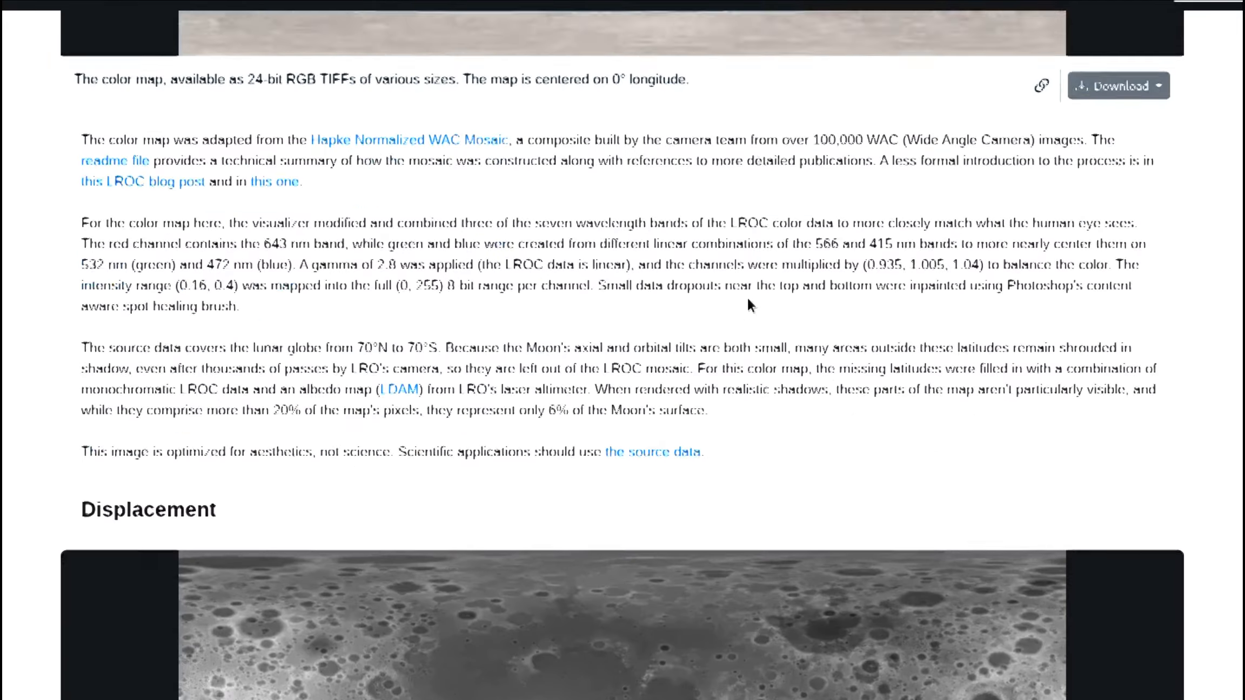
pyautogui.scroll(-3, 748, 304)
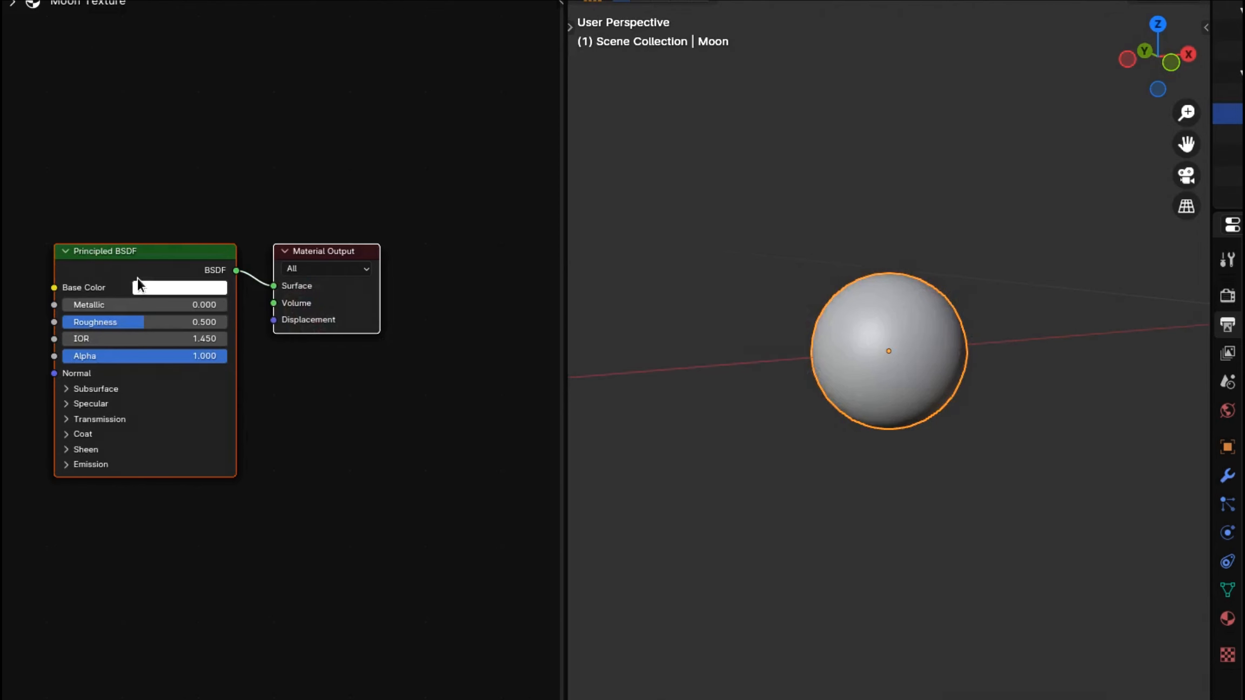
# Step: Add an Image Texture node to the Moon material and load lroc_color_poles_2k.tif into it
pyautogui.moveTo(411, 448); pyautogui.dragTo(592, 419, button='middle')
pyautogui.click(79, 306)
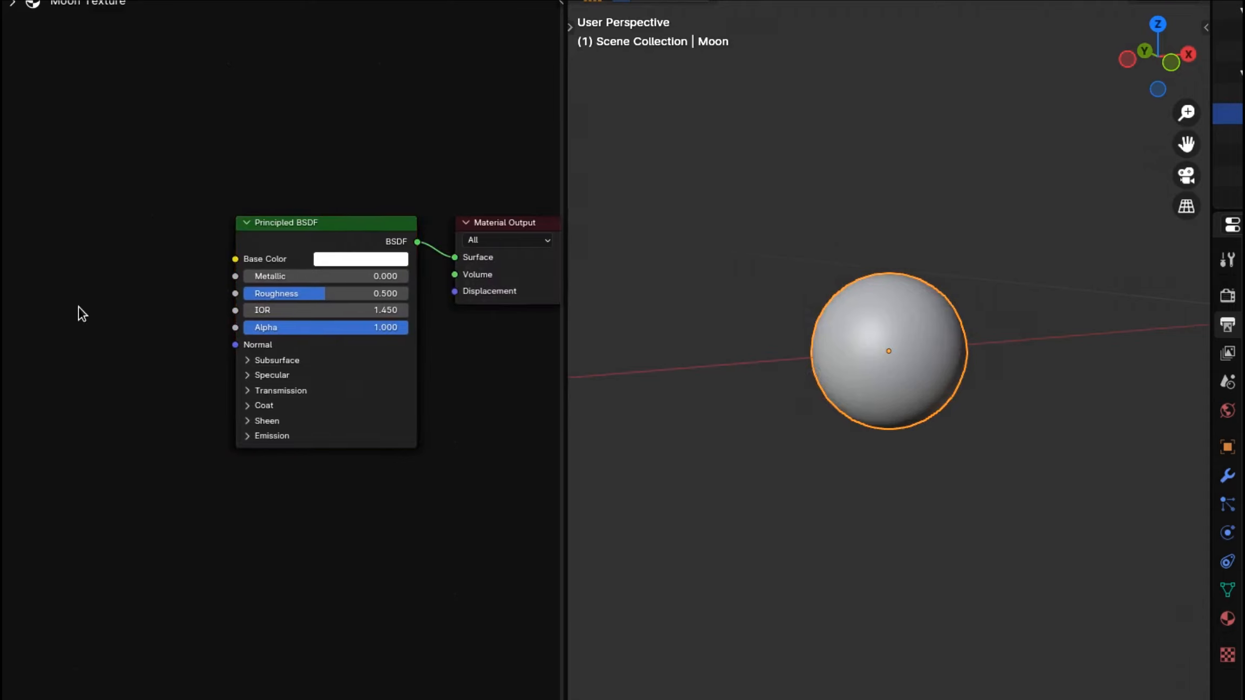
pyautogui.hotkey('shift', 'a')
pyautogui.click(79, 306)
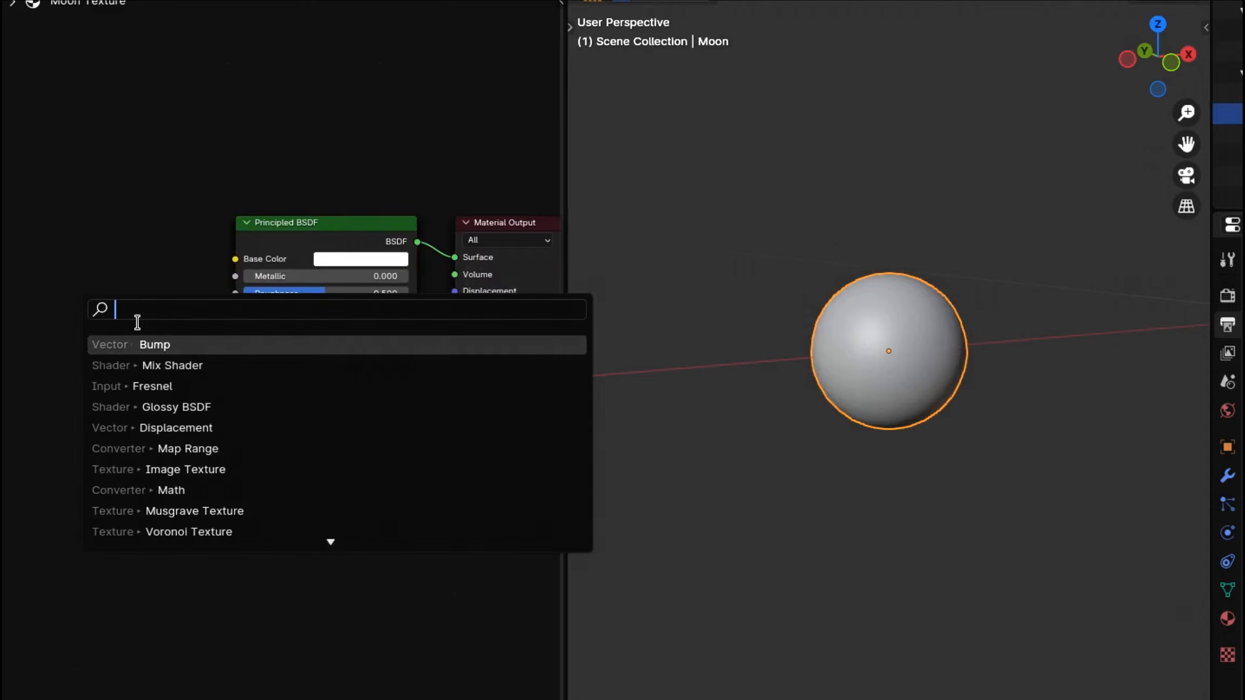
pyautogui.write('image')
pyautogui.press('Return')
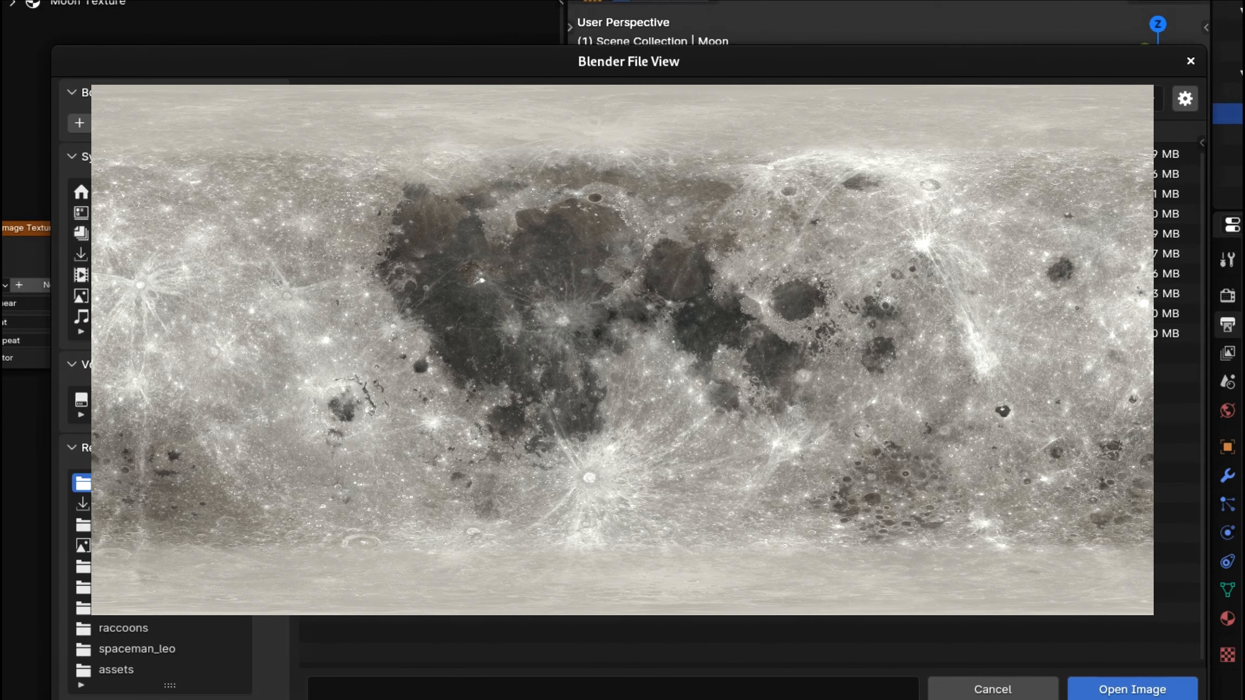
pyautogui.click(122, 285)
pyautogui.press('Return')
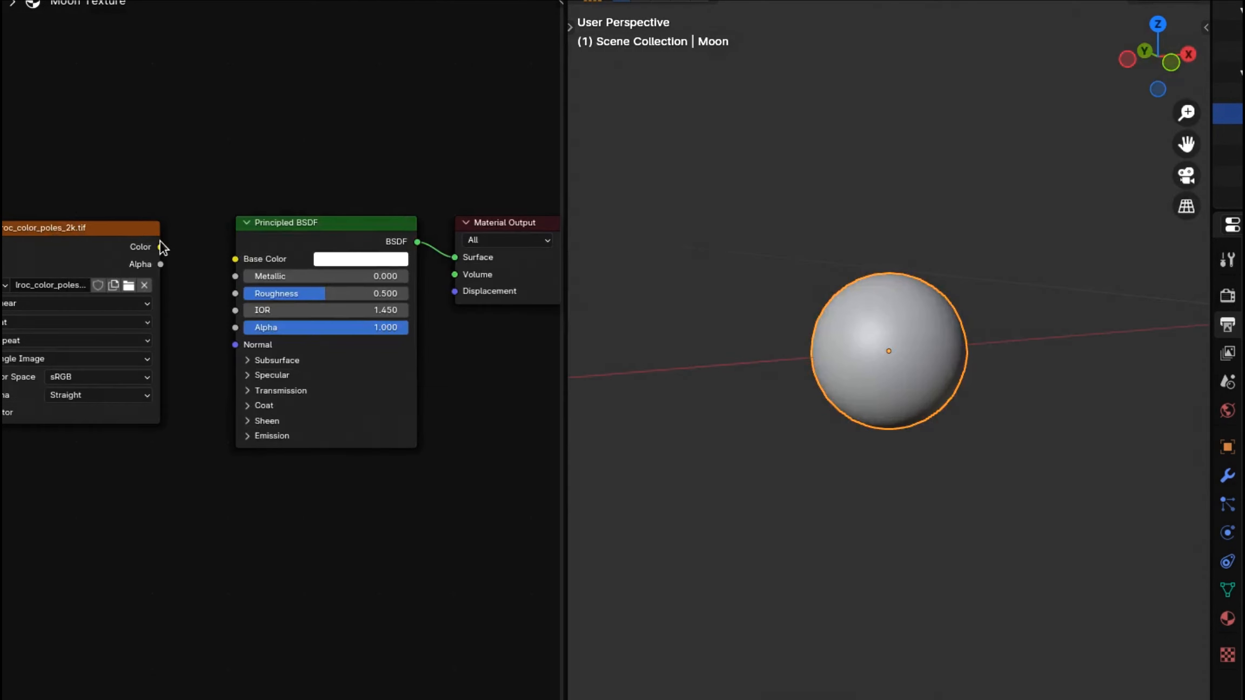
# Step: Connect the Moon color map to the Principled BSDF's Base Color and view the Moon from the front
pyautogui.moveTo(160, 247); pyautogui.dragTo(225, 264)
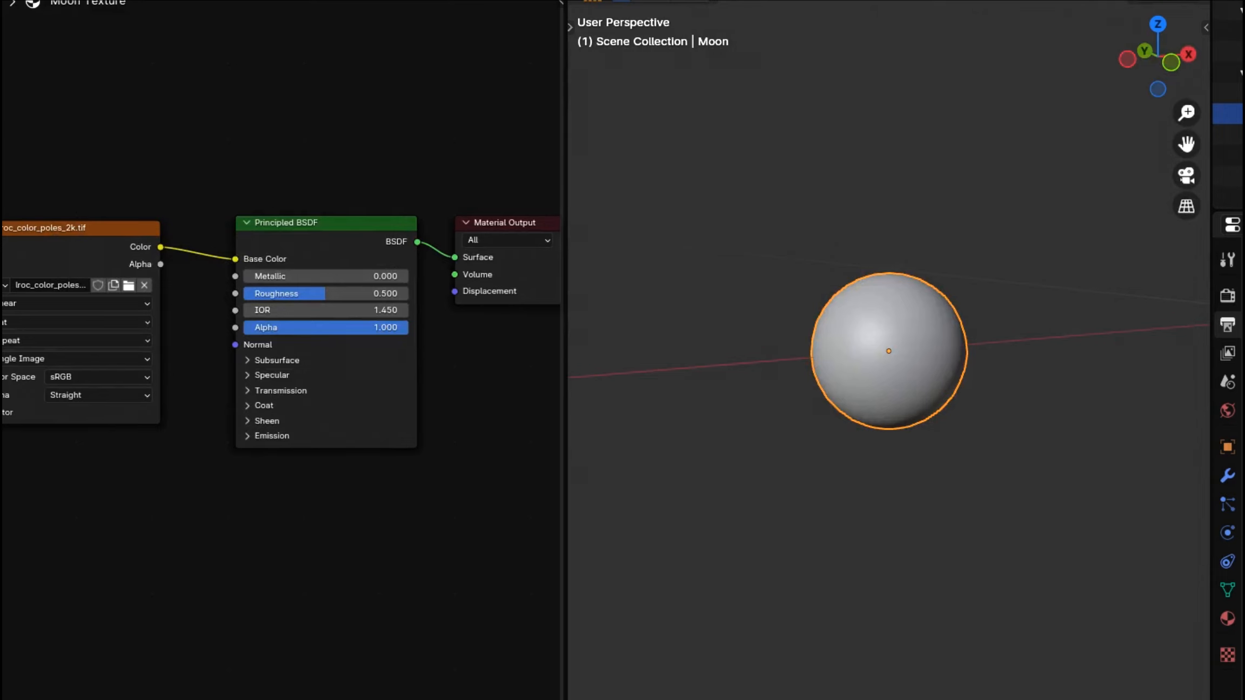
pyautogui.moveTo(897, 422); pyautogui.dragTo(1163, 405, button='middle')
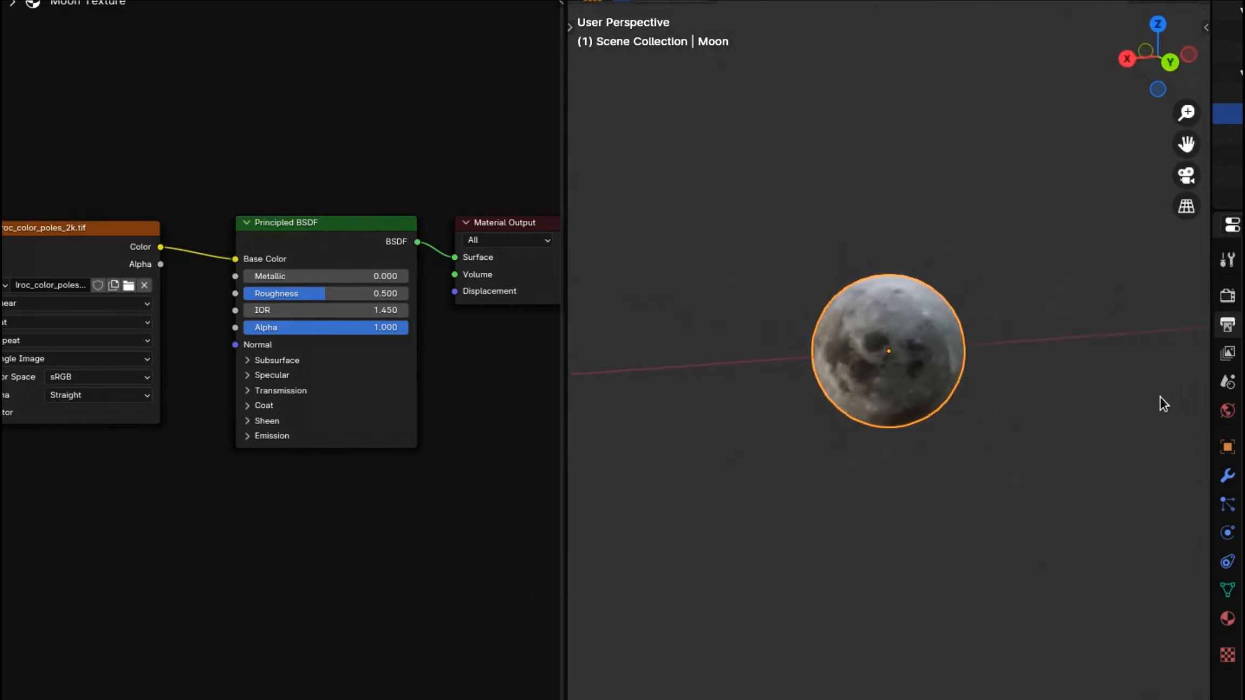
pyautogui.press('KP_1')
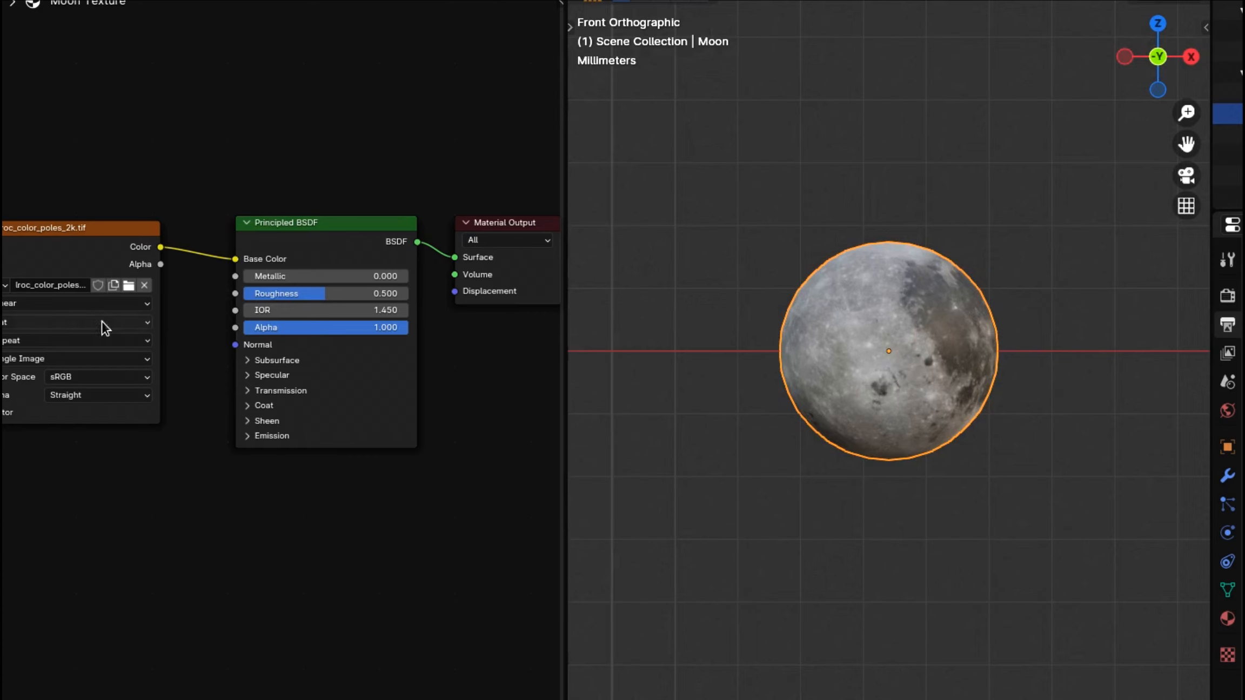
# Step: Duplicate the Moon's image texture node below the Principled BSDF and load ldem_4.tif into the copy
pyautogui.click(73, 231)
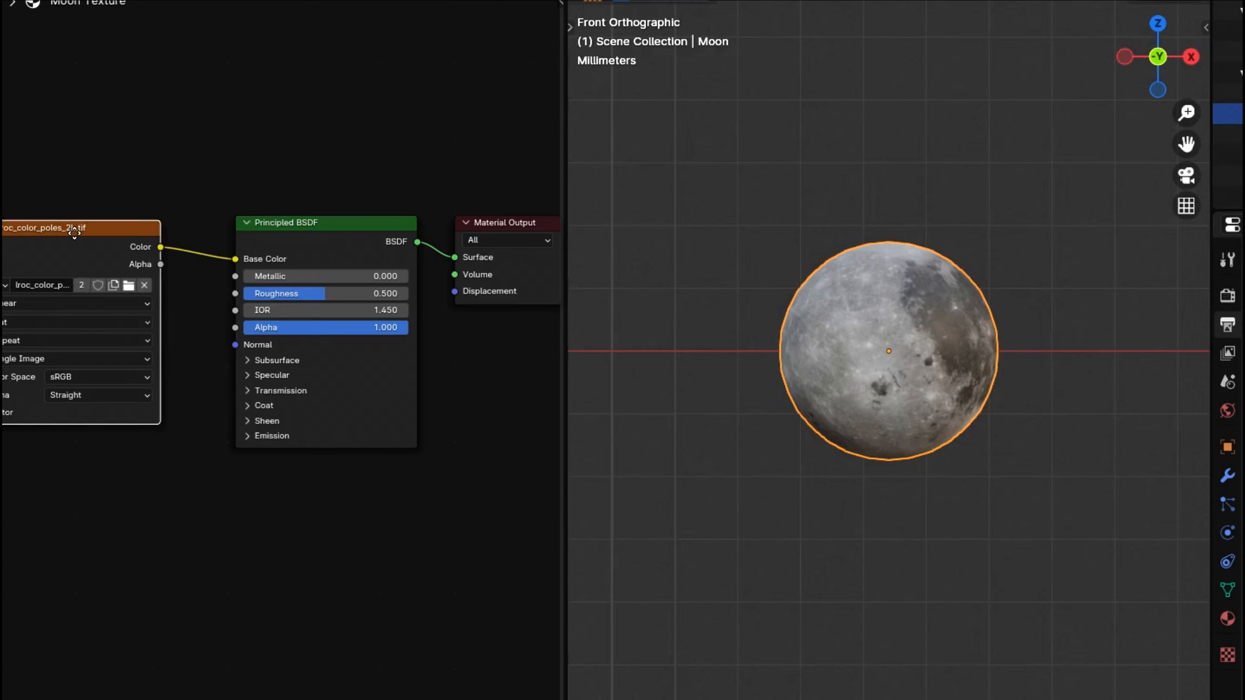
pyautogui.hotkey('shift', 'd')
pyautogui.click(353, 556)
pyautogui.click(381, 570)
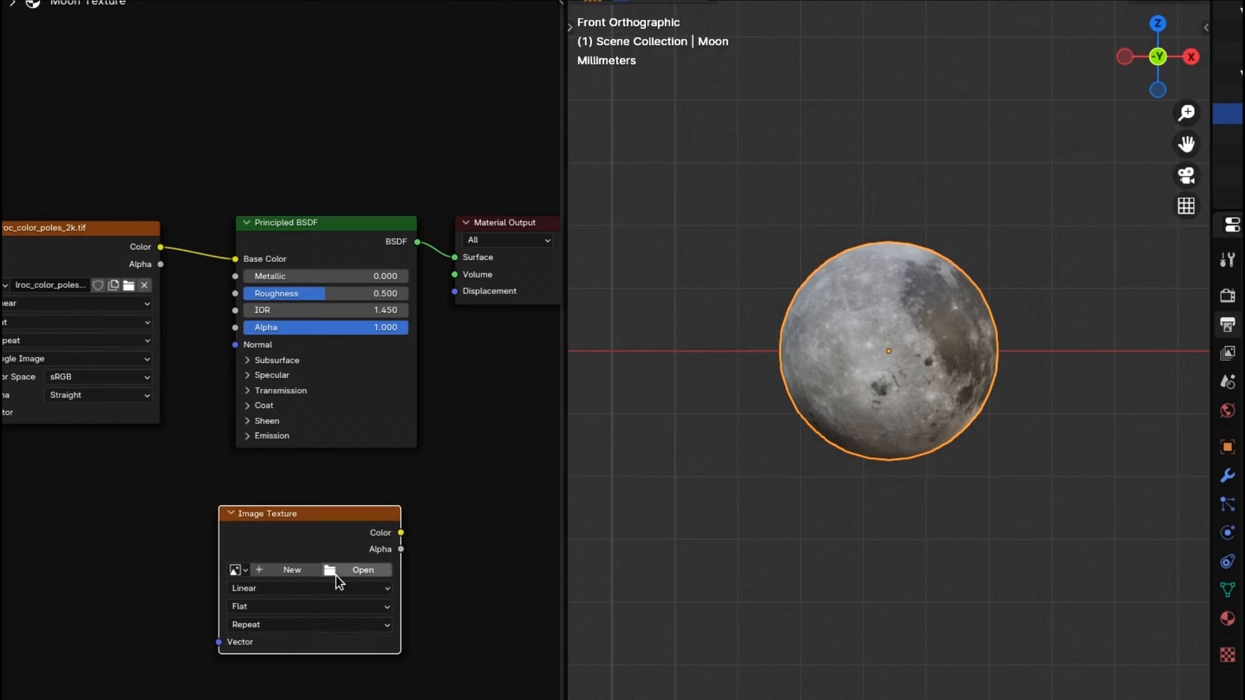
pyautogui.click(351, 572)
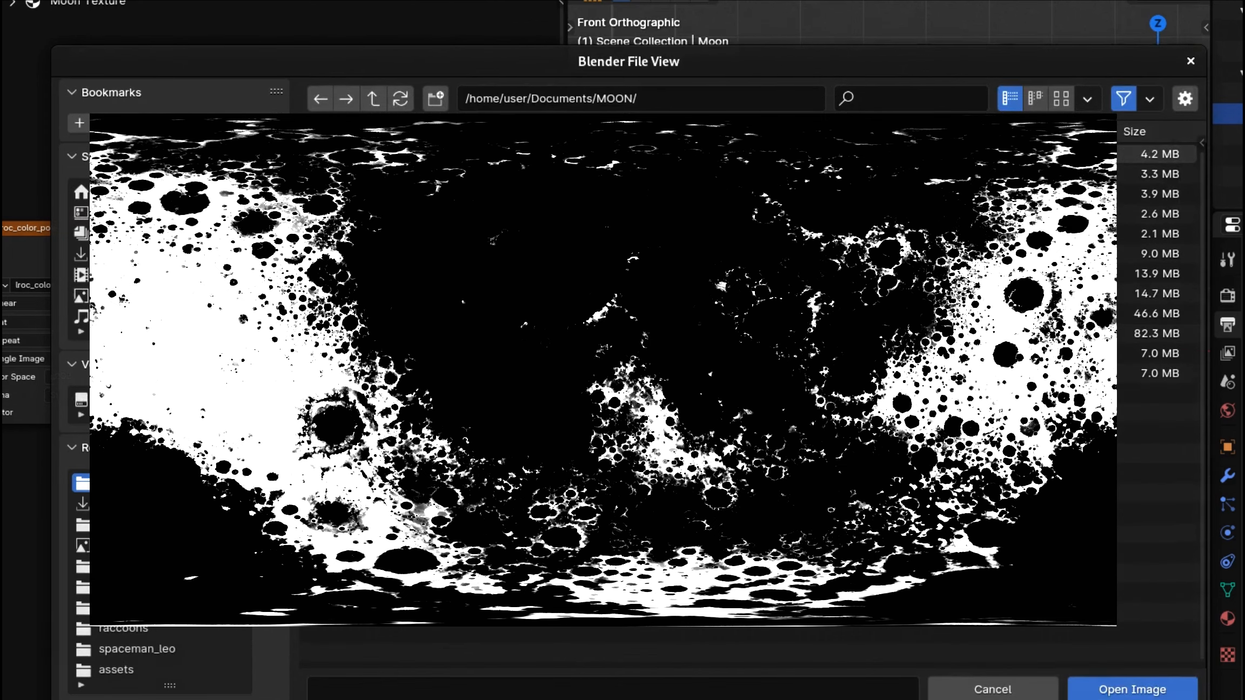
pyautogui.doubleClick(427, 194)
# Step: Add a Displacement node to the Moon material, between the ldem_4.tif node and the Material Output
pyautogui.click(448, 540)
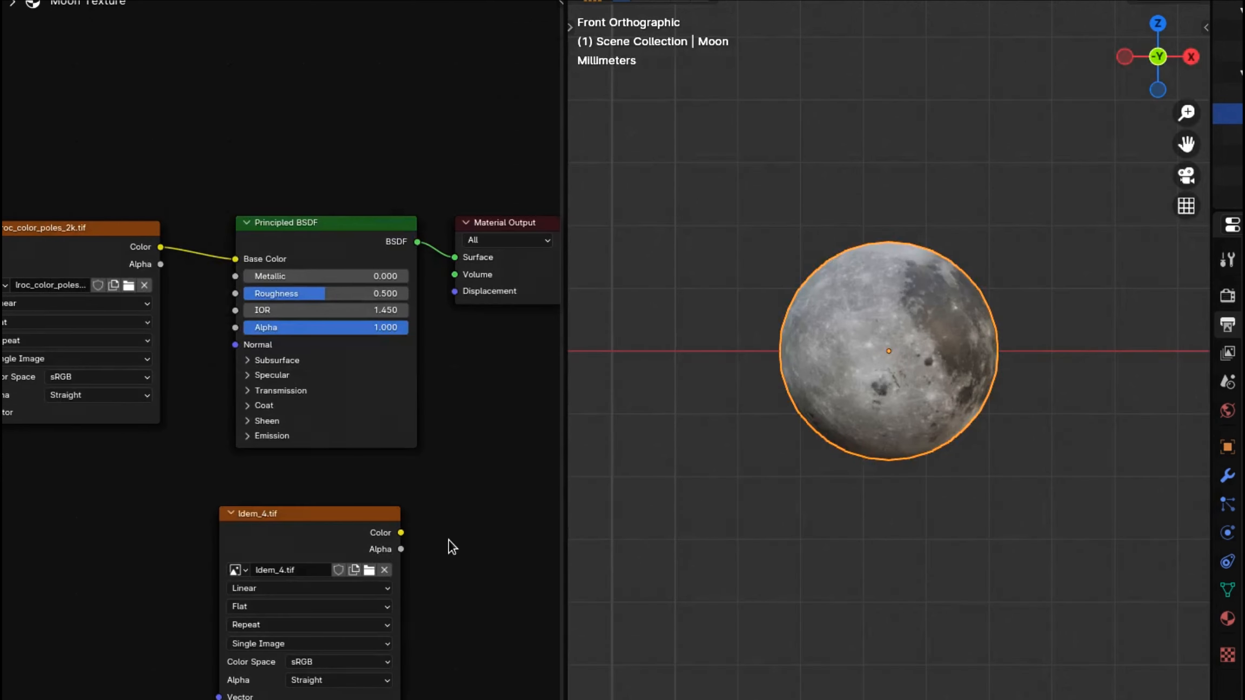
pyautogui.hotkey('shift', 'a')
pyautogui.click(449, 540)
pyautogui.write('displa')
pyautogui.press('Return')
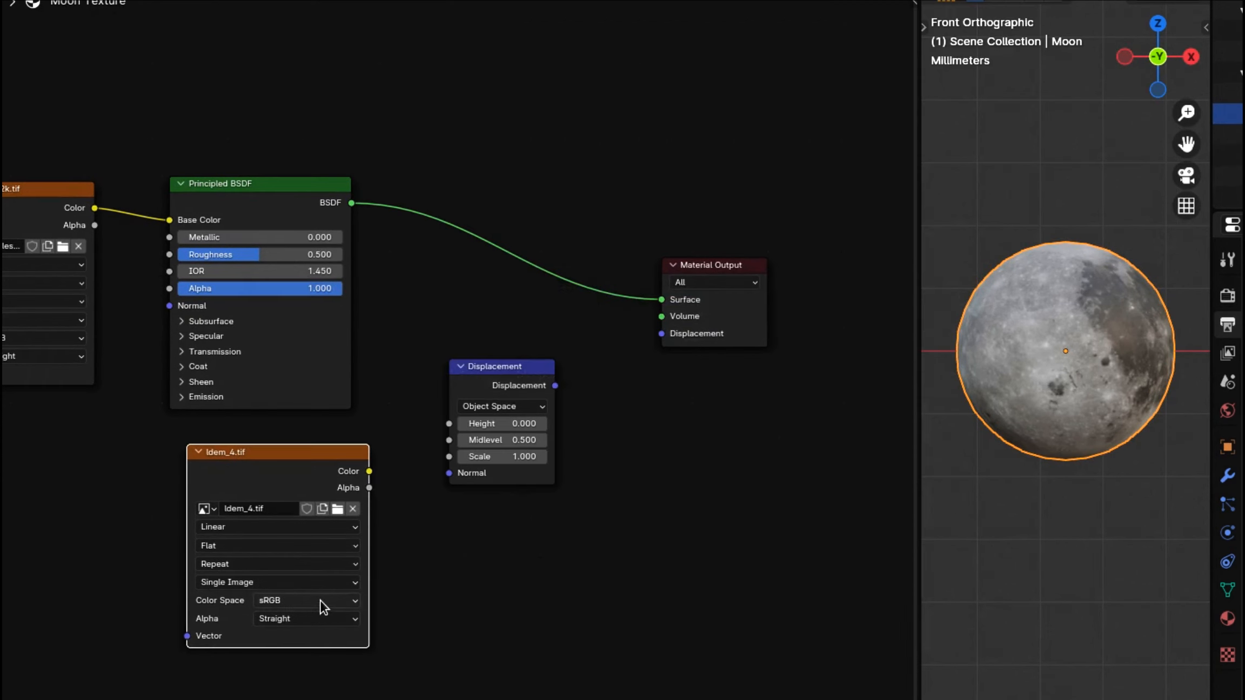
# Step: Set ldem_4.tif to Non-Color and wire its Color through the Displacement node's Height into the Material Output's Displacement
pyautogui.click(320, 601)
pyautogui.click(454, 695)
pyautogui.moveTo(369, 471); pyautogui.dragTo(454, 424)
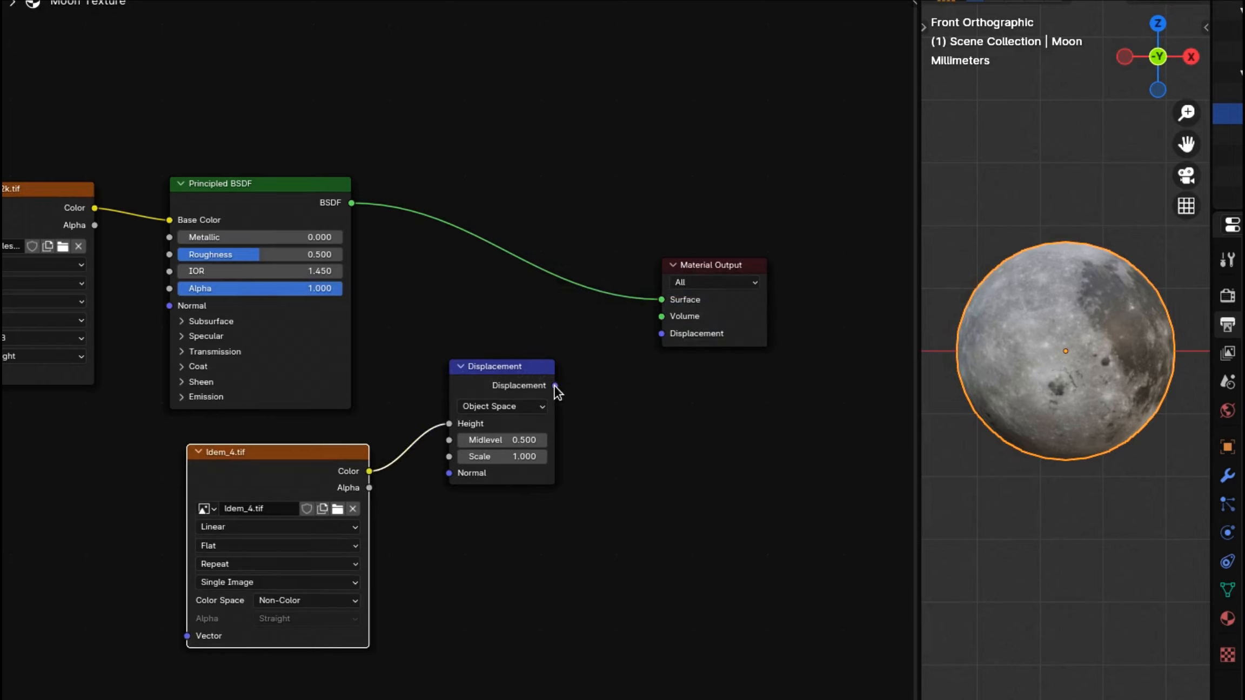
pyautogui.moveTo(553, 386); pyautogui.dragTo(661, 334)
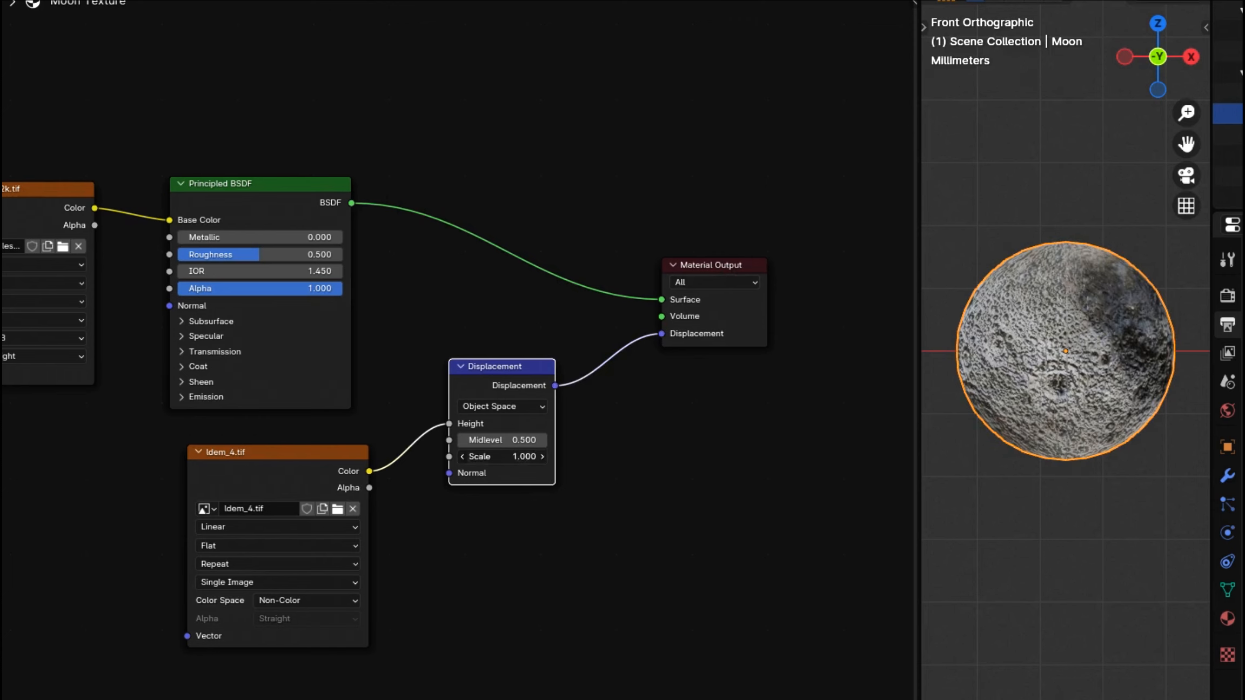
# Step: Set the Displacement node's Scale to 0.1
pyautogui.doubleClick(508, 457)
pyautogui.write('0.1')
pyautogui.press('Return')
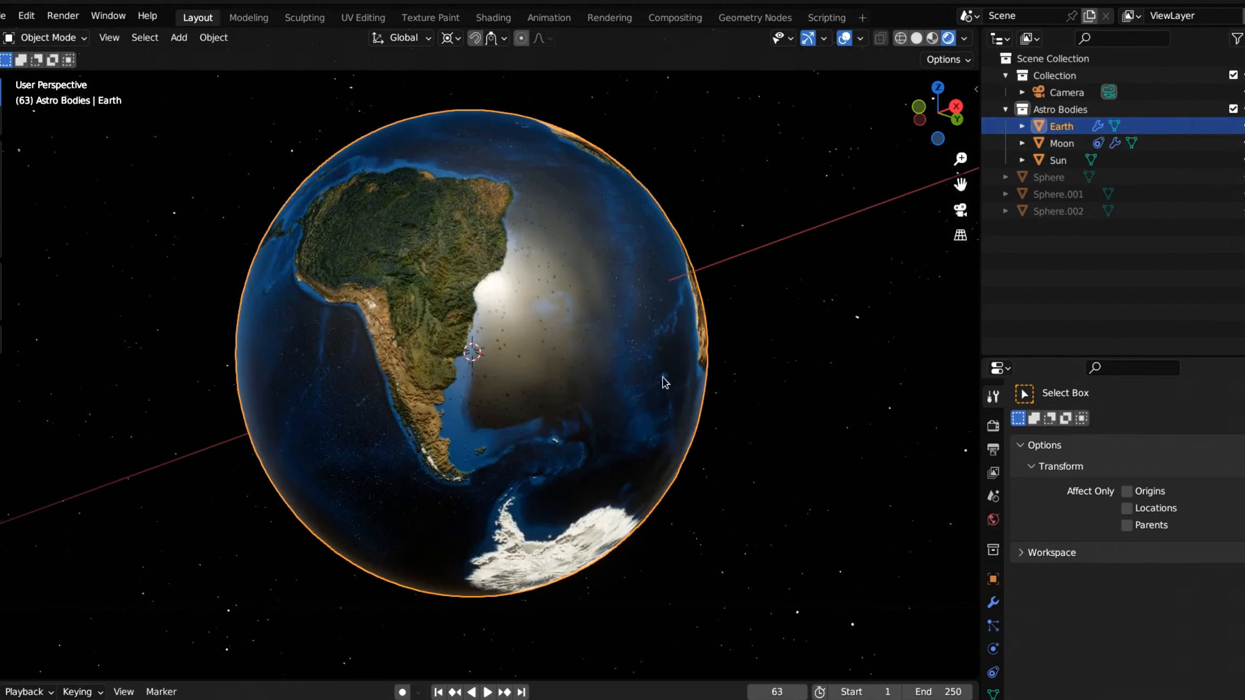
pyautogui.scroll(-10, 548, 367)
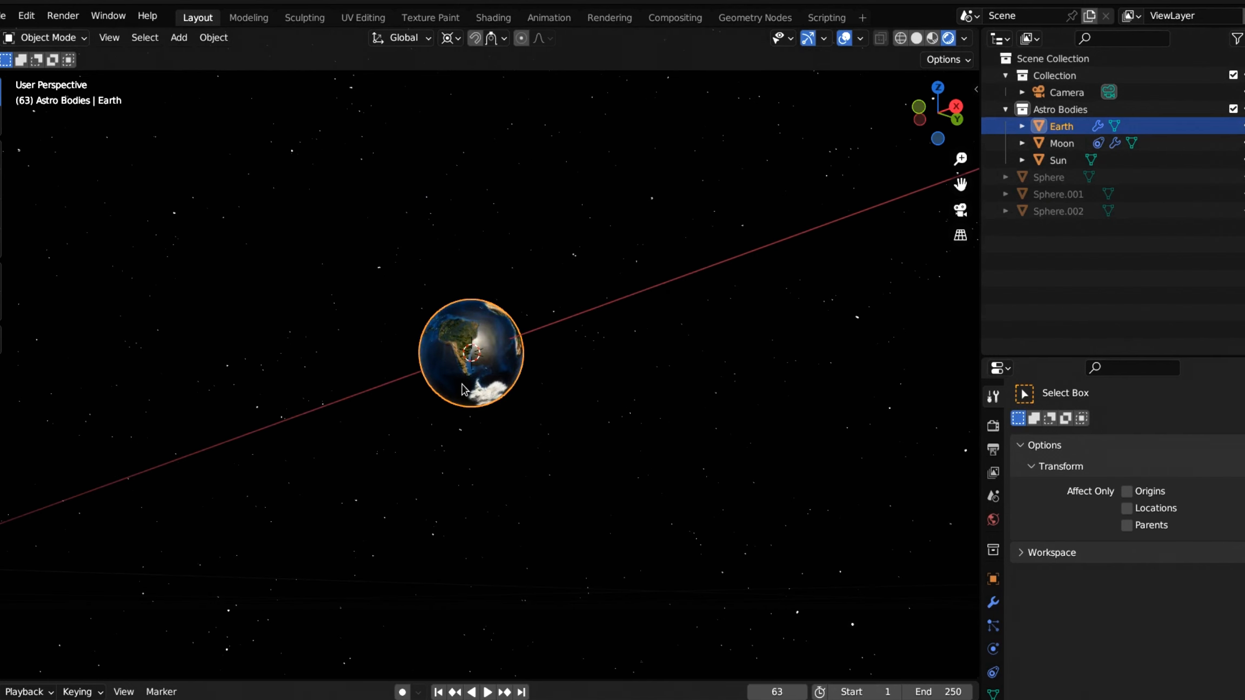
# Step: Examine the distance between the Earth and the Moon from above and in perspective, including with the viewport overlays hidden
pyautogui.press('KP_7')
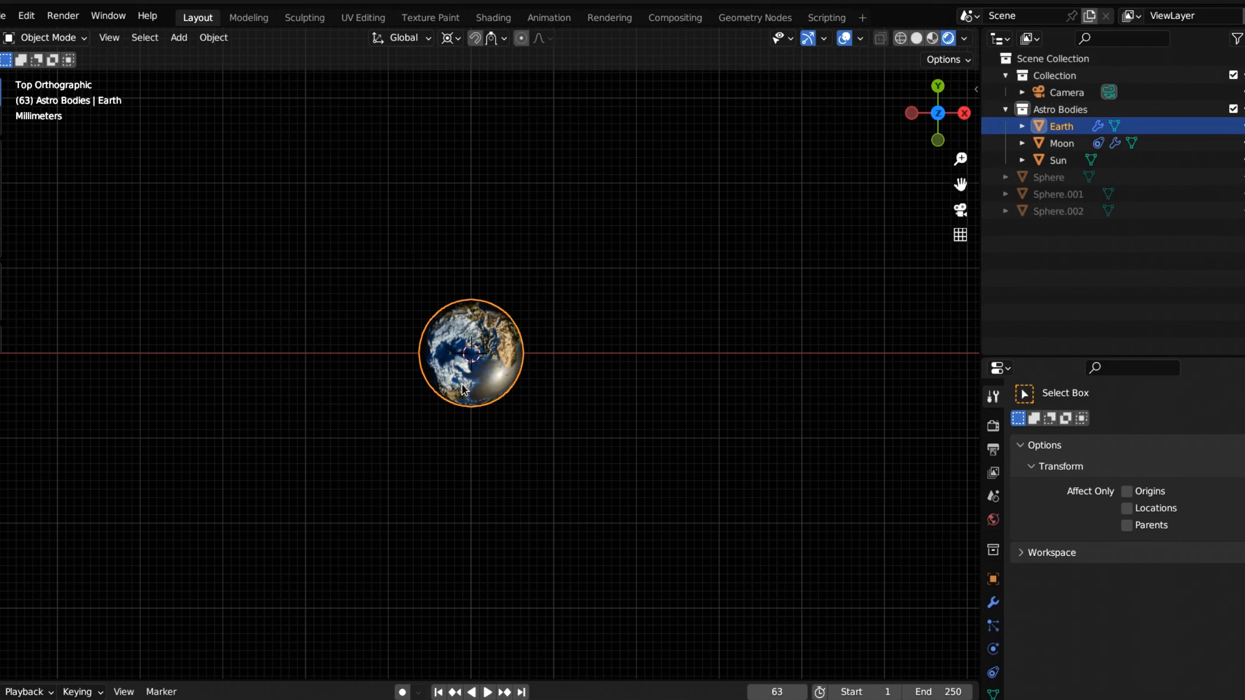
pyautogui.scroll(-10, 470, 390)
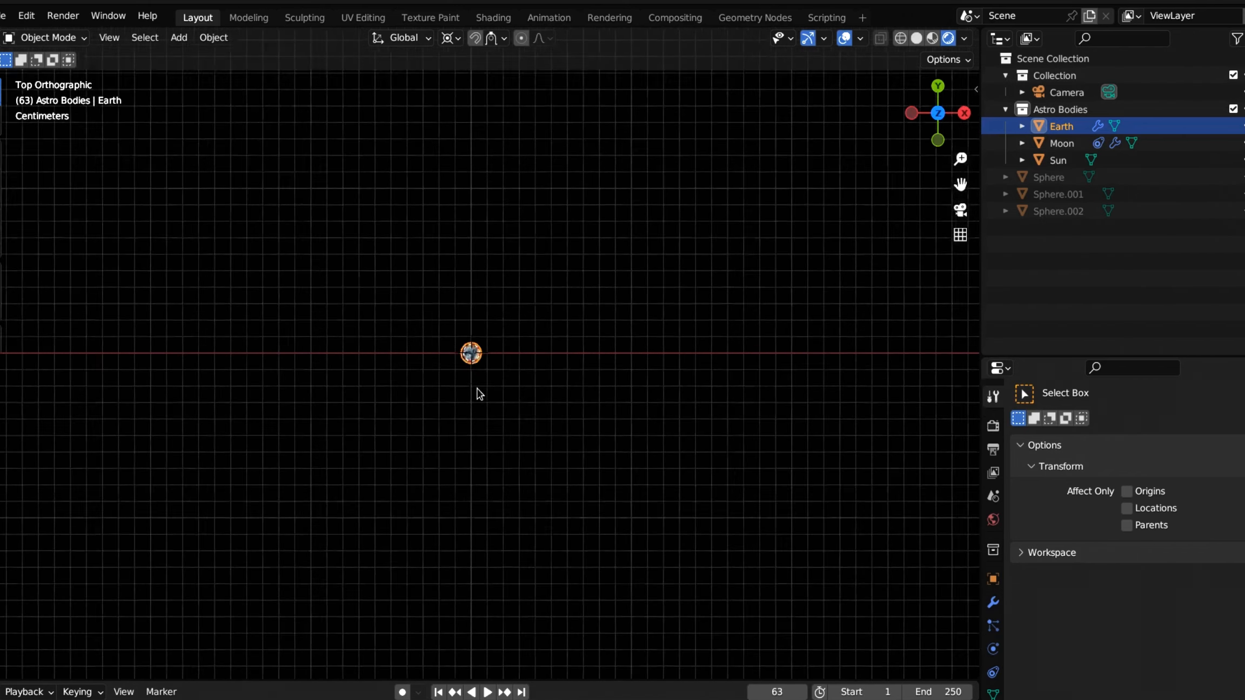
pyautogui.scroll(1, 478, 390)
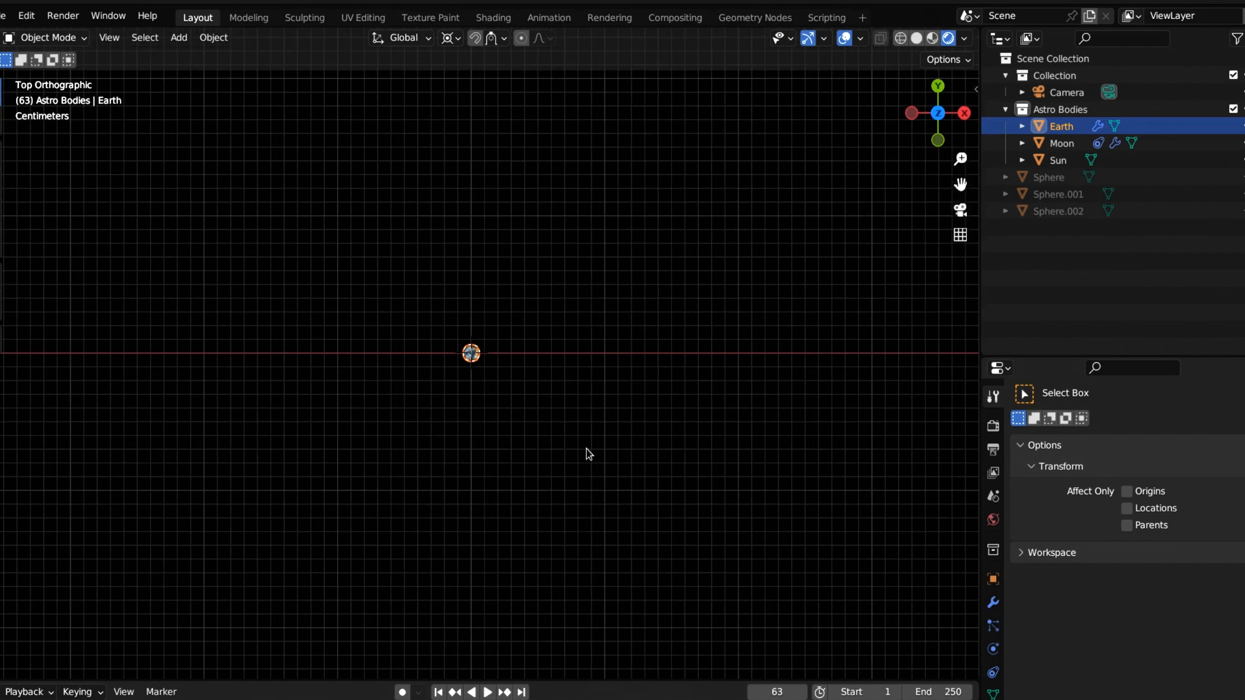
pyautogui.keyDown('shift'); pyautogui.moveTo(625, 461); pyautogui.dragTo(522, 465, button='middle'); pyautogui.keyUp('shift')
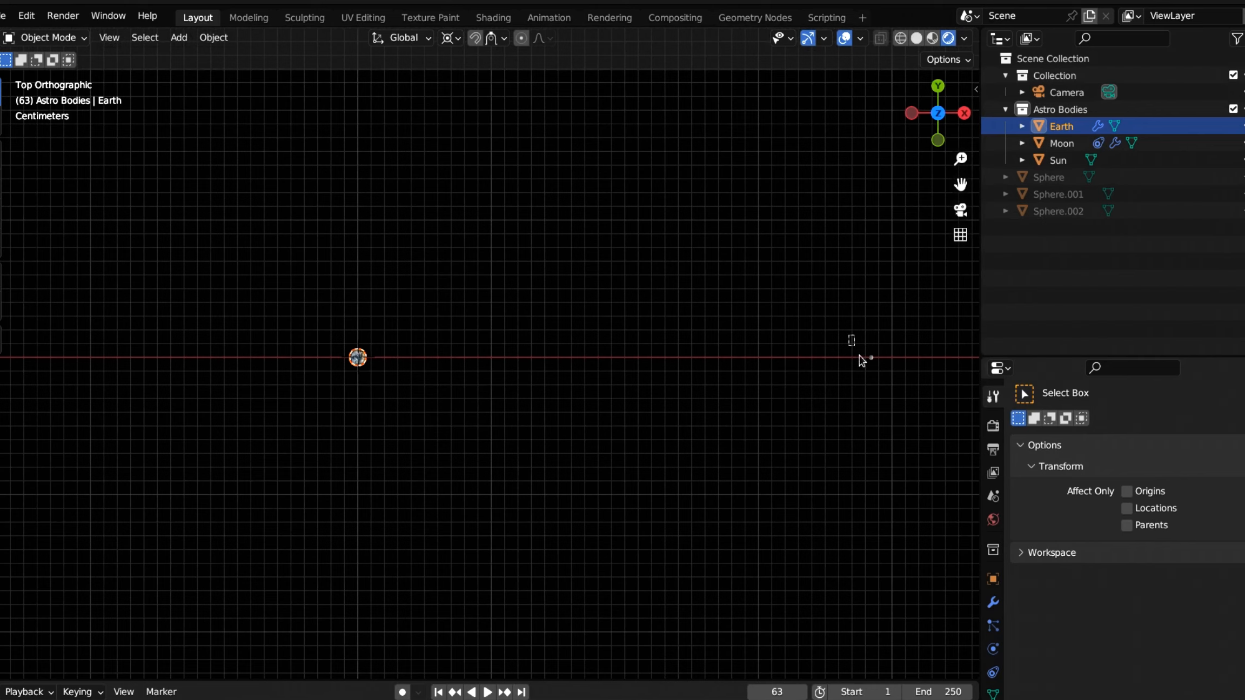
pyautogui.click(894, 396)
pyautogui.click(357, 357)
pyautogui.click(844, 38)
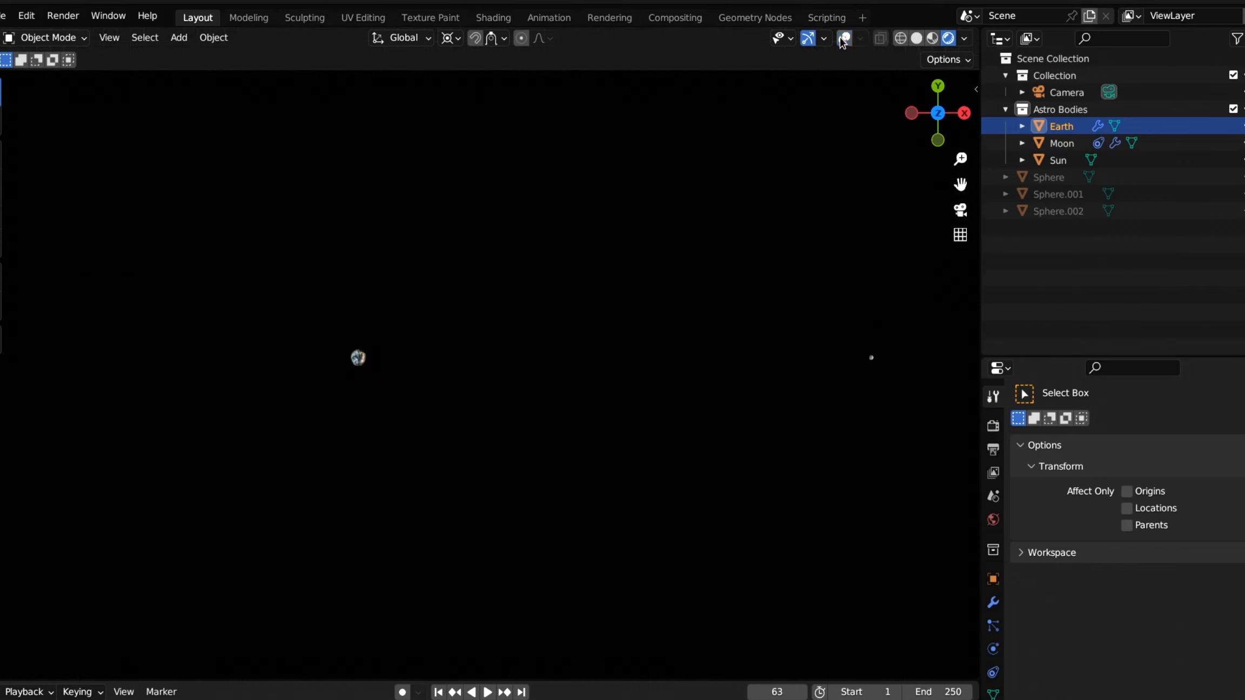
pyautogui.moveTo(827, 439); pyautogui.dragTo(808, 413, button='middle')
pyautogui.moveTo(842, 483); pyautogui.dragTo(731, 339, button='middle')
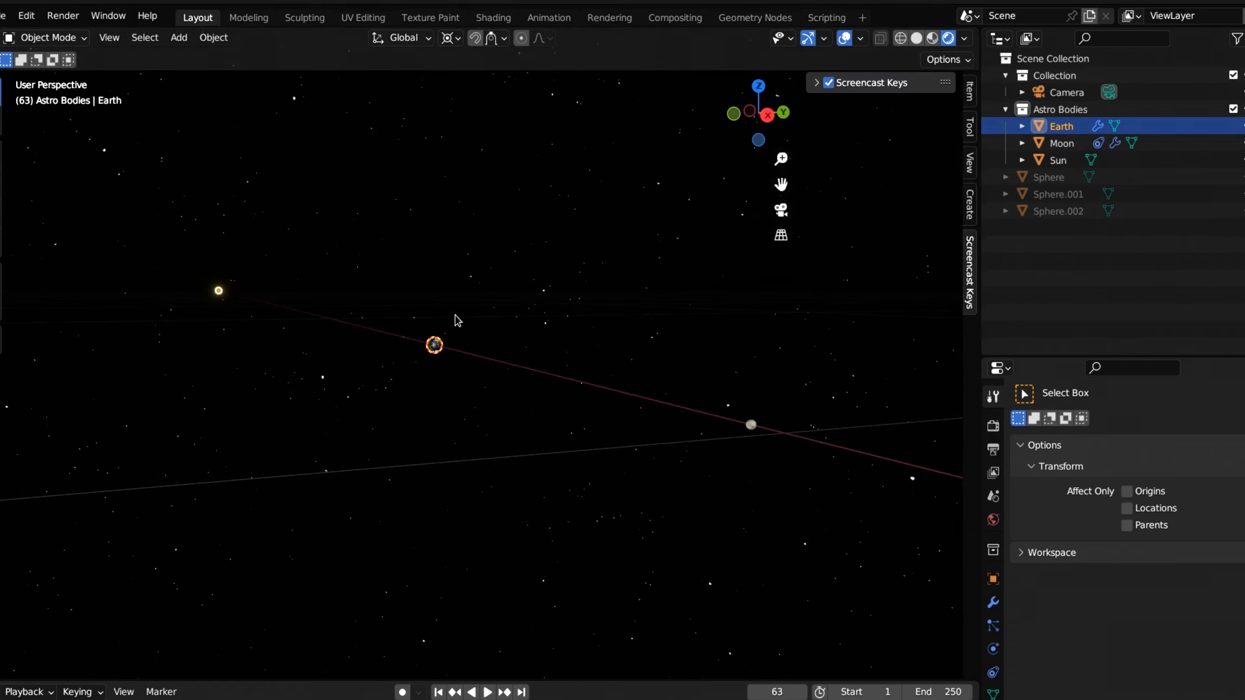
# Step: Add a Bezier circle centred on the Earth and view it from the top
pyautogui.press('KP_7')
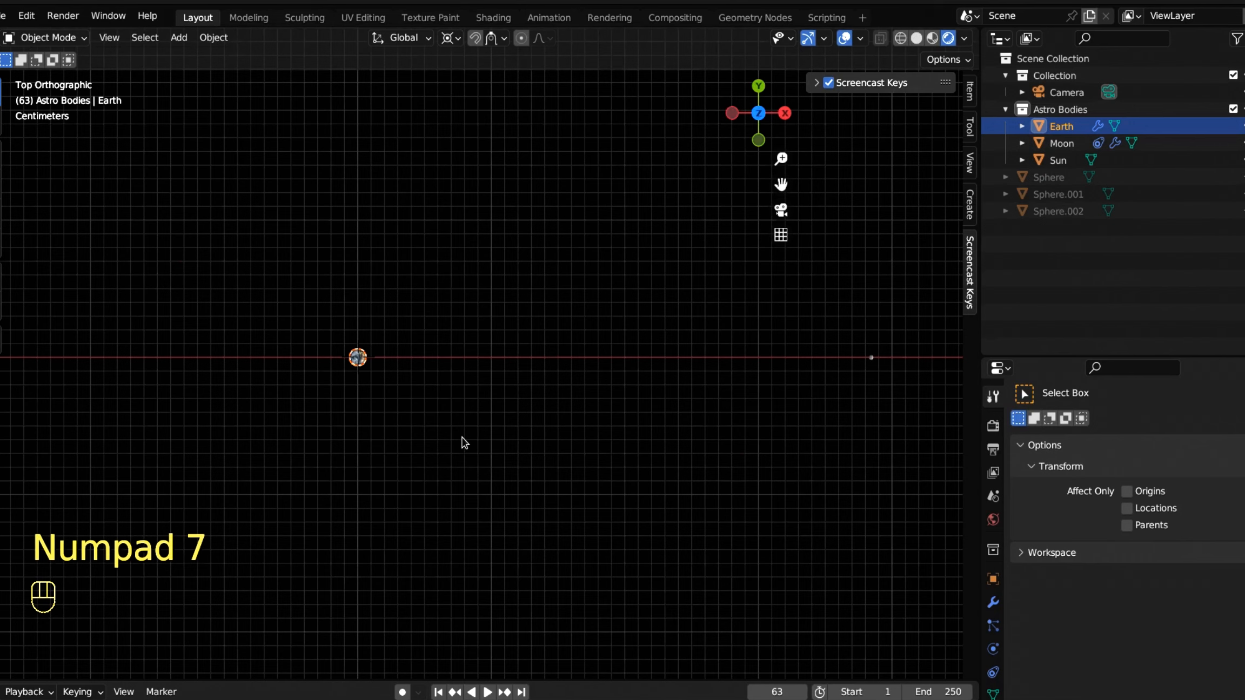
pyautogui.keyDown('ctrl'); pyautogui.moveTo(787, 519); pyautogui.dragTo(676, 469, button='middle'); pyautogui.keyUp('ctrl')
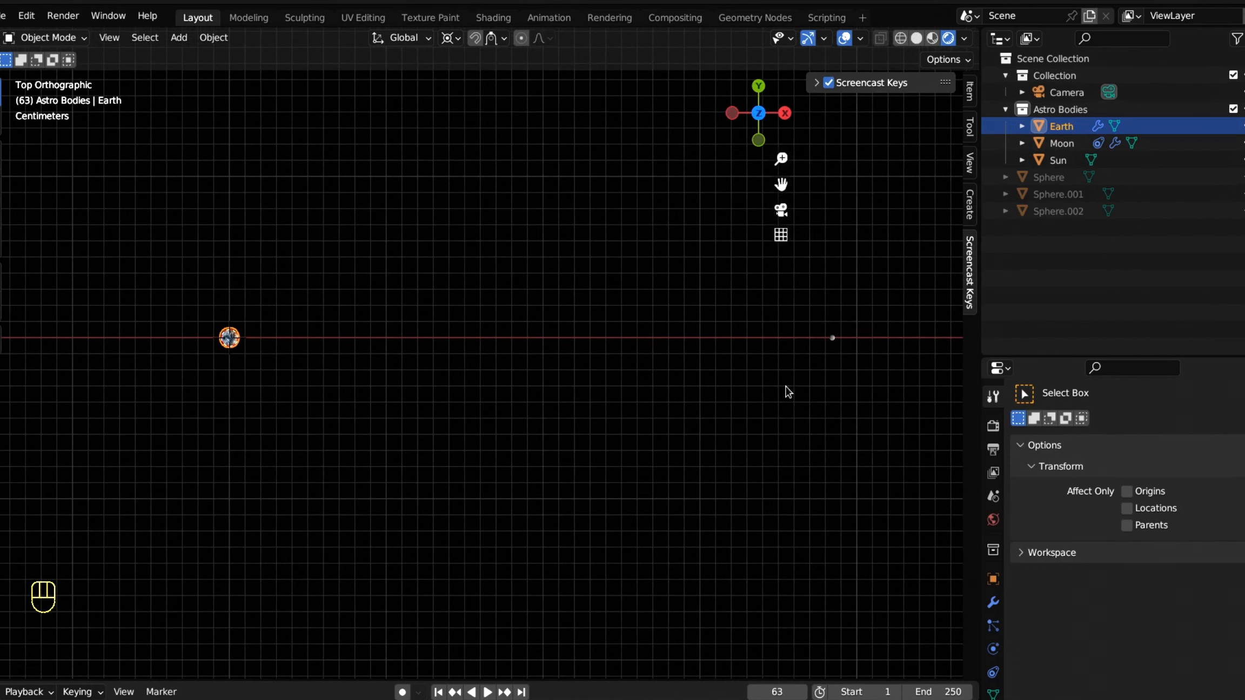
pyautogui.keyDown('ctrl'); pyautogui.moveTo(530, 458); pyautogui.dragTo(532, 431, button='middle'); pyautogui.keyUp('ctrl')
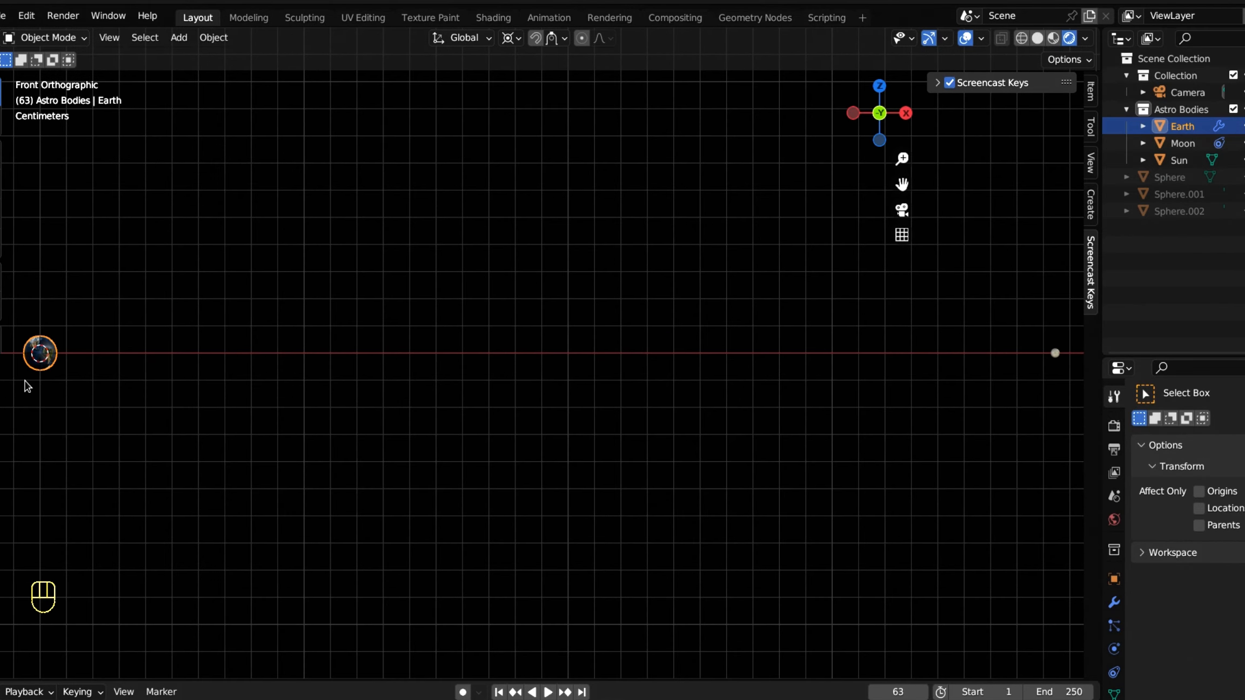
pyautogui.hotkey('shift', 'a')
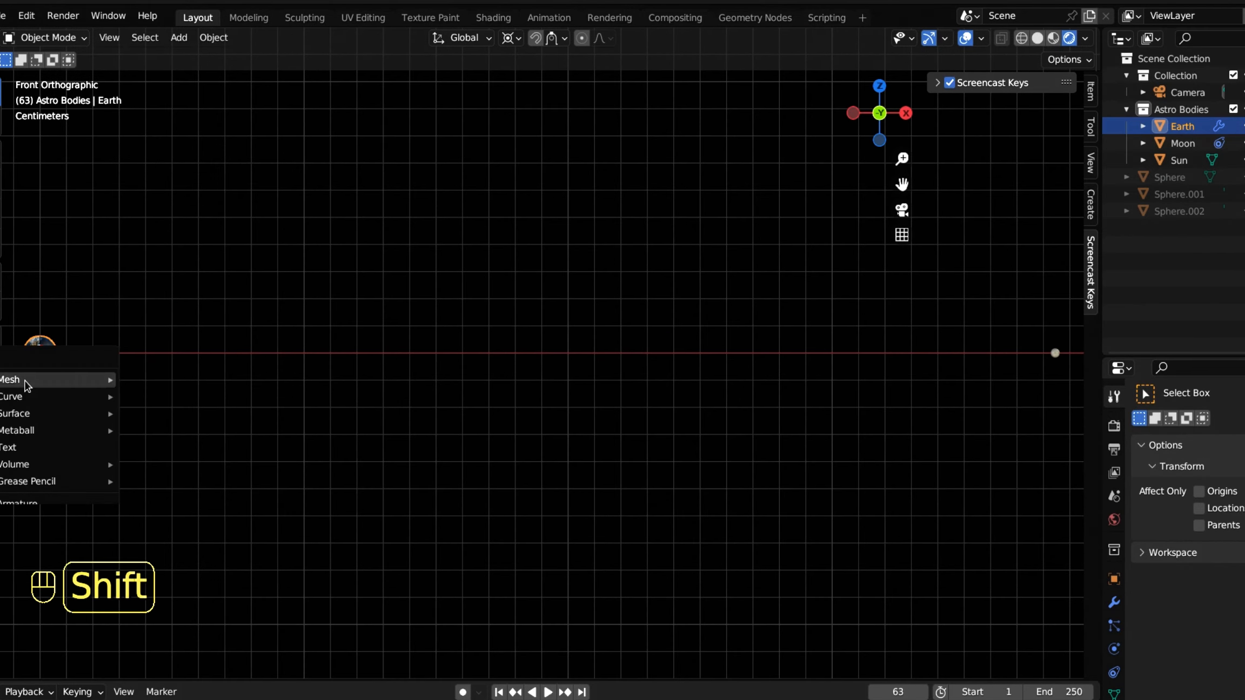
pyautogui.moveTo(24, 385)
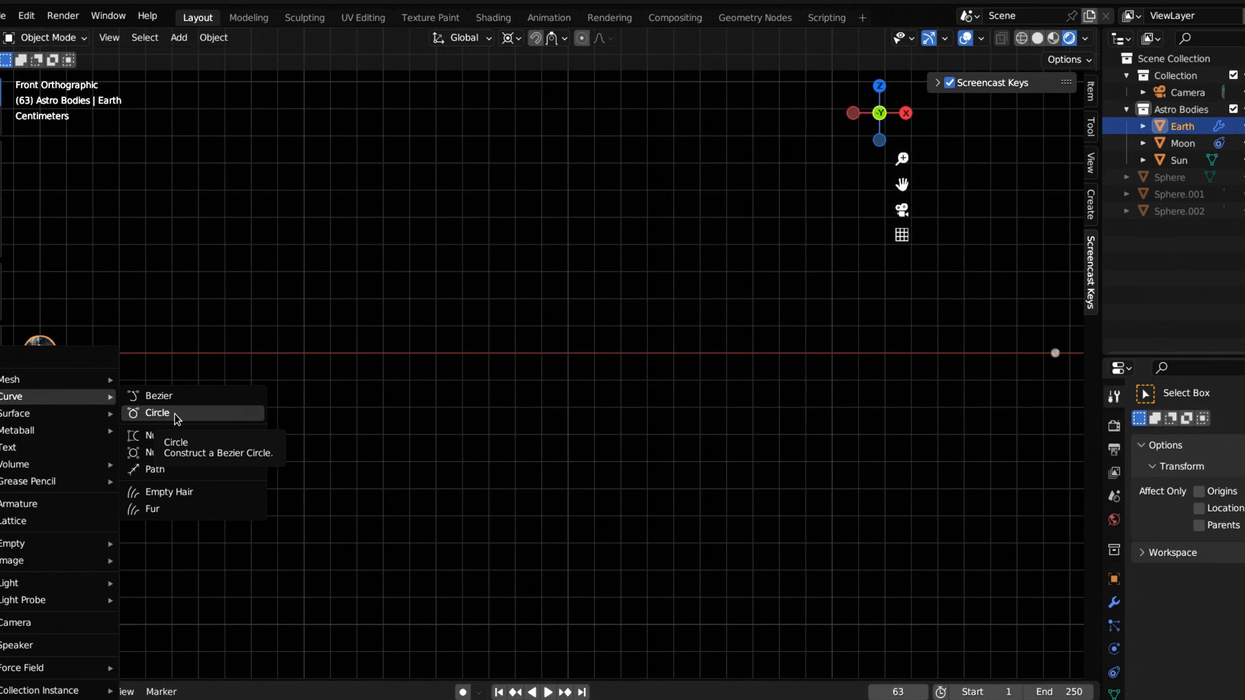
pyautogui.click(174, 414)
pyautogui.press('KP_7')
pyautogui.scroll(5, 379, 541)
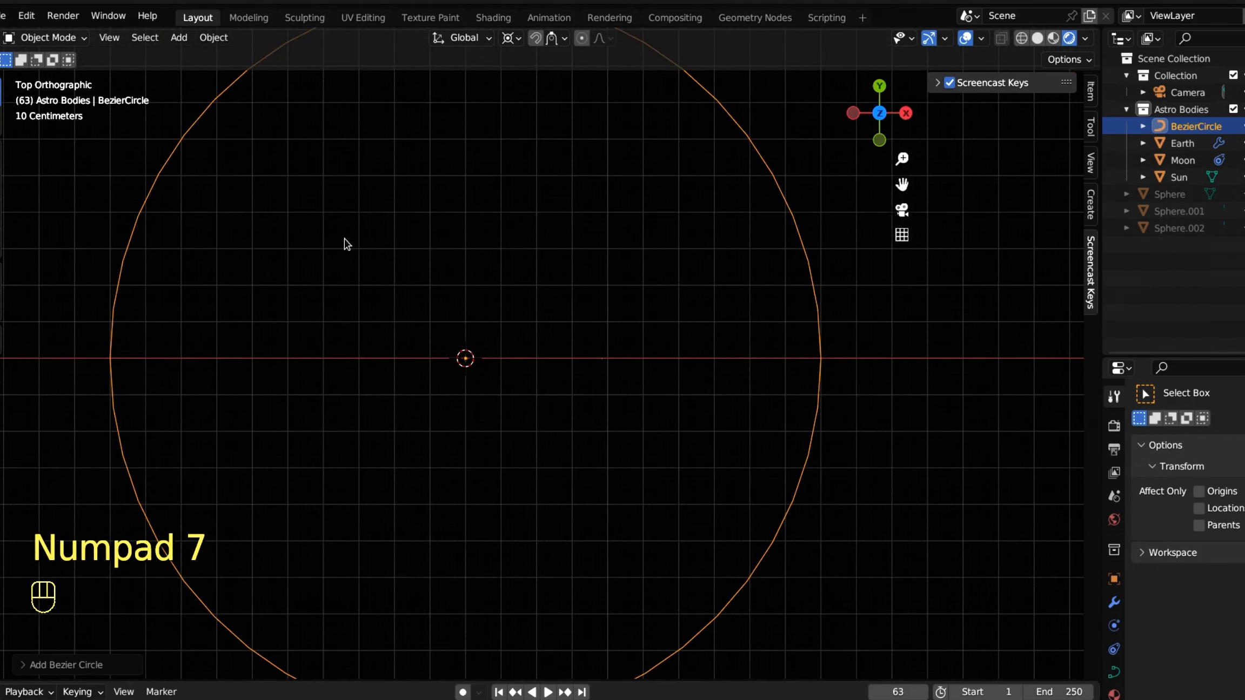
pyautogui.scroll(-1, 554, 496)
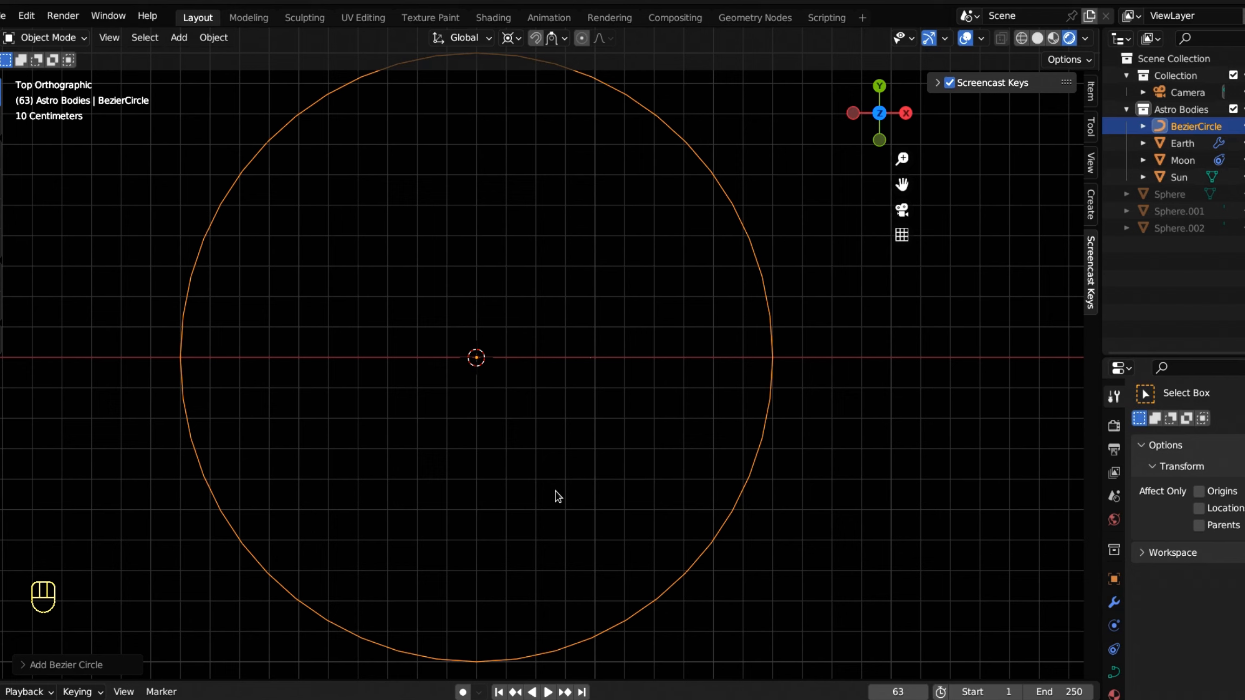
# Step: Scale the Bezier circle down around the Earth in two passes until its edge roughly reaches the Moon
pyautogui.press('s')
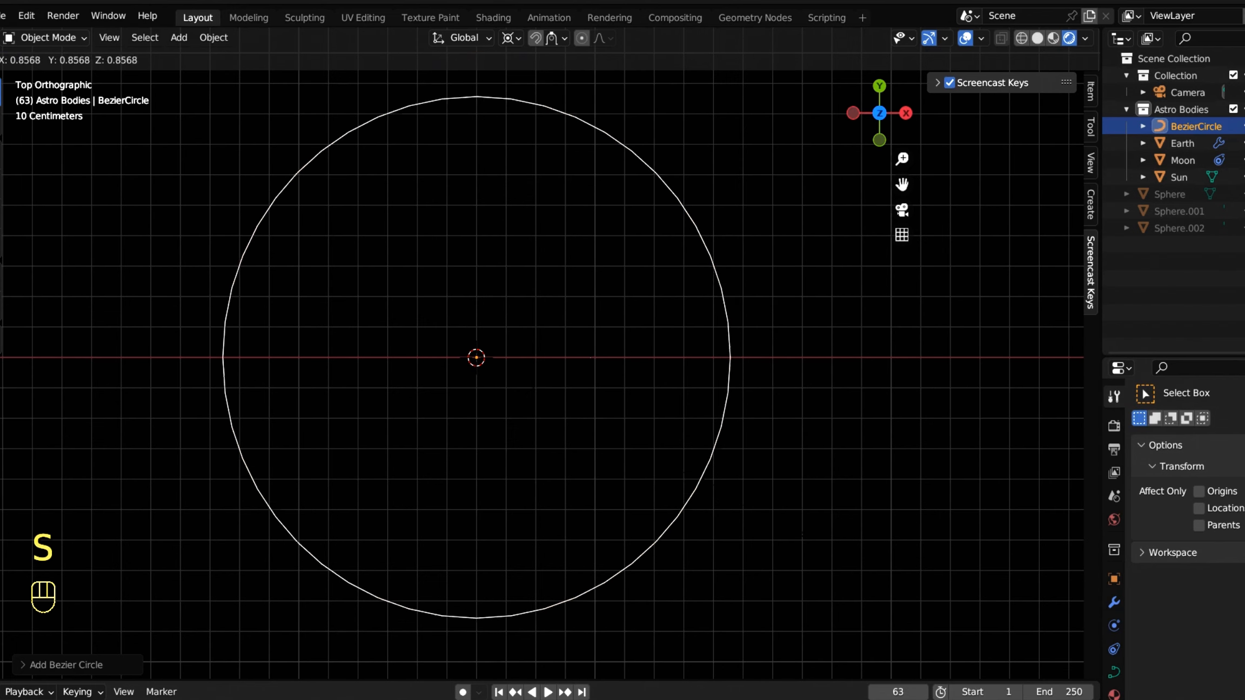
pyautogui.click(516, 376)
pyautogui.scroll(6, 516, 375)
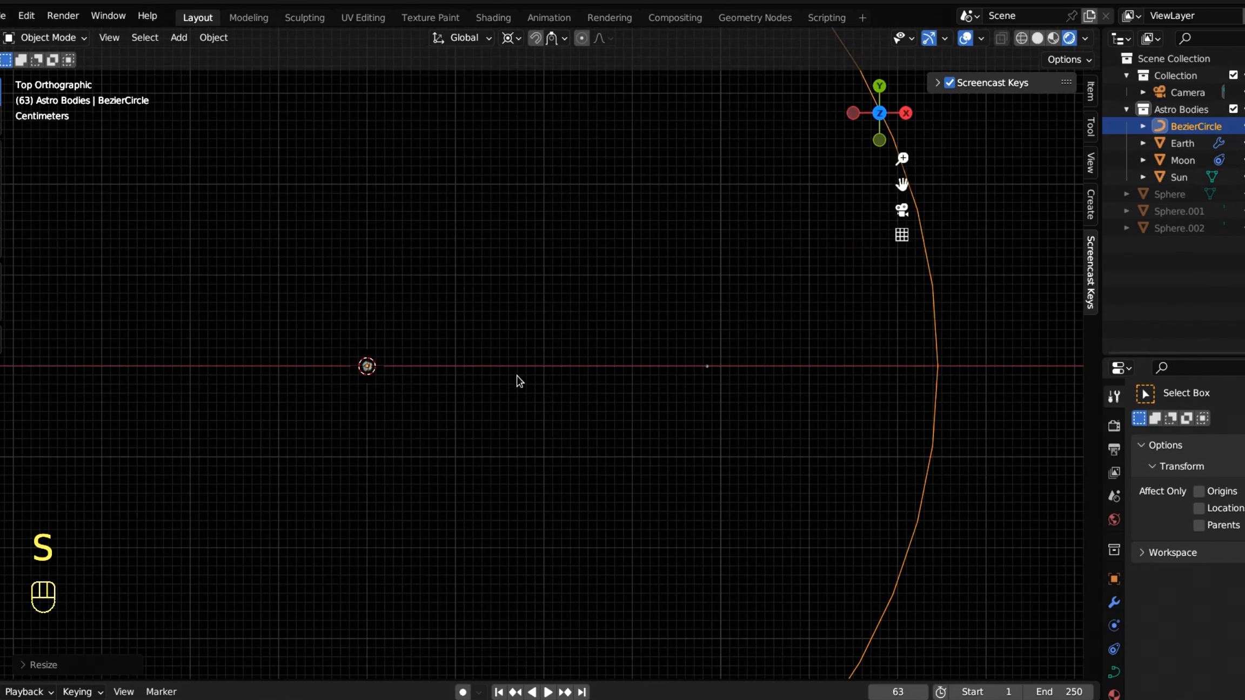
pyautogui.scroll(2, 447, 400)
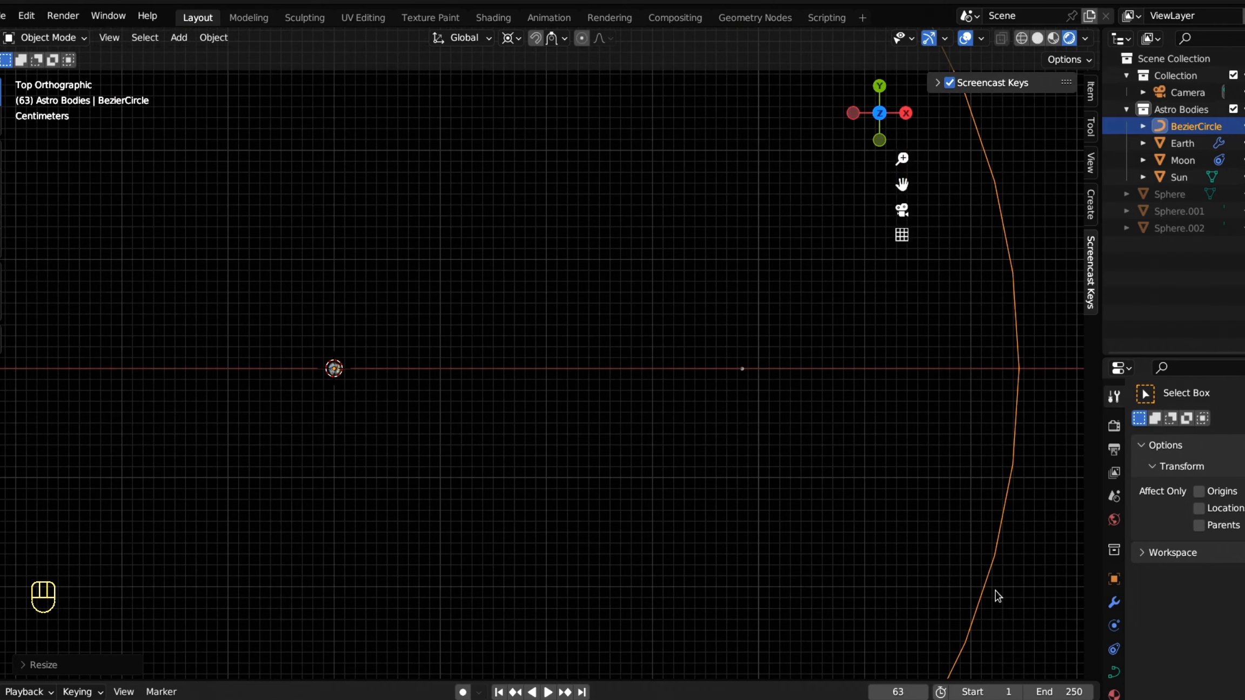
pyautogui.press('s')
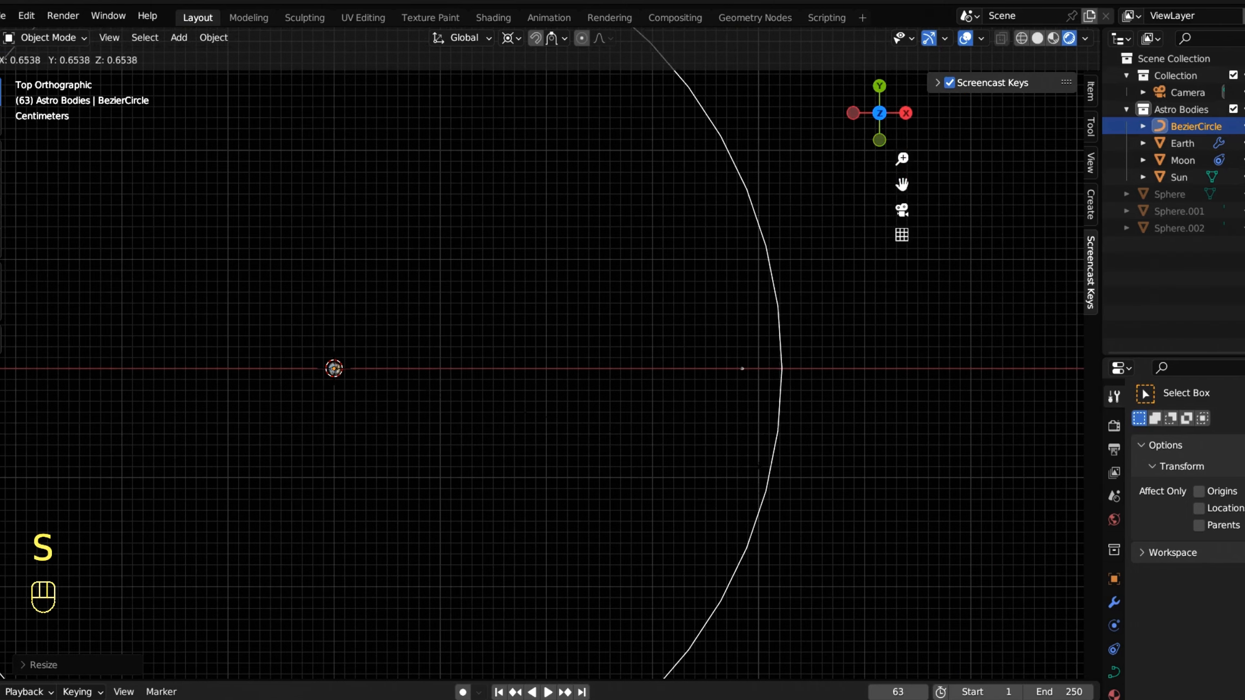
pyautogui.click(520, 432)
pyautogui.scroll(2, 521, 432)
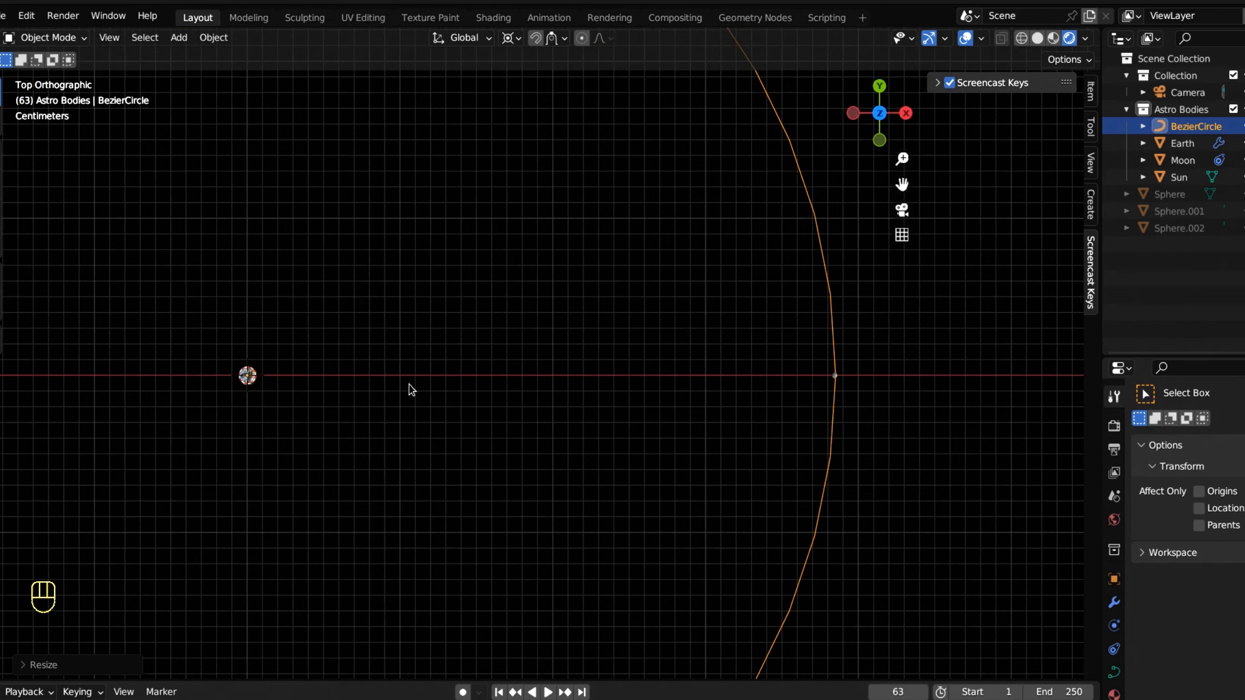
pyautogui.scroll(-2, 241, 415)
pyautogui.scroll(-1, 241, 410)
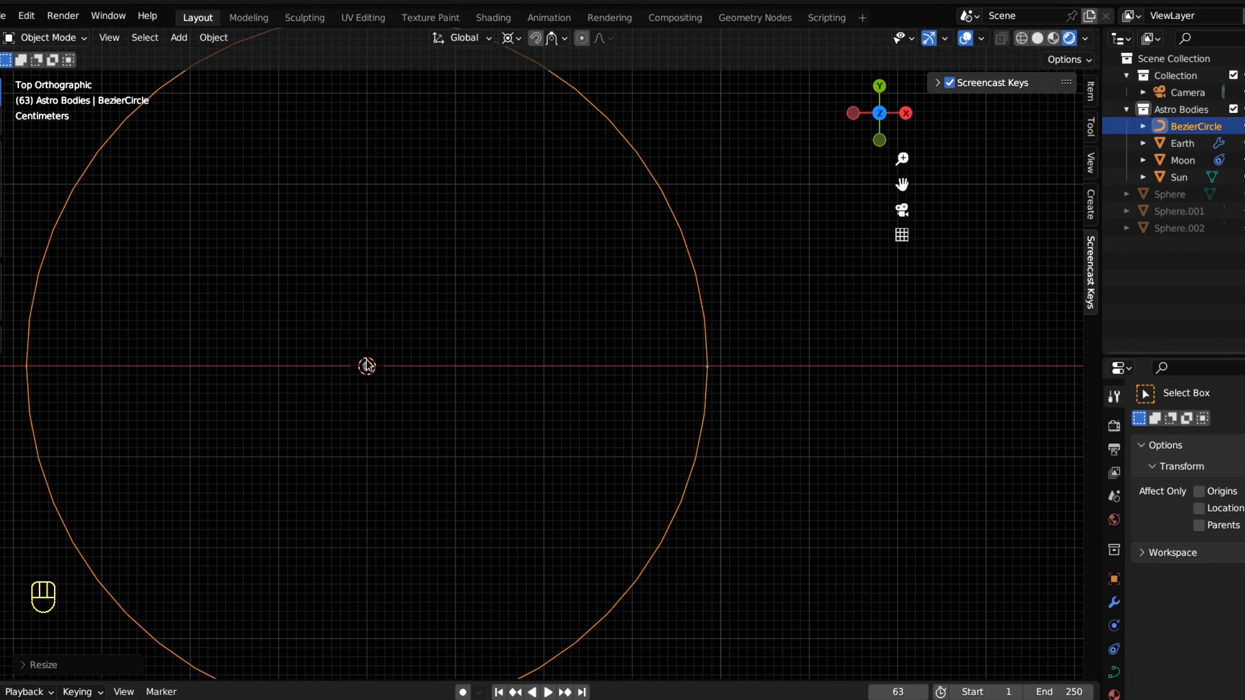
# Step: Zoom in on the Moon and fine-tune the Bezier circle's scale to about 0.385 so it passes through the Moon's centre
pyautogui.click(1190, 163)
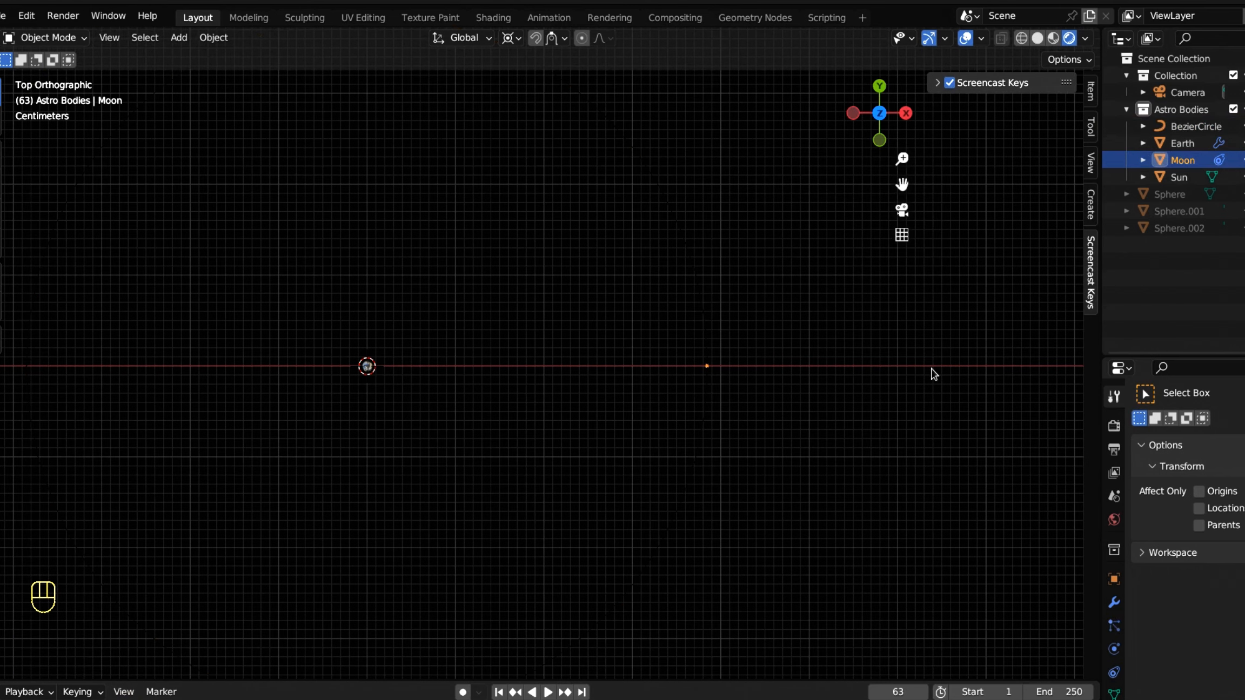
pyautogui.press('KP_Decimal')
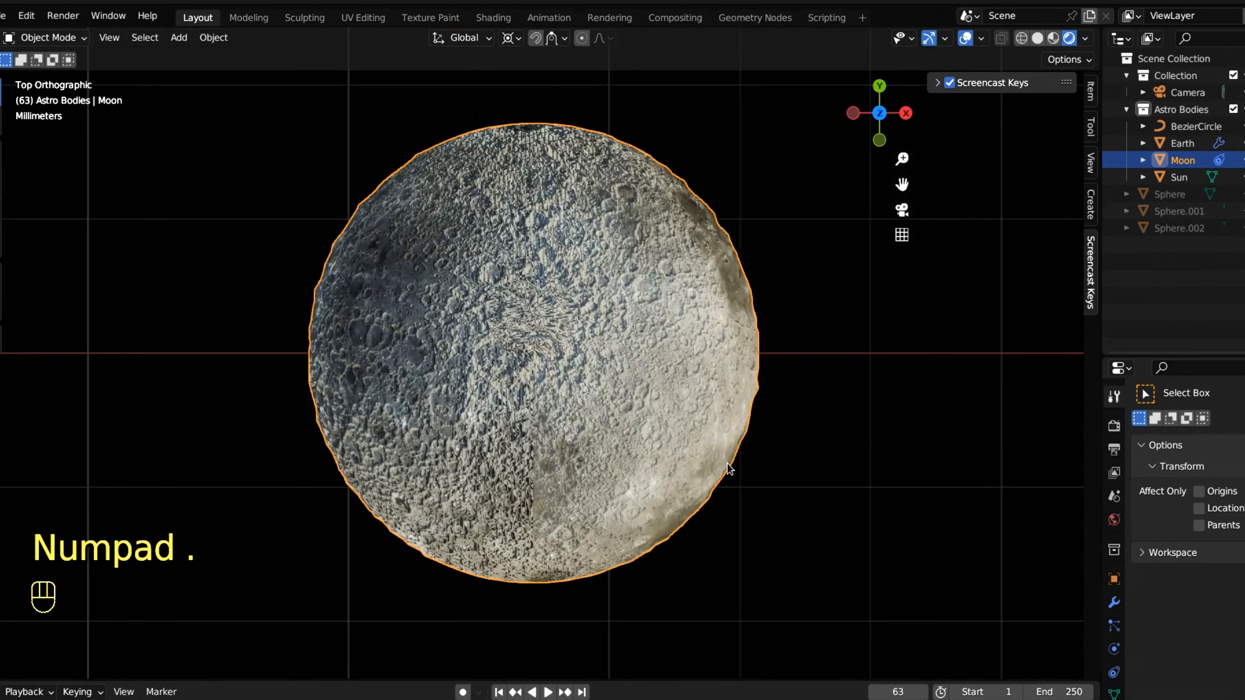
pyautogui.scroll(-3, 680, 458)
pyautogui.scroll(-5, 680, 458)
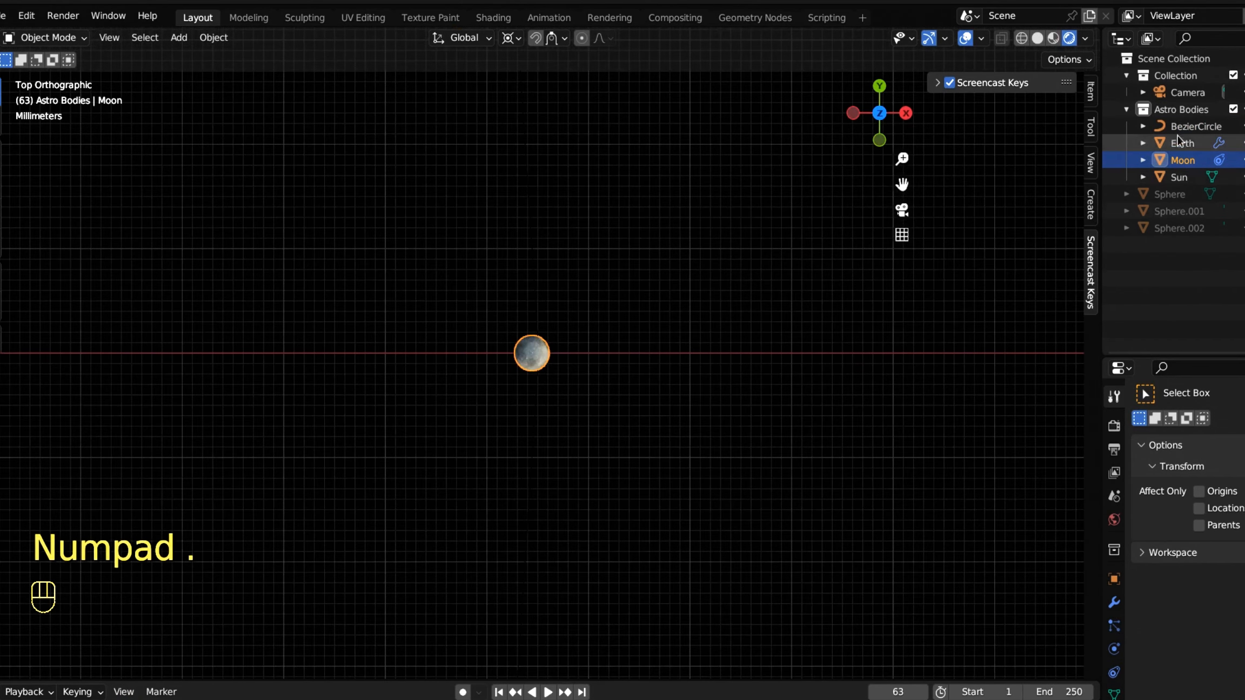
pyautogui.click(1184, 125)
pyautogui.scroll(8, 532, 364)
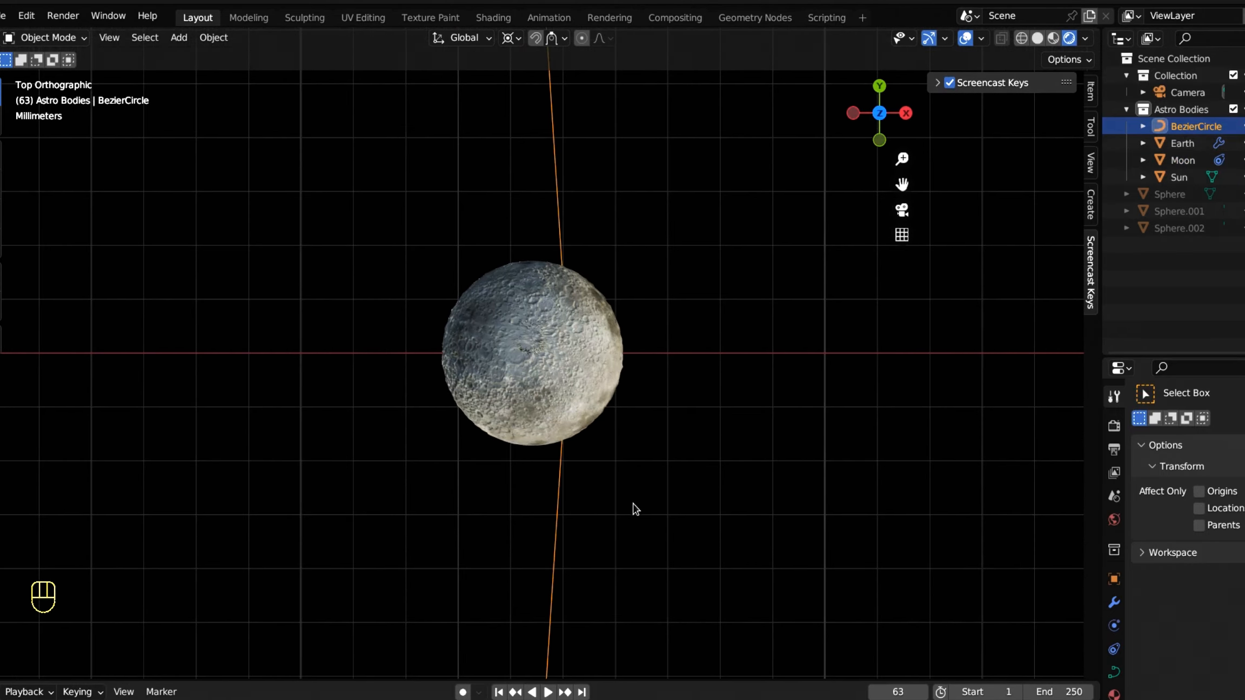
pyautogui.press('s')
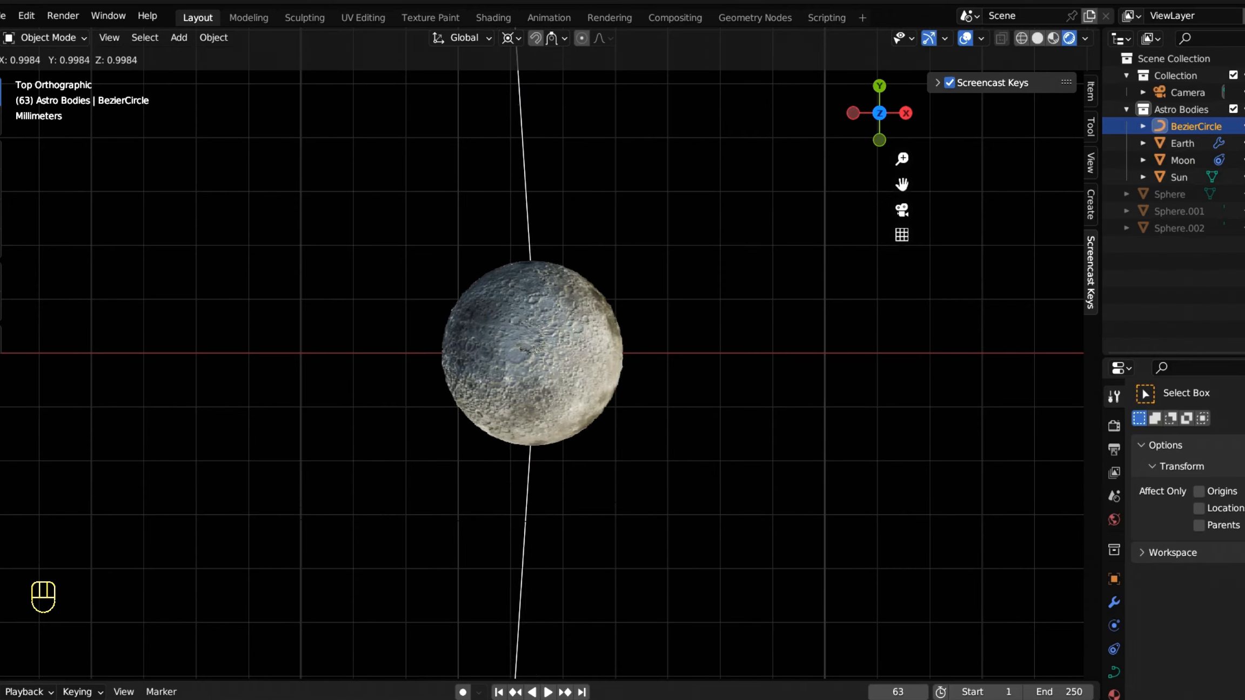
pyautogui.click(636, 522)
pyautogui.press('KP_1')
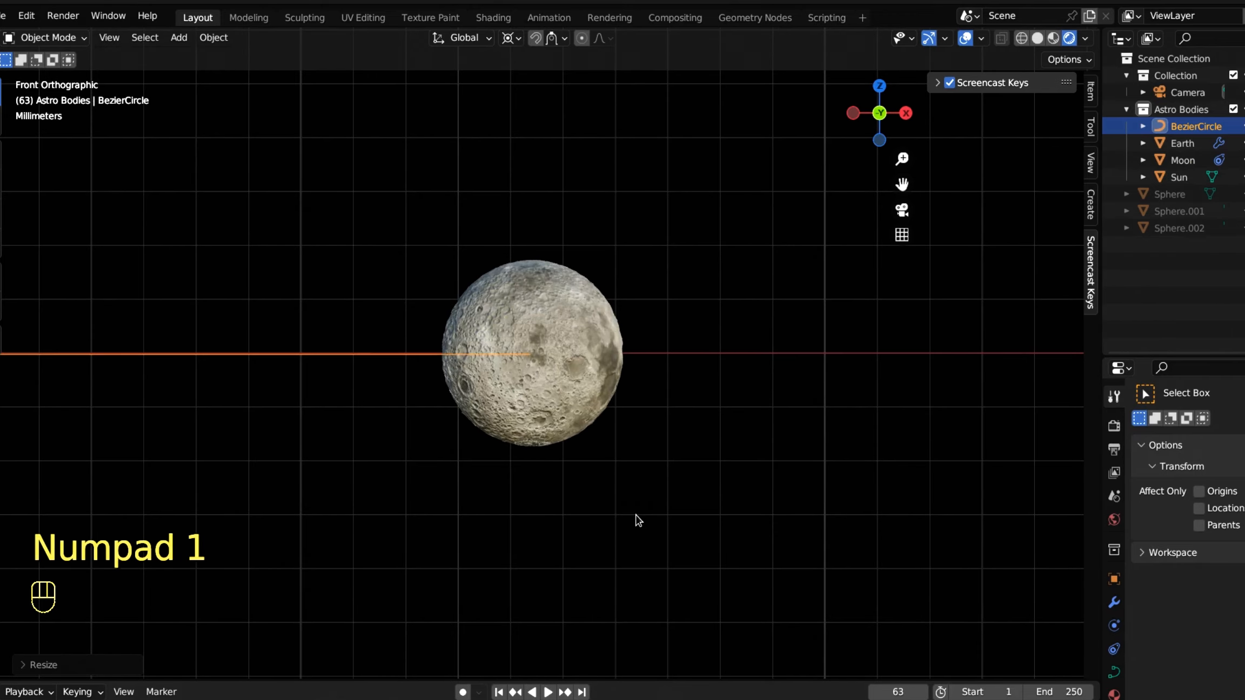
pyautogui.press('KP_7')
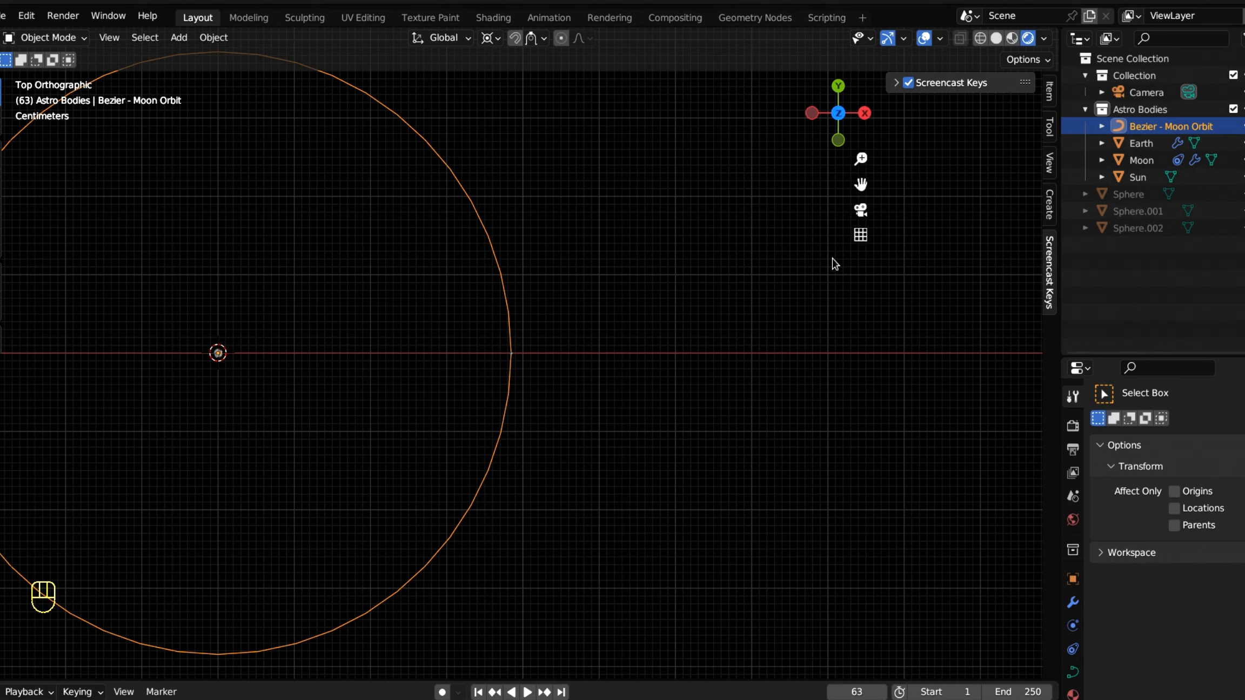
# Step: Show the transform values of the Bezier - Moon Orbit curve and apply all its transforms
pyautogui.press('n')
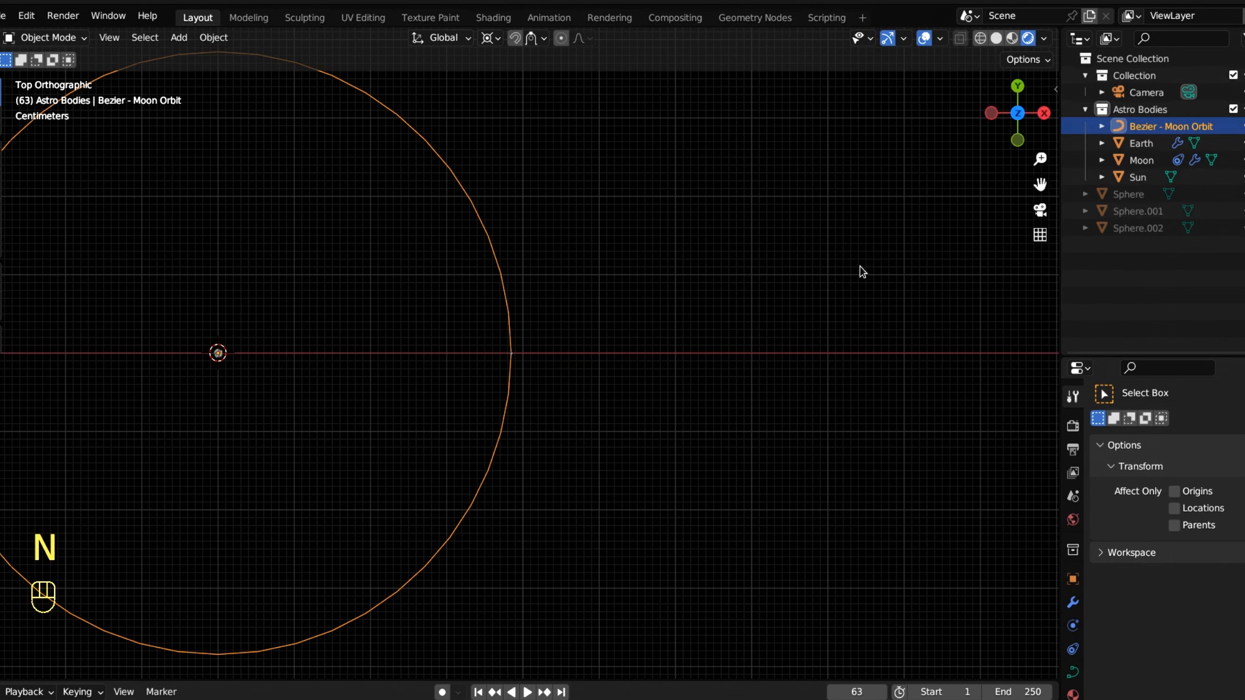
pyautogui.press('n')
pyautogui.keyDown('shift'); pyautogui.moveTo(383, 236); pyautogui.dragTo(616, 250, button='middle'); pyautogui.keyUp('shift')
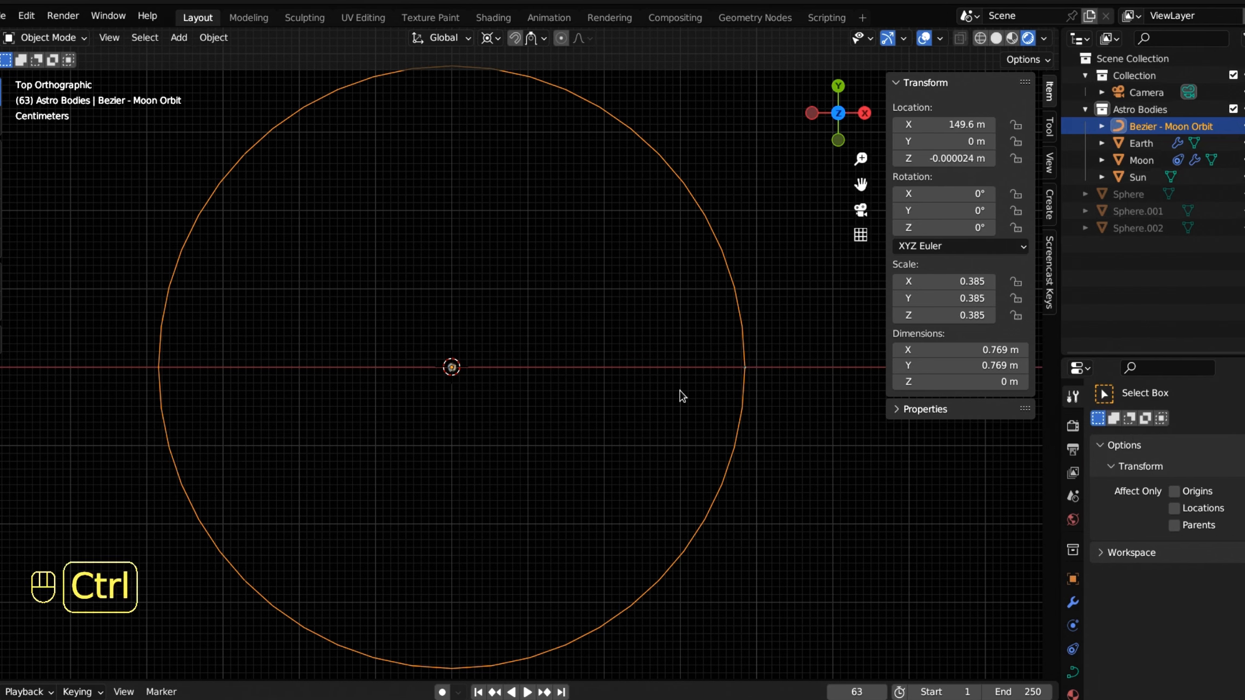
pyautogui.hotkey('ctrl', 'a')
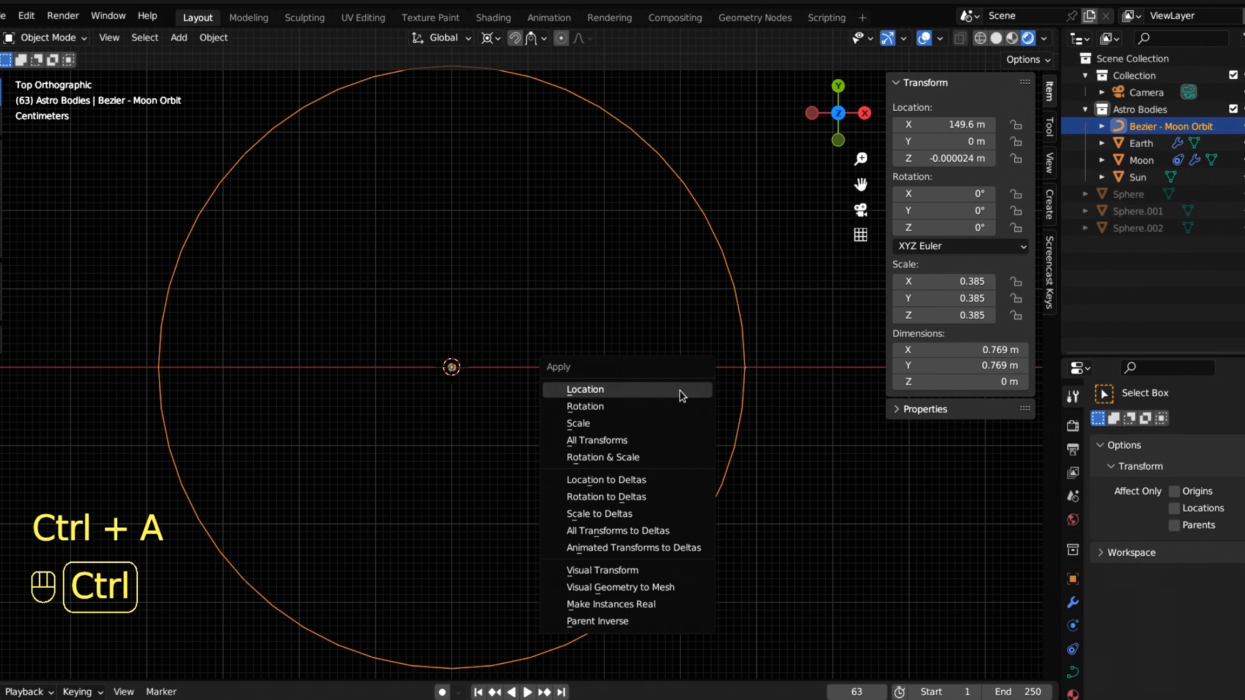
pyautogui.click(635, 439)
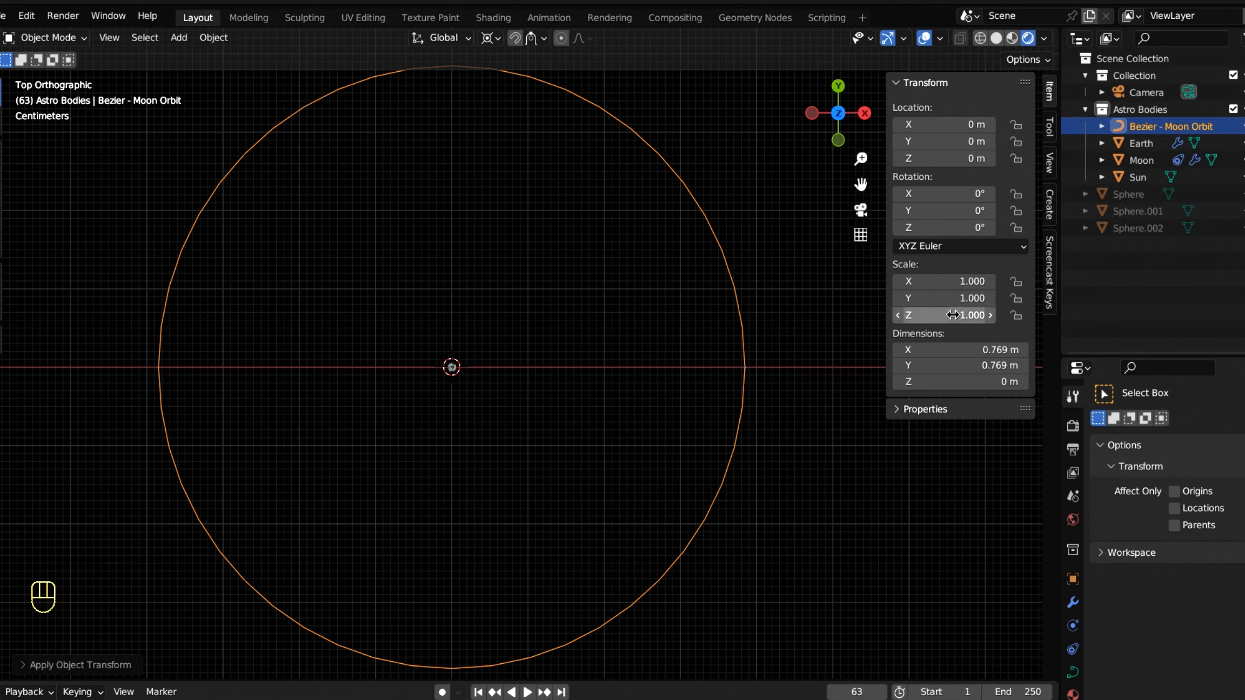
# Step: Try out flattening the Moon orbit along Y, then set its Y scale to 1.0-0.0549 for the elliptical shape
pyautogui.moveTo(954, 298); pyautogui.dragTo(839, 298)
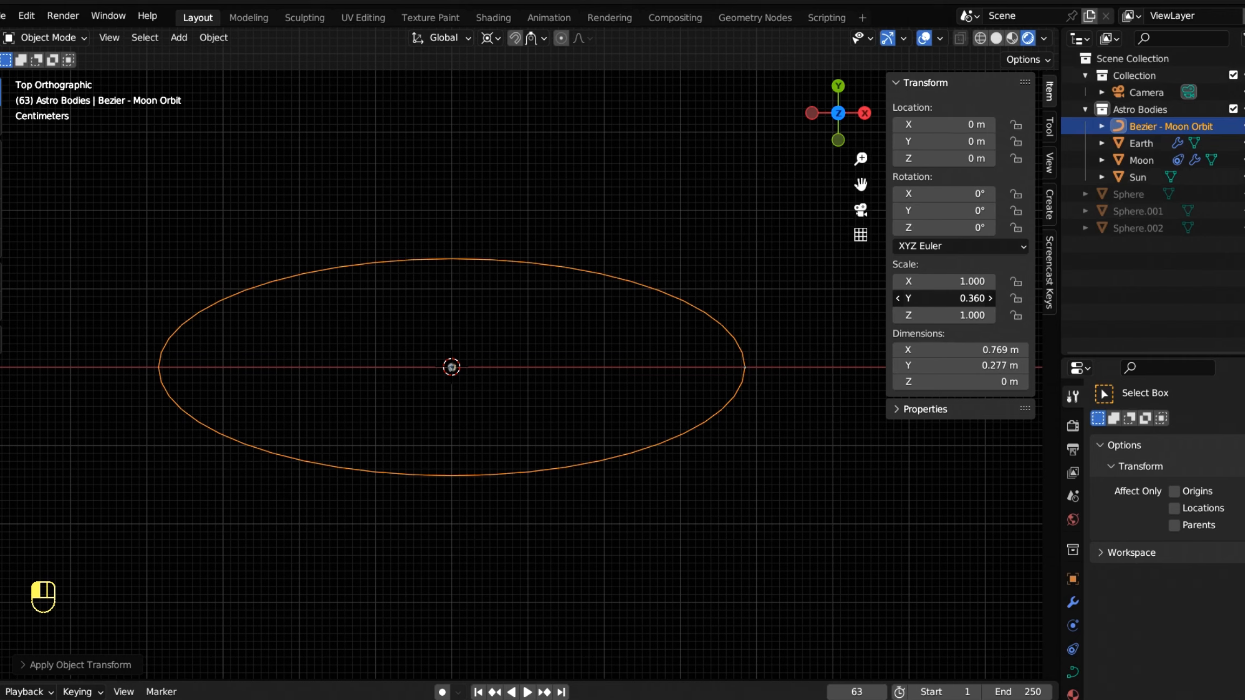
pyautogui.moveTo(839, 298); pyautogui.dragTo(954, 298)
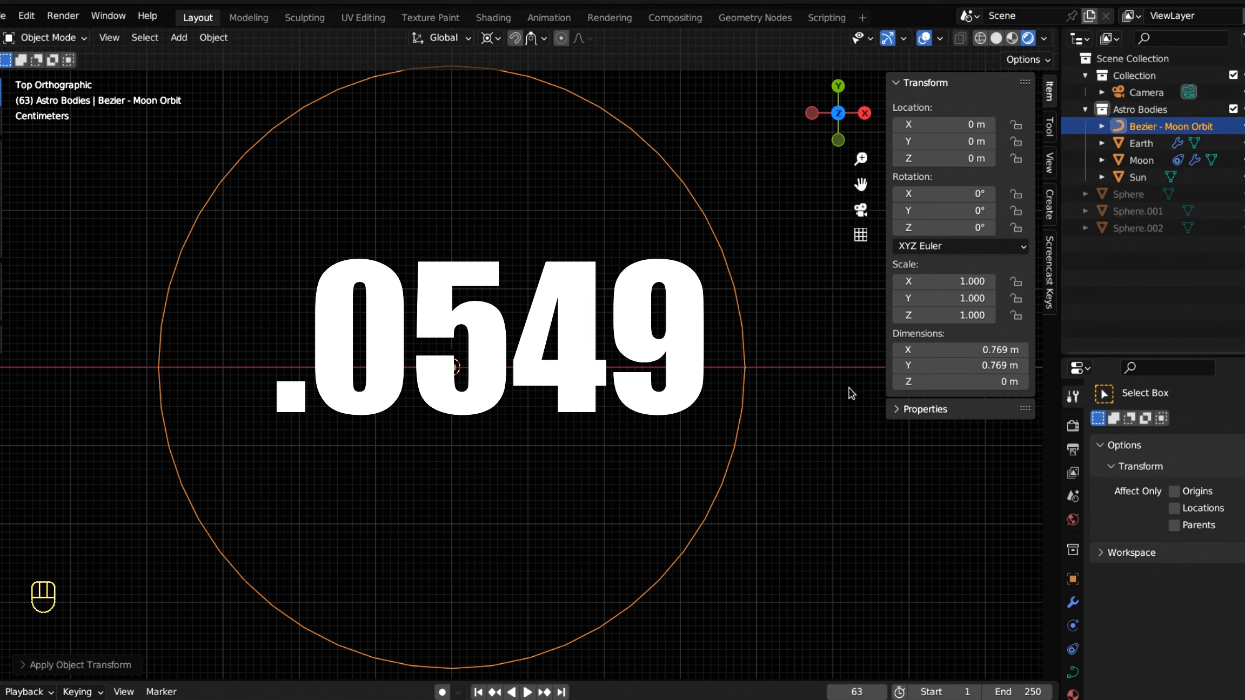
pyautogui.click(952, 300)
pyautogui.write('1.0')
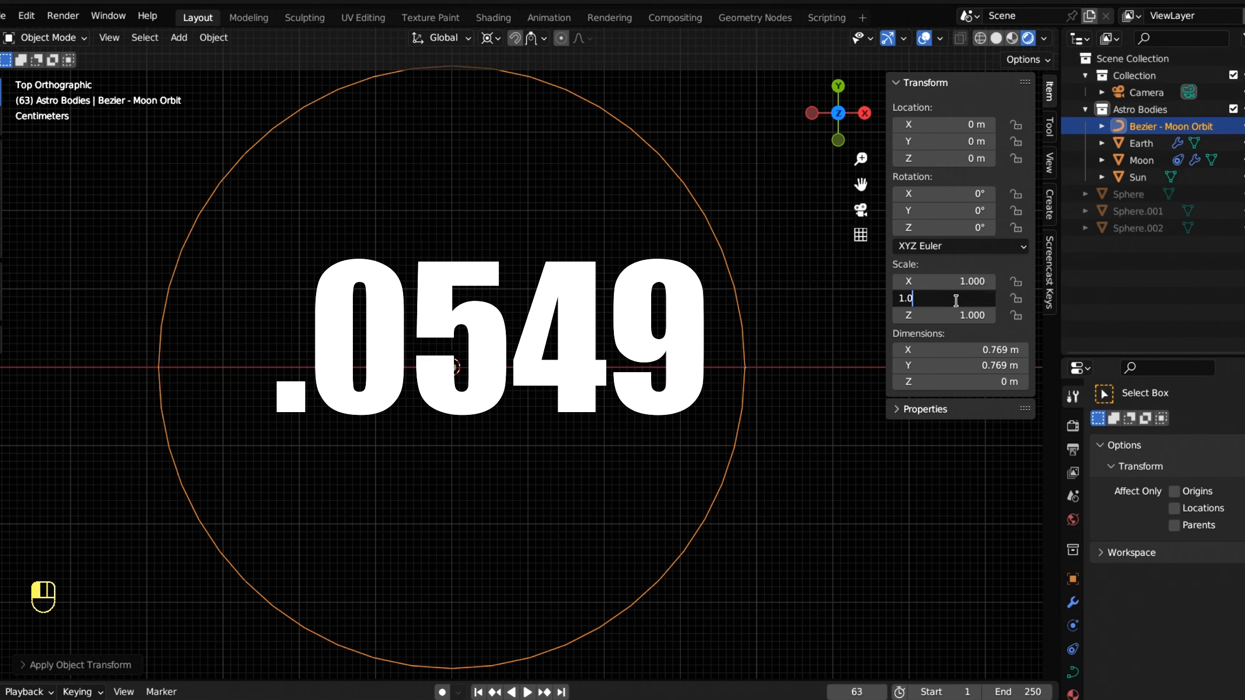
pyautogui.write('-')
pyautogui.write('0')
pyautogui.write('.')
pyautogui.write('0549')
pyautogui.press('Return')
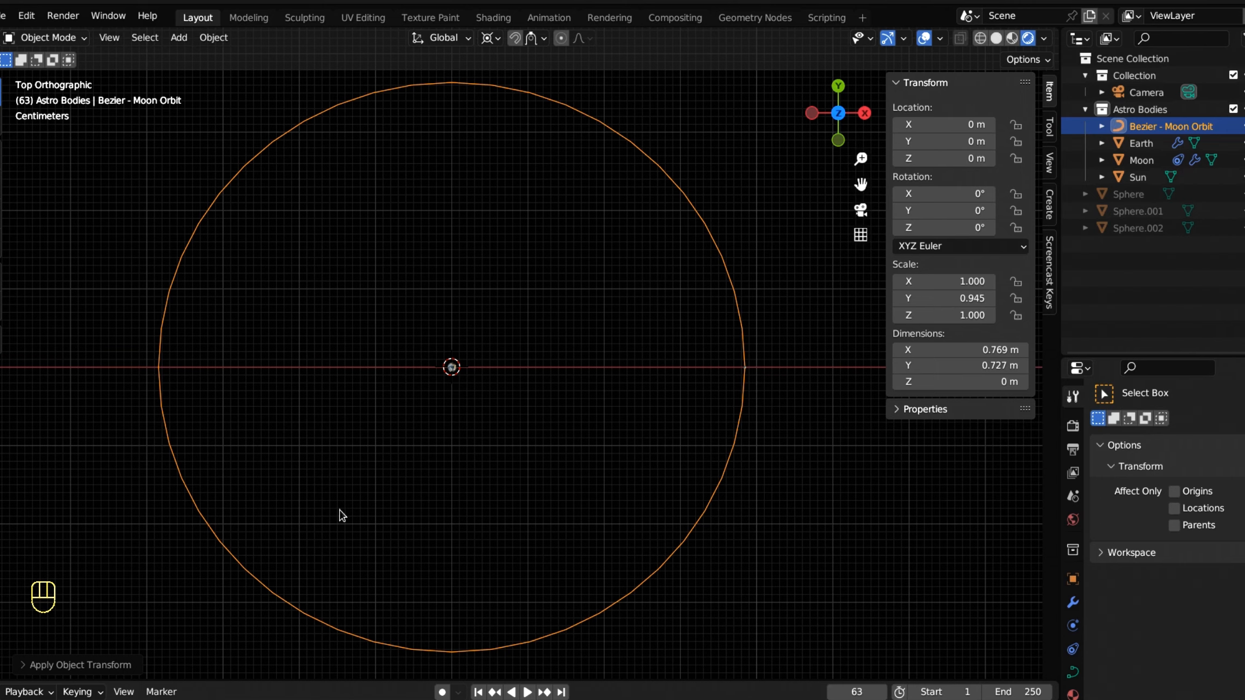
# Step: Add a Bezier circle curve centred on the Sun at the world origin
pyautogui.click(1138, 178)
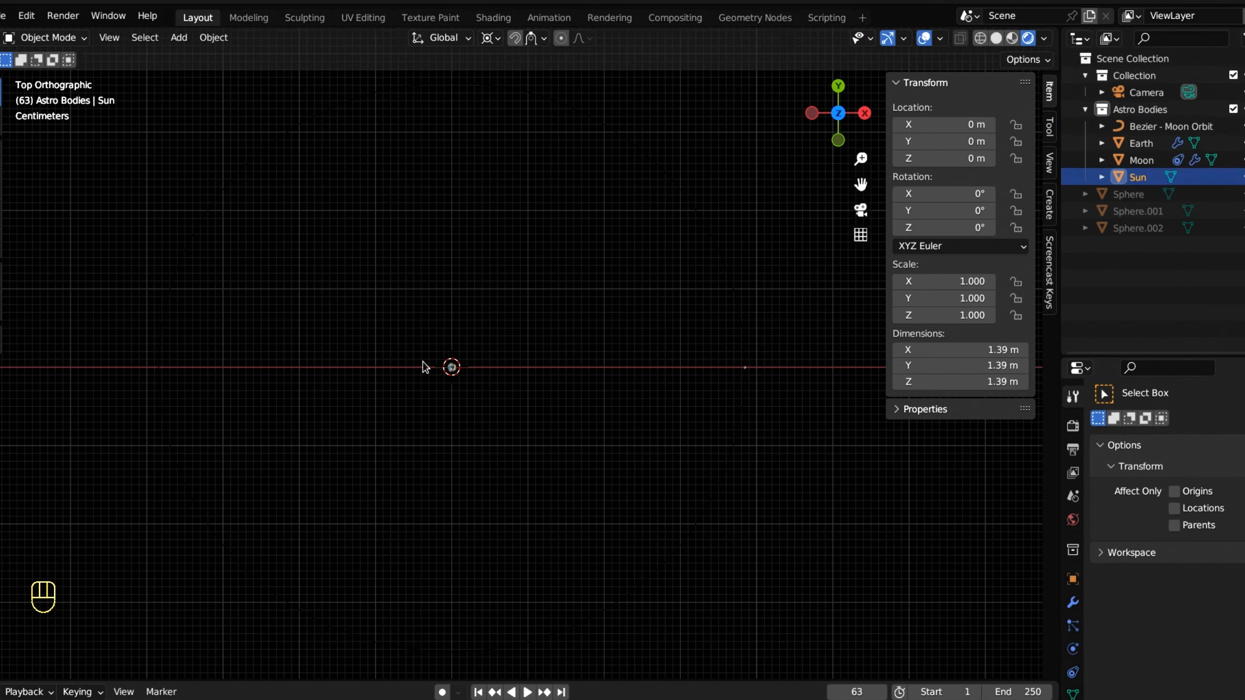
pyautogui.press('KP_Decimal')
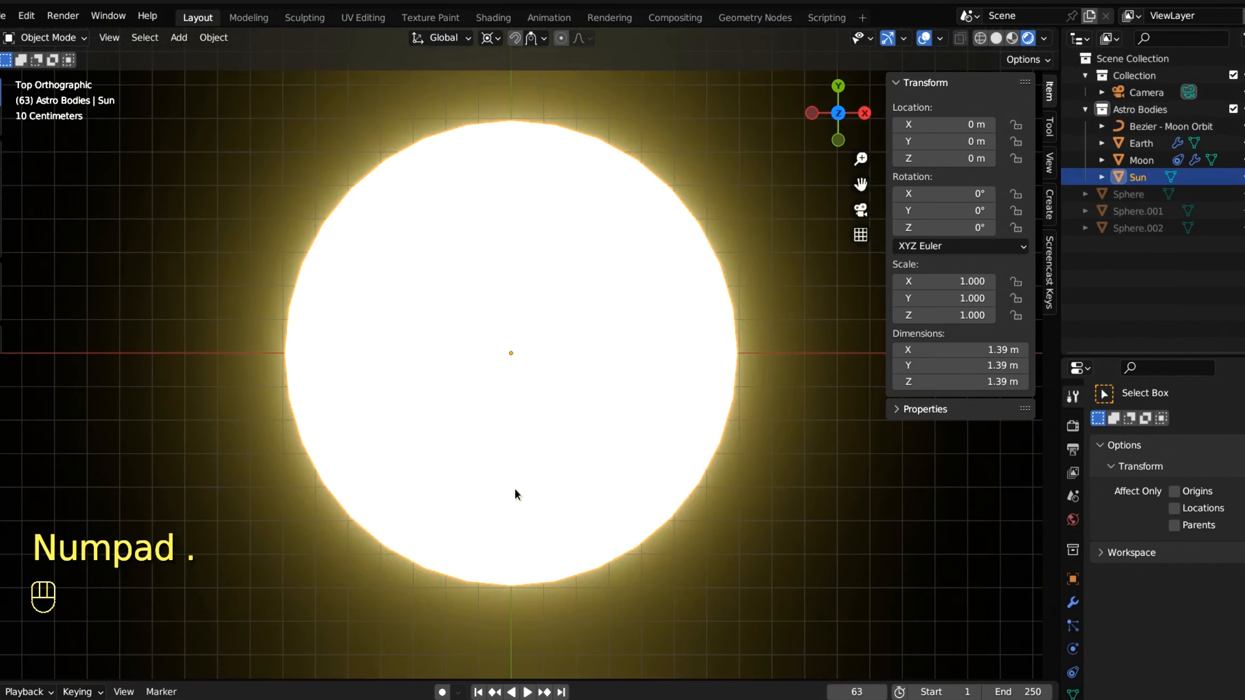
pyautogui.press('n')
pyautogui.scroll(-10, 540, 494)
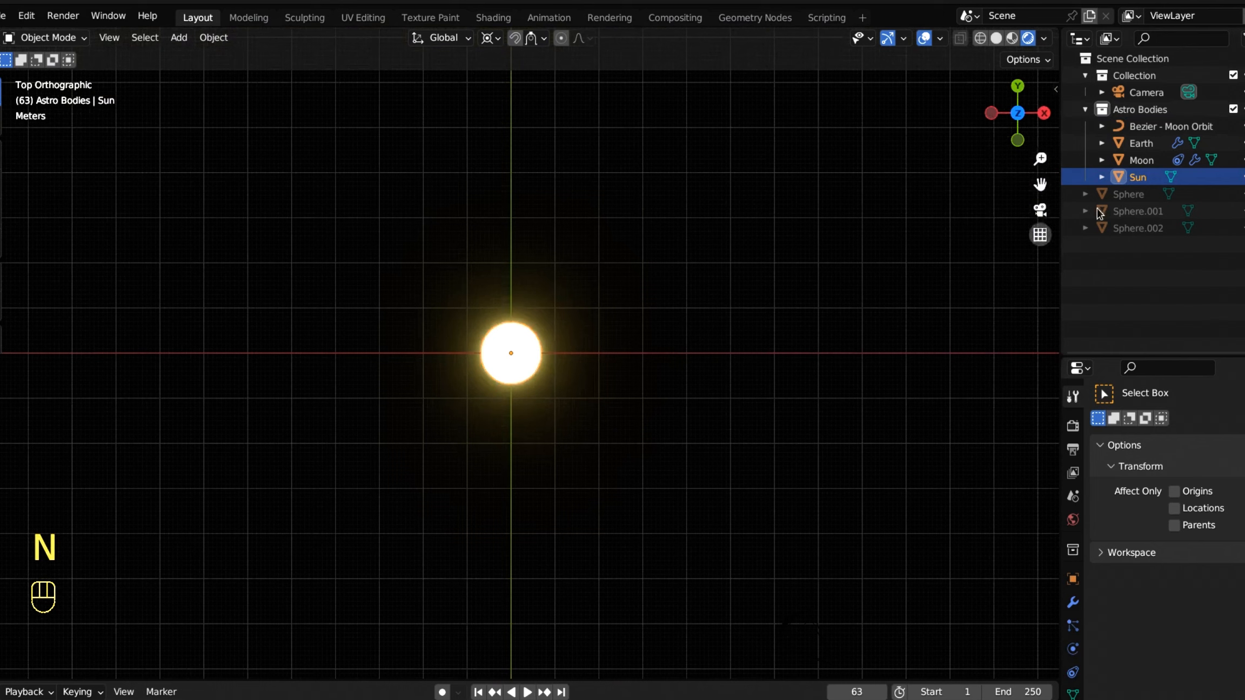
pyautogui.click(1142, 144)
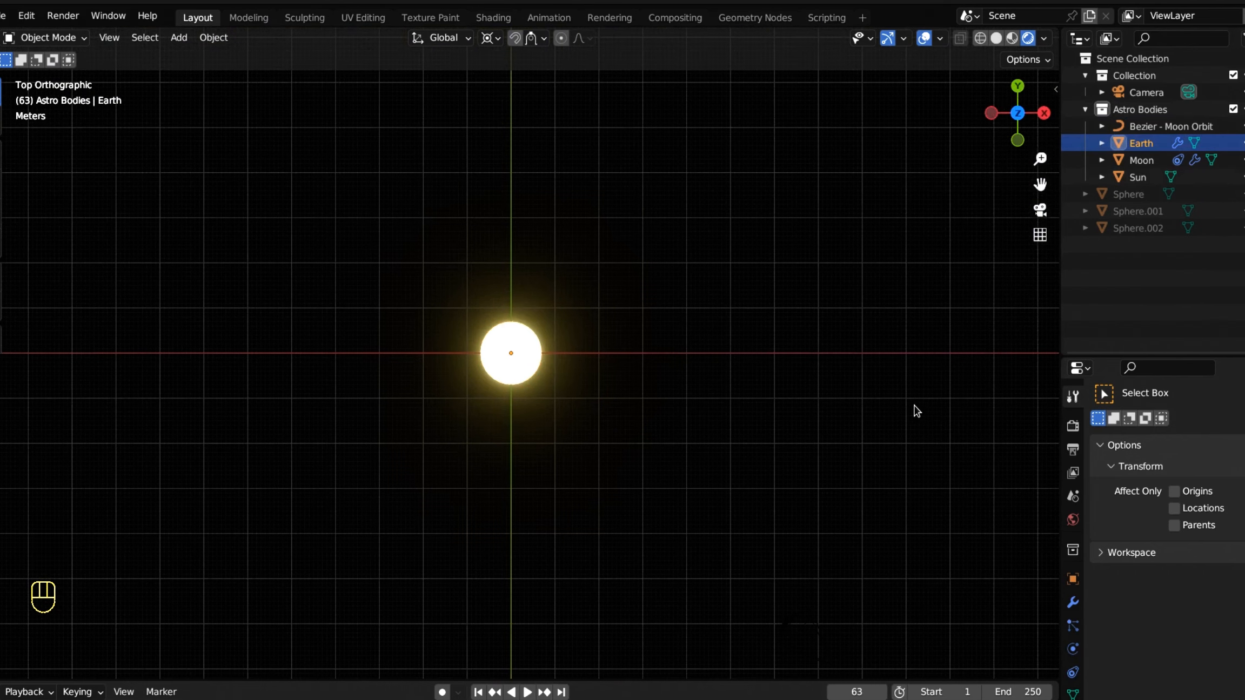
pyautogui.scroll(-3, 916, 411)
pyautogui.scroll(-6, 915, 409)
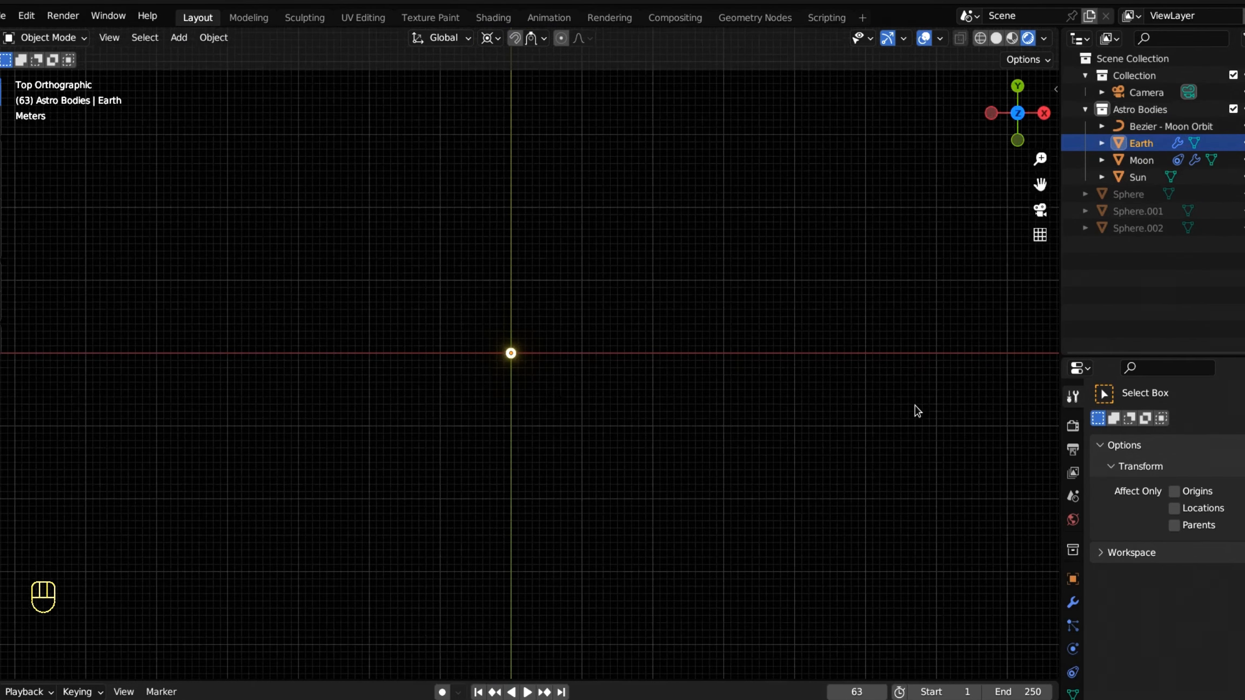
pyautogui.scroll(-4, 915, 406)
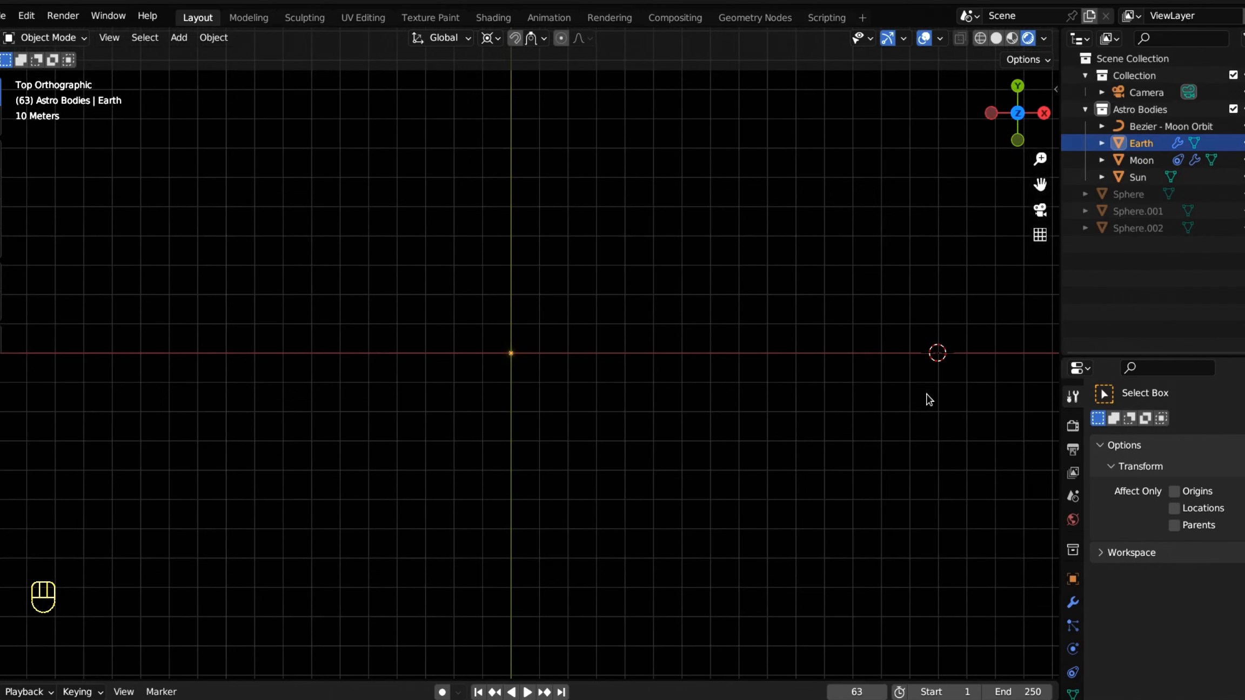
pyautogui.keyDown('shift'); pyautogui.moveTo(927, 393); pyautogui.dragTo(803, 412, button='middle'); pyautogui.keyUp('shift')
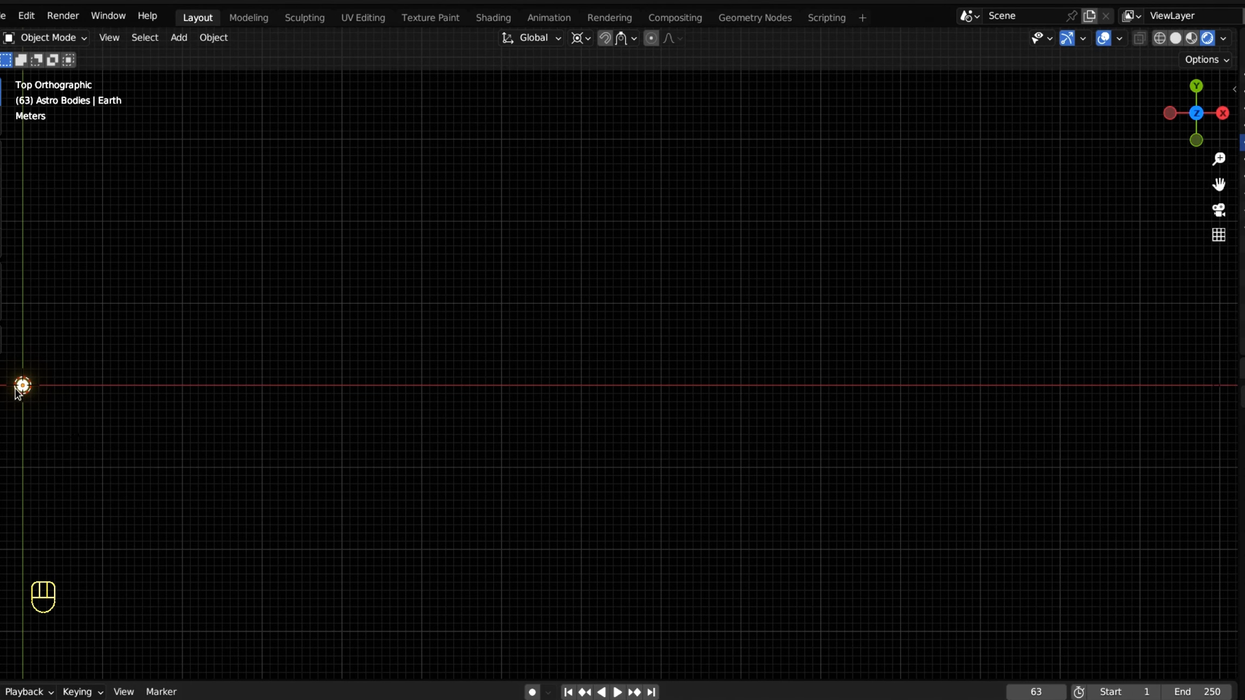
pyautogui.hotkey('shift', 'a')
pyautogui.moveTo(18, 389)
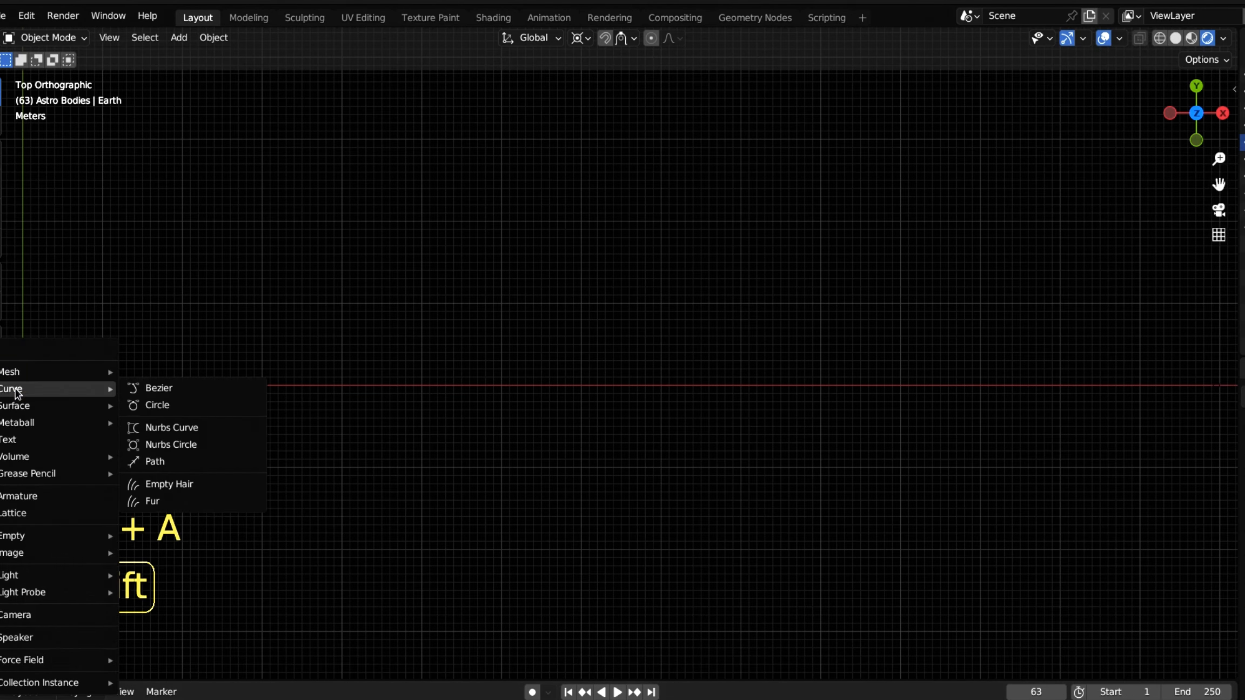
pyautogui.click(168, 407)
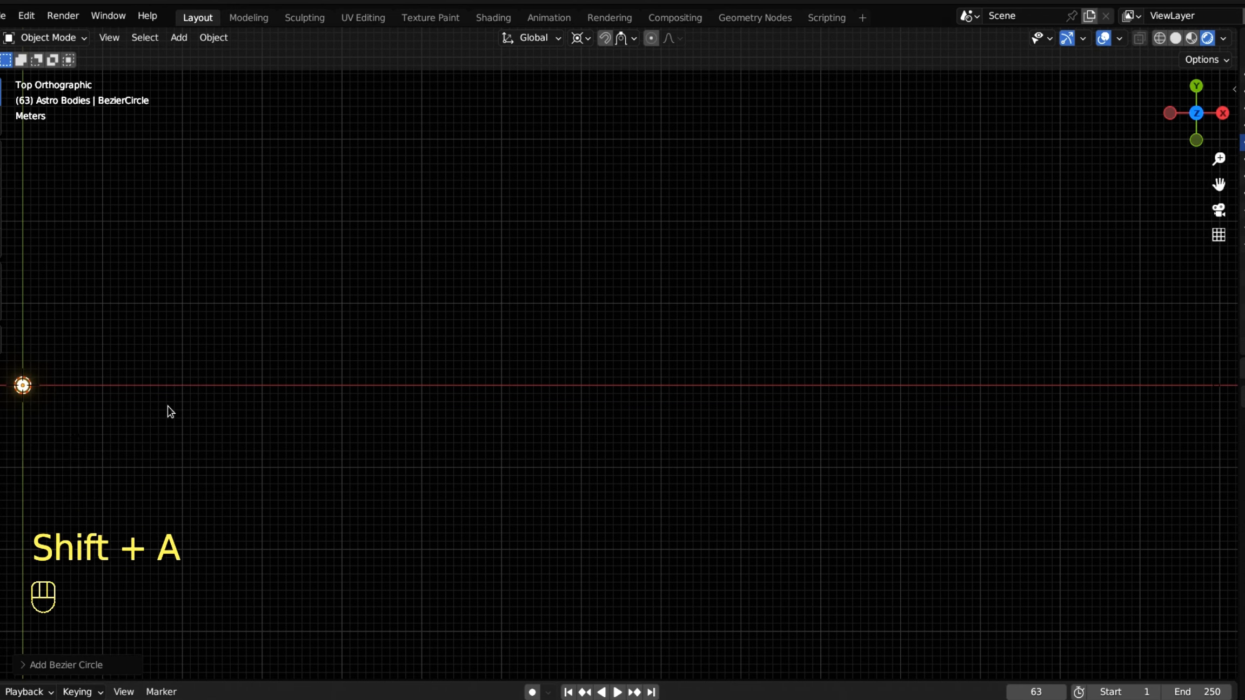
# Step: Scale the Bezier circle up around the Sun in two passes until its edge roughly reaches the Earth
pyautogui.press('s')
pyautogui.press('KP_1')
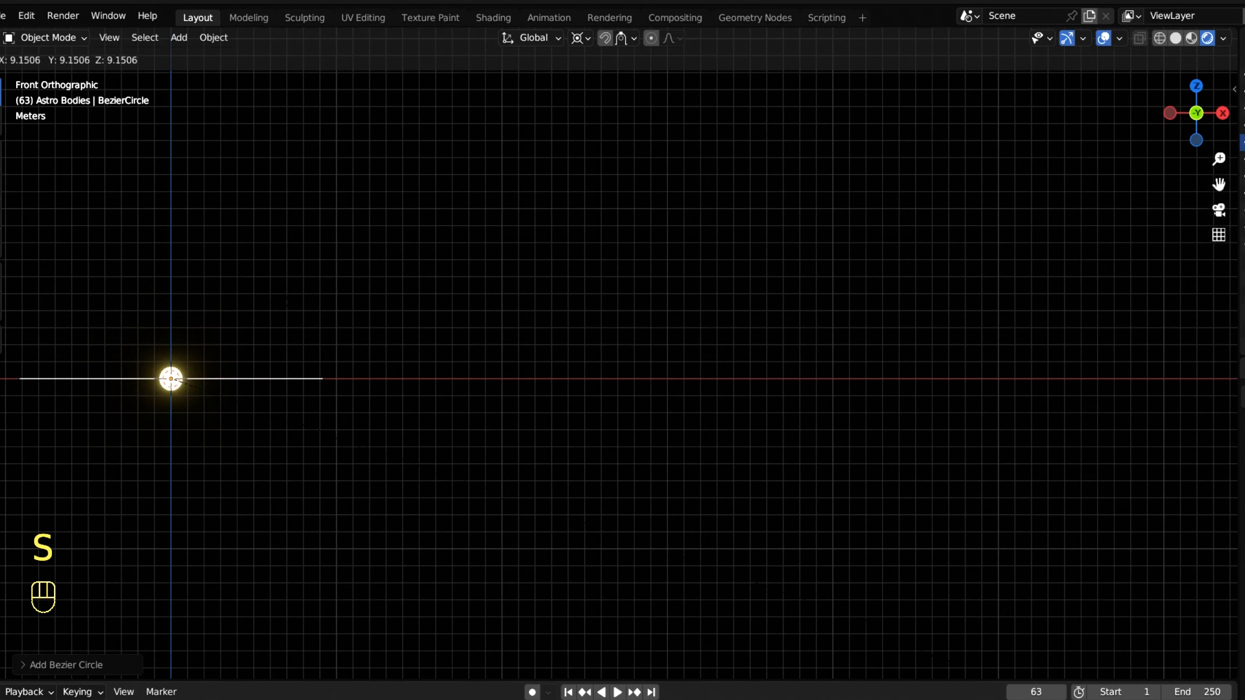
pyautogui.click(853, 613)
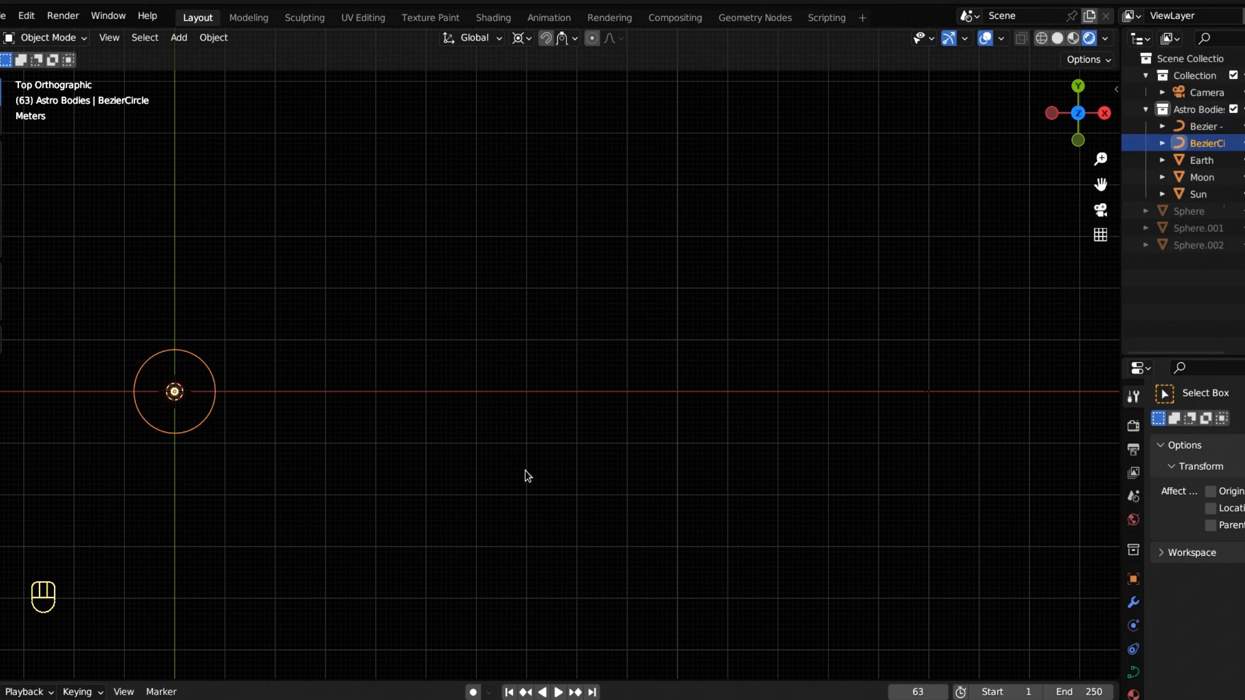
pyautogui.press('s')
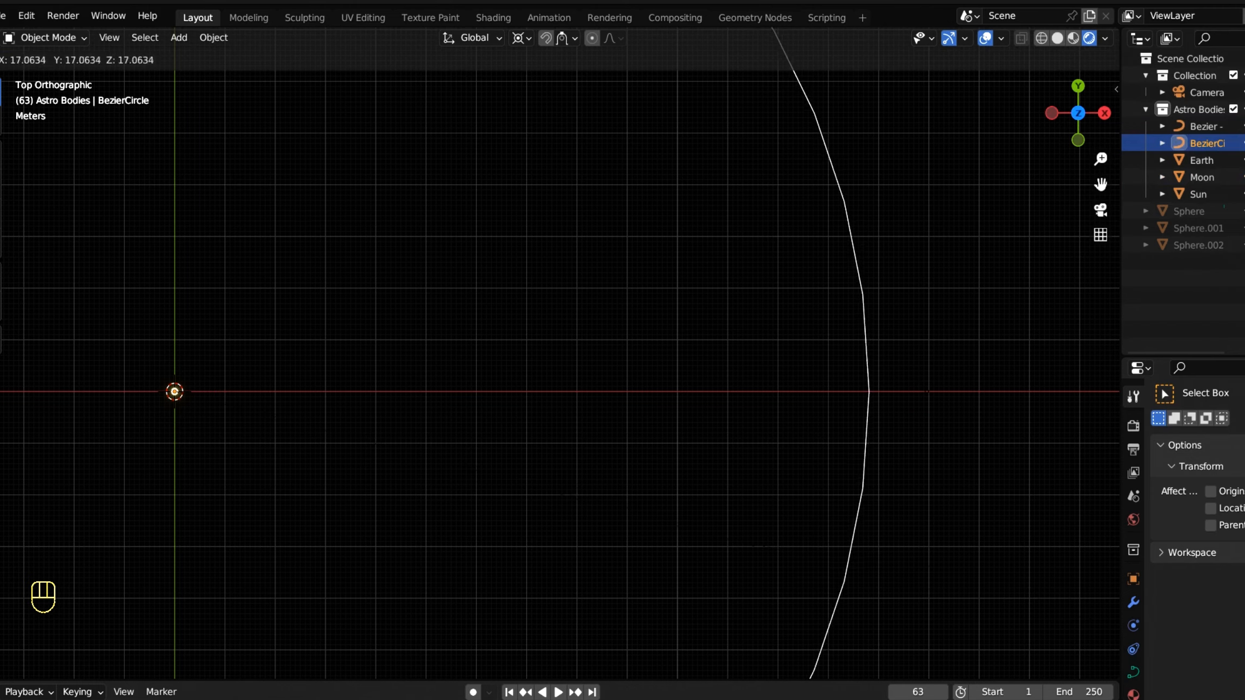
pyautogui.click(913, 200)
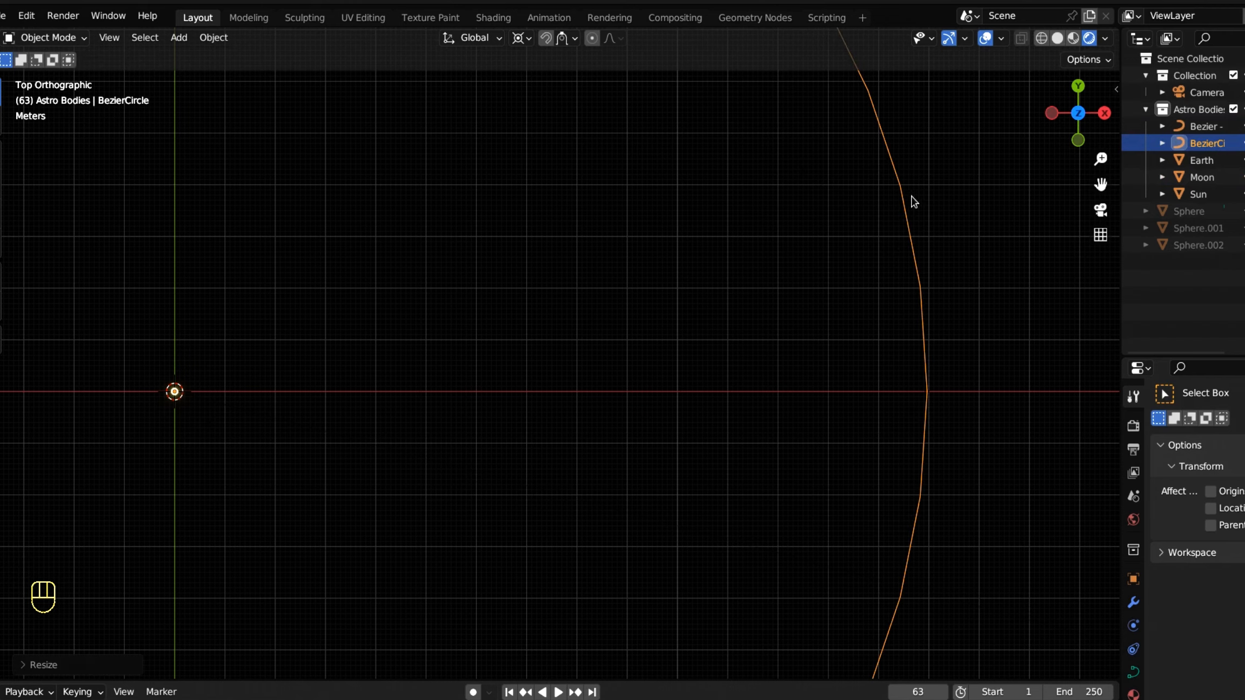
# Step: Zoom in on the Earth and fine-tune the Bezier circle's scale to about 149.6 so it passes through the Earth's centre
pyautogui.click(1200, 160)
pyautogui.press('KP_Decimal')
pyautogui.click(1197, 147)
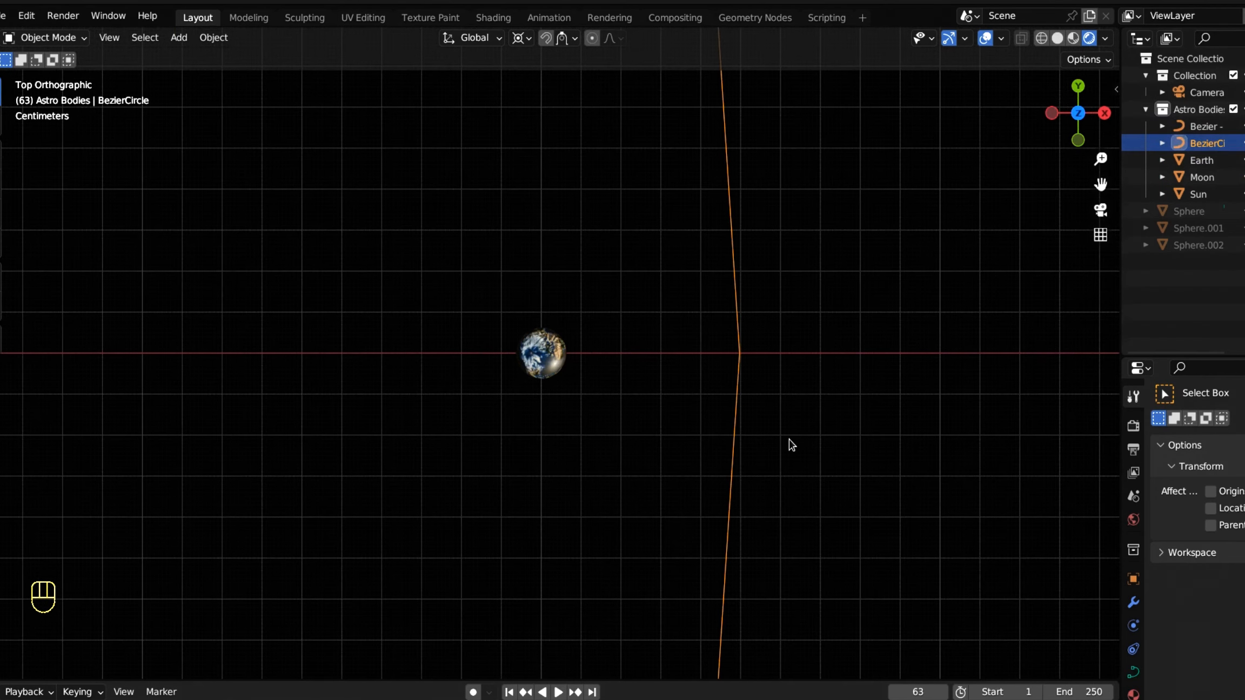
pyautogui.press('s')
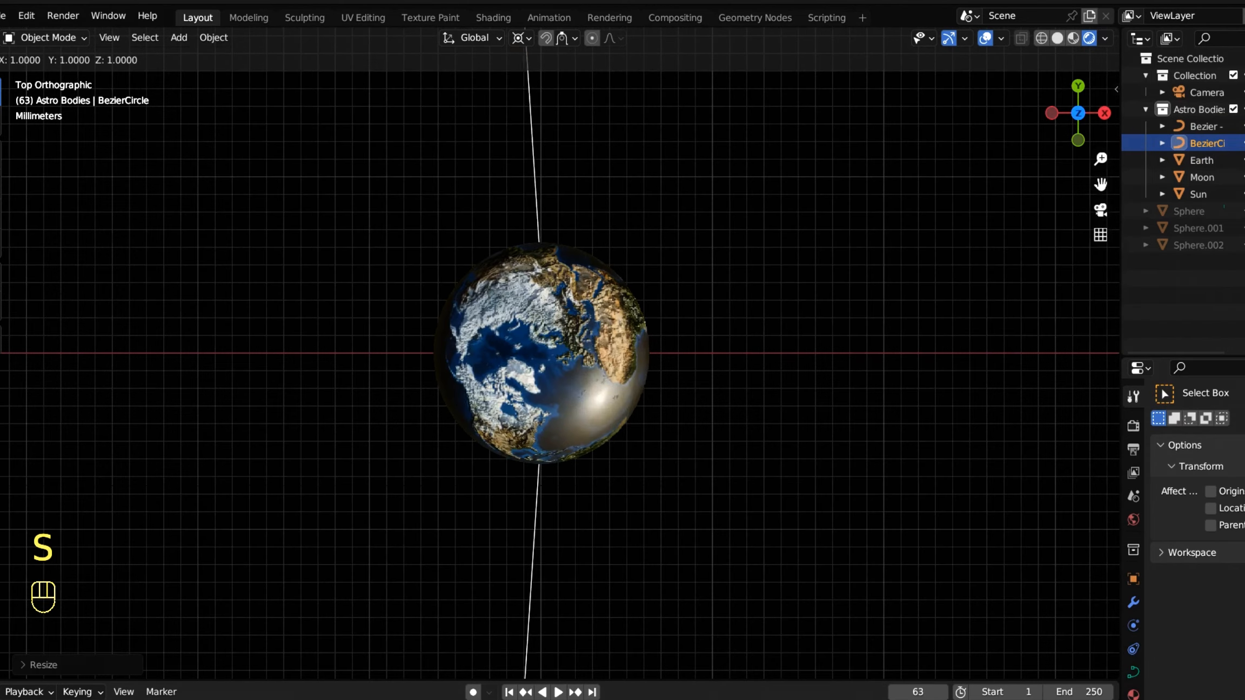
pyautogui.click(658, 489)
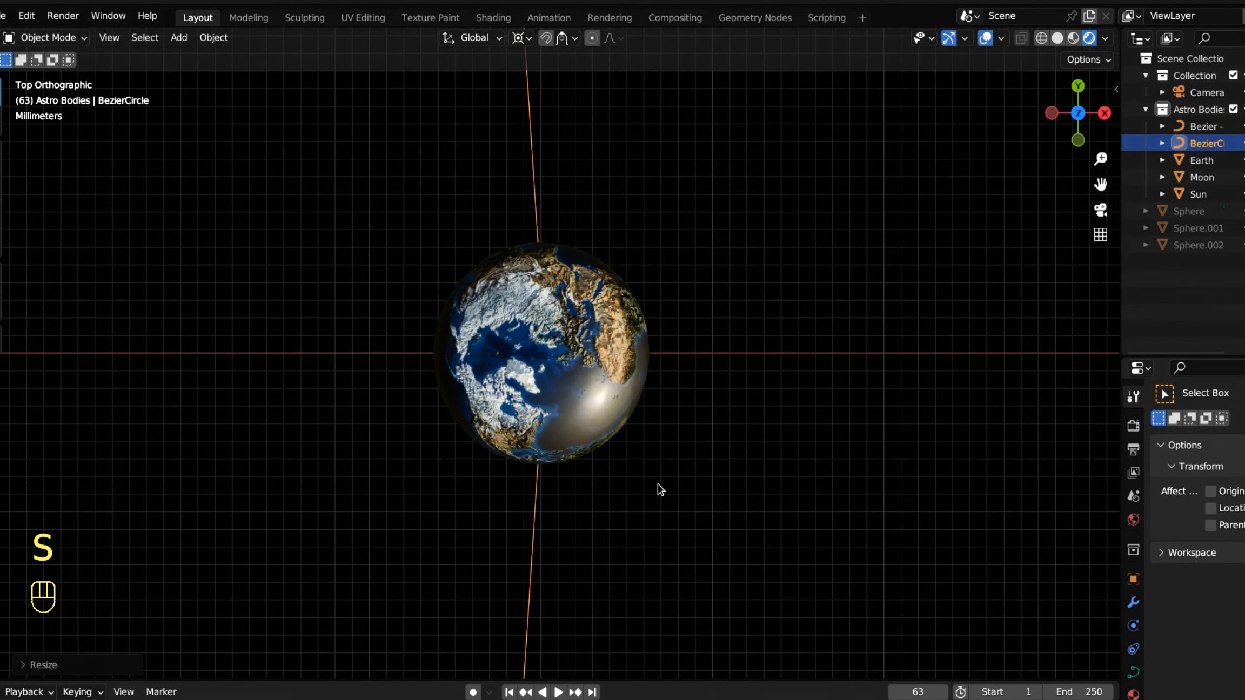
pyautogui.press('KP_1')
# Step: Rename the new Bezier circle as Bezier - Earth Orbit
pyautogui.doubleClick(1179, 142)
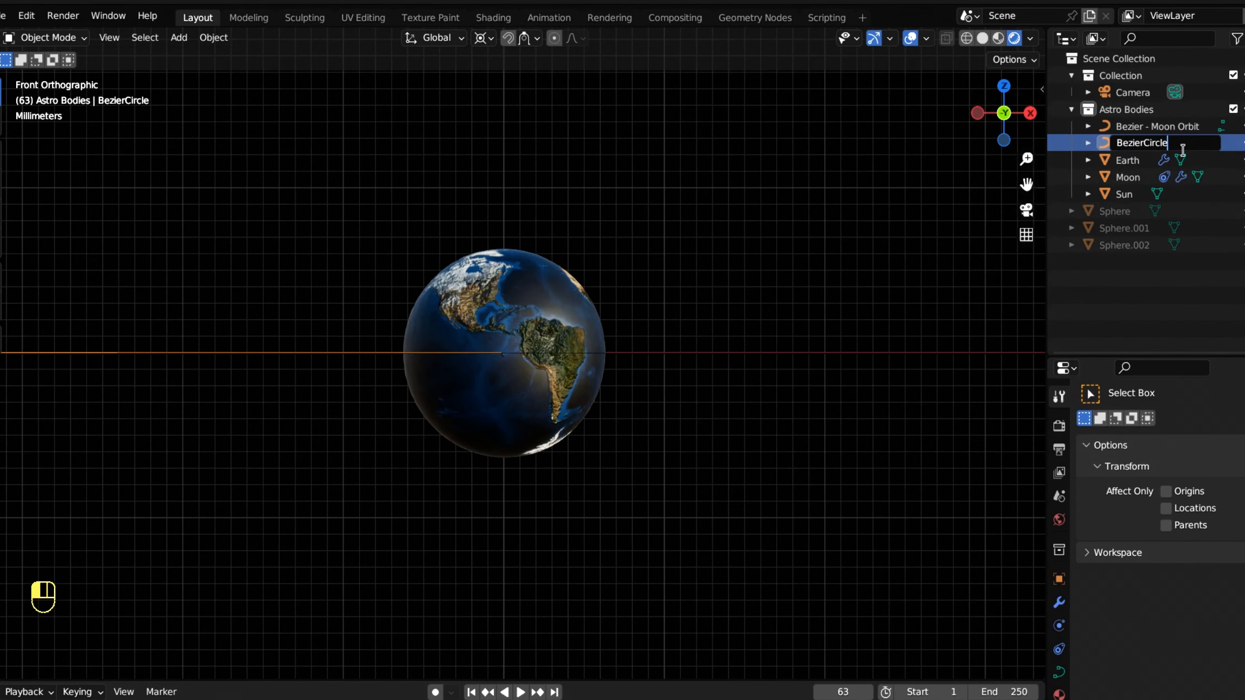
pyautogui.press('BackSpace')
pyautogui.press('BackSpace')
pyautogui.press('BackSpace')
pyautogui.press('BackSpace')
pyautogui.press('BackSpace')
pyautogui.press('BackSpace')
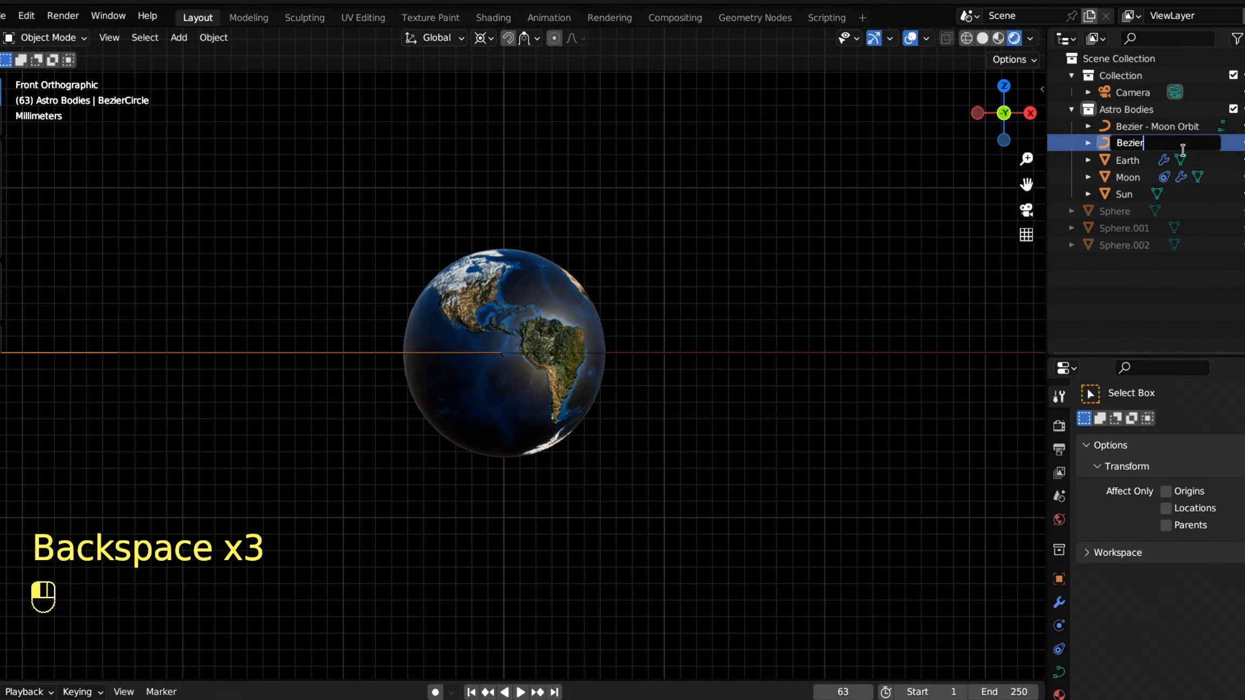
pyautogui.write('- Earth Orbit')
pyautogui.press('Return')
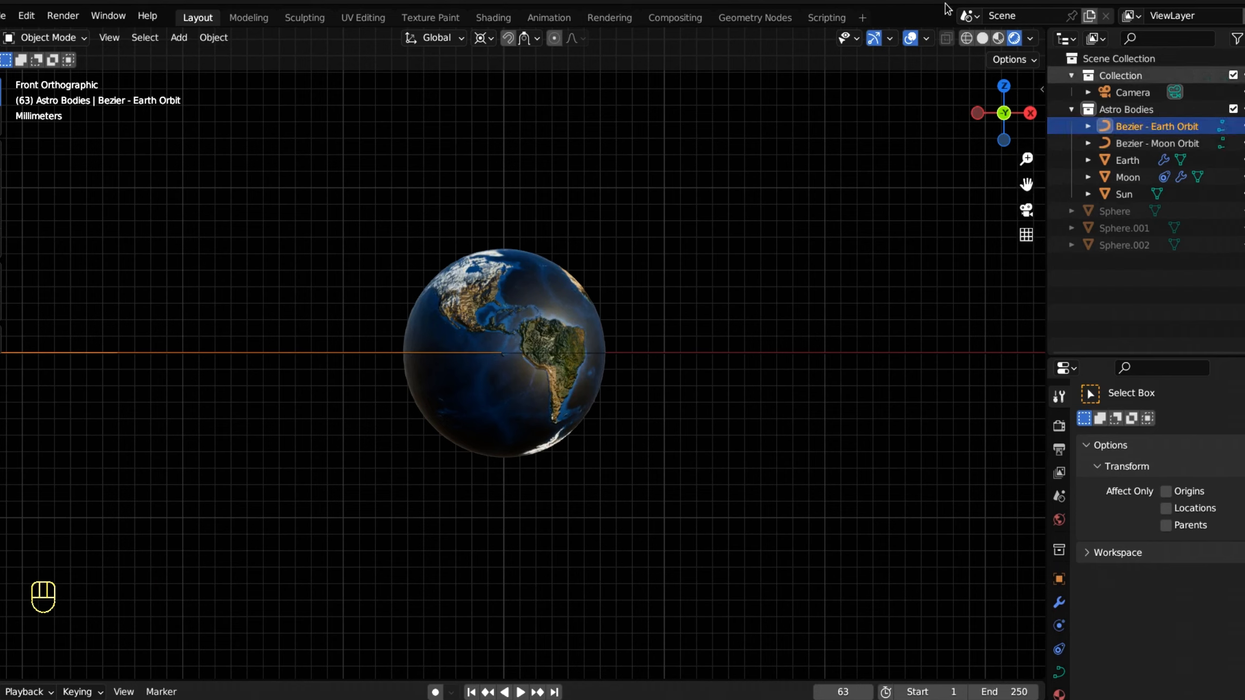
# Step: Apply all transforms of the Bezier - Earth Orbit curve and set its Y scale to 1-0.0167 for the elliptical shape
pyautogui.press('n')
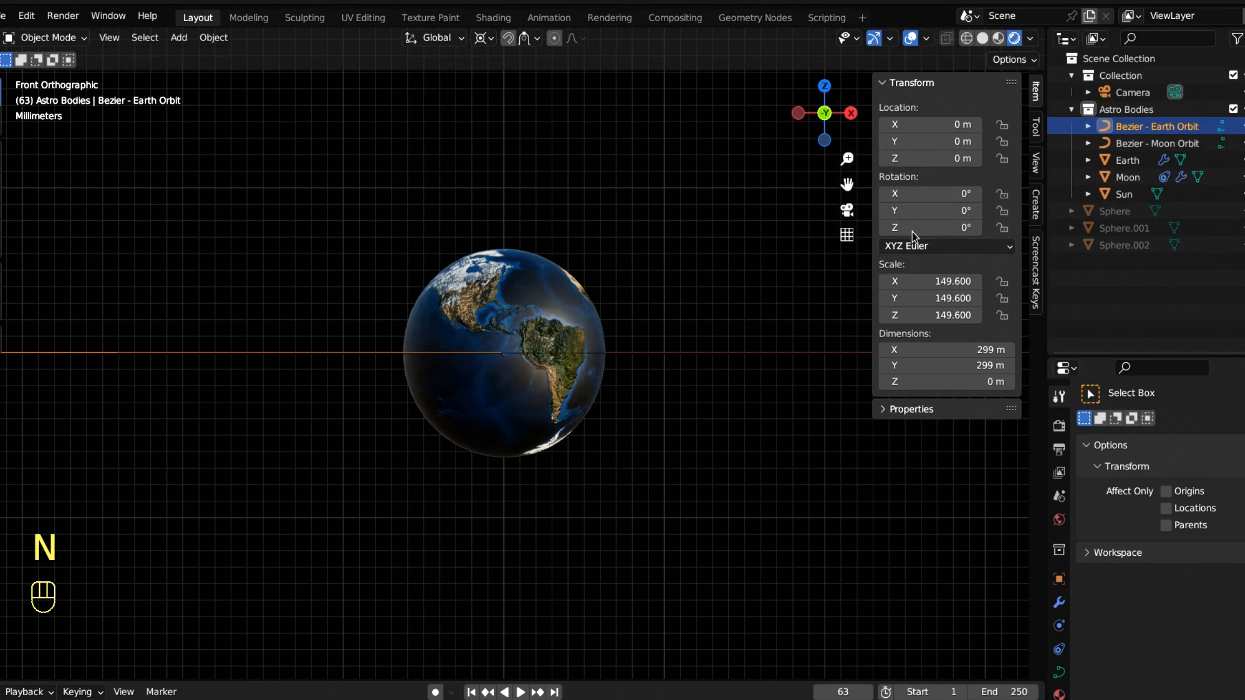
pyautogui.scroll(-3, 316, 436)
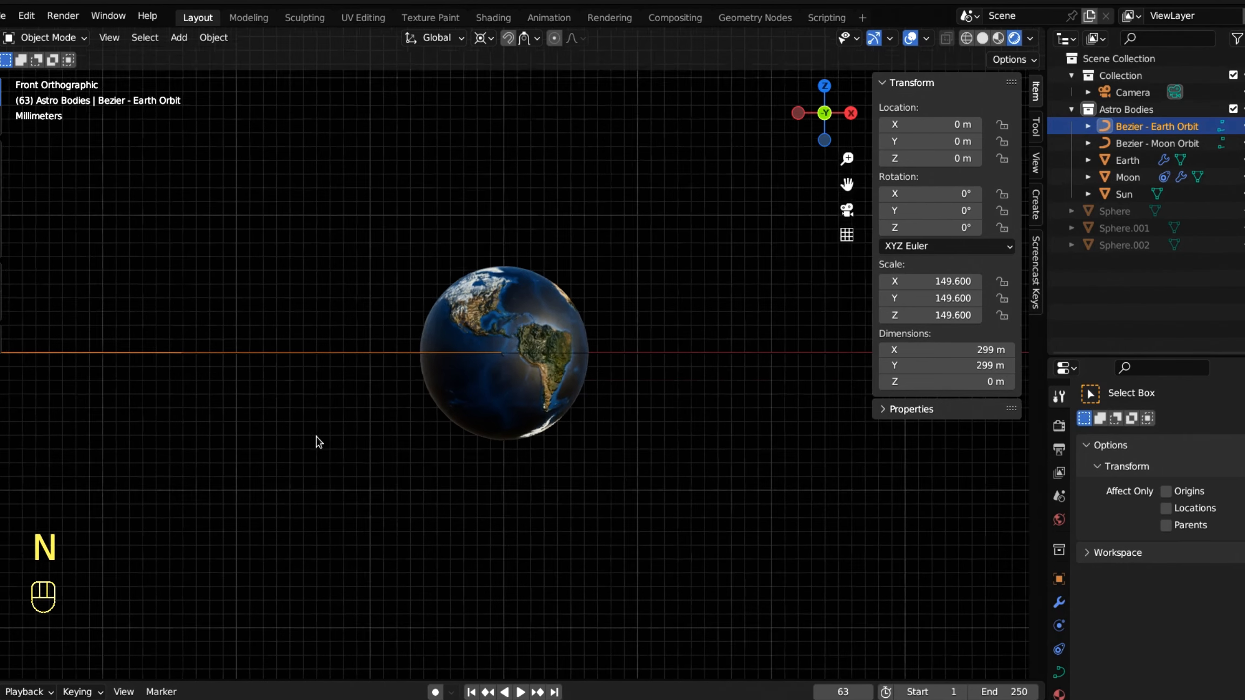
pyautogui.press('KP_7')
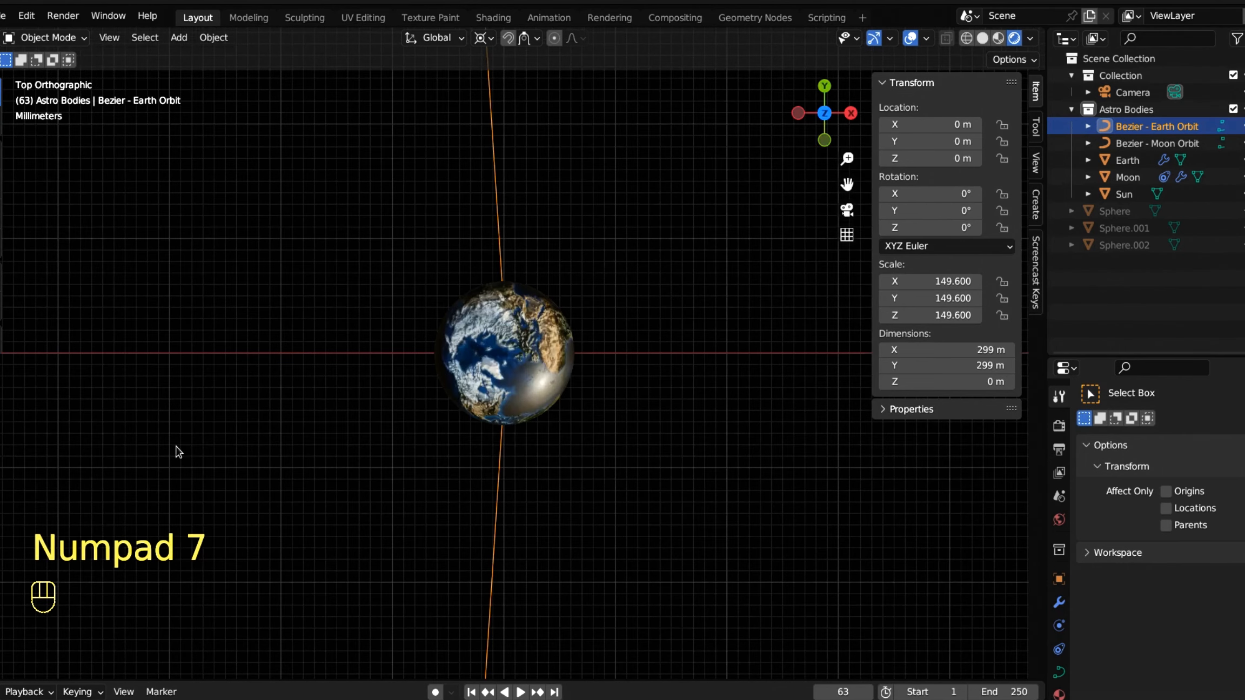
pyautogui.scroll(-10, 285, 447)
pyautogui.scroll(-15, 287, 450)
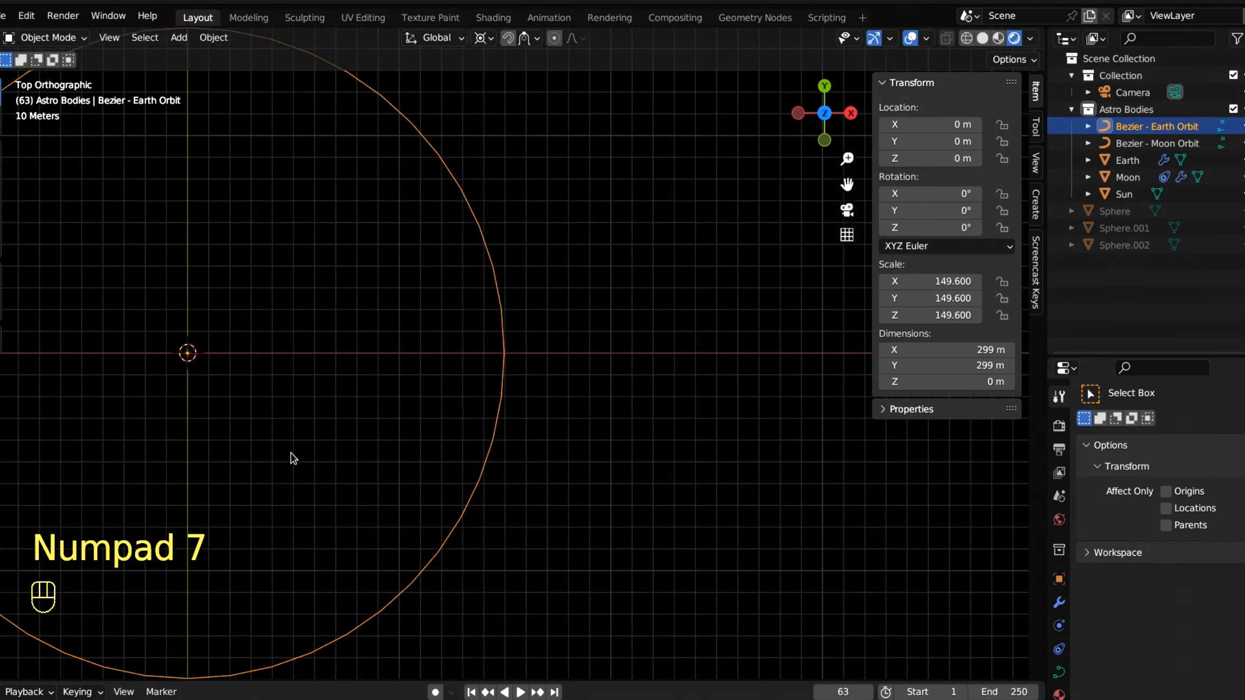
pyautogui.scroll(-3, 291, 433)
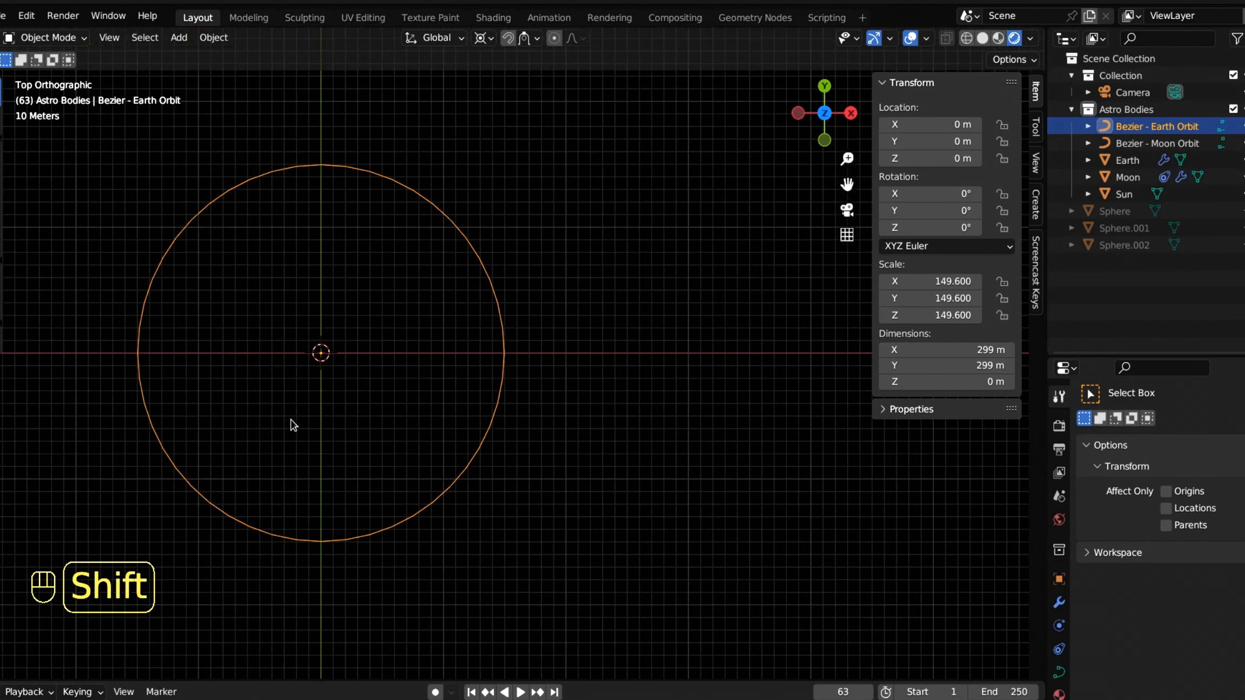
pyautogui.keyDown('shift'); pyautogui.moveTo(292, 422); pyautogui.dragTo(431, 431, button='middle'); pyautogui.keyUp('shift')
pyautogui.scroll(1, 464, 433)
pyautogui.scroll(1, 470, 449)
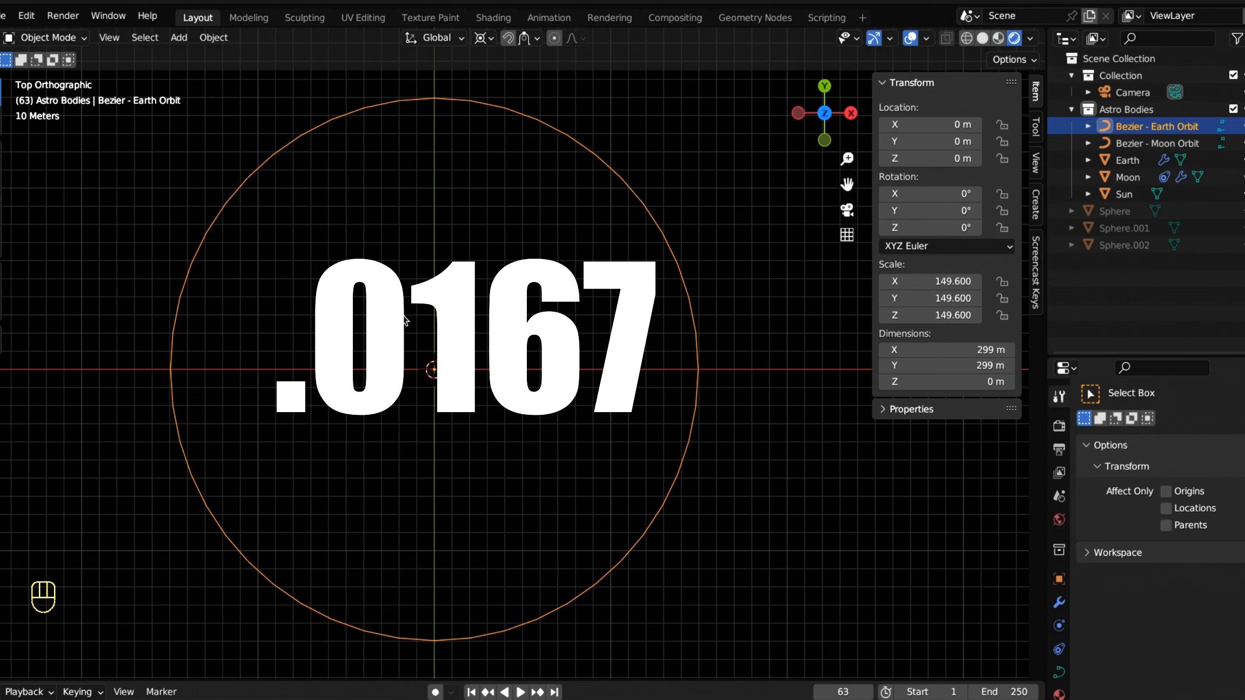
pyautogui.hotkey('ctrl', 'a')
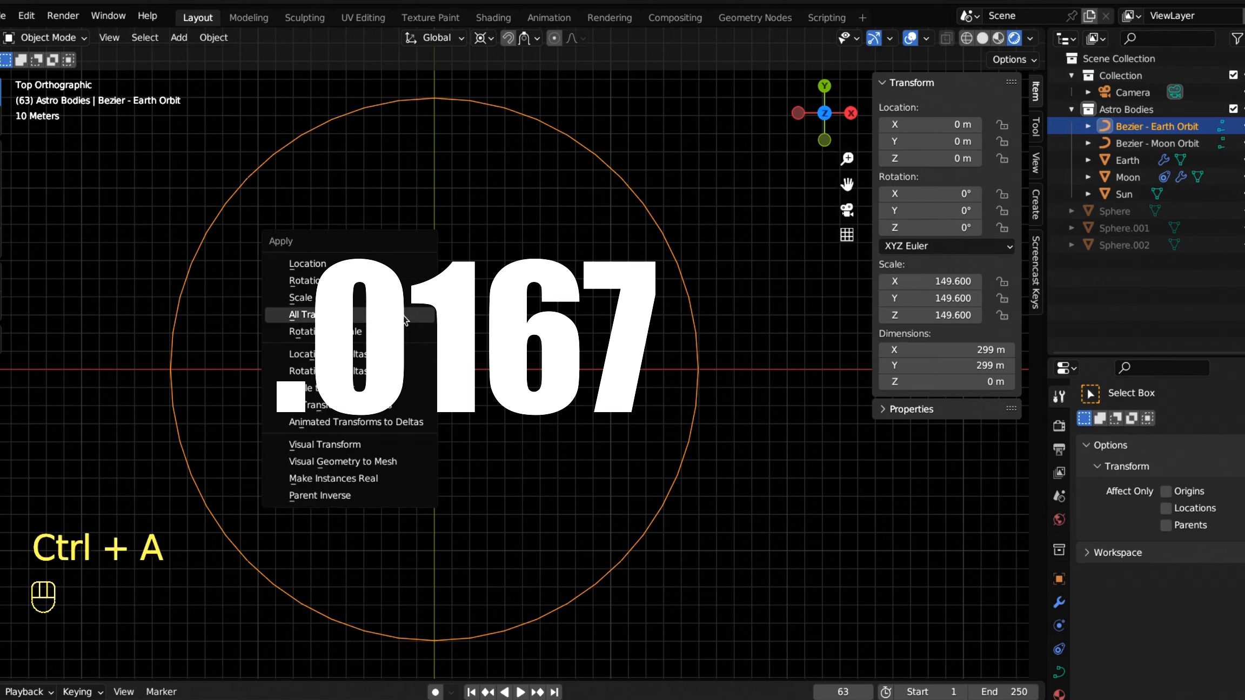
pyautogui.click(404, 317)
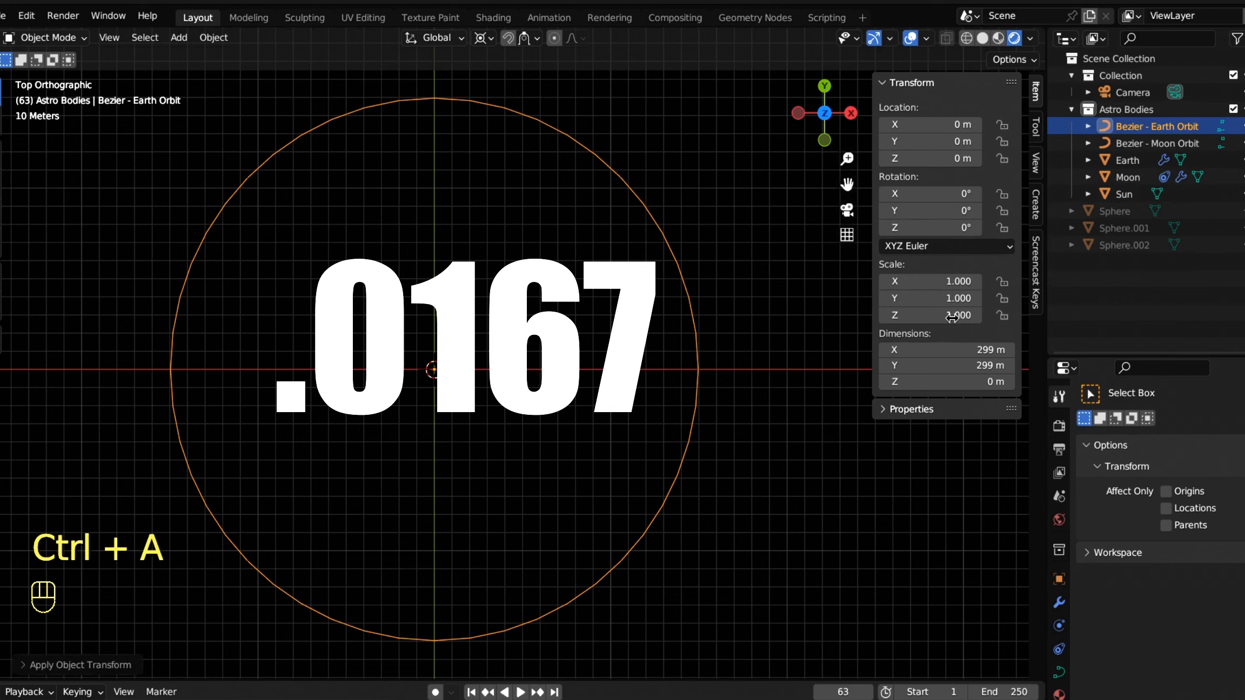
pyautogui.click(961, 292)
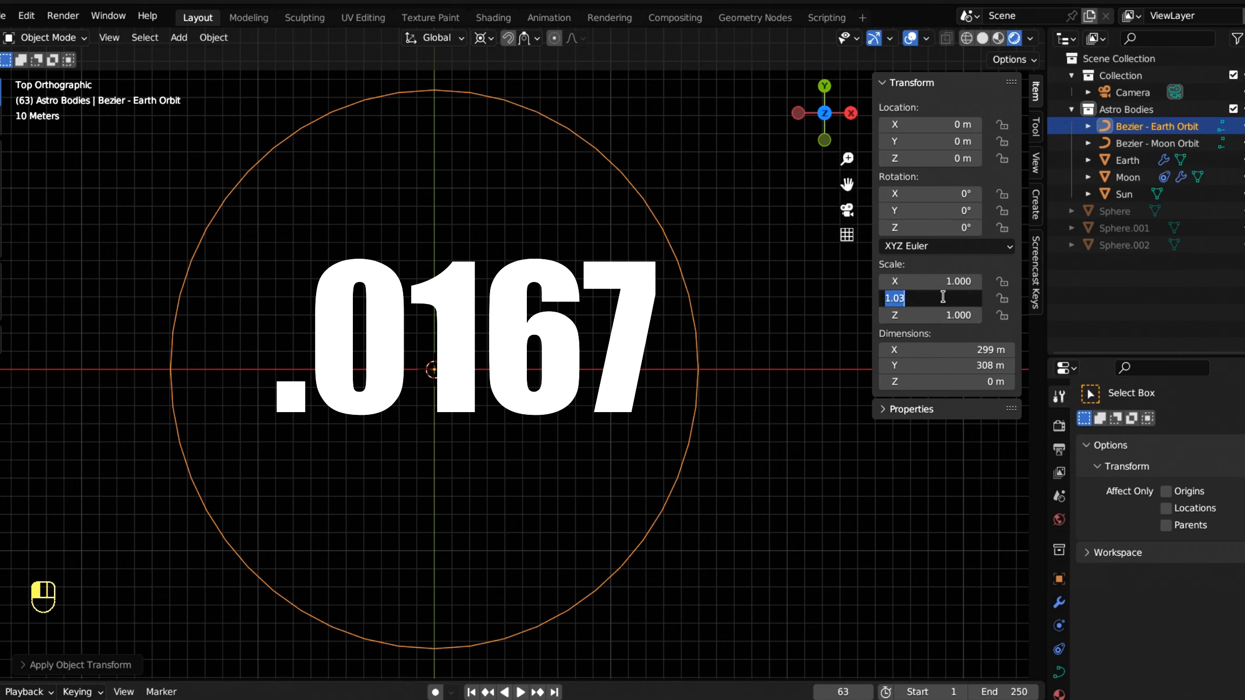
pyautogui.write('1-0.0167')
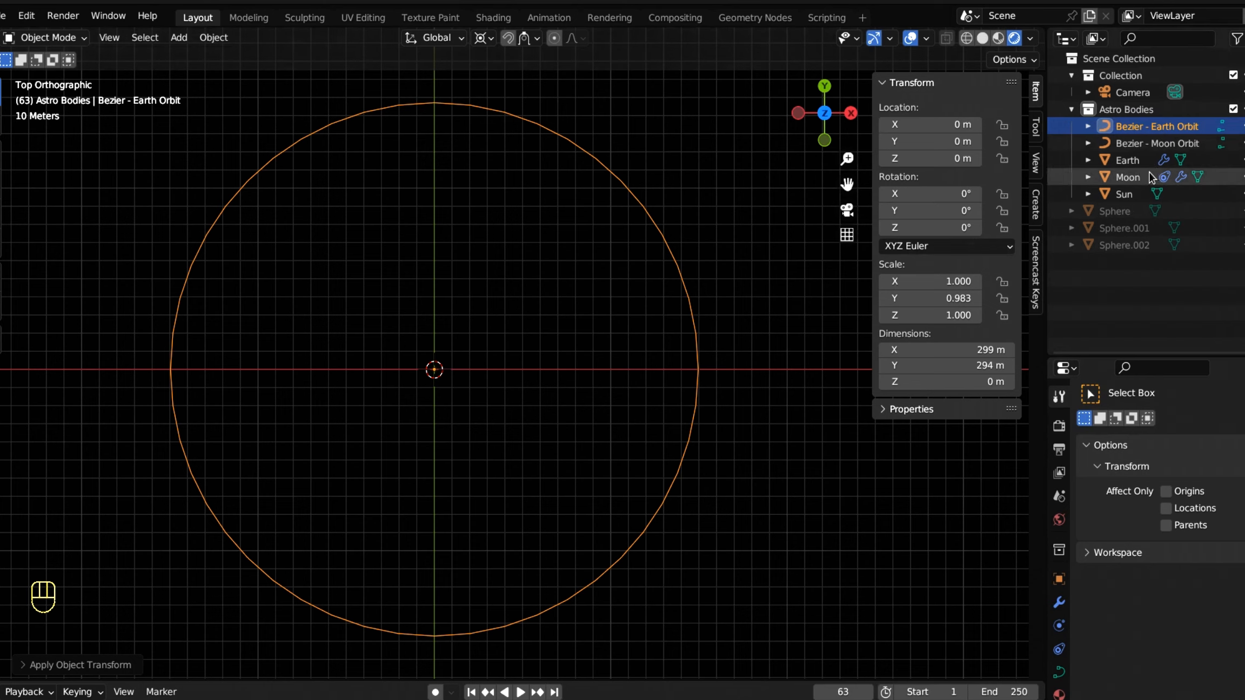
# Step: Parent the Bezier - Earth Orbit curve to the Sun
pyautogui.keyDown('ctrl'); pyautogui.click(1127, 194); pyautogui.keyUp('ctrl')
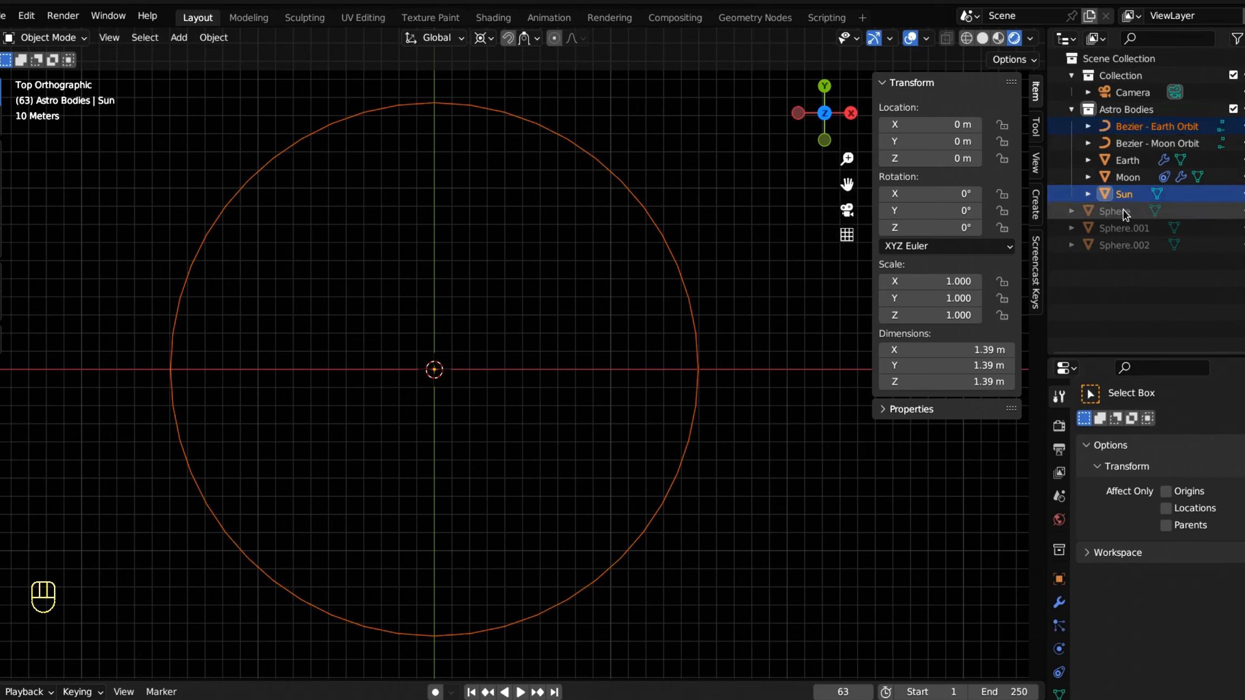
pyautogui.hotkey('ctrl', 'p')
pyautogui.click(710, 288)
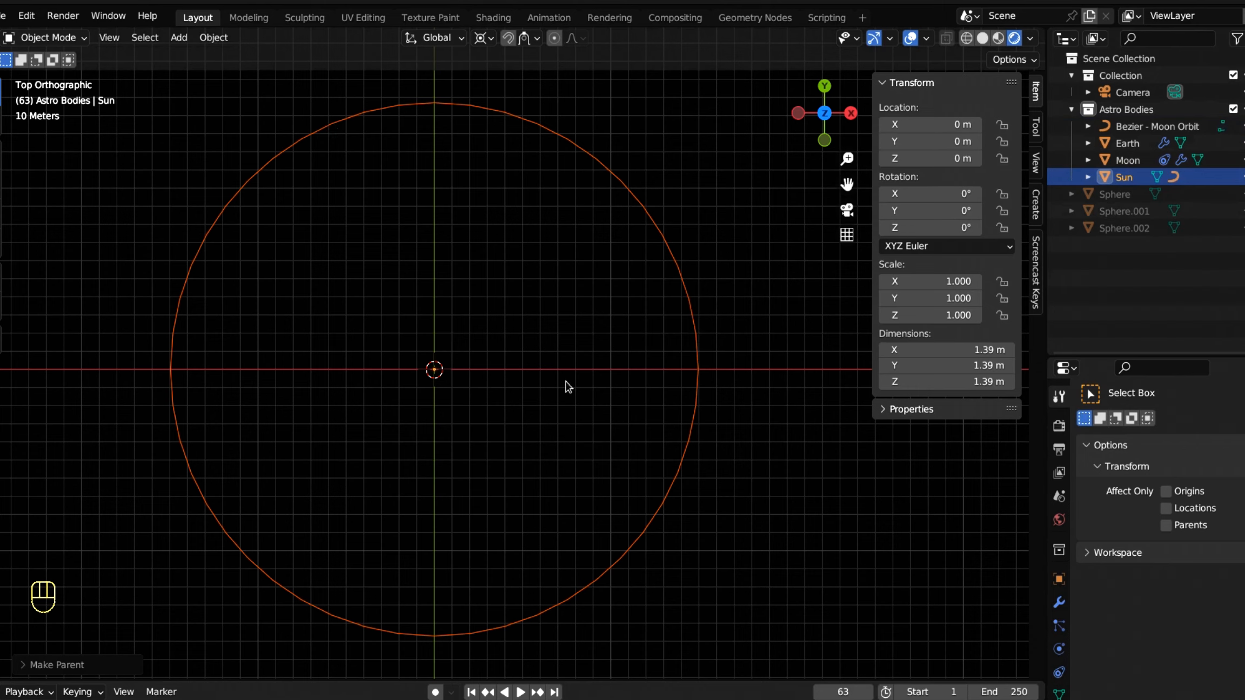
# Step: Parent the Bezier - Moon Orbit curve to the Earth, using the plain Object parent type
pyautogui.click(1152, 132)
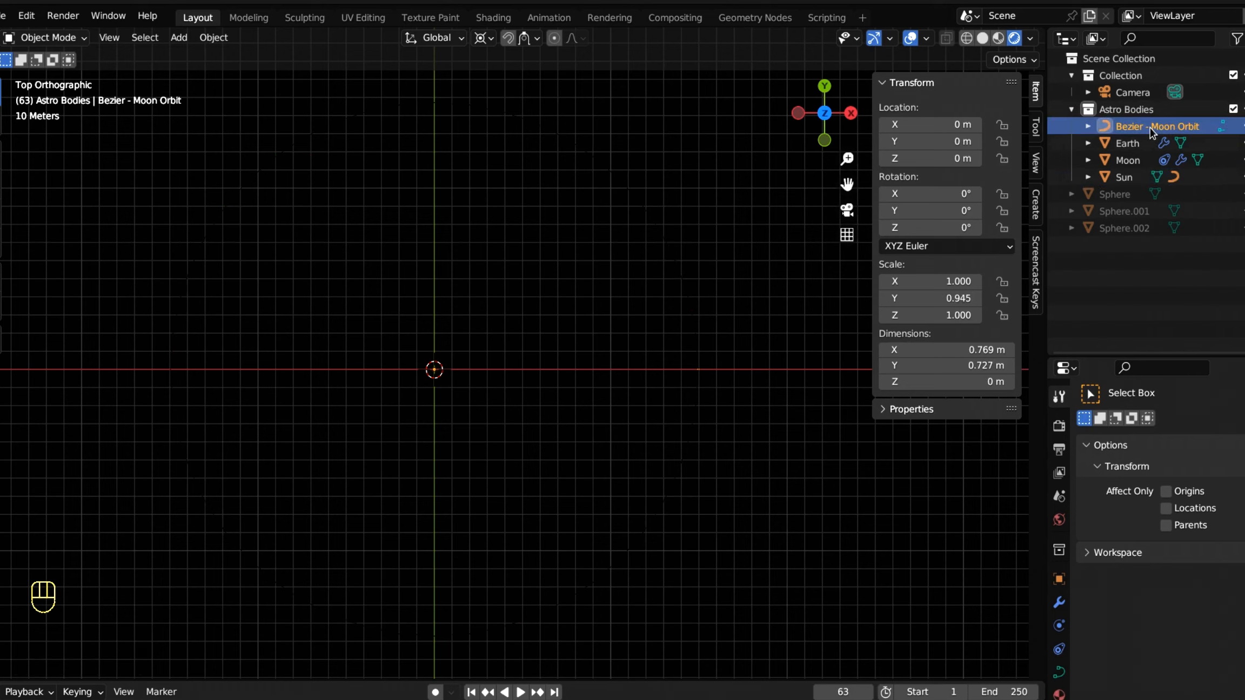
pyautogui.keyDown('ctrl'); pyautogui.click(1134, 144); pyautogui.keyUp('ctrl')
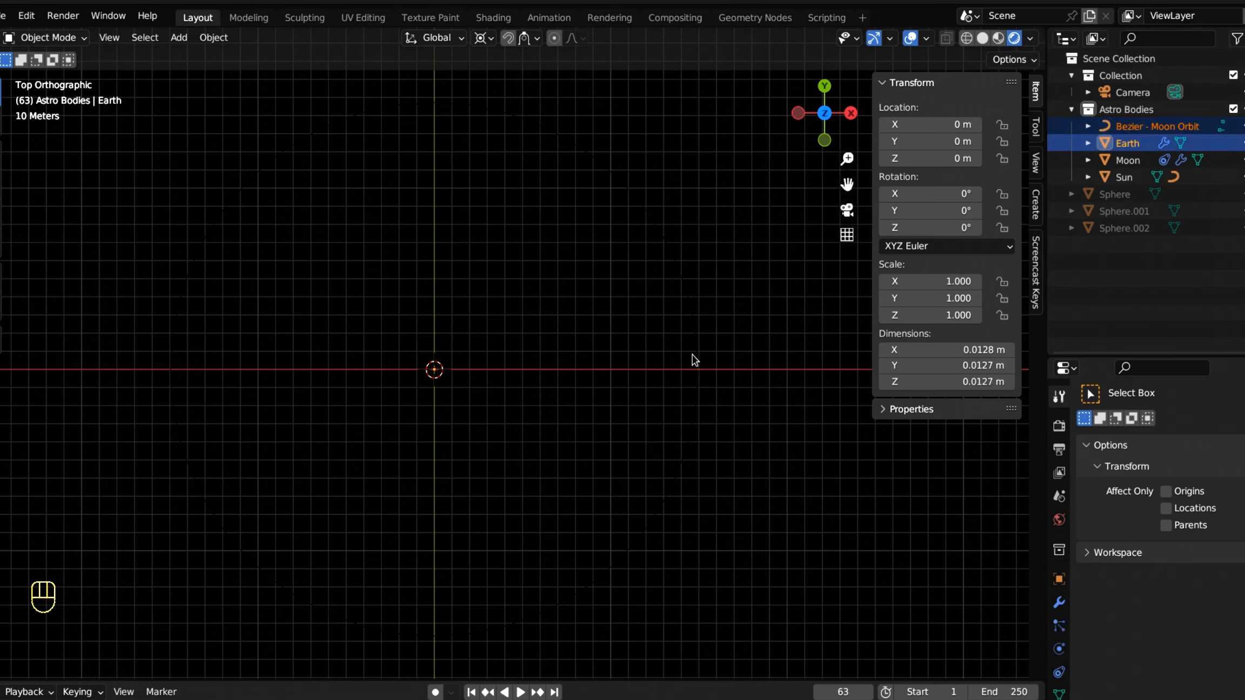
pyautogui.hotkey('ctrl', 'p')
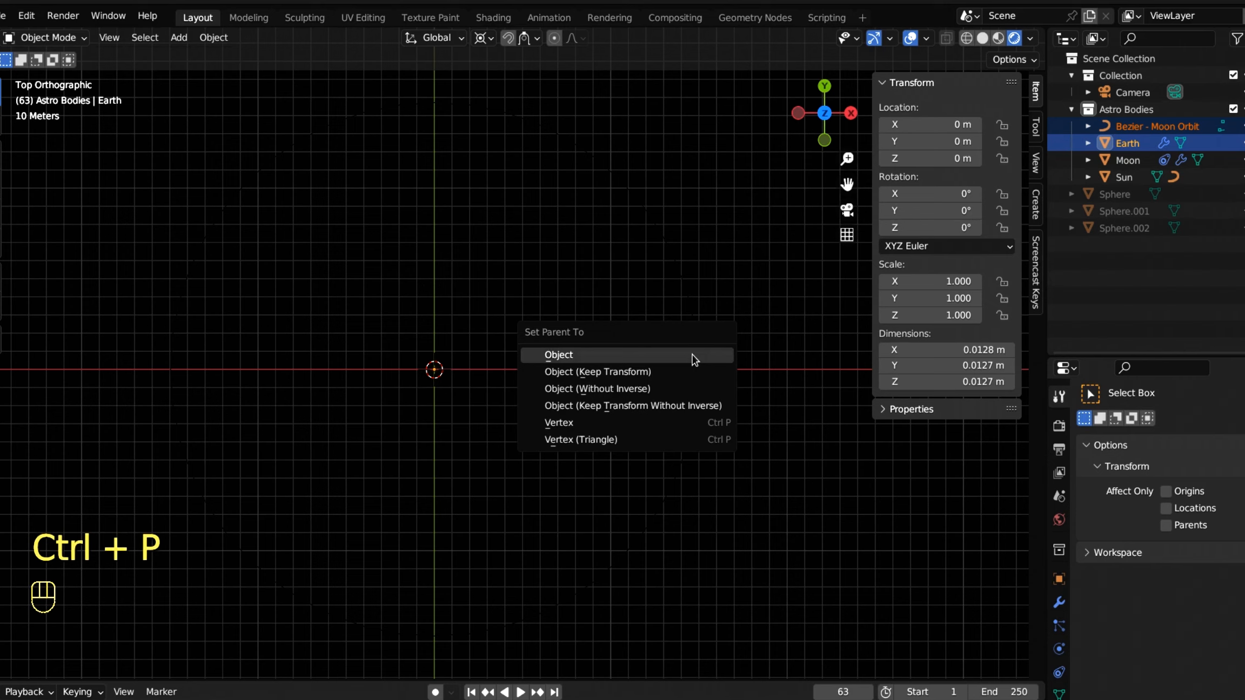
pyautogui.click(693, 359)
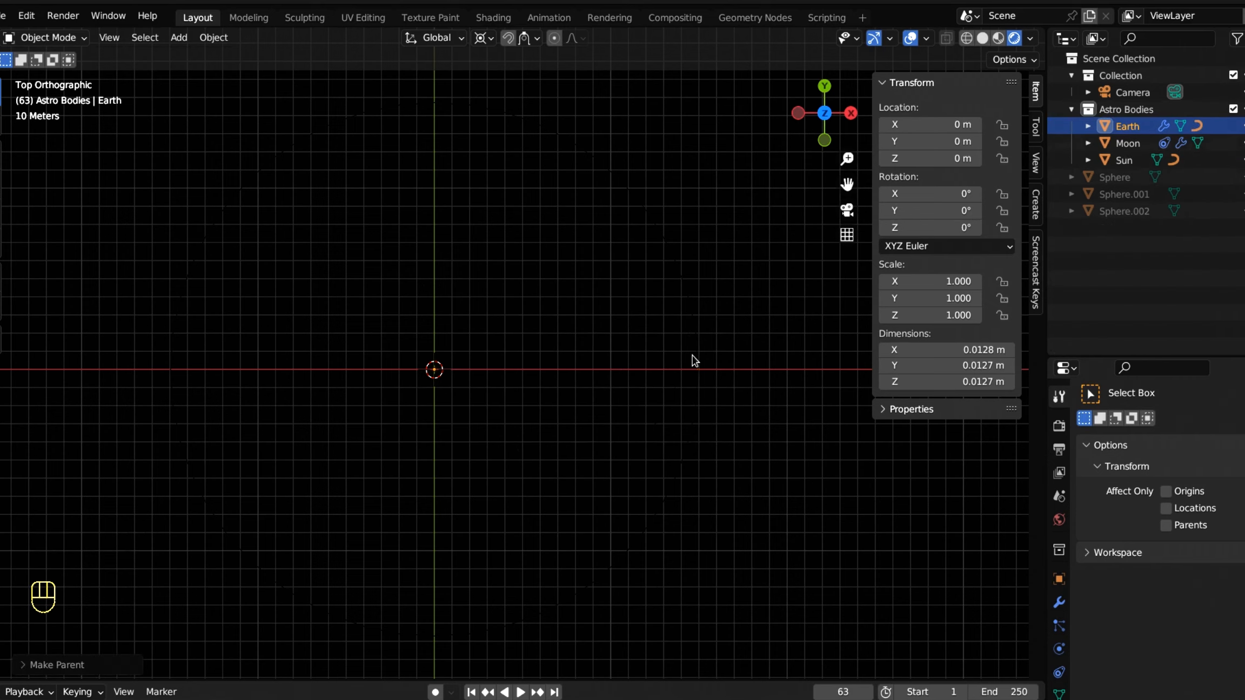
# Step: Examine the orbit curves parented under the Earth and the Sun, and the Moon's placement relative to the Earth from the top view
pyautogui.click(1088, 125)
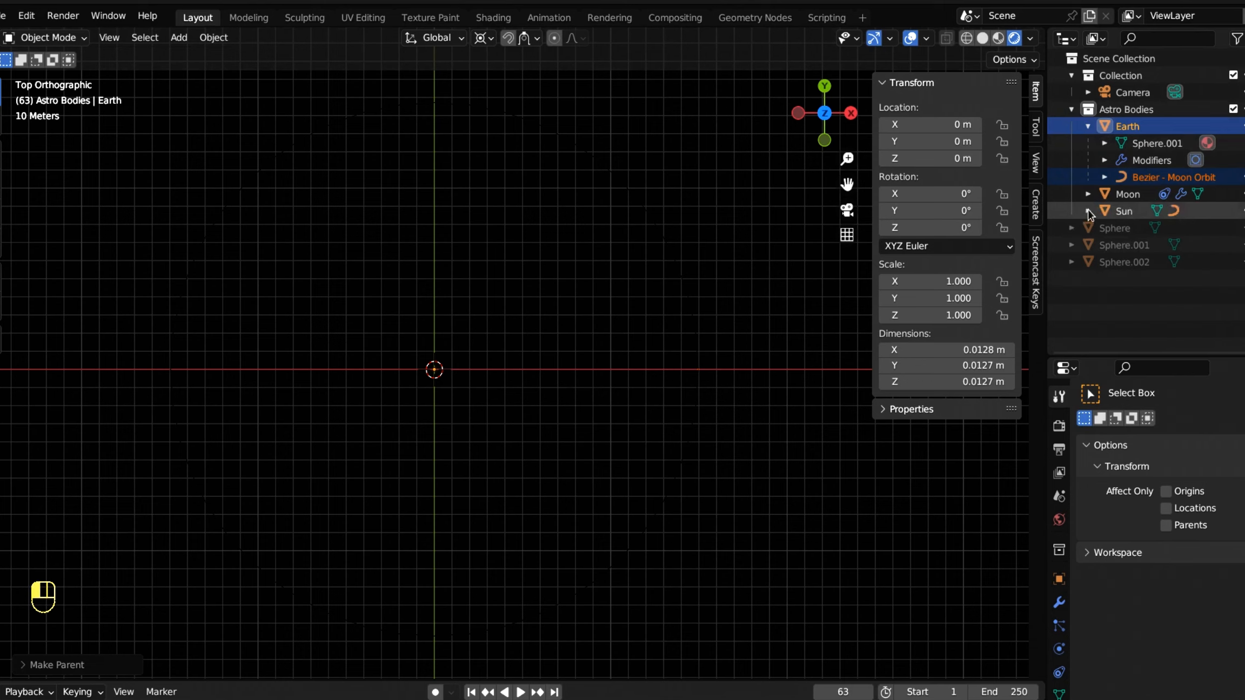
pyautogui.click(1088, 212)
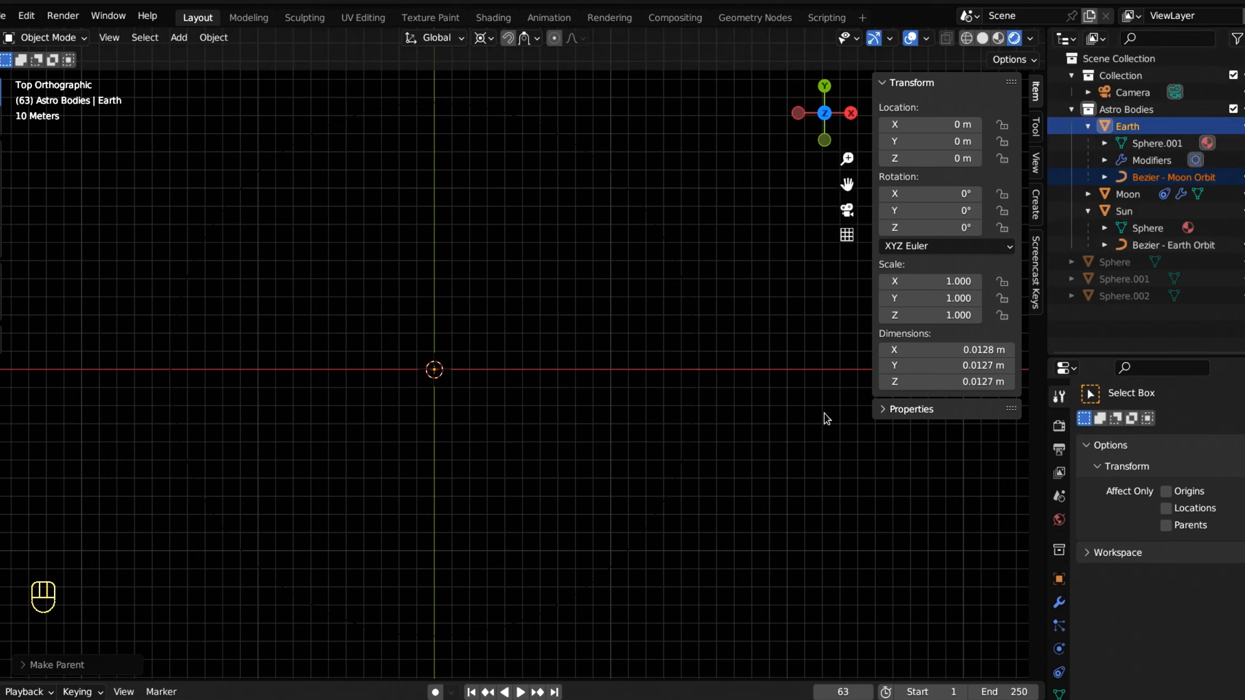
pyautogui.click(1134, 198)
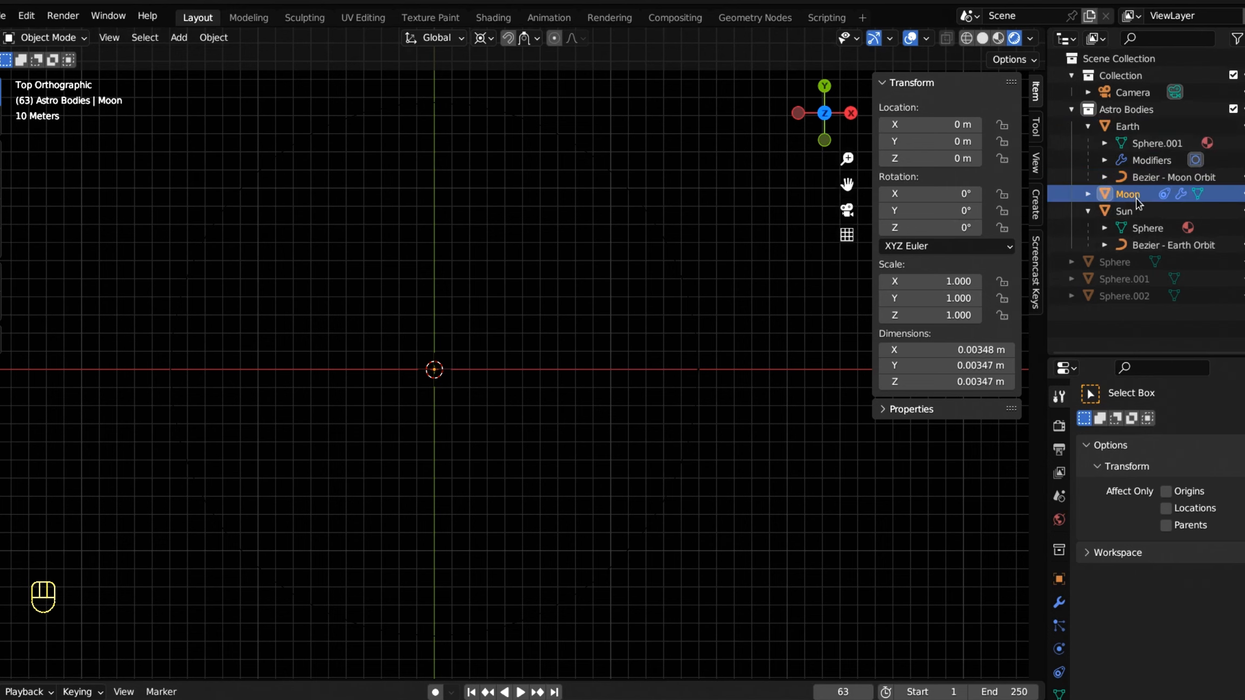
pyautogui.click(1139, 133)
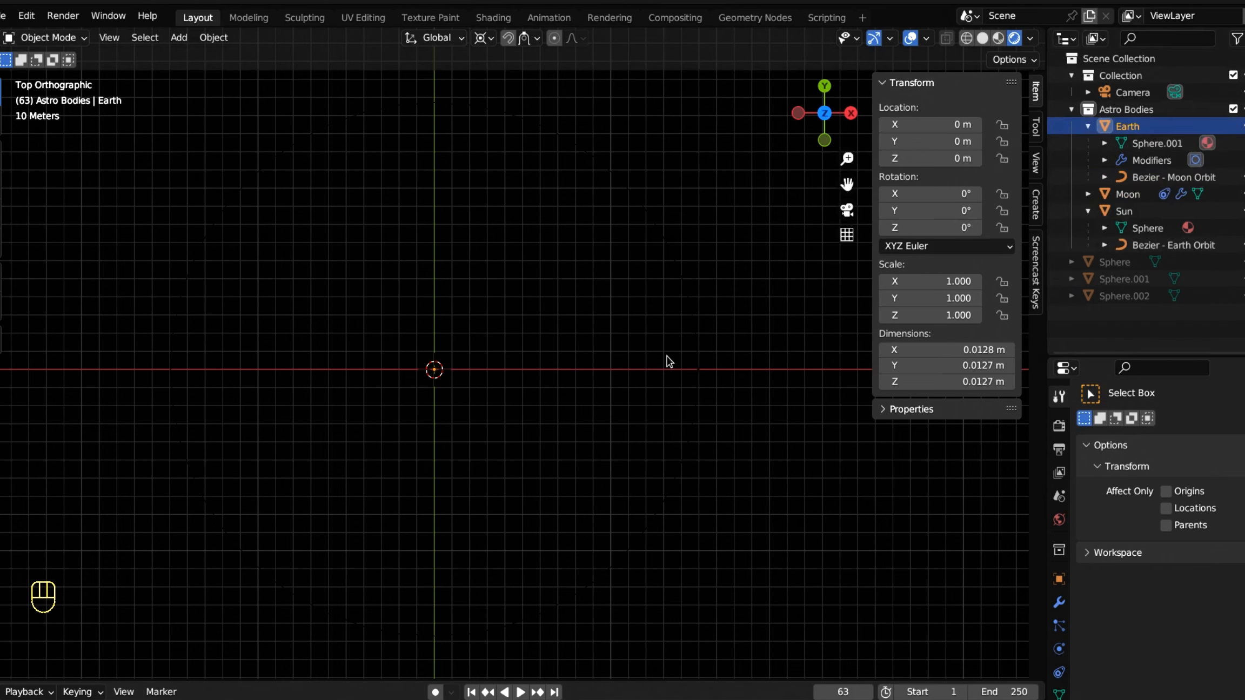
pyautogui.press('KP_Decimal')
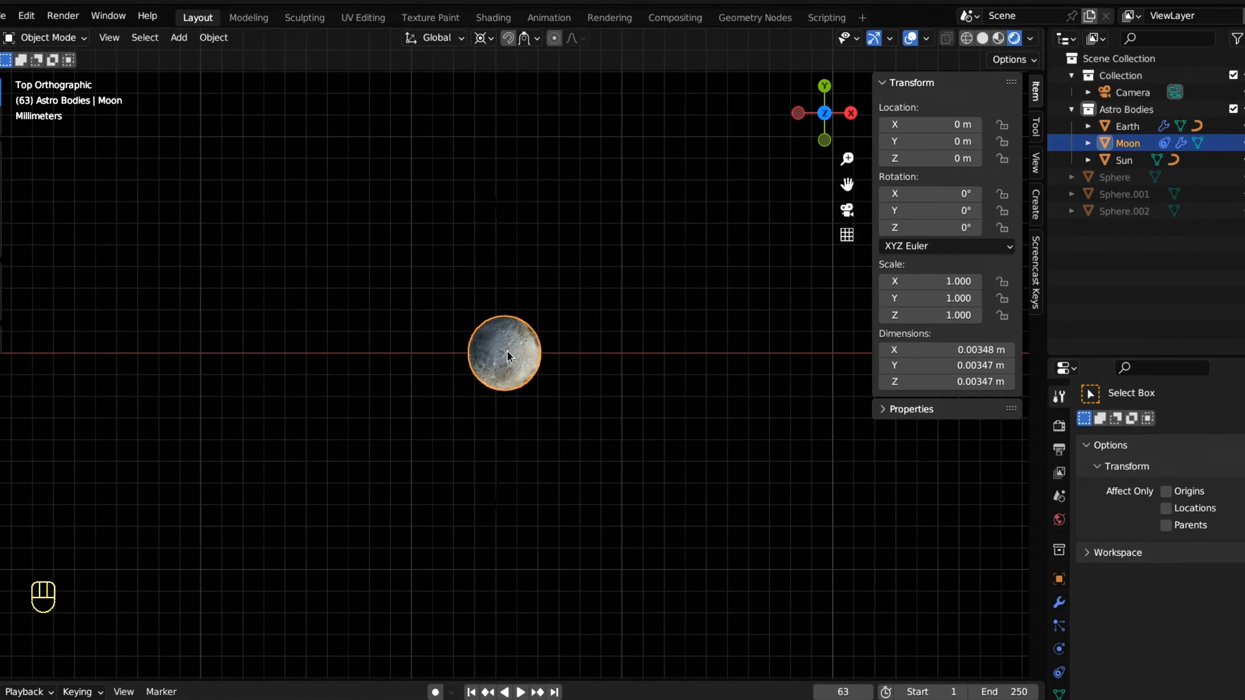
pyautogui.scroll(-10, 484, 452)
pyautogui.moveTo(484, 452); pyautogui.dragTo(826, 587, button='middle')
pyautogui.press('KP_7')
pyautogui.press('KP_7')
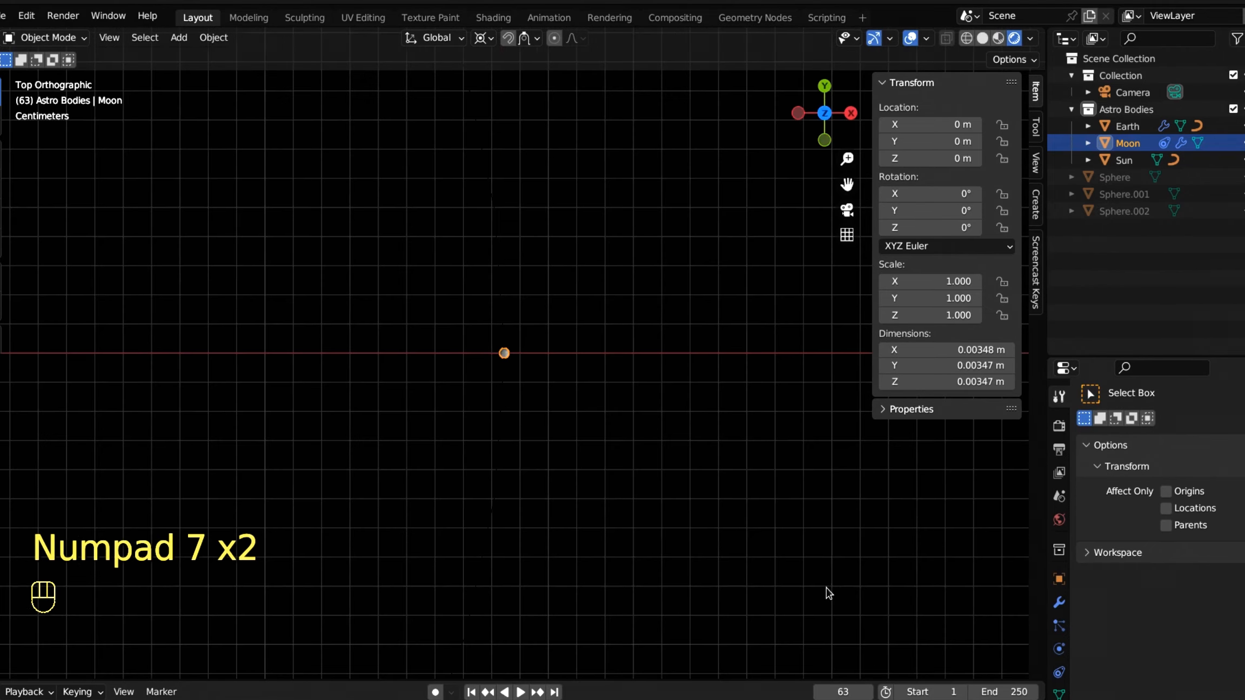
pyautogui.scroll(-3, 419, 609)
pyautogui.keyDown('shift'); pyautogui.moveTo(420, 519); pyautogui.dragTo(602, 431, button='middle'); pyautogui.keyUp('shift')
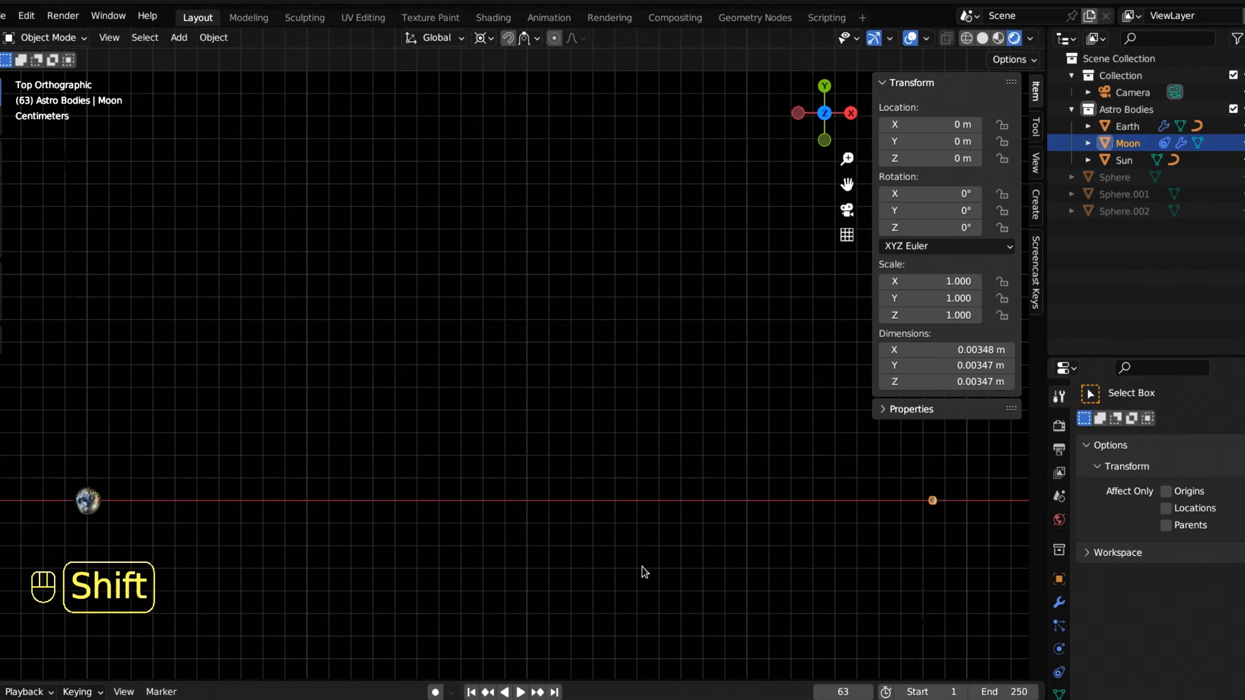
pyautogui.keyDown('shift'); pyautogui.moveTo(642, 572); pyautogui.dragTo(618, 555, button='middle'); pyautogui.keyUp('shift')
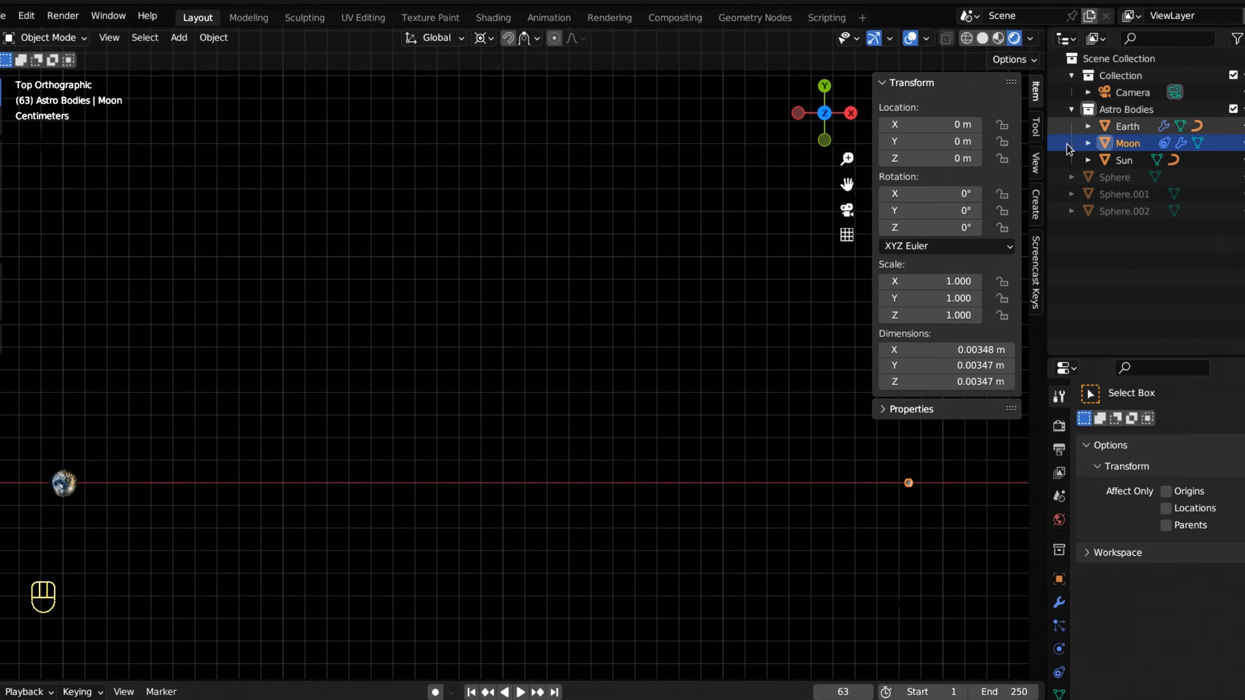
# Step: Add a Follow Path constraint to the Moon with Bezier - Moon Orbit as its target
pyautogui.click(1087, 126)
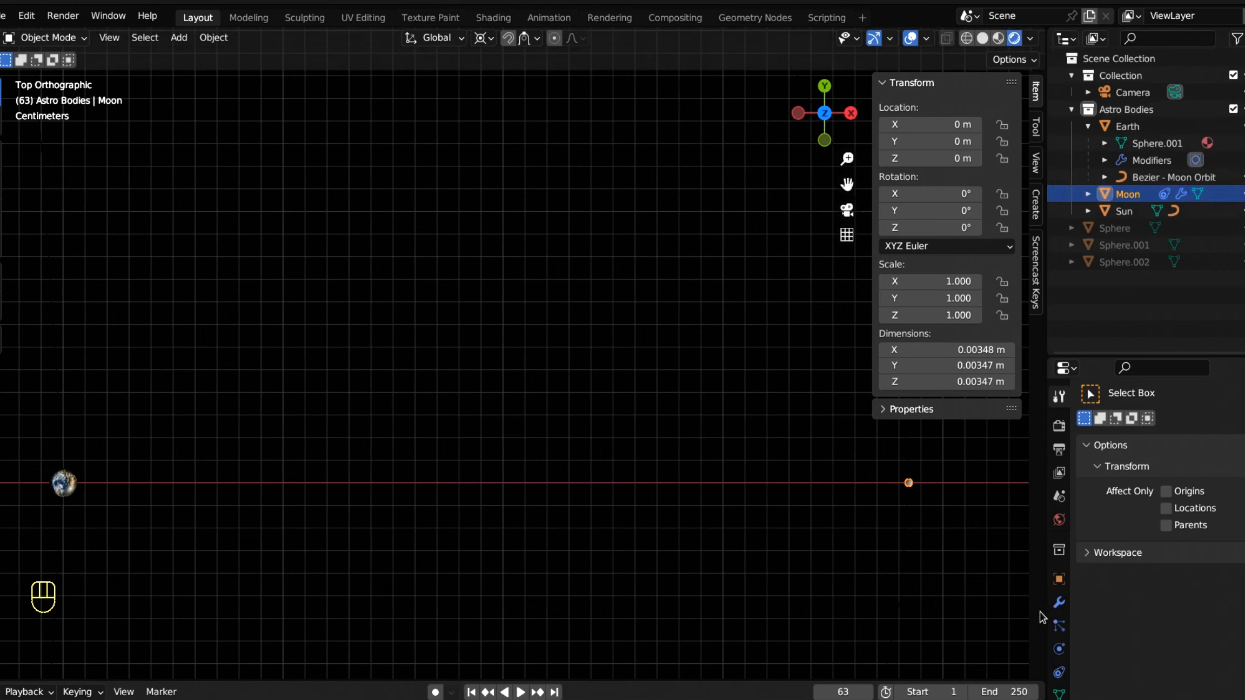
pyautogui.scroll(-3, 1054, 610)
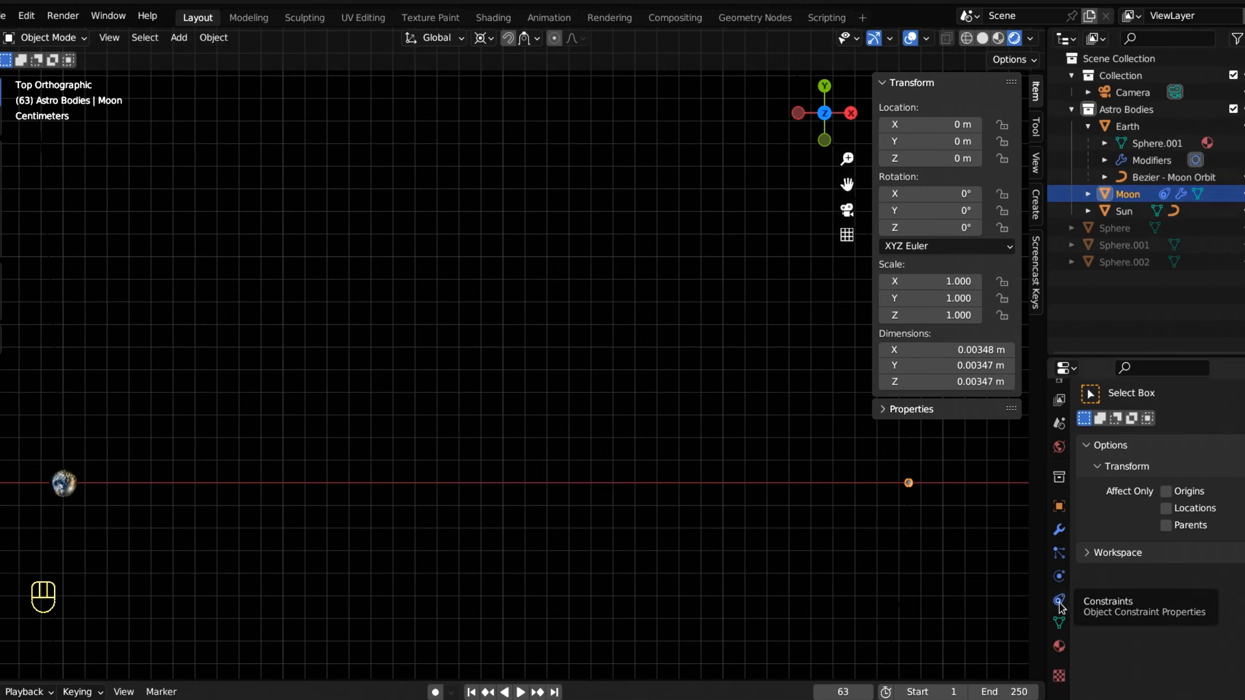
pyautogui.click(1059, 601)
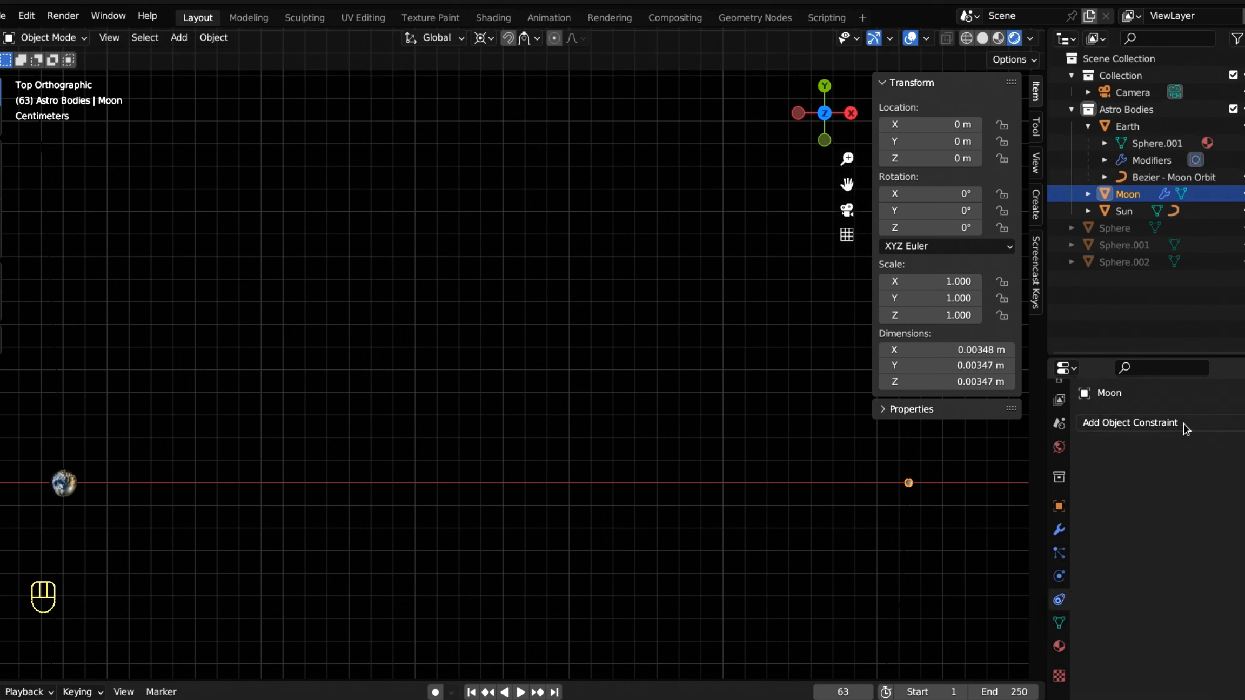
pyautogui.click(1184, 424)
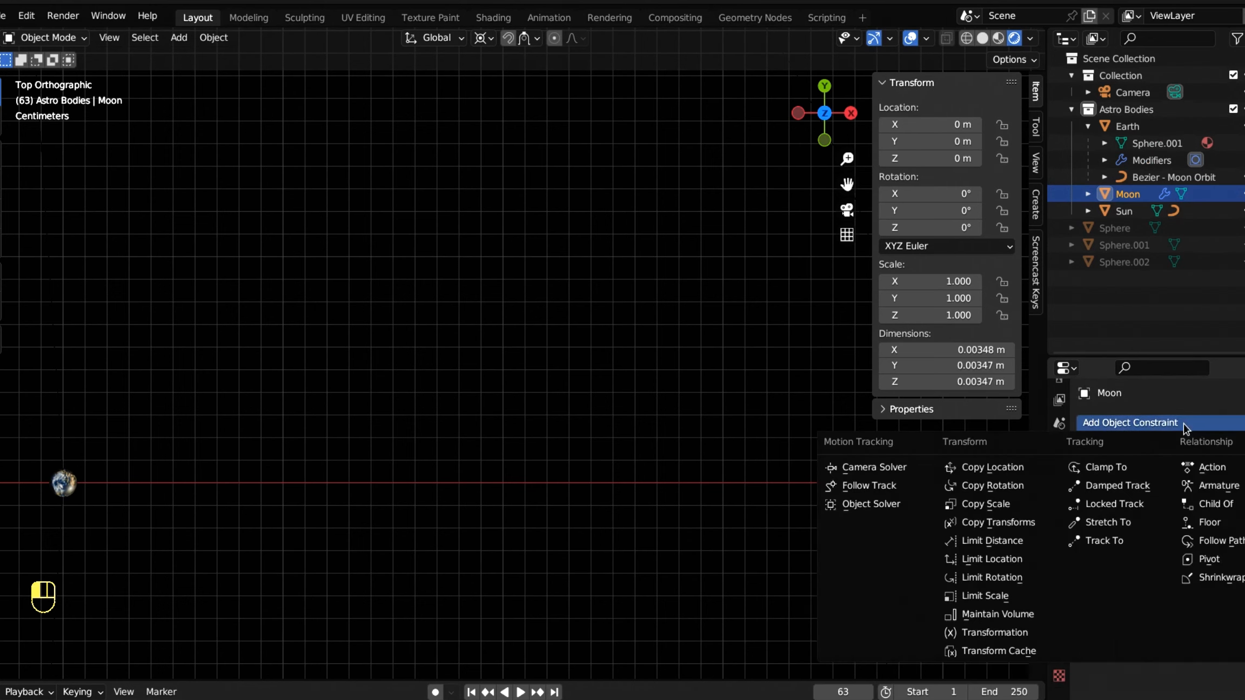
pyautogui.click(1209, 542)
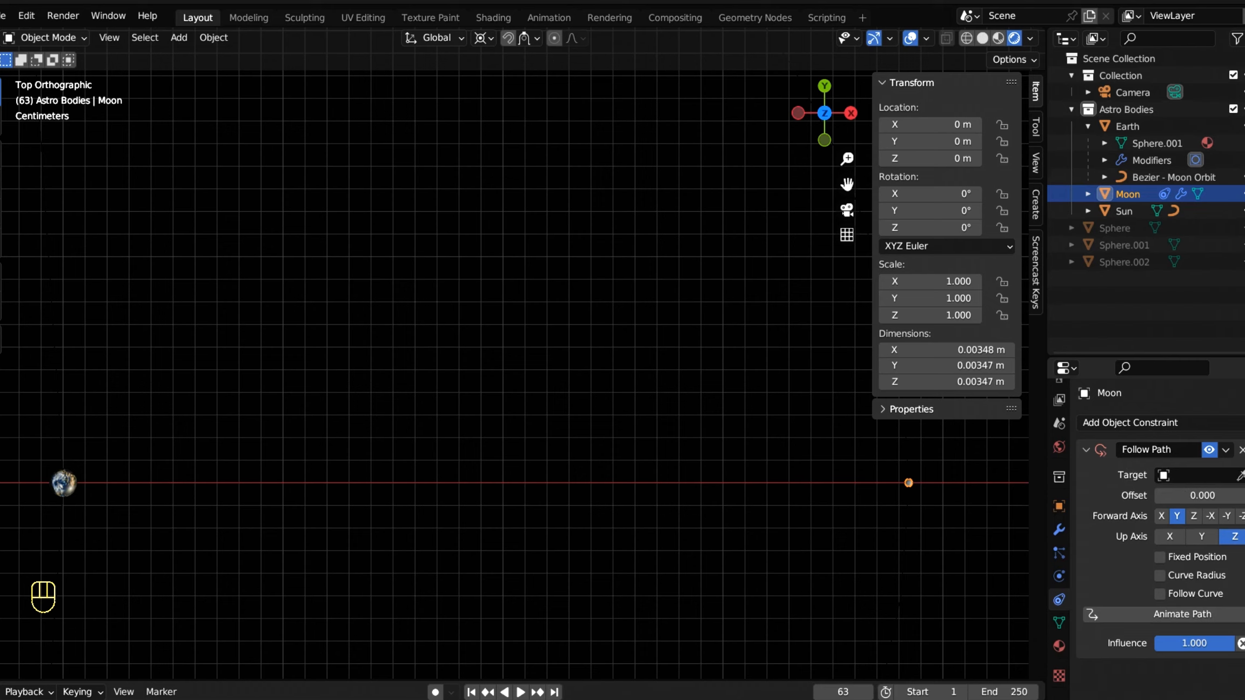
pyautogui.click(1205, 475)
pyautogui.click(1167, 518)
# Step: Switch the viewport to Material Preview shading with the Earth and the whole Moon orbit curve in view
pyautogui.scroll(-5, 541, 527)
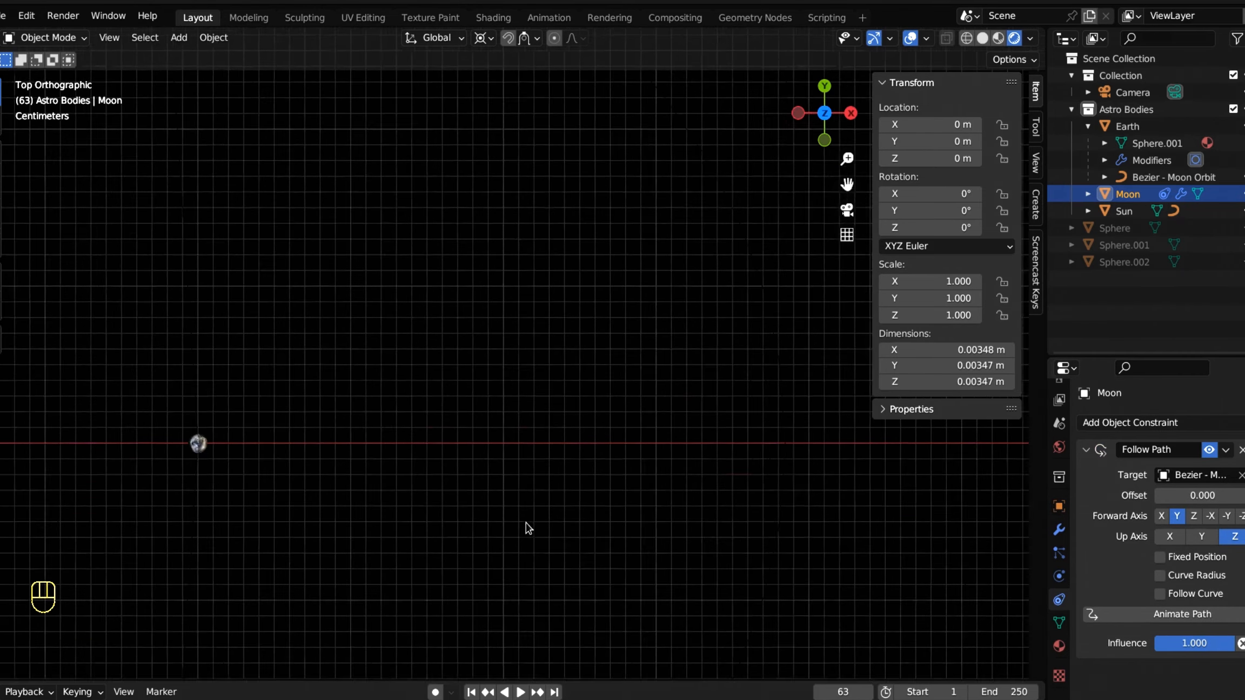
pyautogui.scroll(-2, 409, 498)
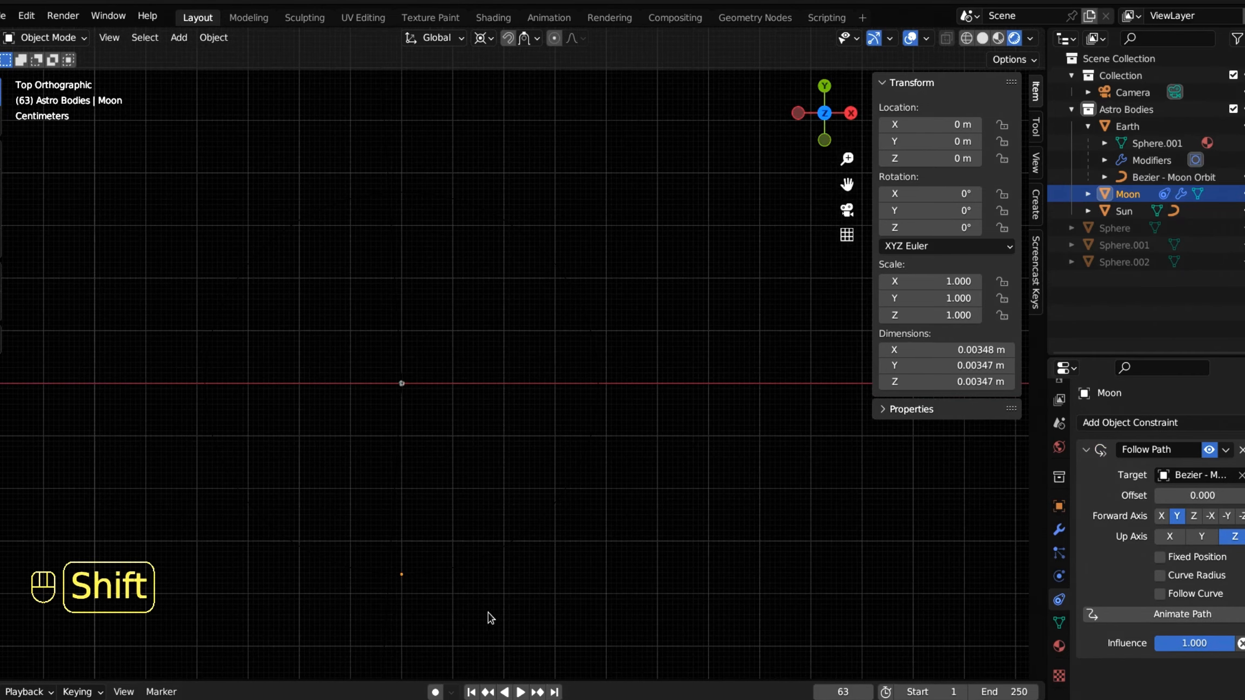
pyautogui.keyDown('shift'); pyautogui.moveTo(489, 613); pyautogui.dragTo(648, 557, button='middle'); pyautogui.keyUp('shift')
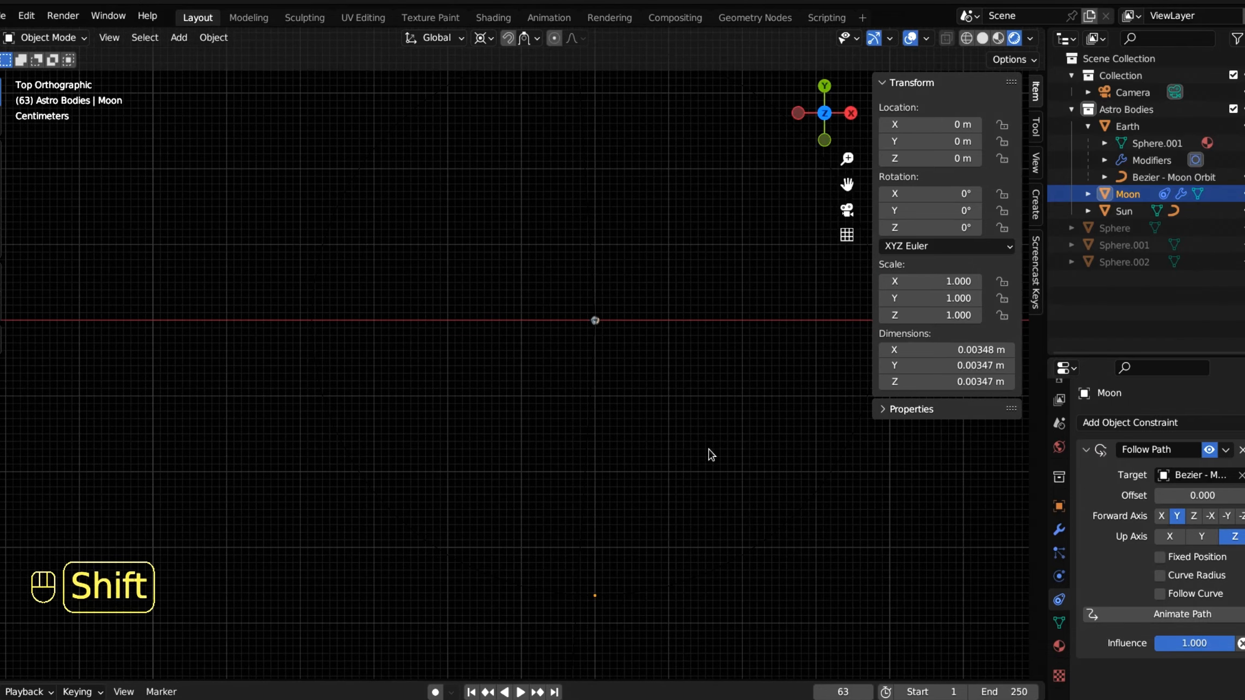
pyautogui.keyDown('shift'); pyautogui.moveTo(711, 450); pyautogui.dragTo(698, 464, button='middle'); pyautogui.keyUp('shift')
pyautogui.click(994, 41)
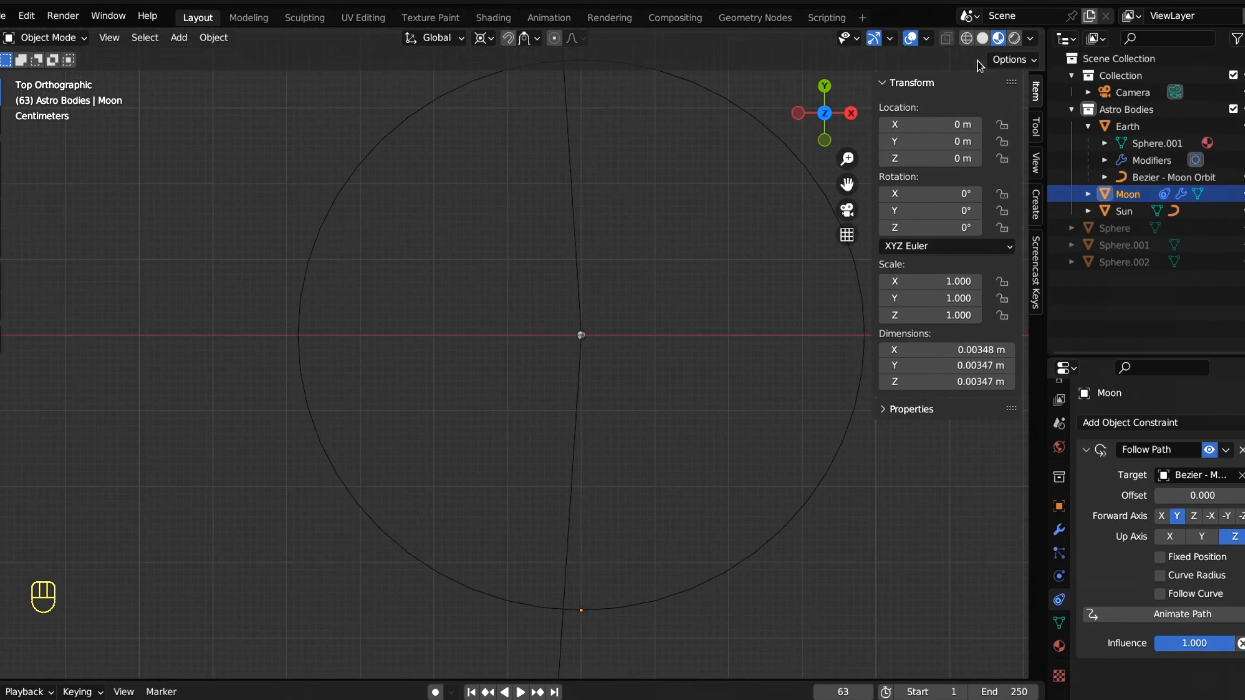
pyautogui.keyDown('shift'); pyautogui.moveTo(760, 373); pyautogui.dragTo(721, 389, button='middle'); pyautogui.keyUp('shift')
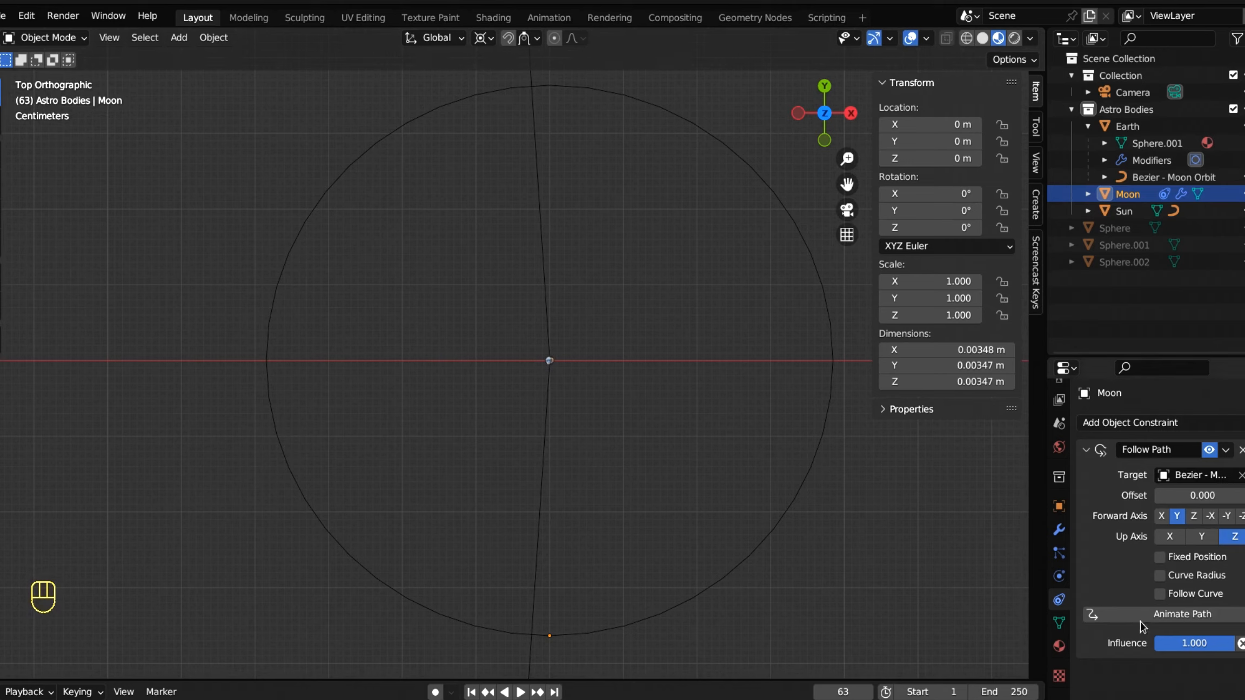
# Step: Enable Follow Curve in the Moon's Follow Path constraint
pyautogui.click(1160, 594)
pyautogui.scroll(-3, 505, 544)
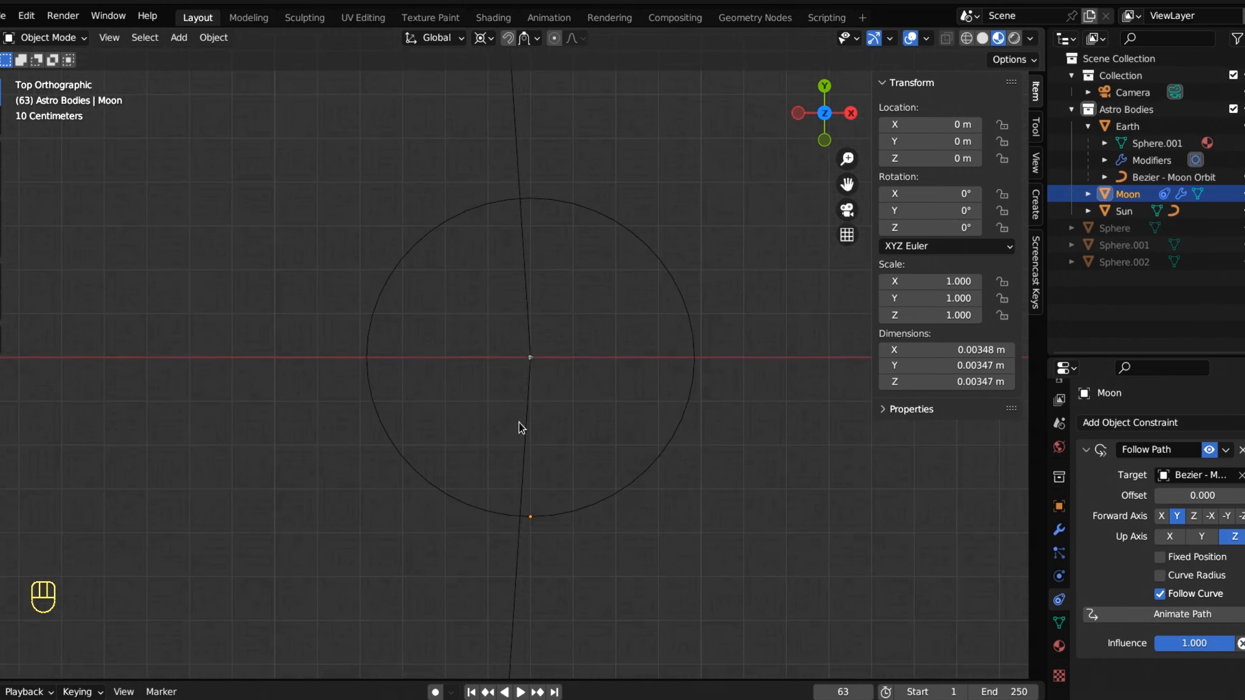
pyautogui.scroll(6, 543, 422)
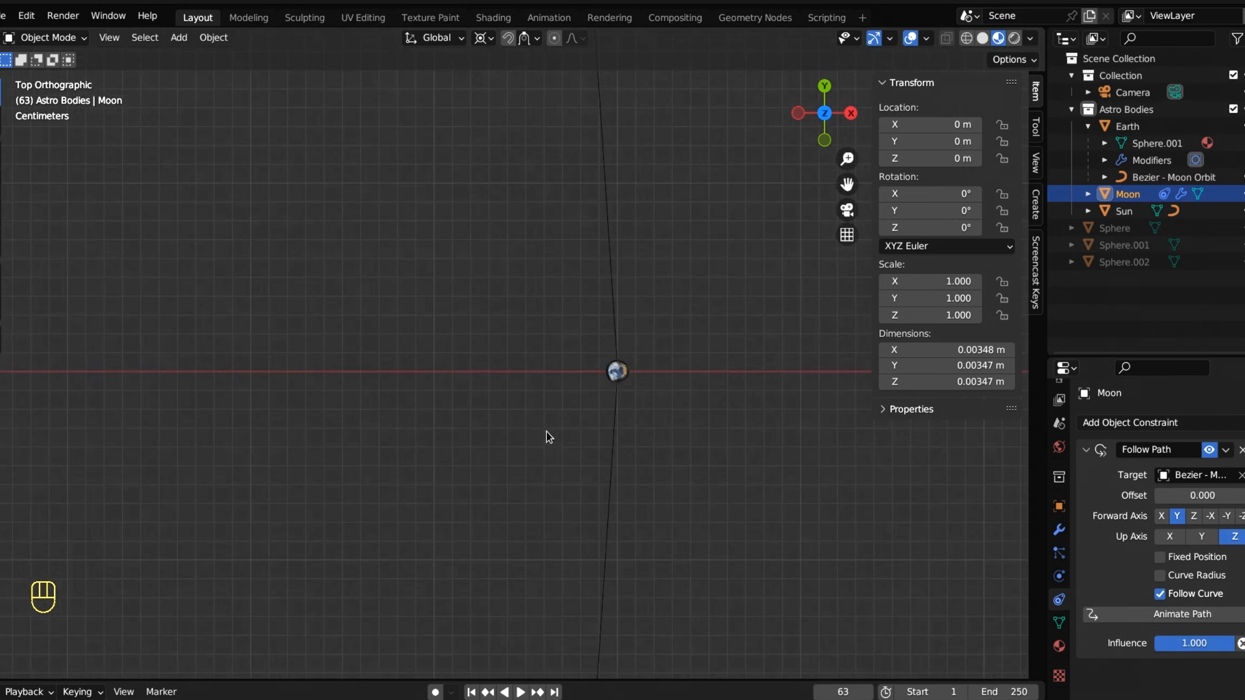
# Step: Try to add a Follow Path constraint directly to the Earth with Bezier - Earth Orbit as its target
pyautogui.click(1152, 131)
pyautogui.press('KP_Decimal')
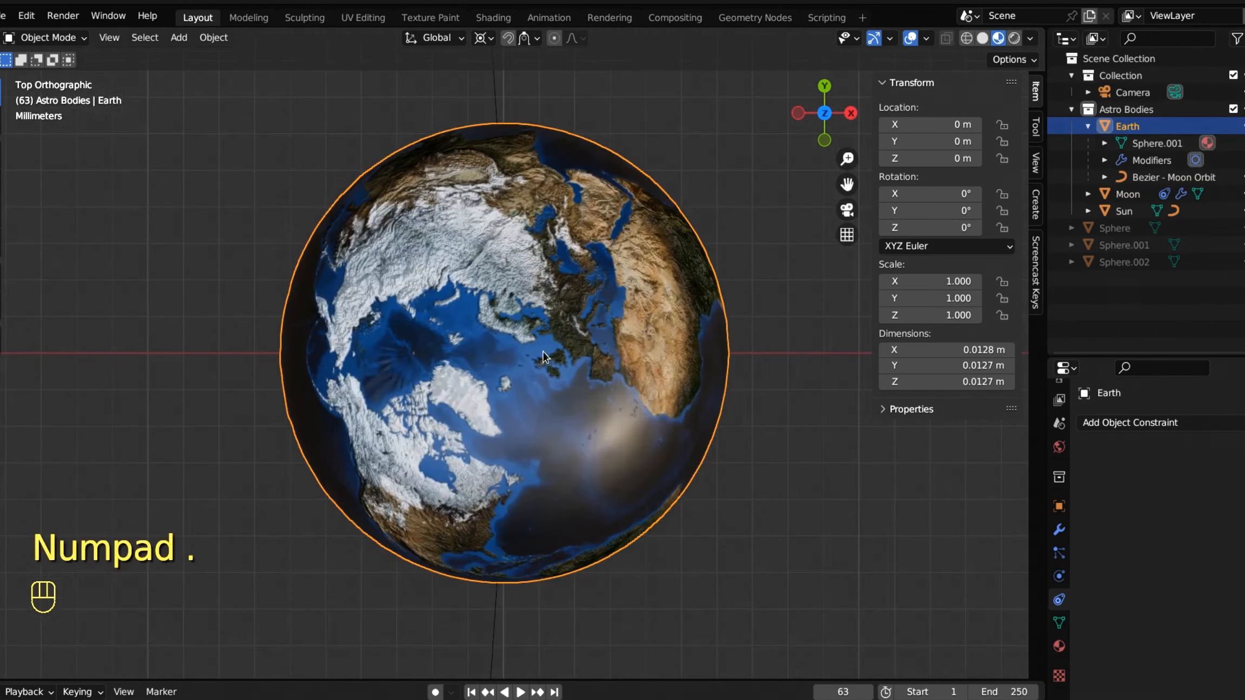
pyautogui.scroll(-5, 543, 353)
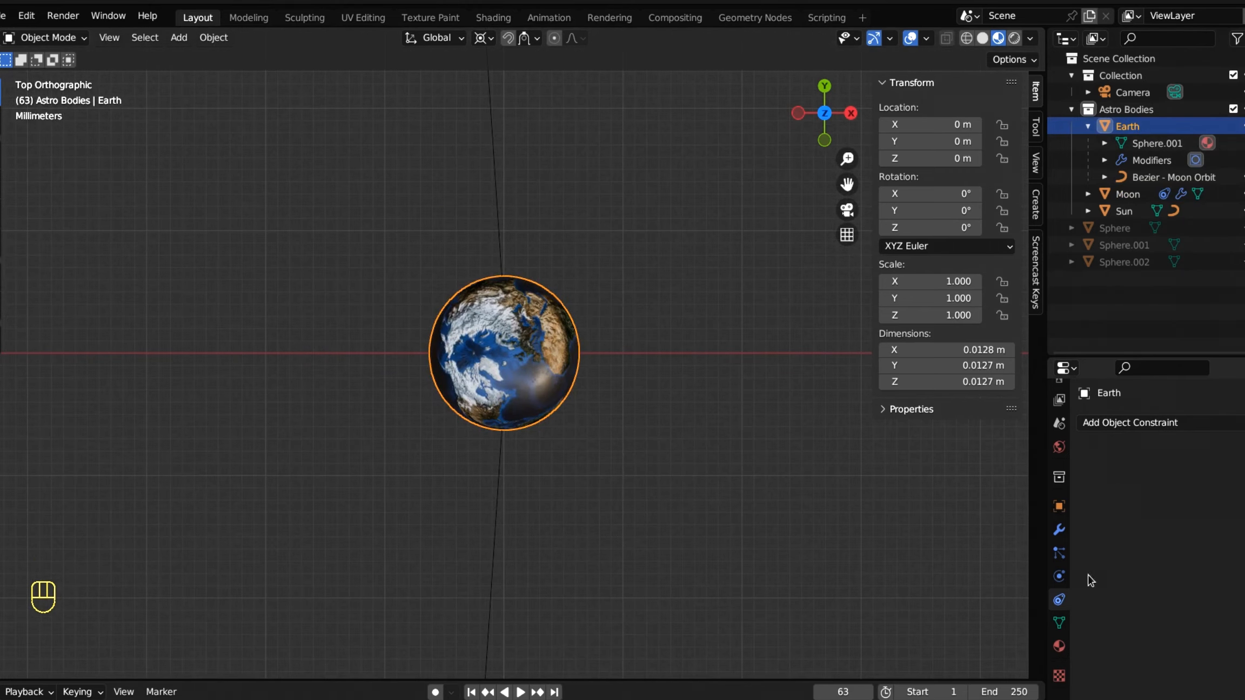
pyautogui.click(1187, 425)
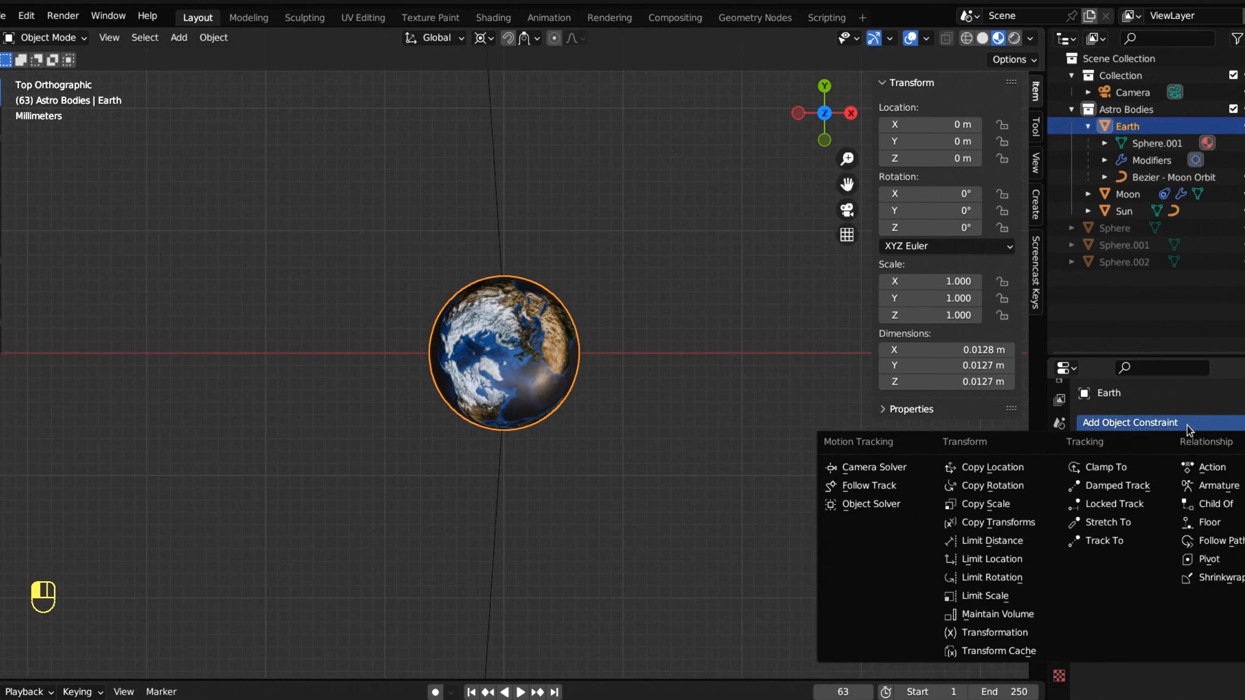
pyautogui.click(1205, 542)
pyautogui.click(1163, 475)
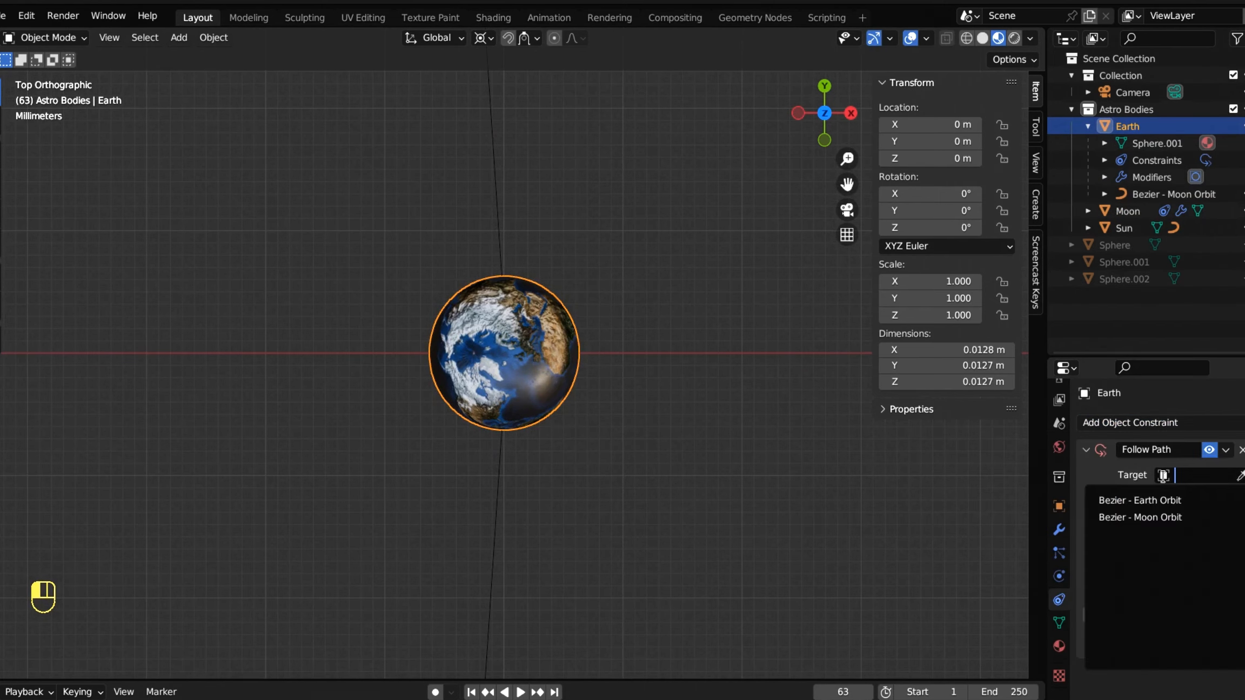
pyautogui.click(1160, 501)
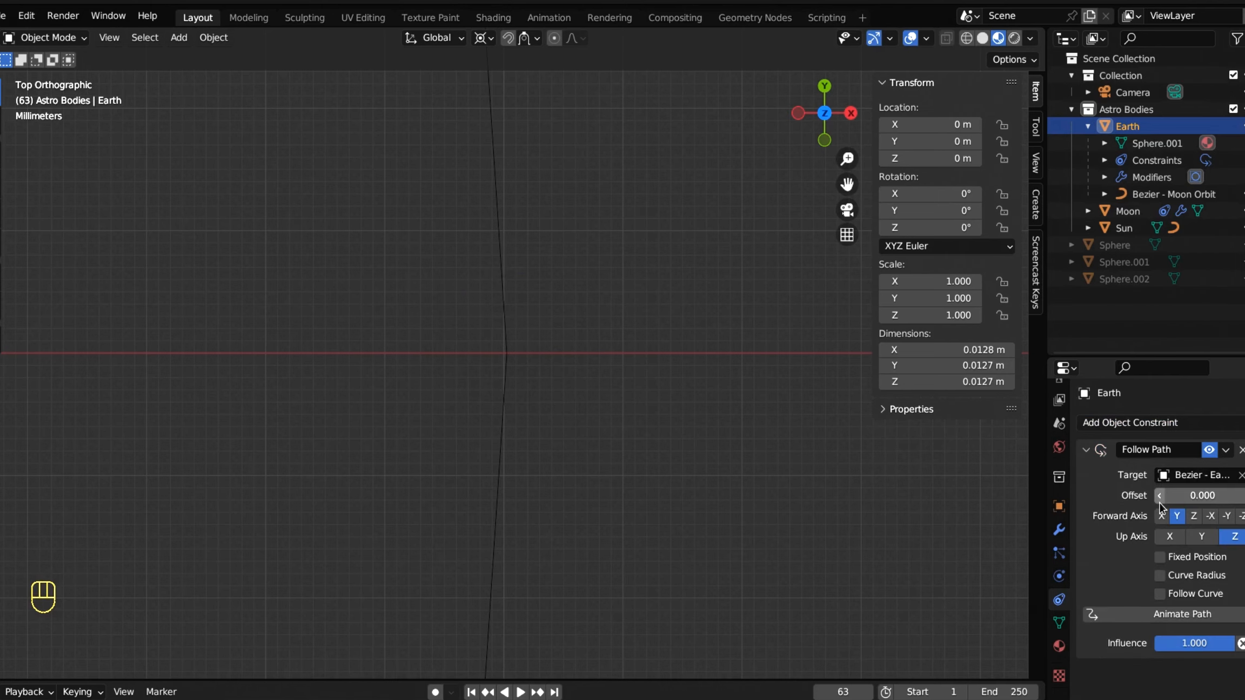
pyautogui.scroll(-2, 344, 353)
pyautogui.scroll(-10, 344, 353)
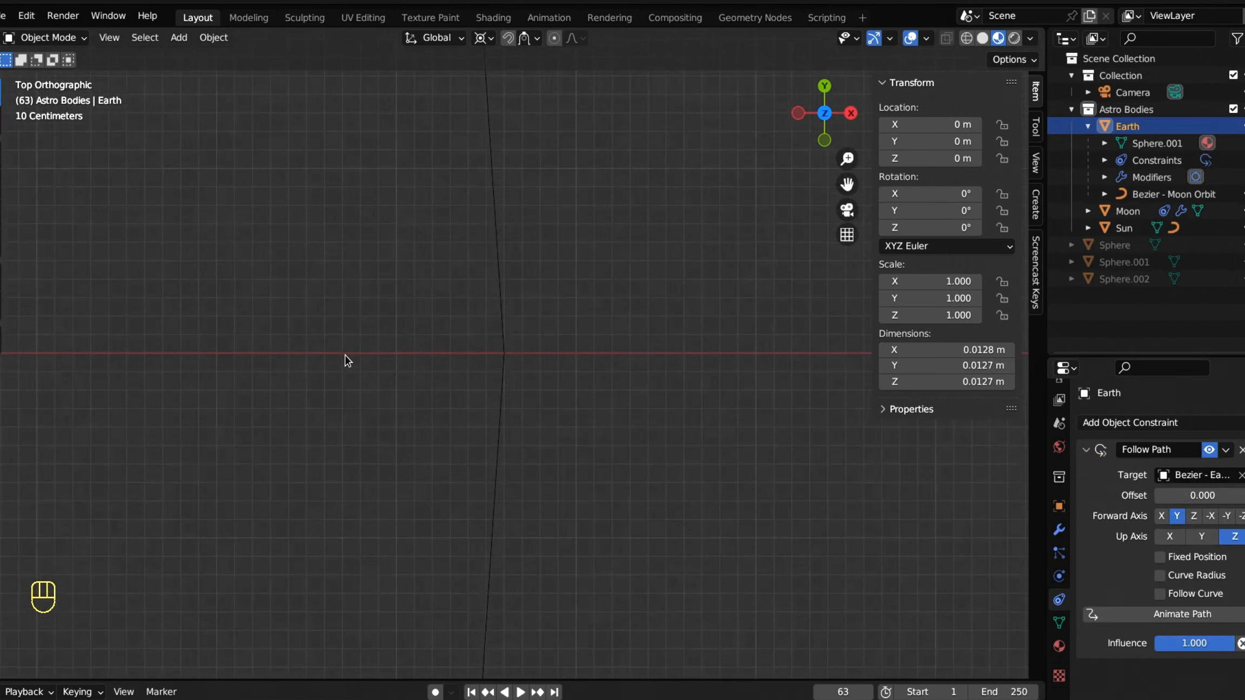
pyautogui.scroll(-4, 347, 373)
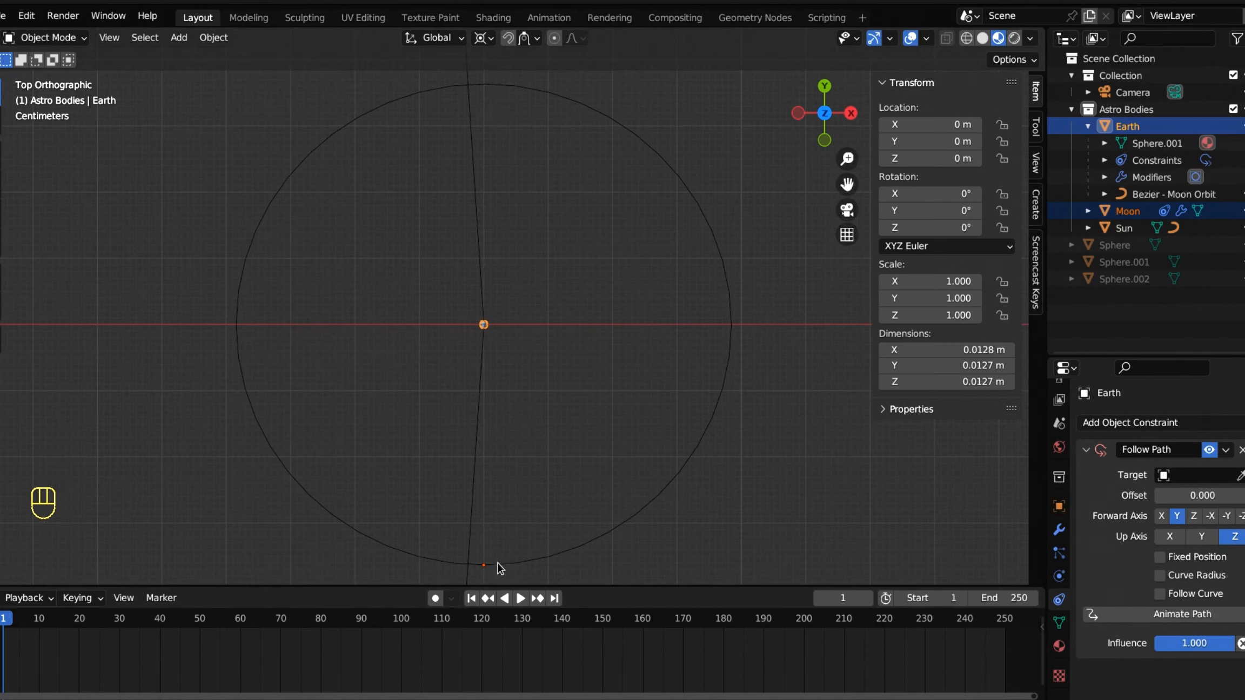
# Step: Play back the Moon's motion around the Earth, stop the playback and save the file
pyautogui.click(520, 598)
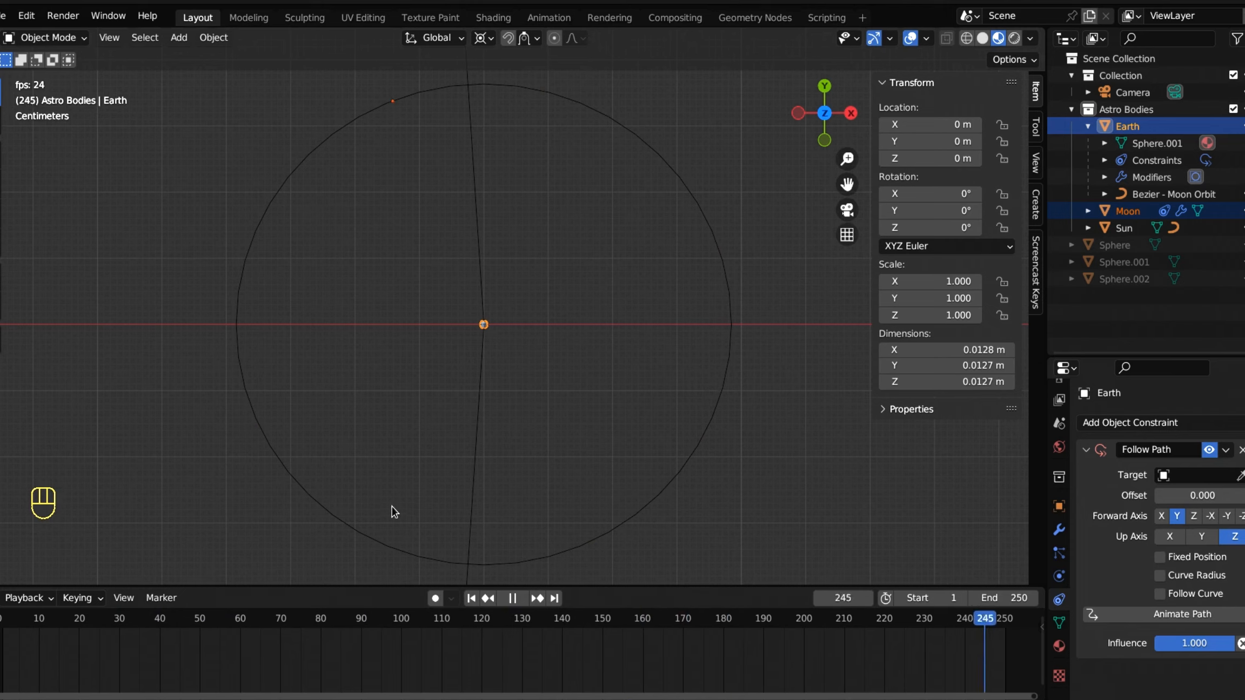
pyautogui.press('Escape')
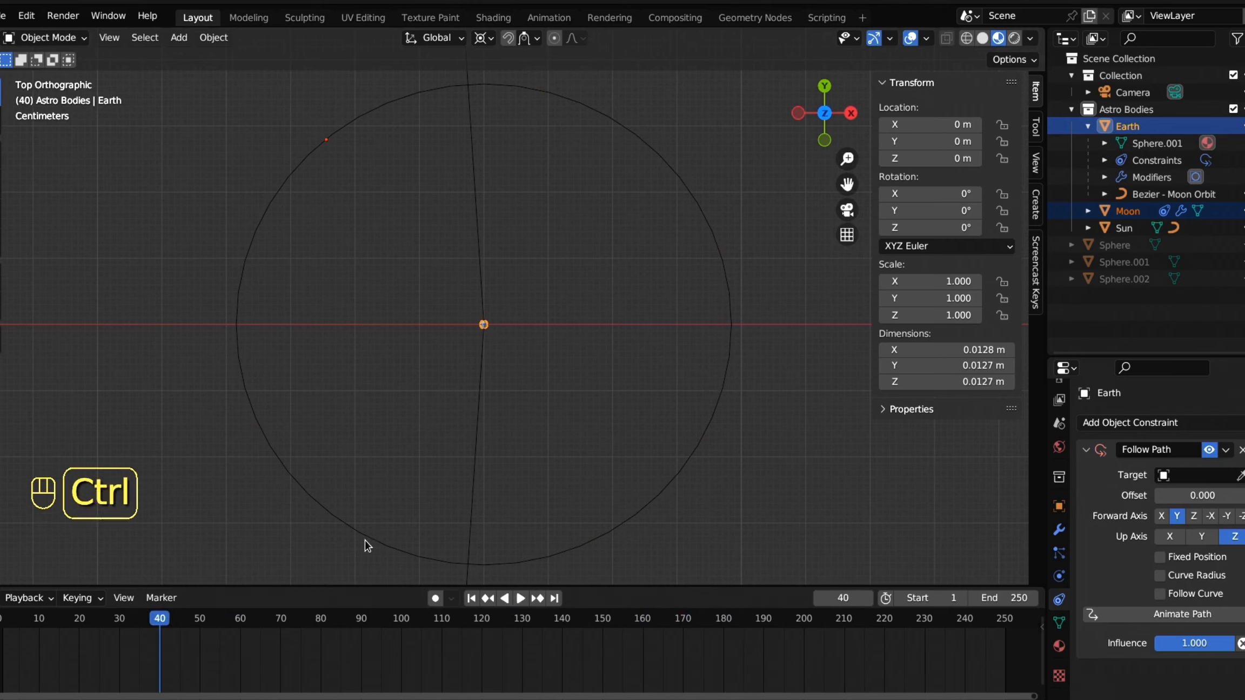
pyautogui.hotkey('ctrl', 's')
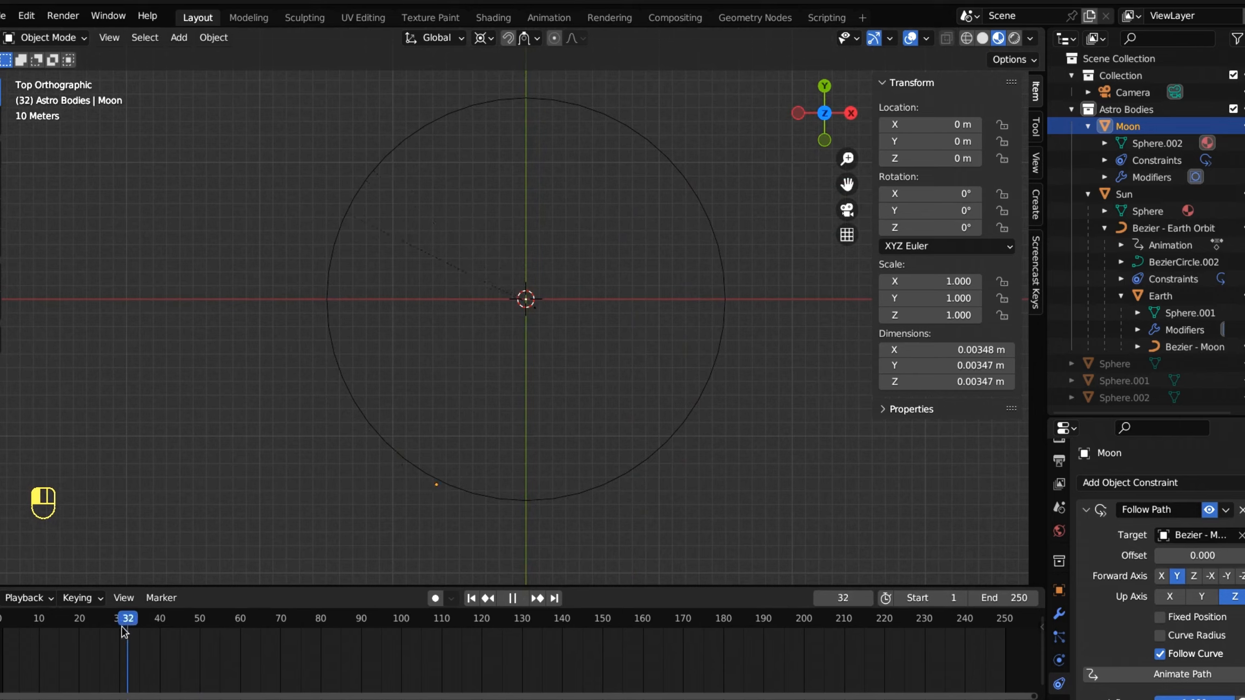
# Step: Scrub and play the timeline to examine how the Moon and its orbit curve travel along the Earth's path around the Sun
pyautogui.moveTo(122, 626); pyautogui.dragTo(525, 623)
pyautogui.scroll(4, 461, 552)
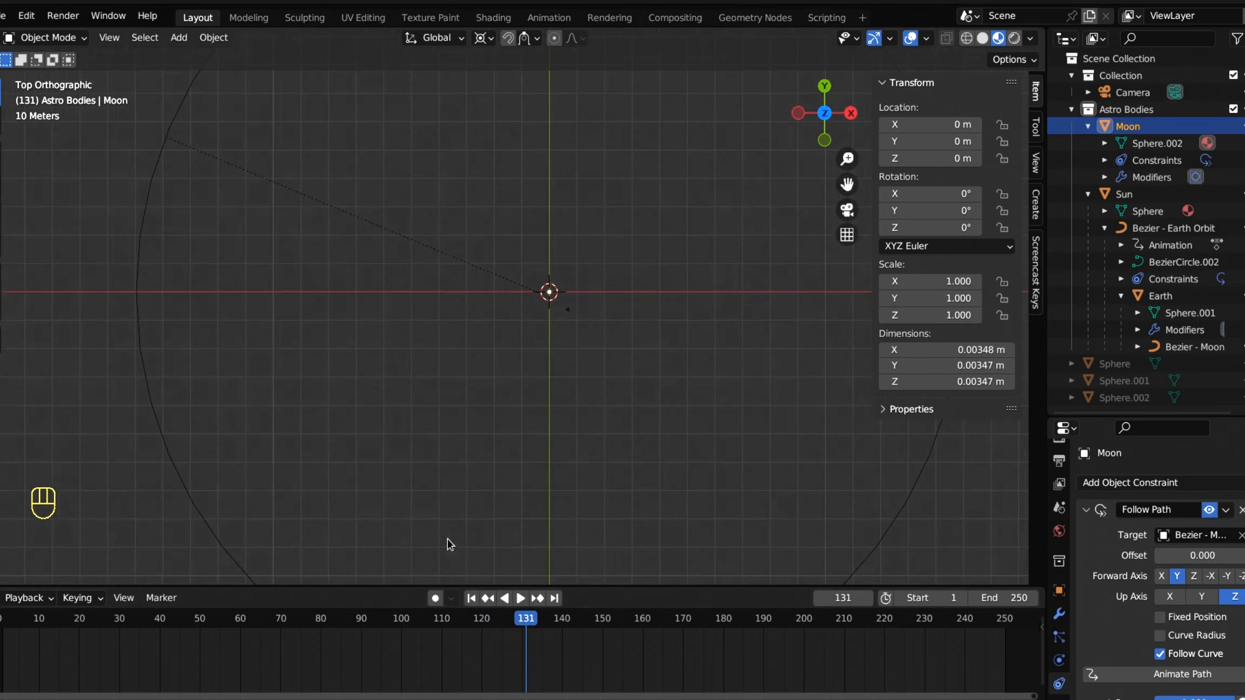
pyautogui.keyDown('shift'); pyautogui.moveTo(448, 539); pyautogui.dragTo(499, 285, button='middle'); pyautogui.keyUp('shift')
pyautogui.scroll(2, 398, 444)
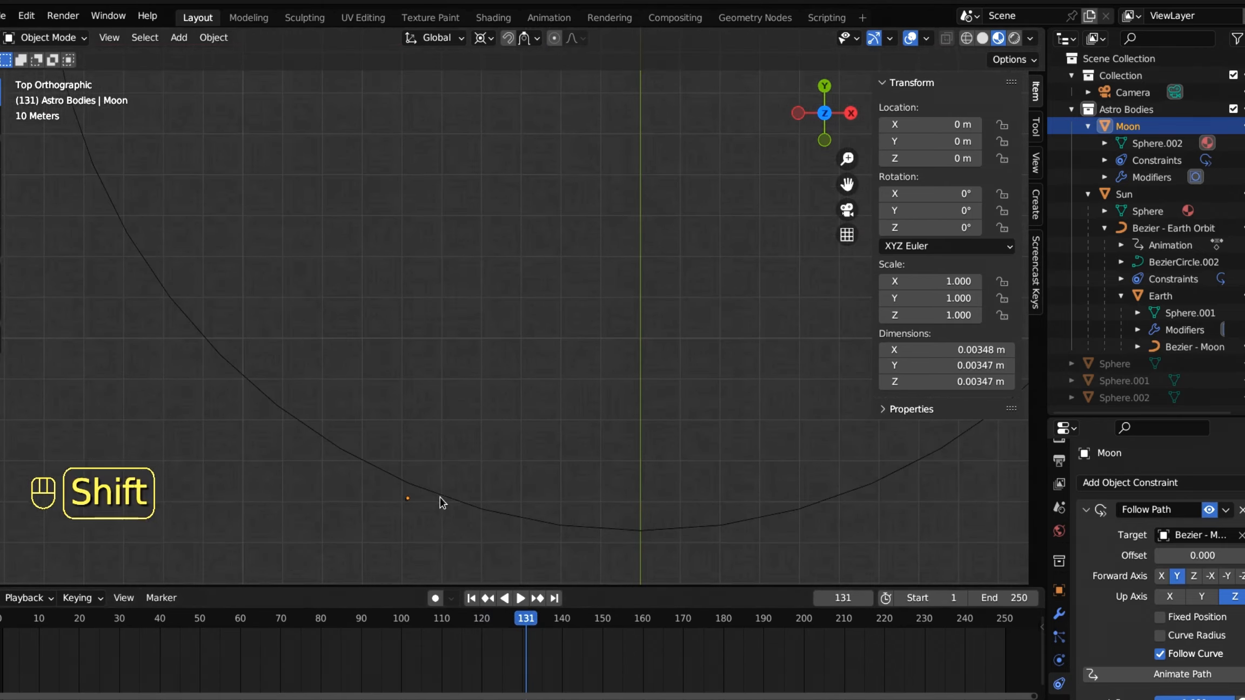
pyautogui.scroll(2, 440, 497)
pyautogui.keyDown('shift'); pyautogui.moveTo(450, 447); pyautogui.dragTo(658, 225, button='middle'); pyautogui.keyUp('shift')
pyautogui.scroll(7, 501, 396)
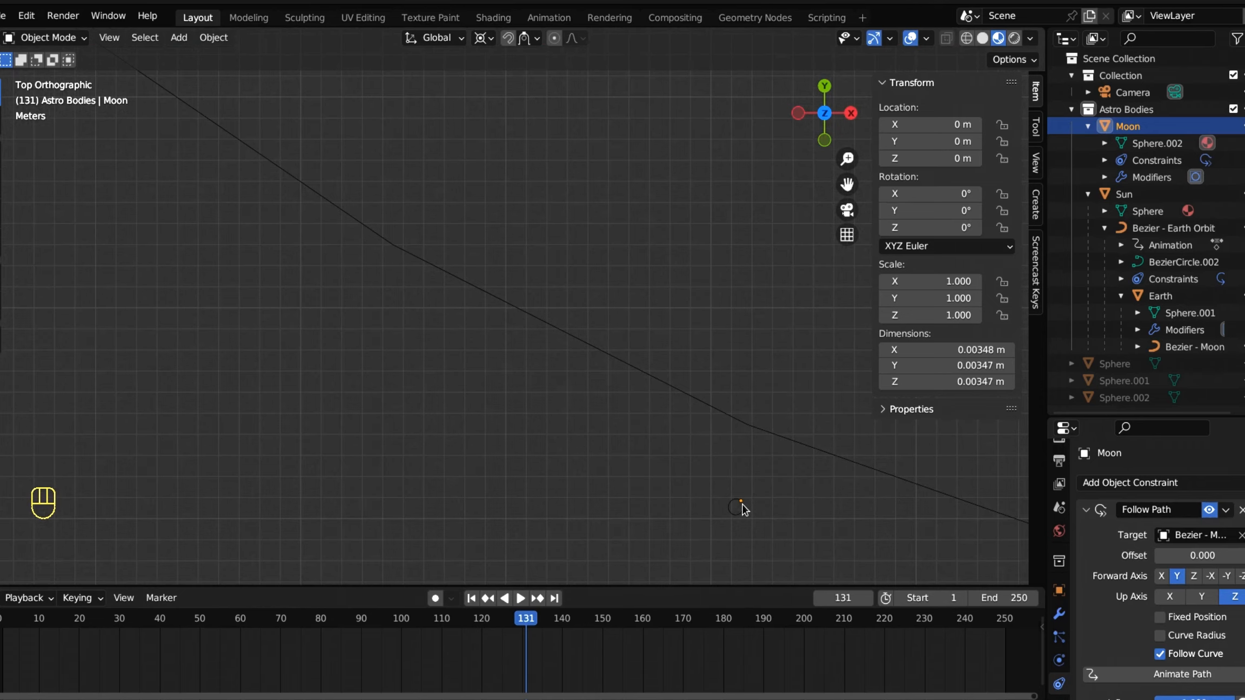
pyautogui.click(504, 598)
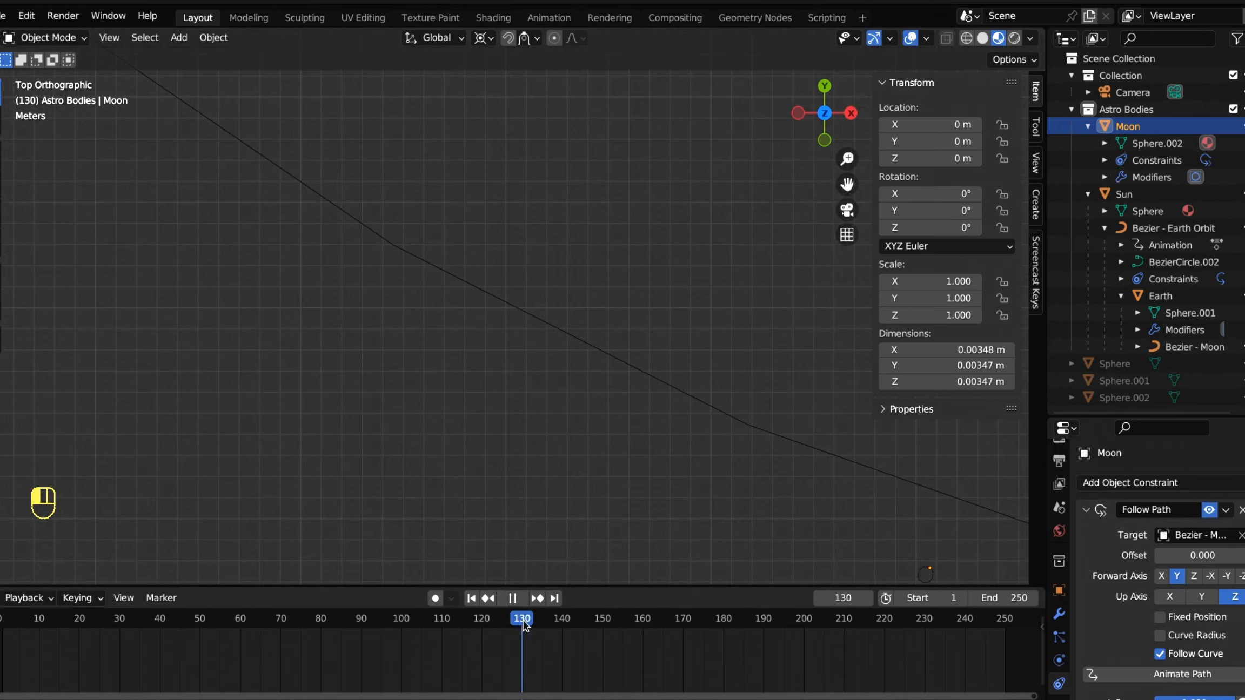
pyautogui.press('space')
pyautogui.scroll(-4, 684, 389)
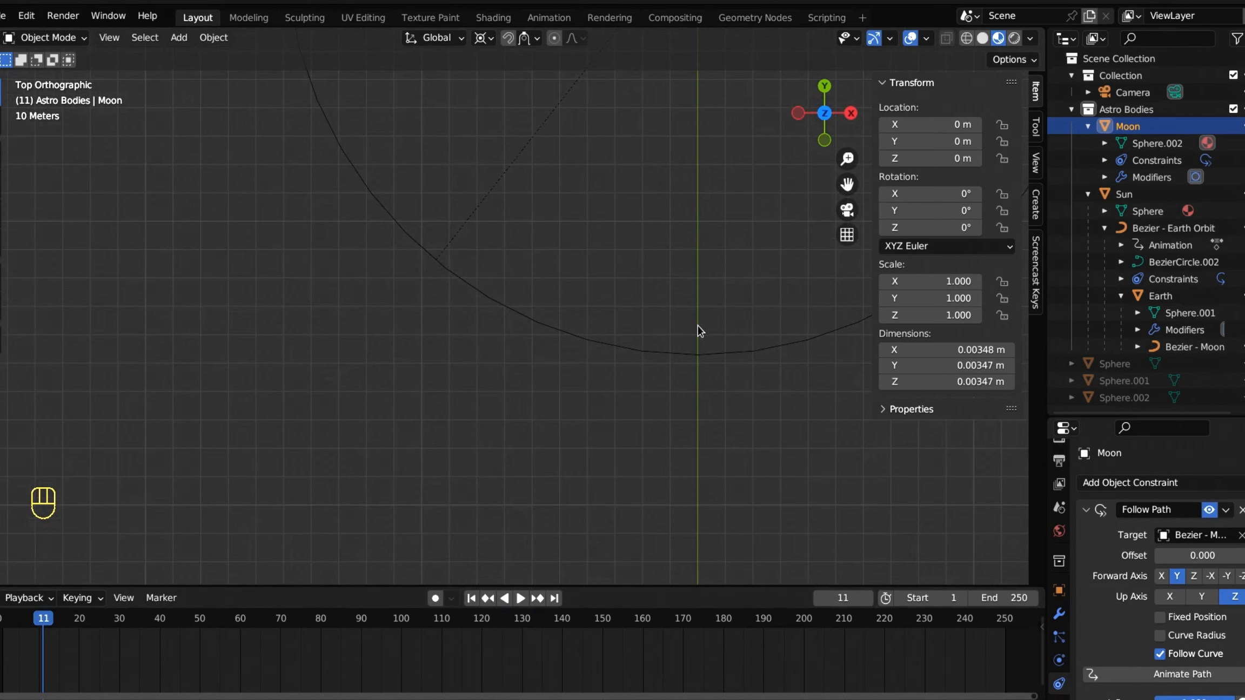
# Step: Play back the Moon's orbit from the first frame, save the file, stop the playback and return to frame 1
pyautogui.press('KP_Decimal')
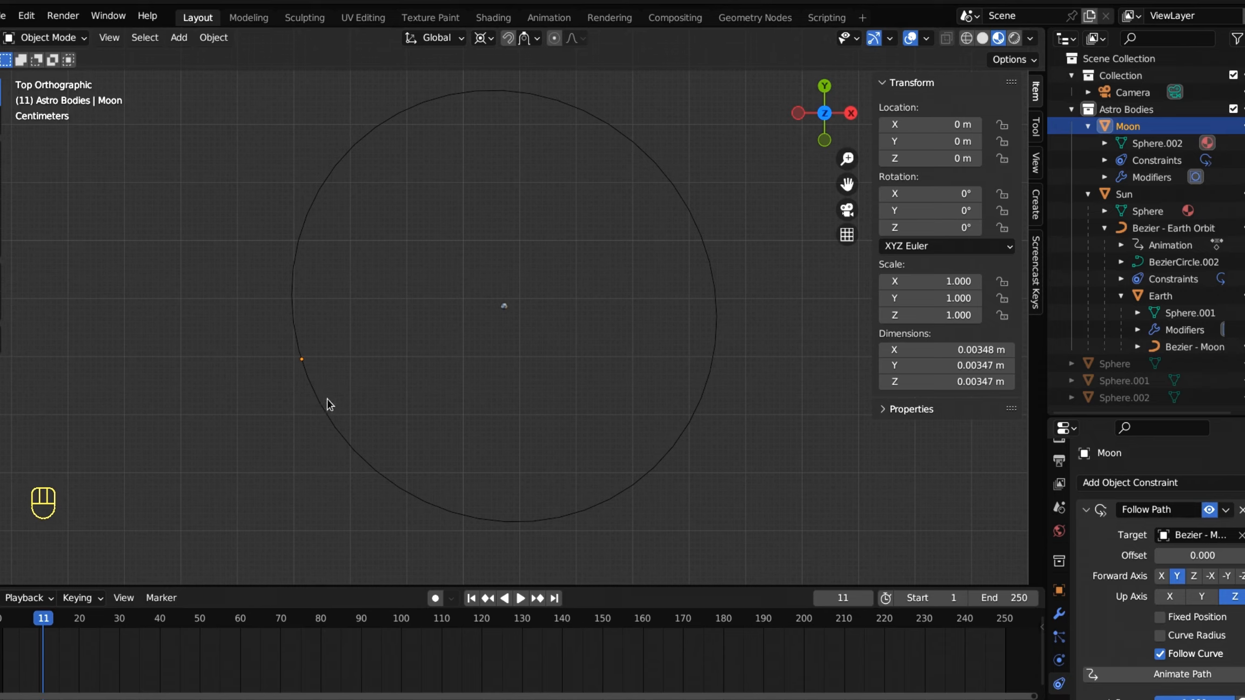
pyautogui.click(471, 600)
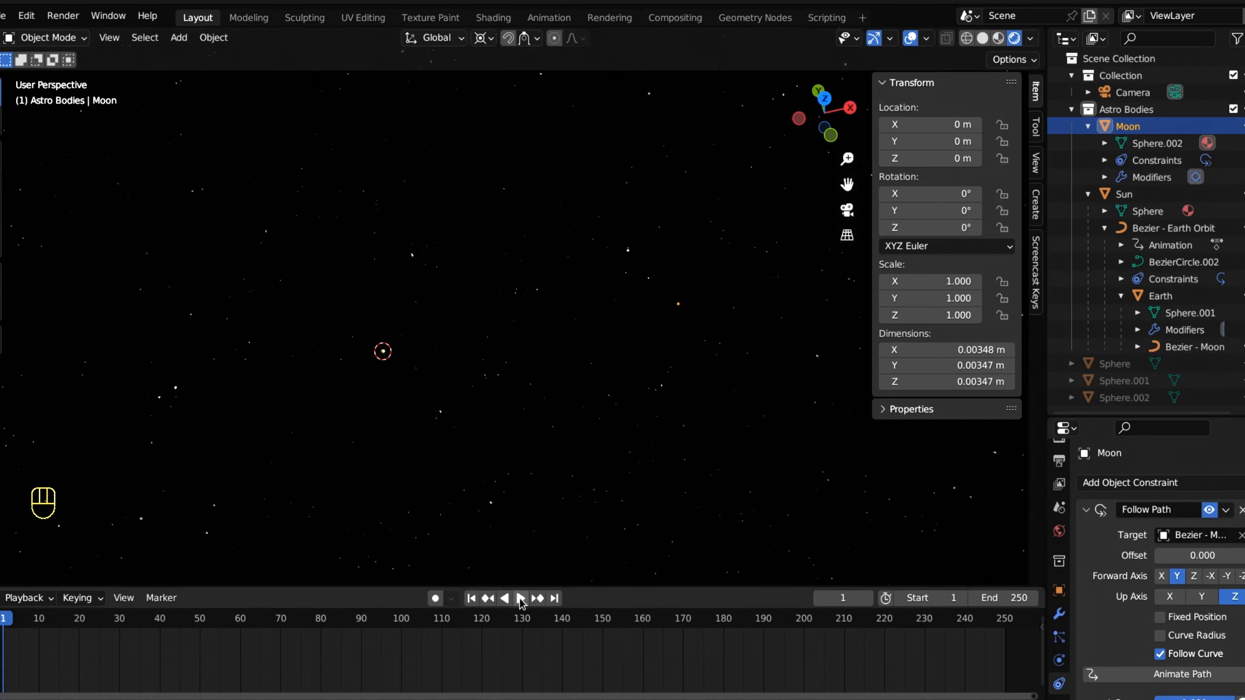
pyautogui.click(520, 598)
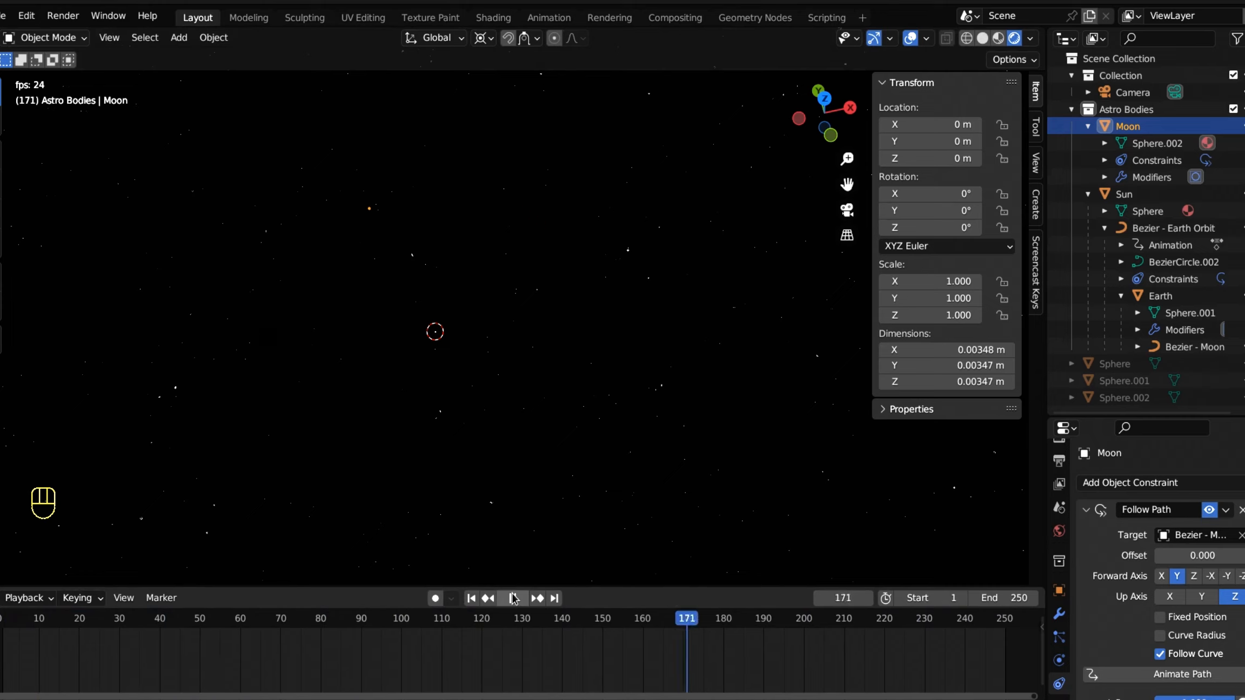
pyautogui.hotkey('ctrl', 's')
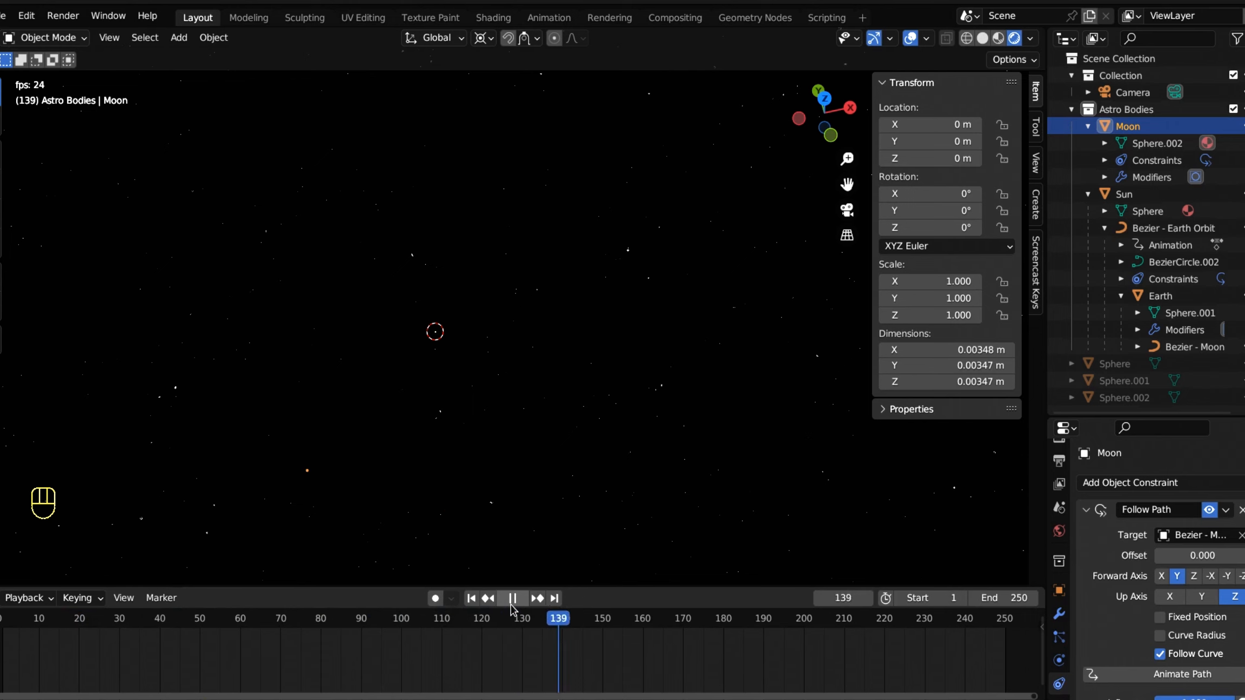
pyautogui.click(512, 598)
pyautogui.click(471, 598)
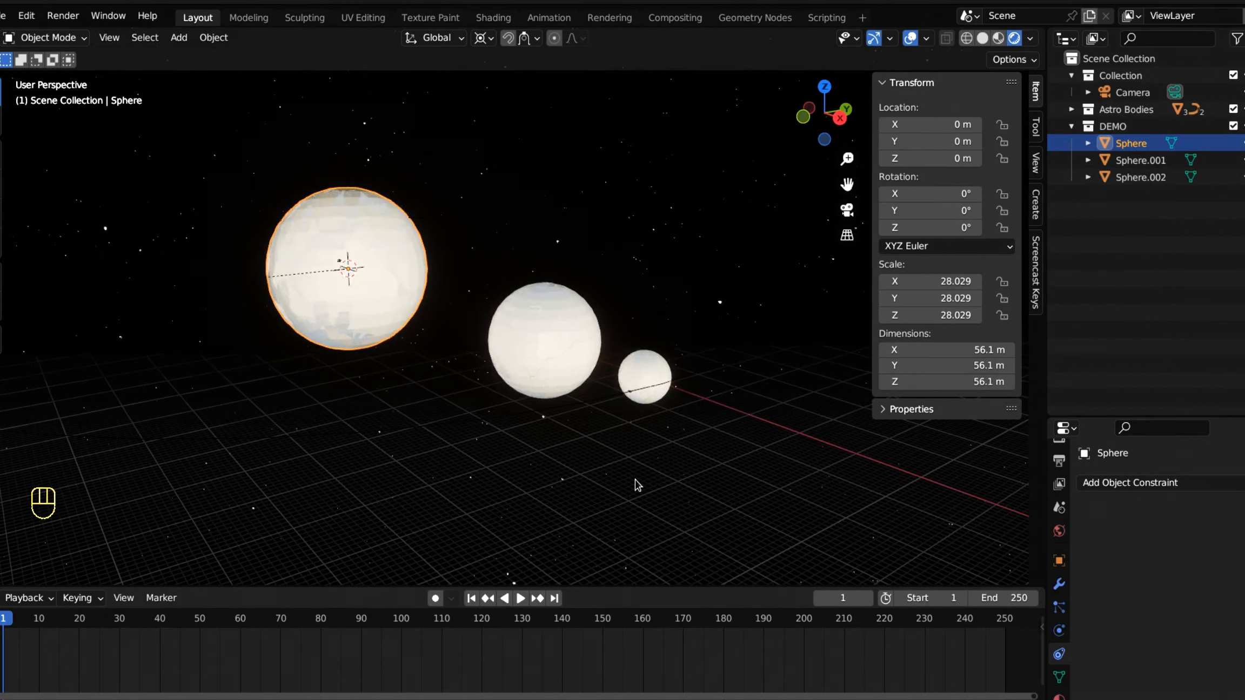
# Step: Shade the largest demo sphere smooth and give it a Subdivision Surface modifier with viewport level 2
pyautogui.keyDown('ctrl'); pyautogui.moveTo(635, 479); pyautogui.dragTo(592, 381, button='middle'); pyautogui.keyUp('ctrl')
pyautogui.moveTo(634, 480); pyautogui.dragTo(642, 473, button='middle')
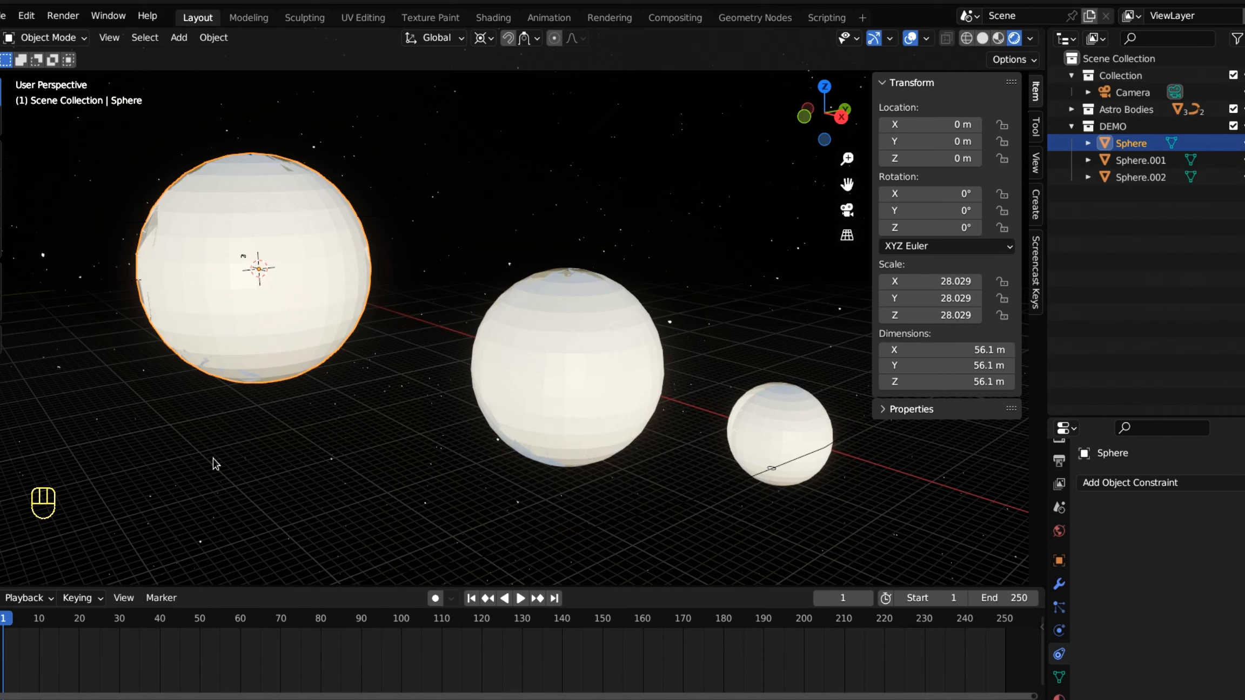
pyautogui.rightClick(268, 226)
pyautogui.click(267, 226)
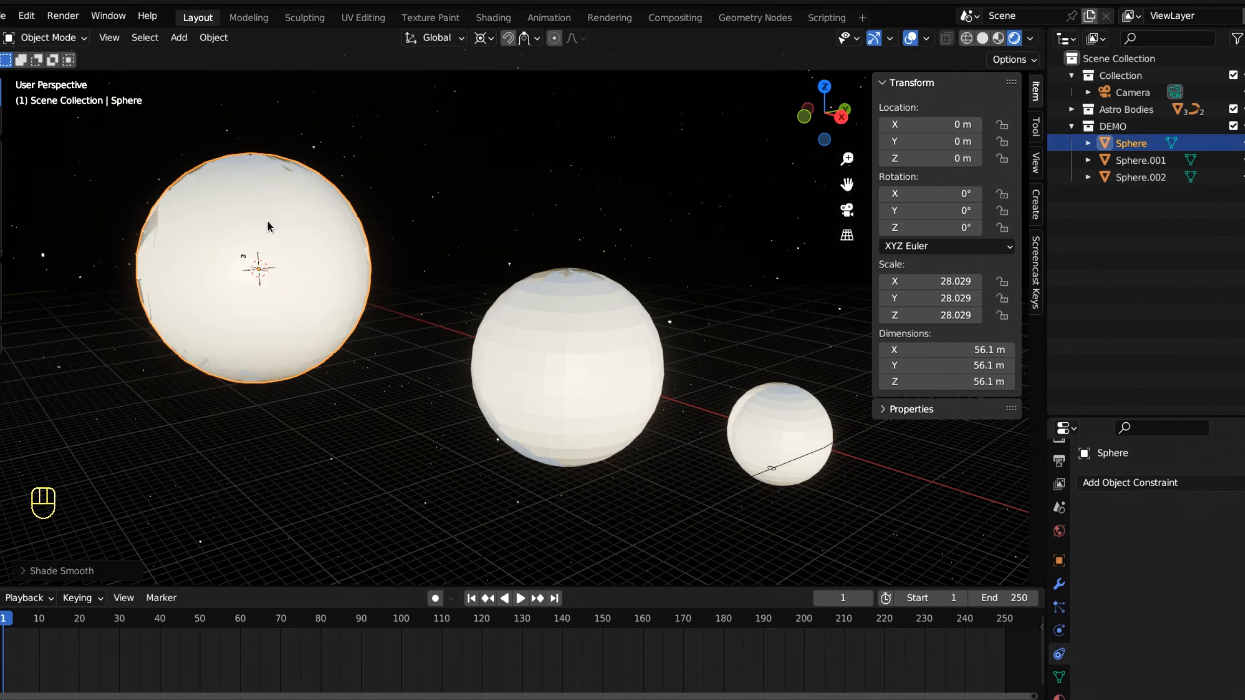
pyautogui.click(1059, 584)
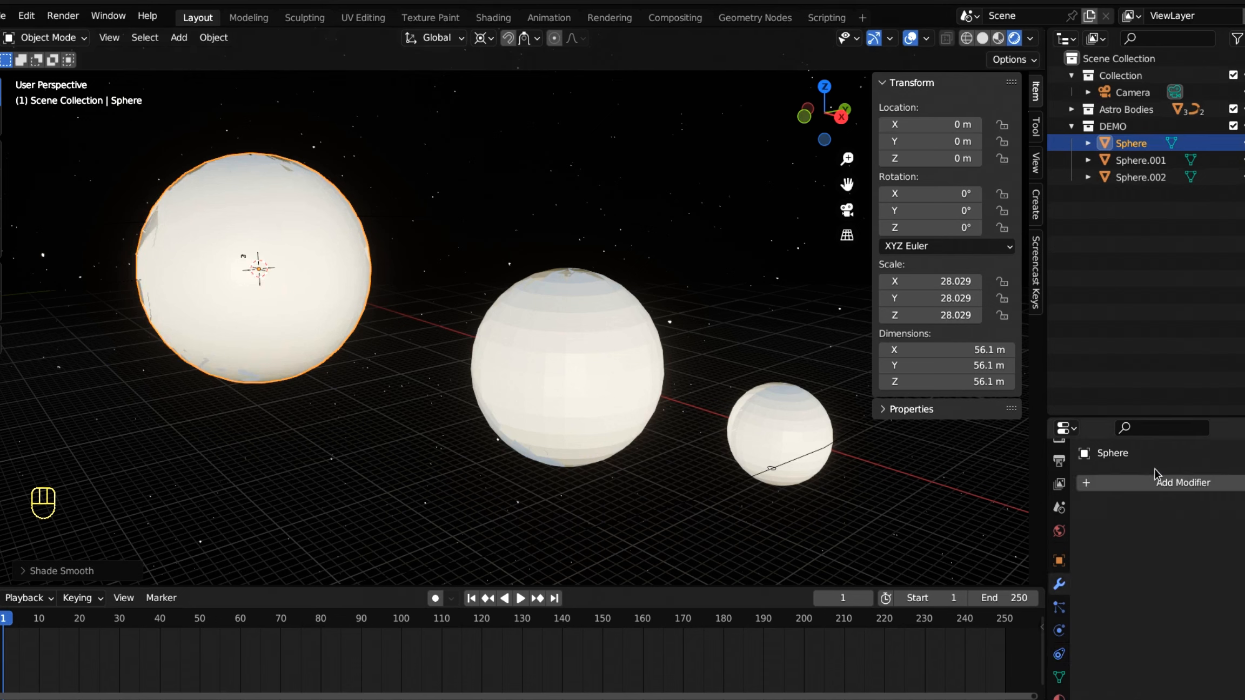
pyautogui.click(1159, 482)
pyautogui.moveTo(1093, 543)
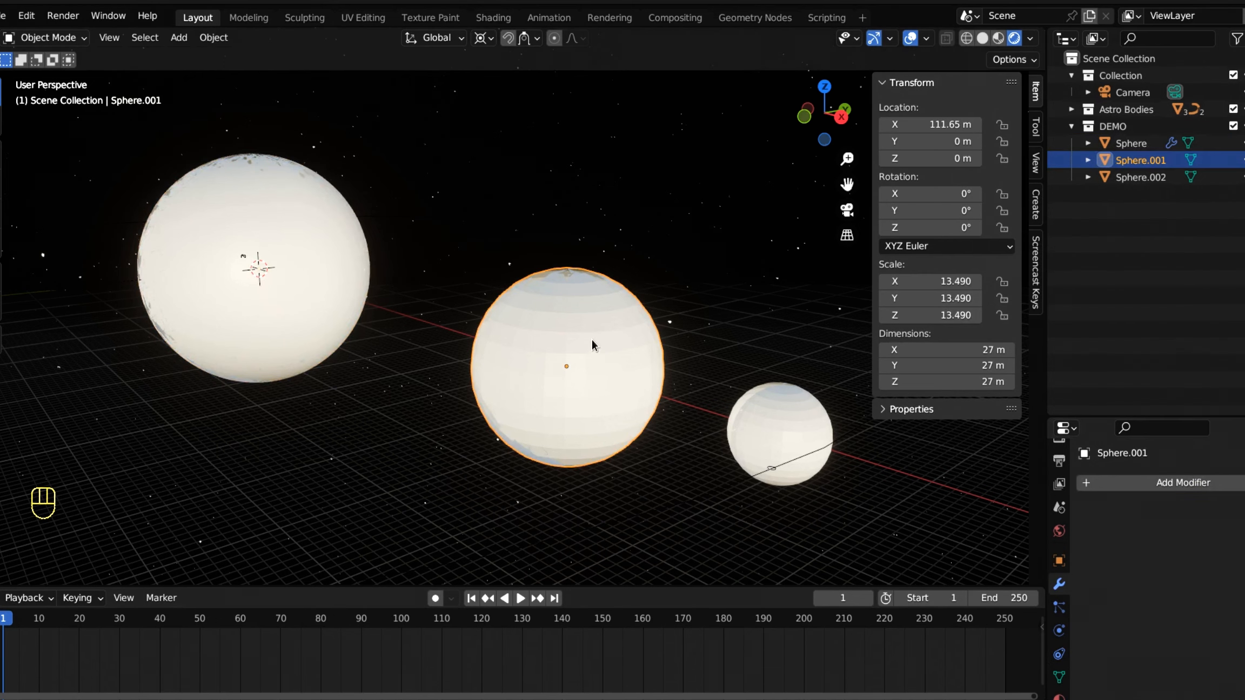
# Step: Shade Sphere.001 smooth and give it a Subdivision Surface modifier with viewport level 2
pyautogui.rightClick(591, 339)
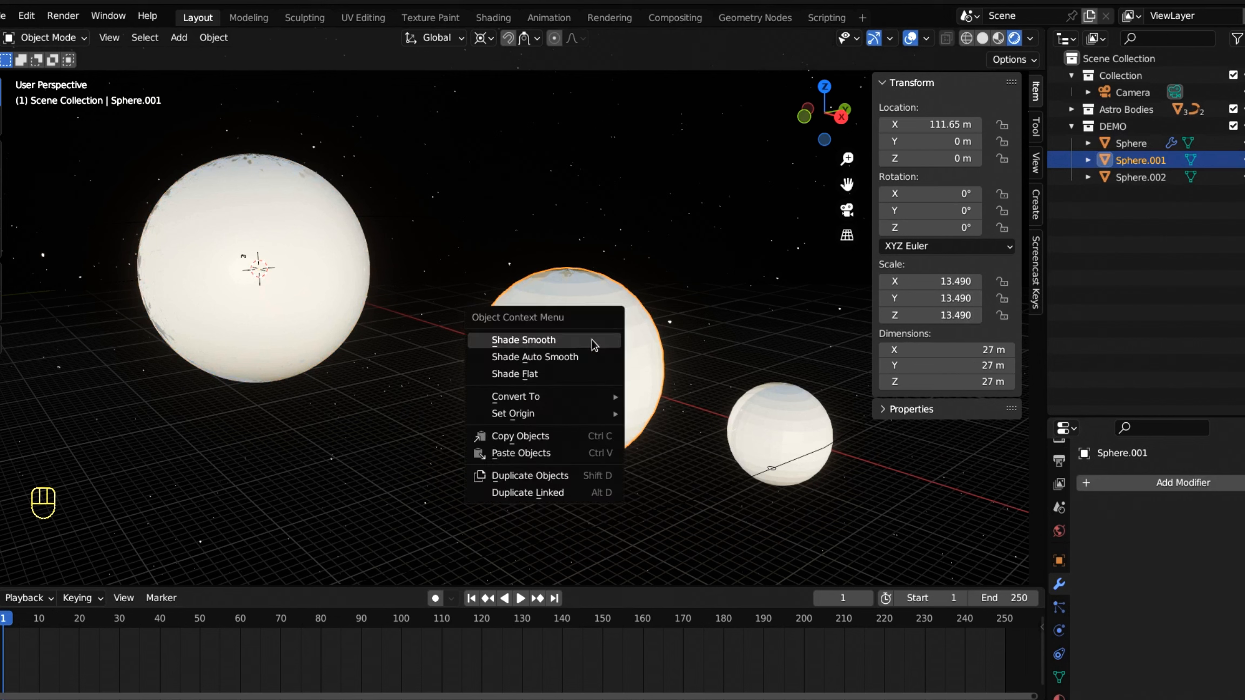
pyautogui.click(591, 340)
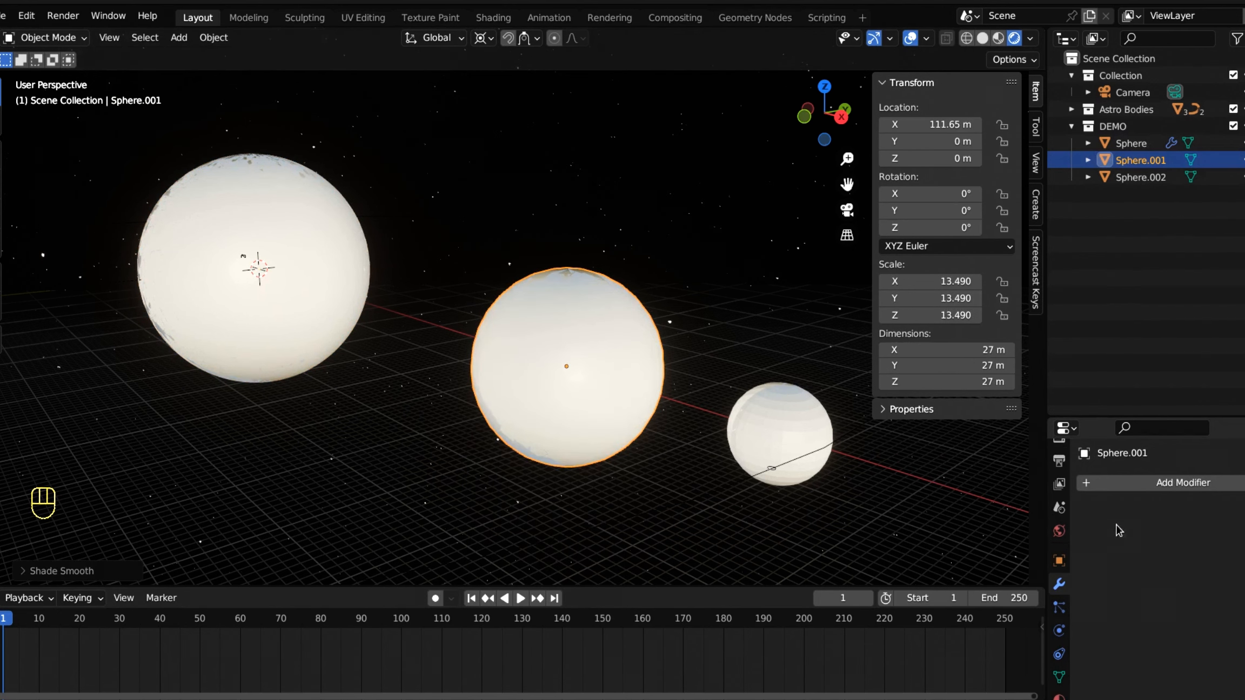
pyautogui.click(1121, 482)
pyautogui.moveTo(1119, 485)
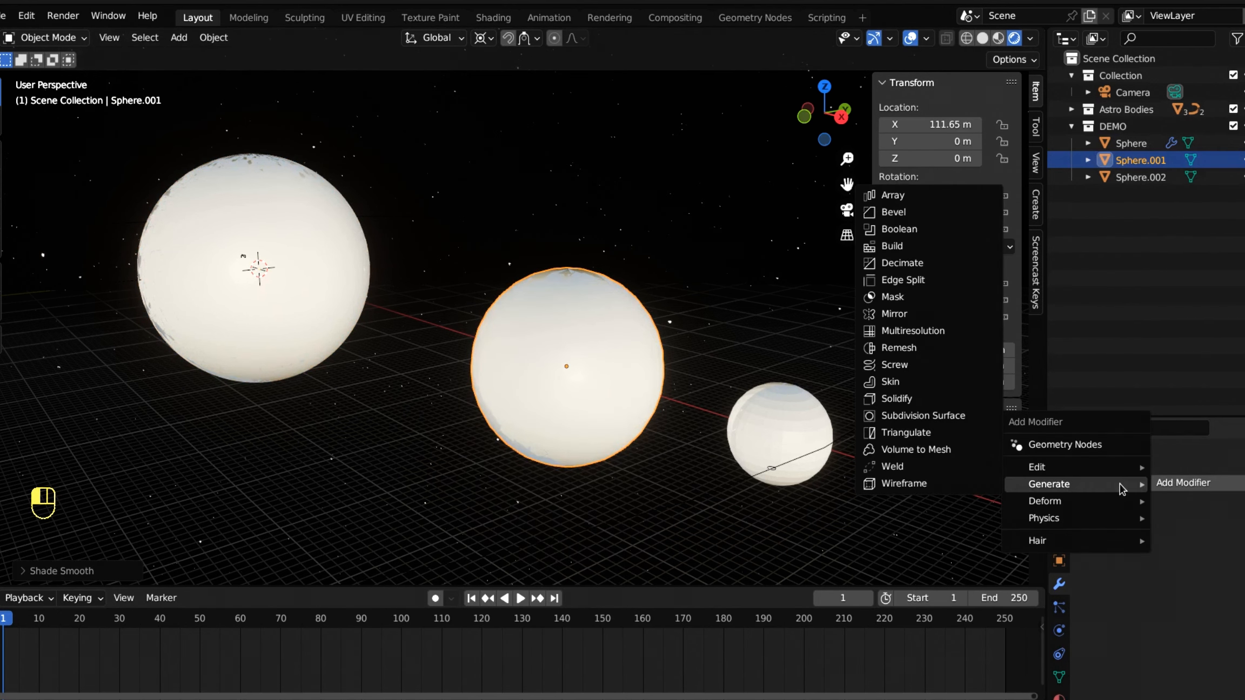
pyautogui.click(923, 415)
pyautogui.moveTo(1225, 555); pyautogui.dragTo(1235, 555)
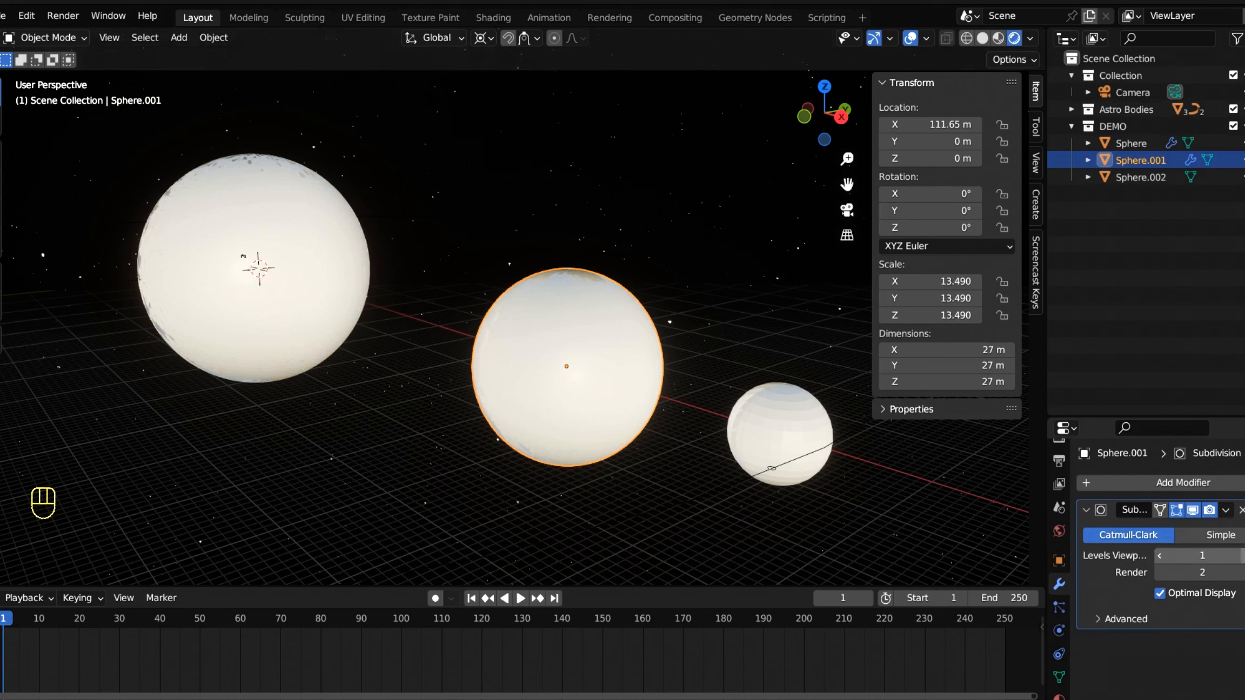
# Step: Shade Sphere.002 smooth and add a Subdivision Surface modifier to it
pyautogui.click(778, 420)
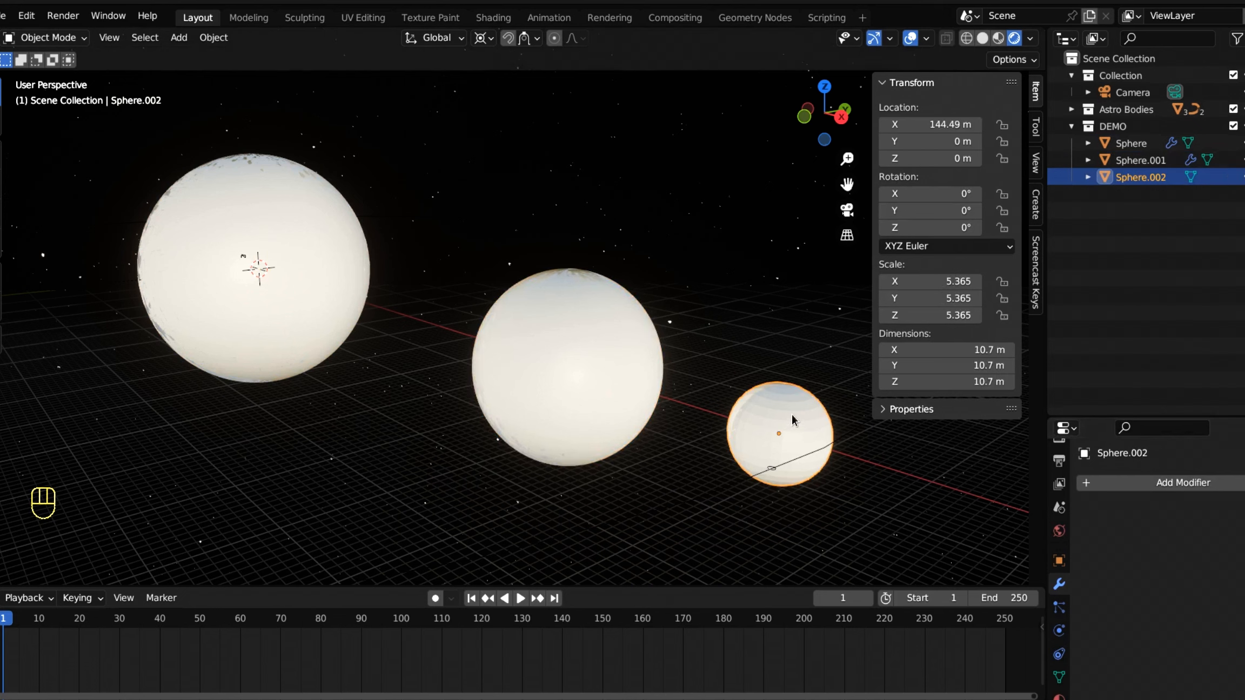
pyautogui.rightClick(792, 414)
pyautogui.click(788, 408)
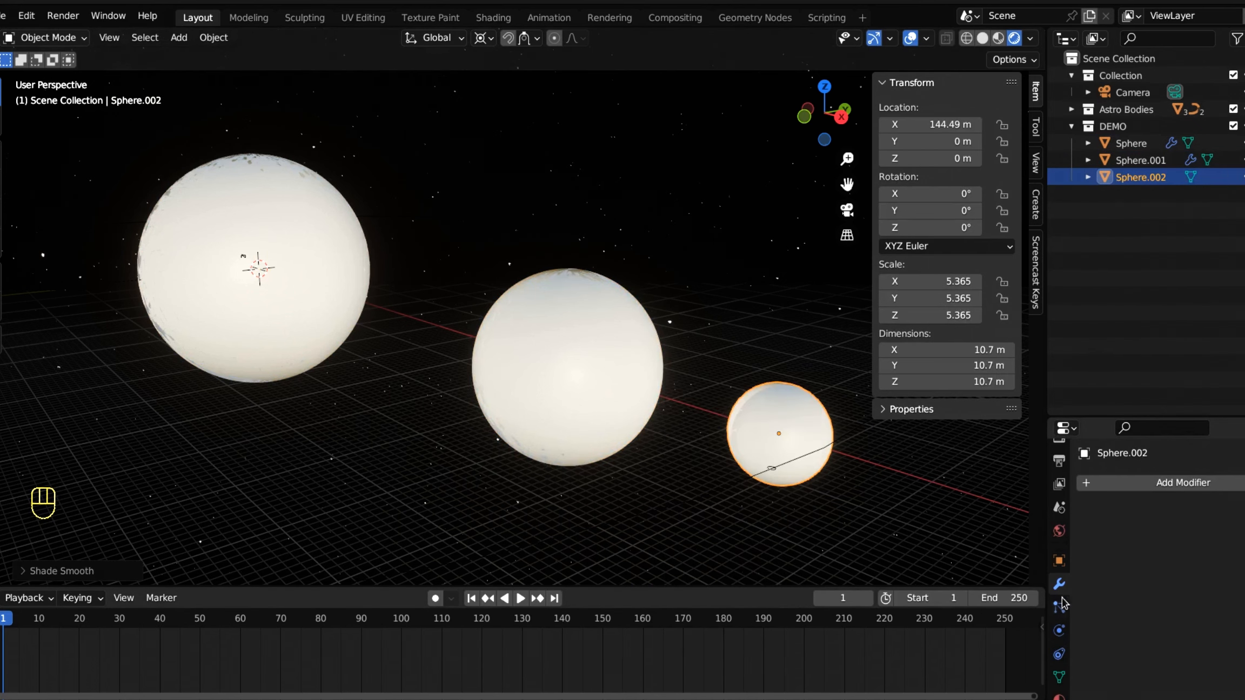
pyautogui.click(1116, 487)
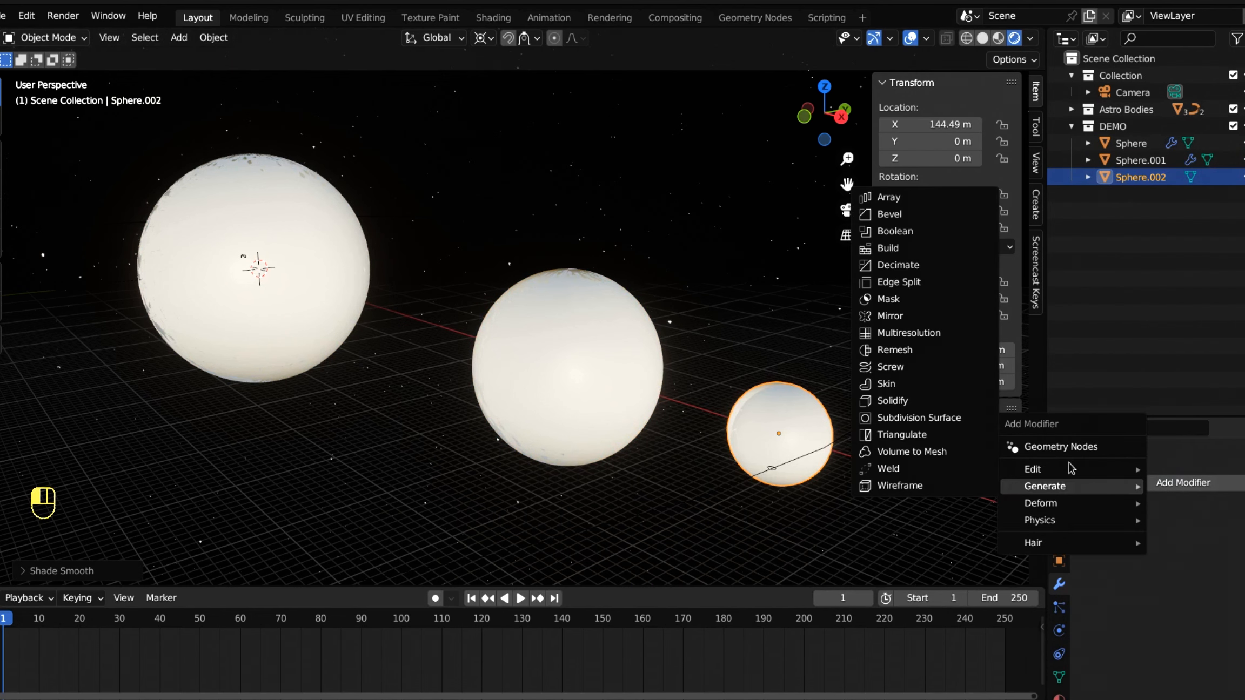
pyautogui.click(945, 421)
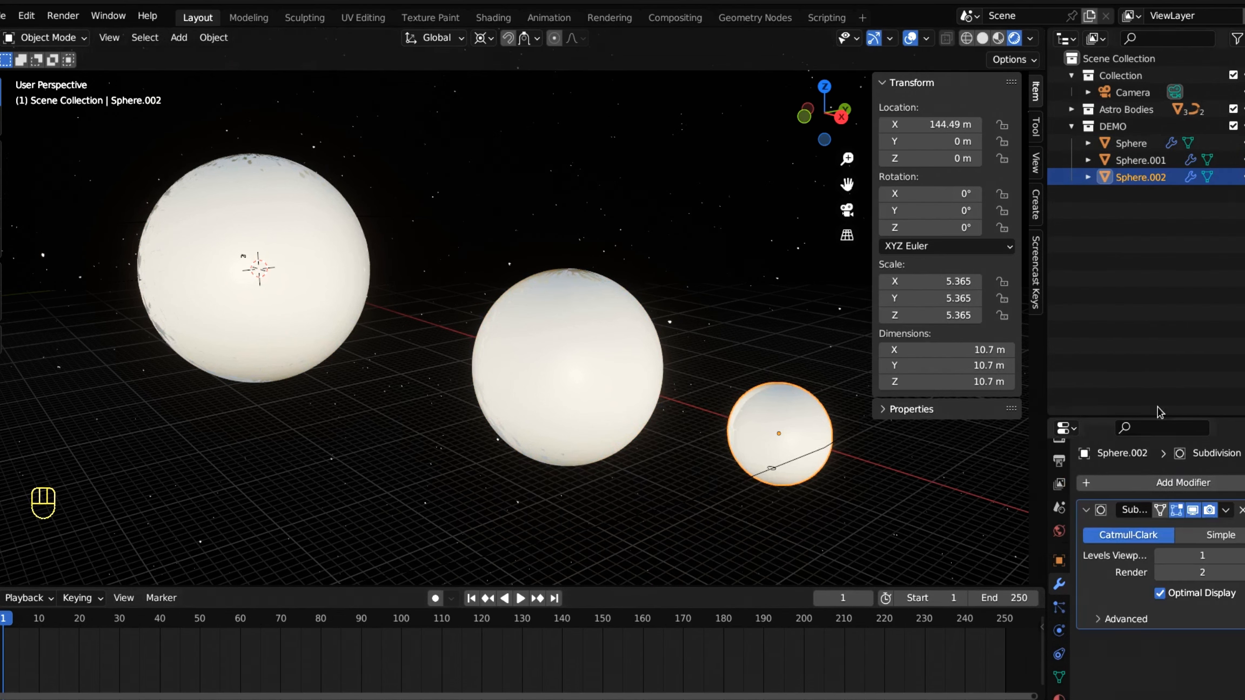
# Step: Rename the largest sphere in the DEMO collection as Big Sun
pyautogui.click(1142, 146)
pyautogui.doubleClick(1141, 145)
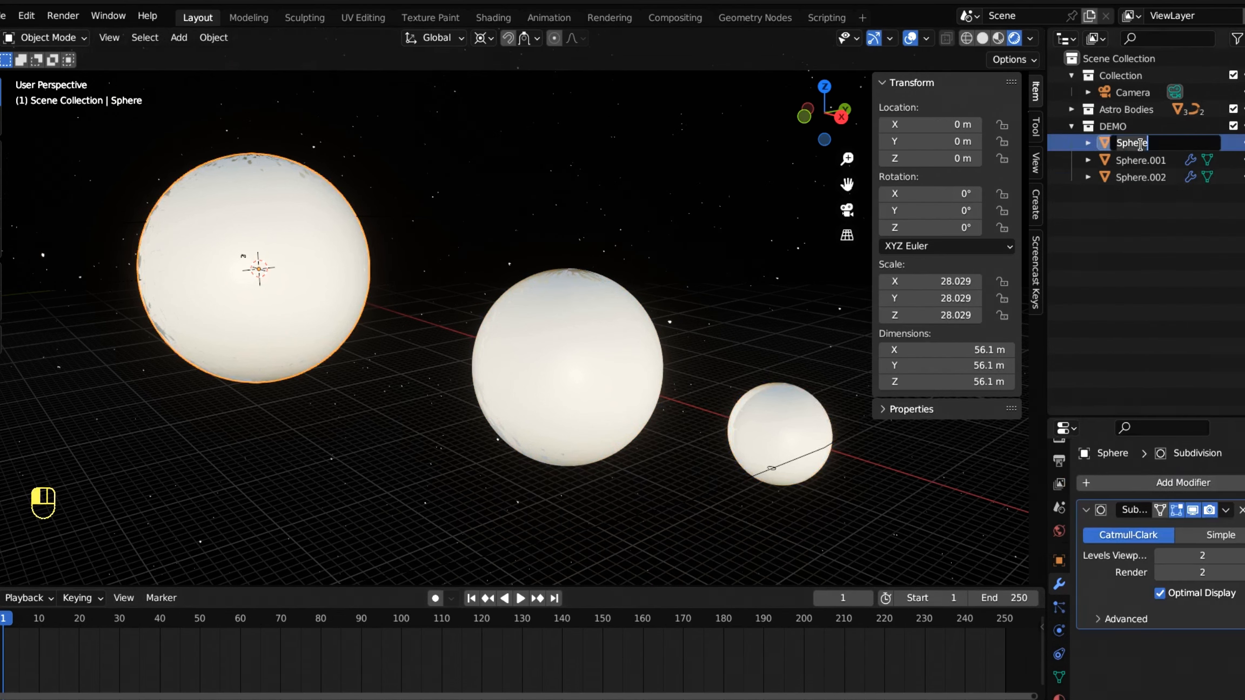
pyautogui.press('BackSpace')
pyautogui.write('Big SUn')
pyautogui.press('Return')
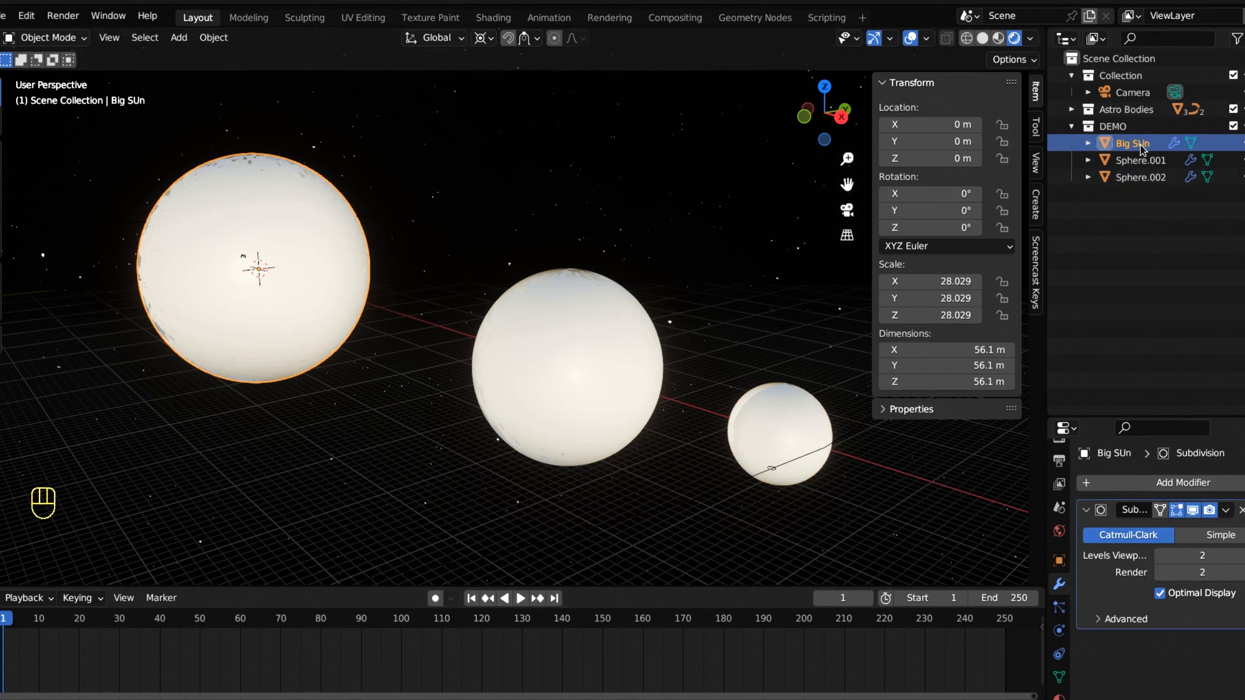
# Step: Rename Sphere.001, the middle demo sphere, as Big Earth
pyautogui.click(1145, 160)
pyautogui.doubleClick(1149, 159)
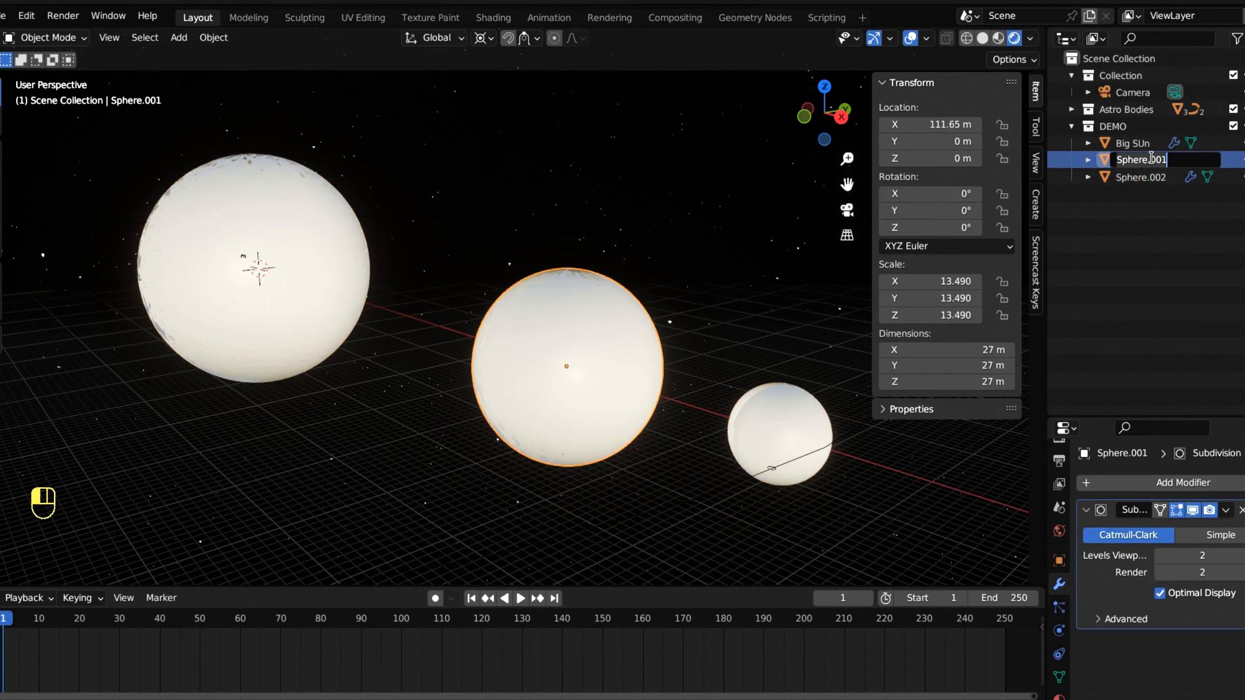
pyautogui.write('Big Earth')
pyautogui.press('Return')
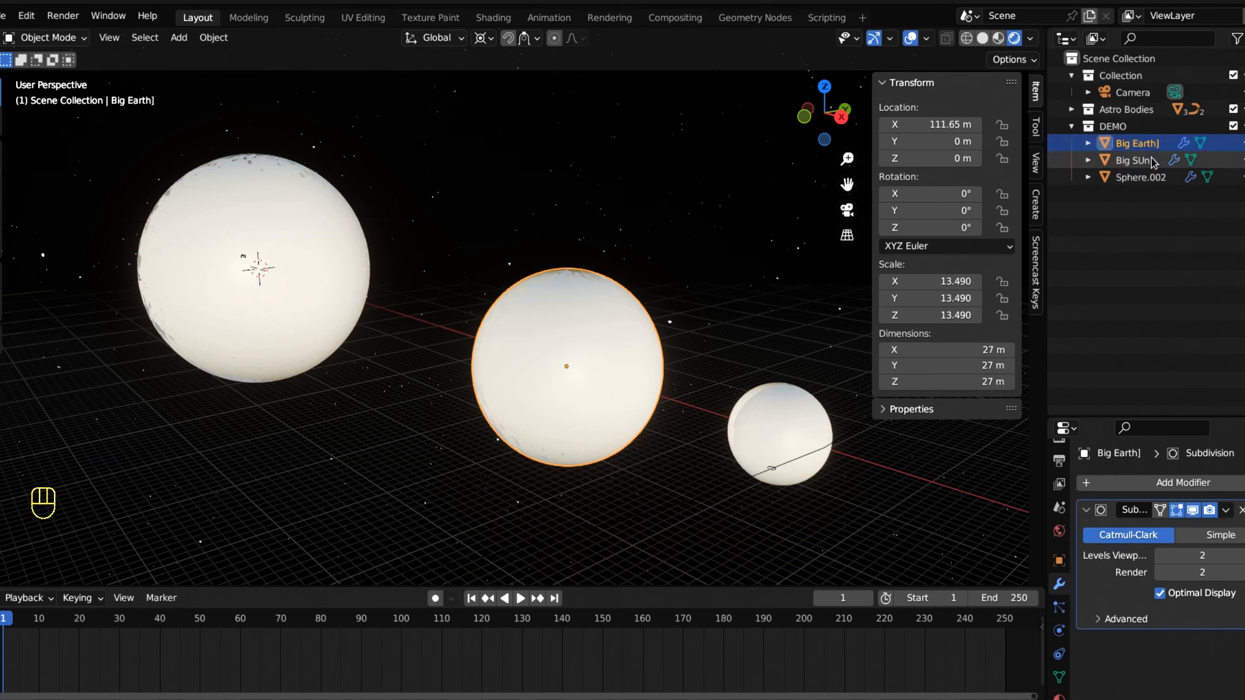
# Step: Rename Sphere.002, the smallest demo sphere, as Big Moon
pyautogui.doubleClick(1129, 175)
pyautogui.press('BackSpace')
pyautogui.write('Bi')
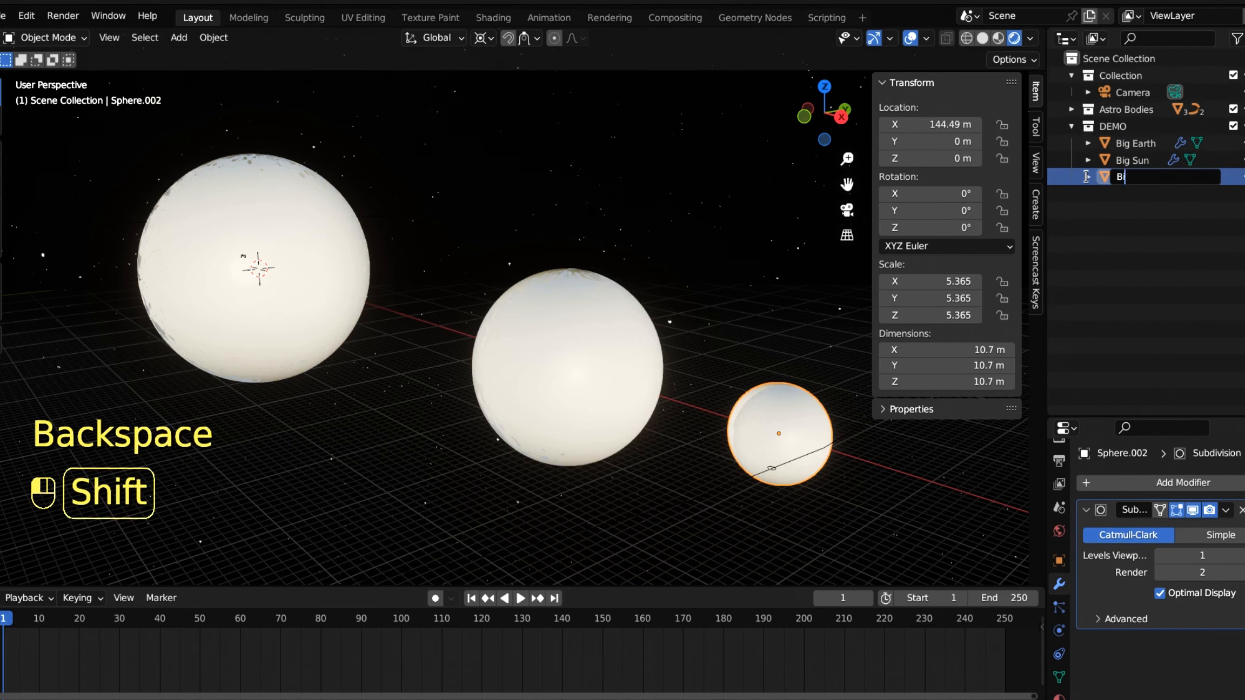
pyautogui.write('g Moon')
pyautogui.press('Return')
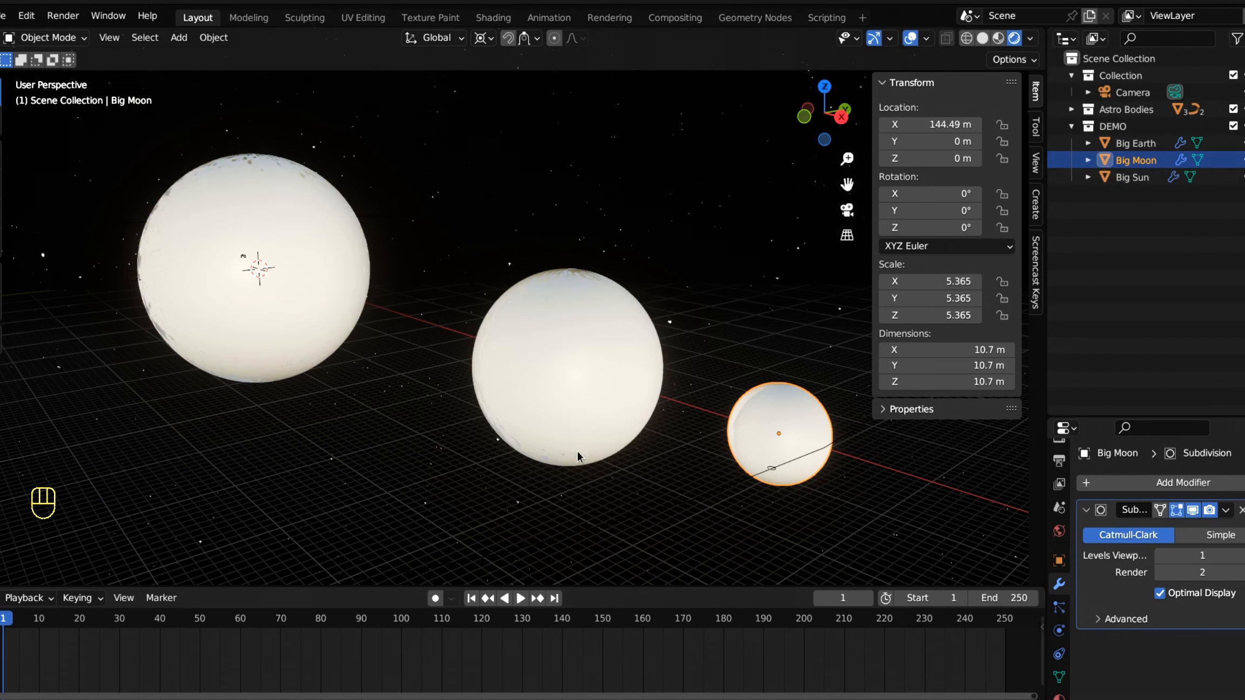
# Step: Assign the existing Moon Texture material to the Big Moon
pyautogui.moveTo(577, 451); pyautogui.dragTo(542, 455, button='middle')
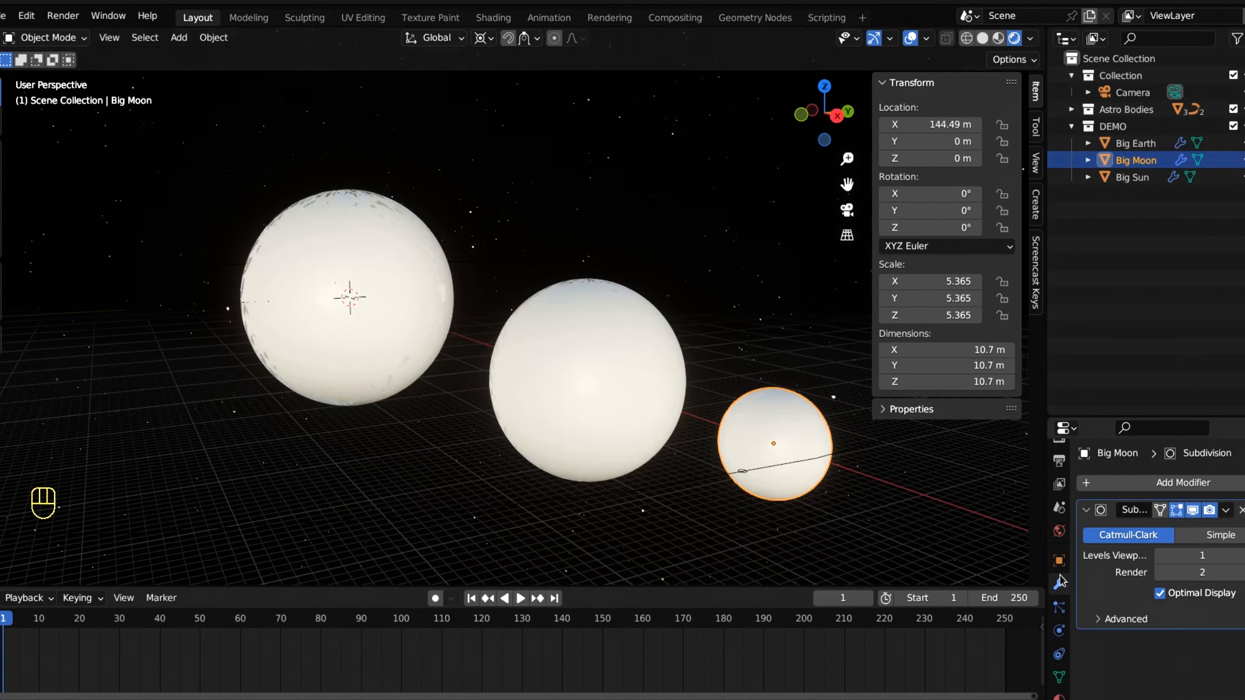
pyautogui.scroll(-2, 1059, 586)
pyautogui.click(1059, 647)
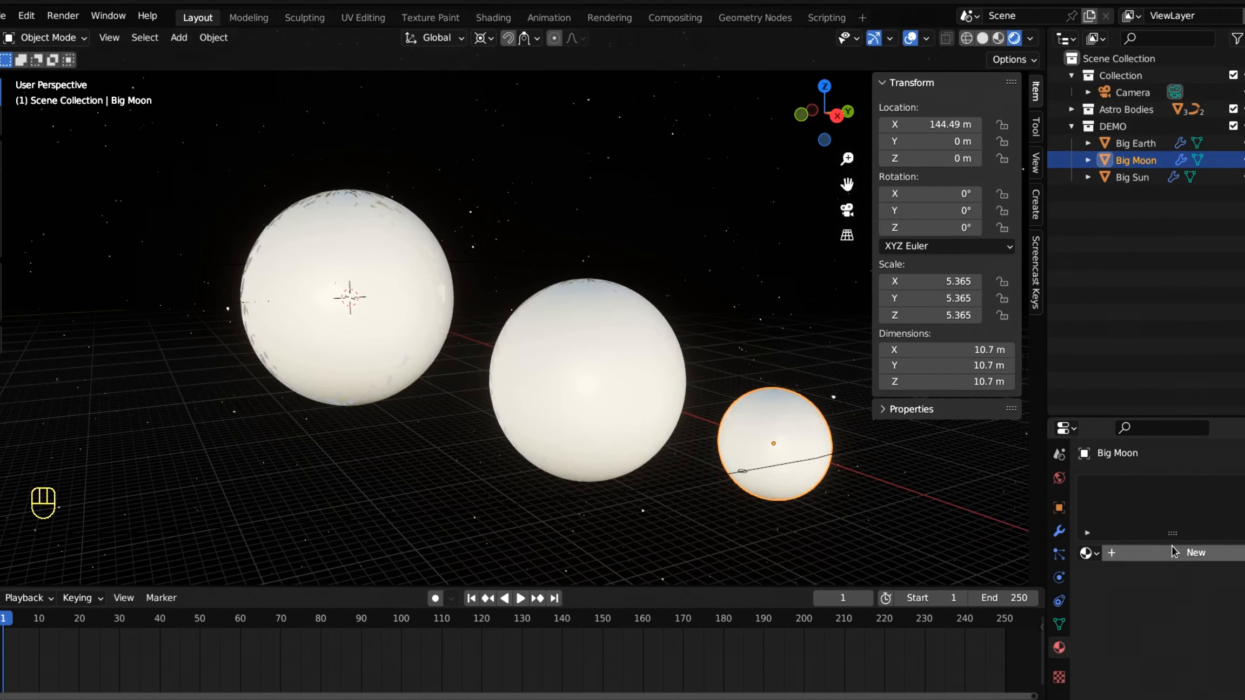
pyautogui.click(1089, 552)
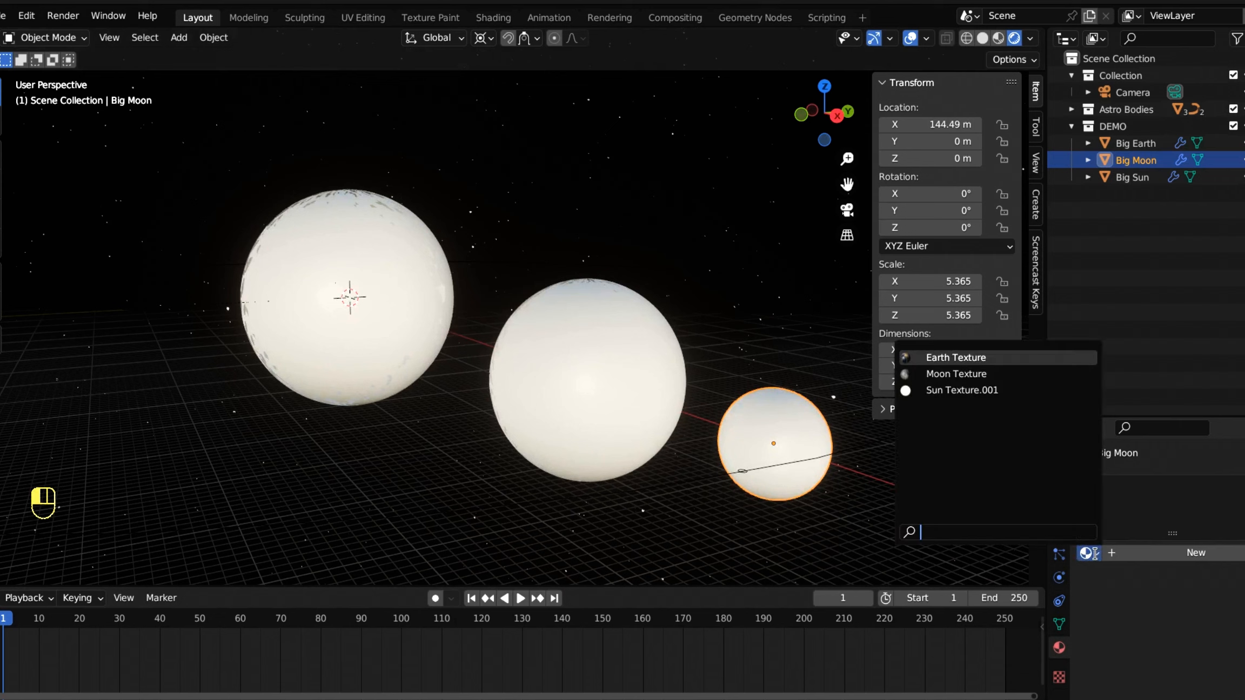
pyautogui.click(999, 374)
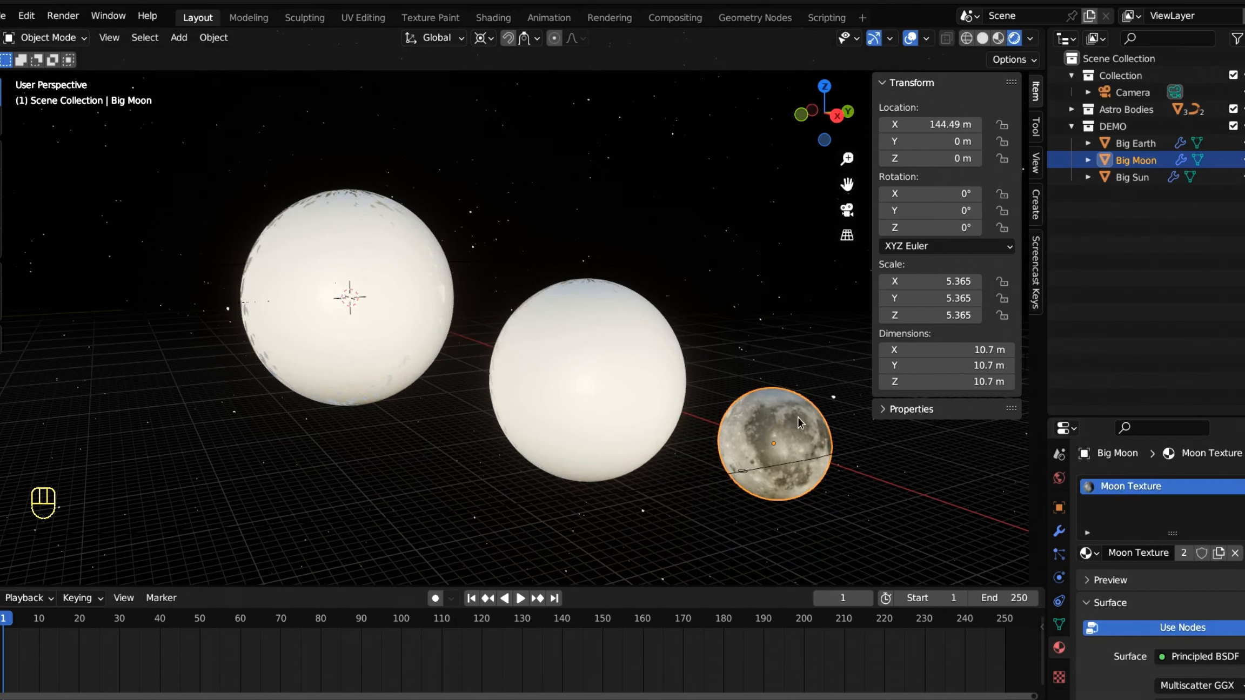
# Step: Assign the existing Earth Texture material to the Big Earth
pyautogui.click(624, 367)
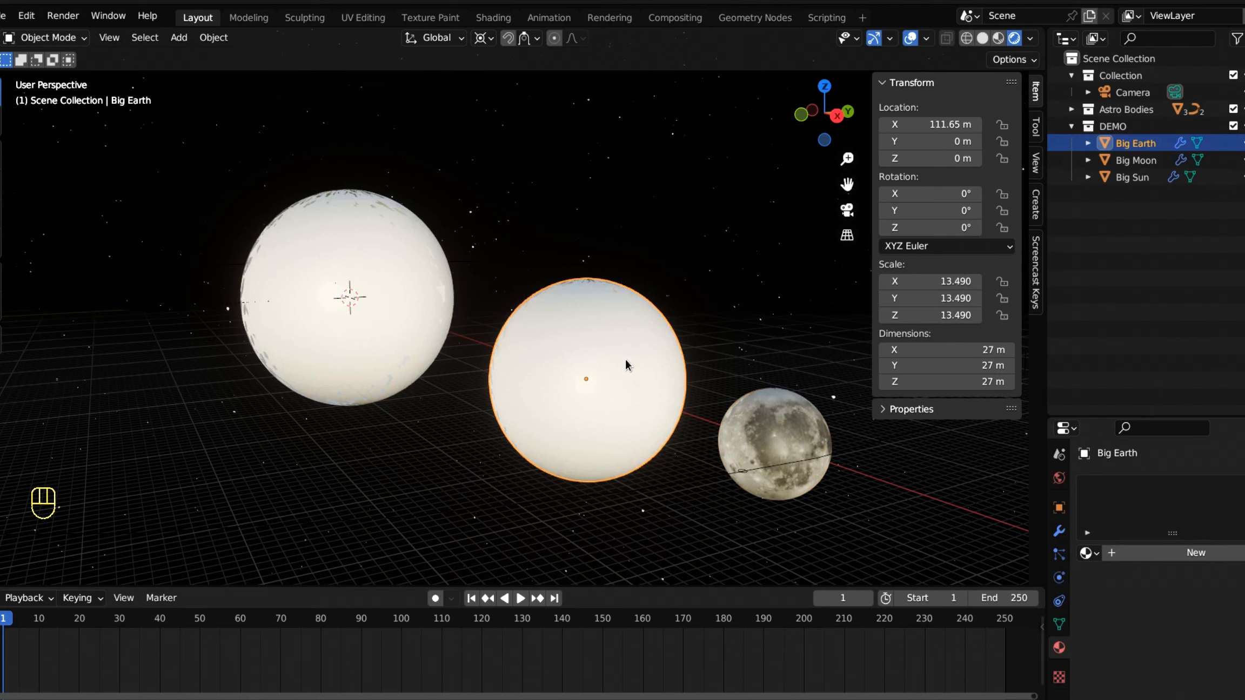
pyautogui.click(1087, 552)
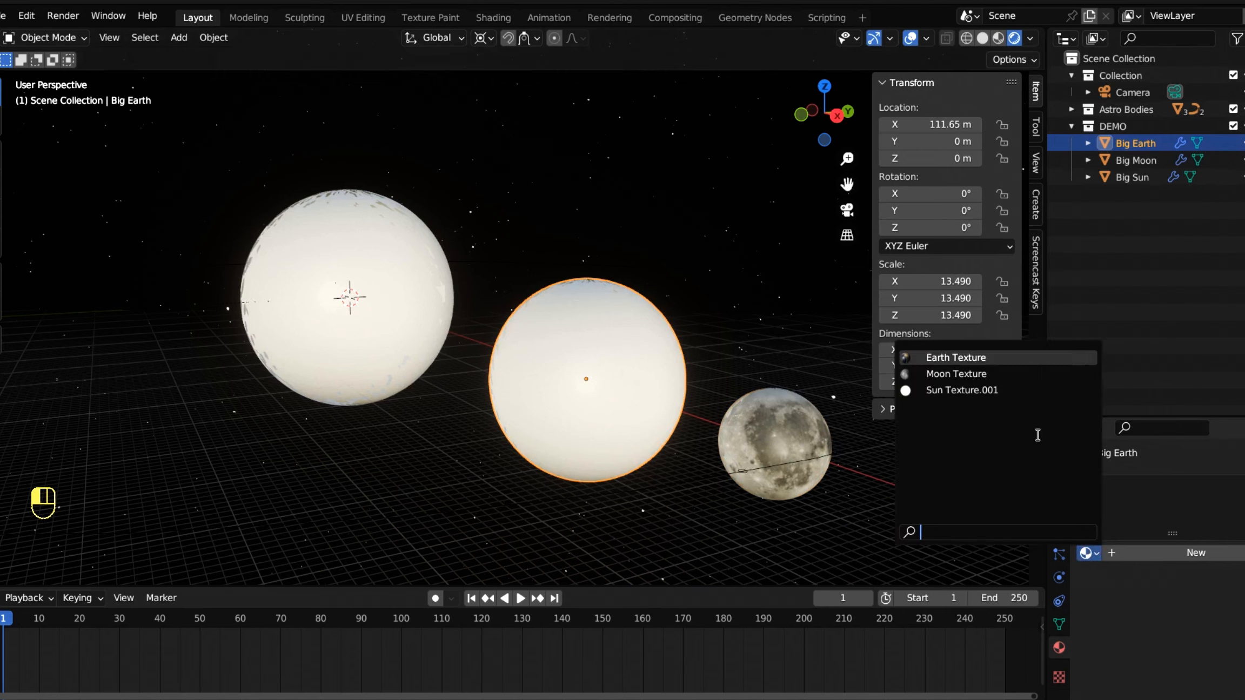
pyautogui.click(990, 359)
# Step: Assign the existing Sun Texture.001 material to the Big Sun
pyautogui.click(343, 250)
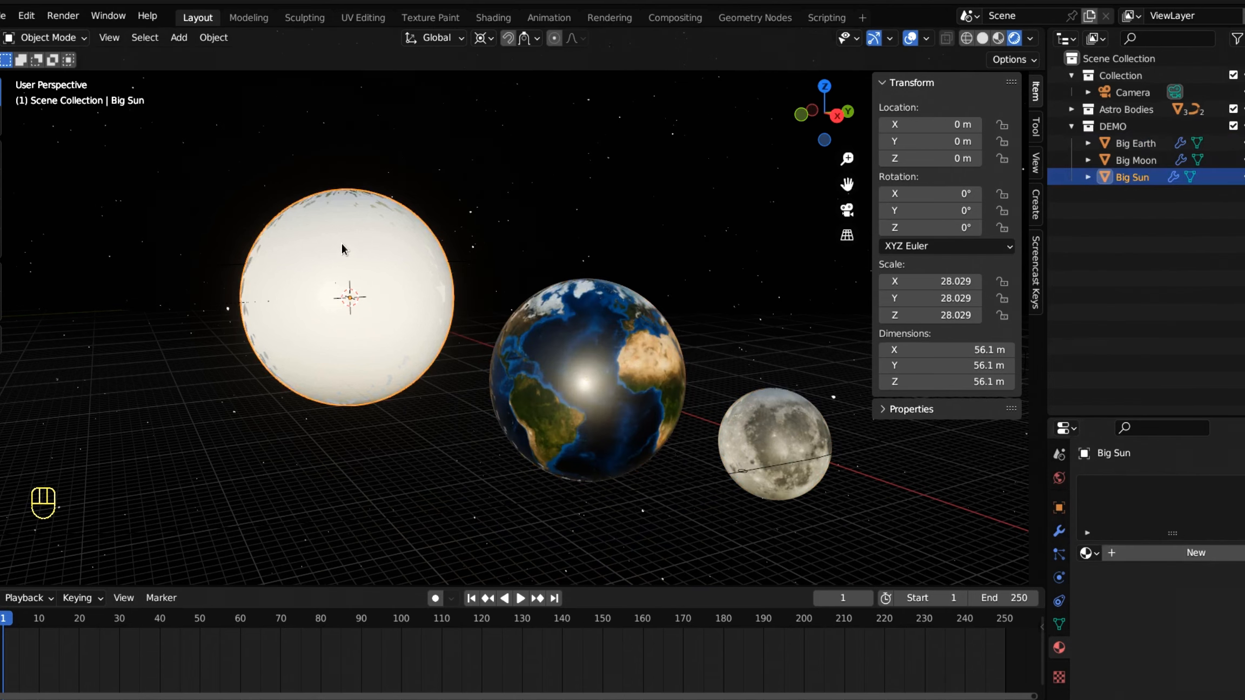
pyautogui.click(1087, 553)
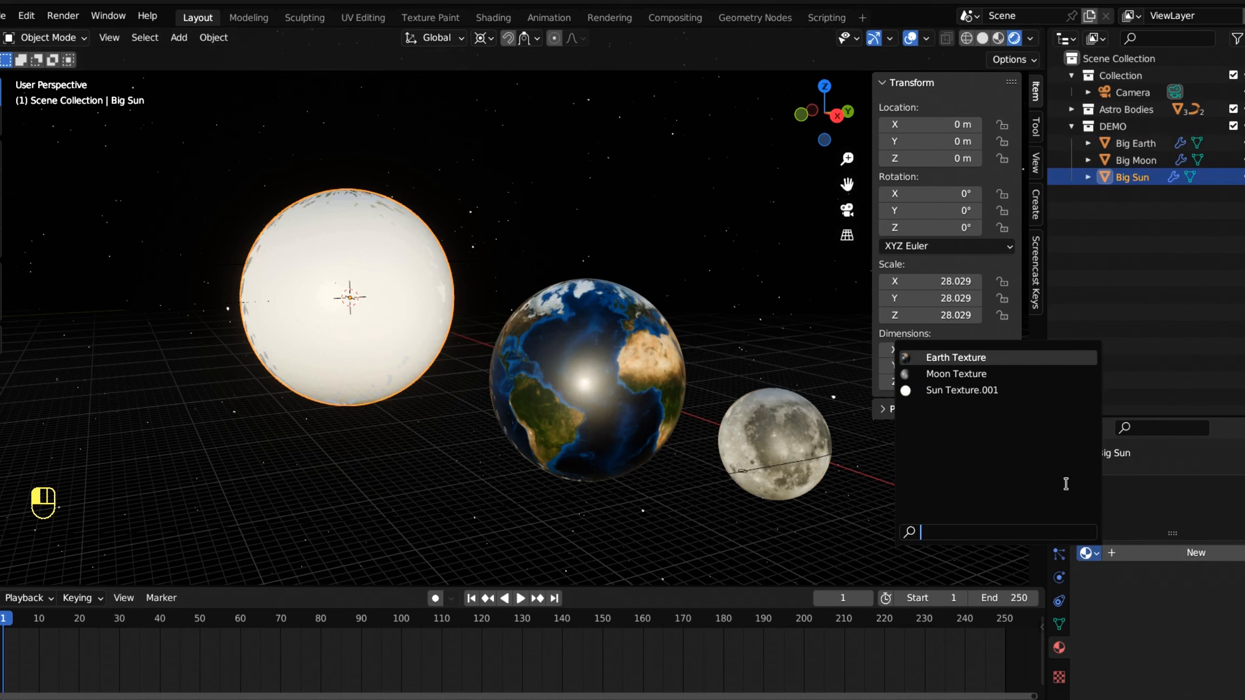
pyautogui.click(999, 385)
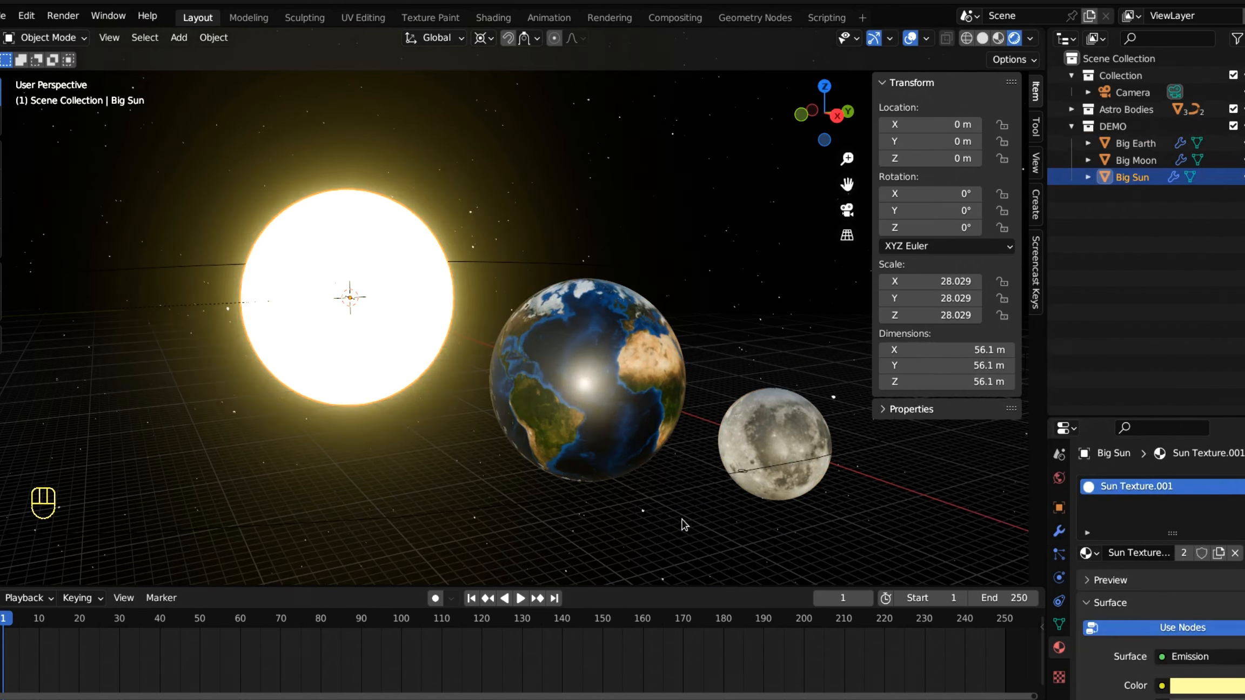
# Step: Hide the viewport's transform sidebar to give the three textured demo spheres more room
pyautogui.moveTo(682, 519); pyautogui.dragTo(642, 518, button='middle')
pyautogui.press('n')
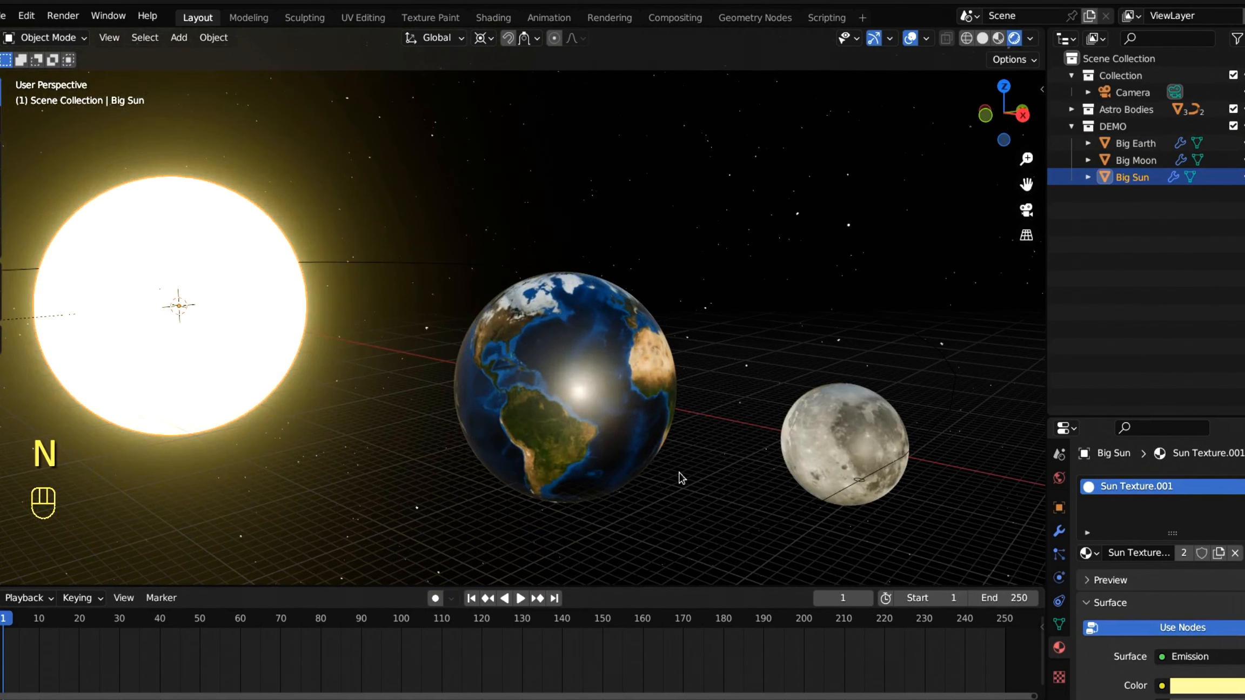
pyautogui.moveTo(682, 478); pyautogui.dragTo(639, 486, button='middle')
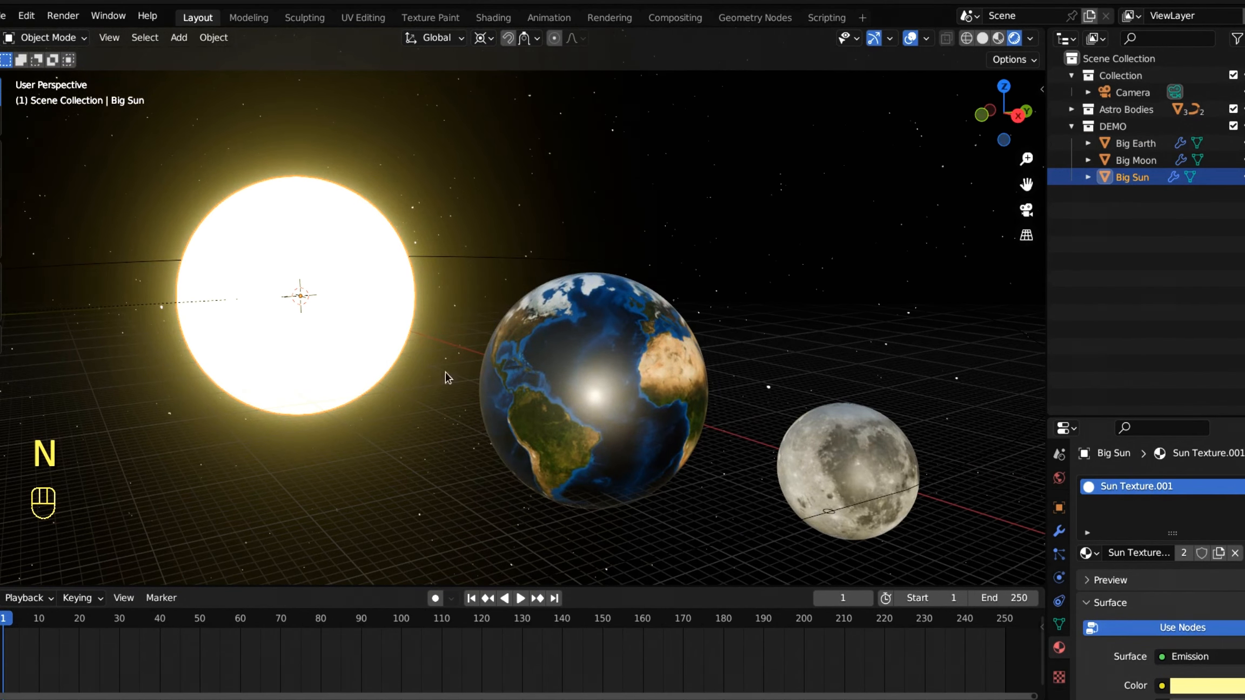
pyautogui.press('shift')
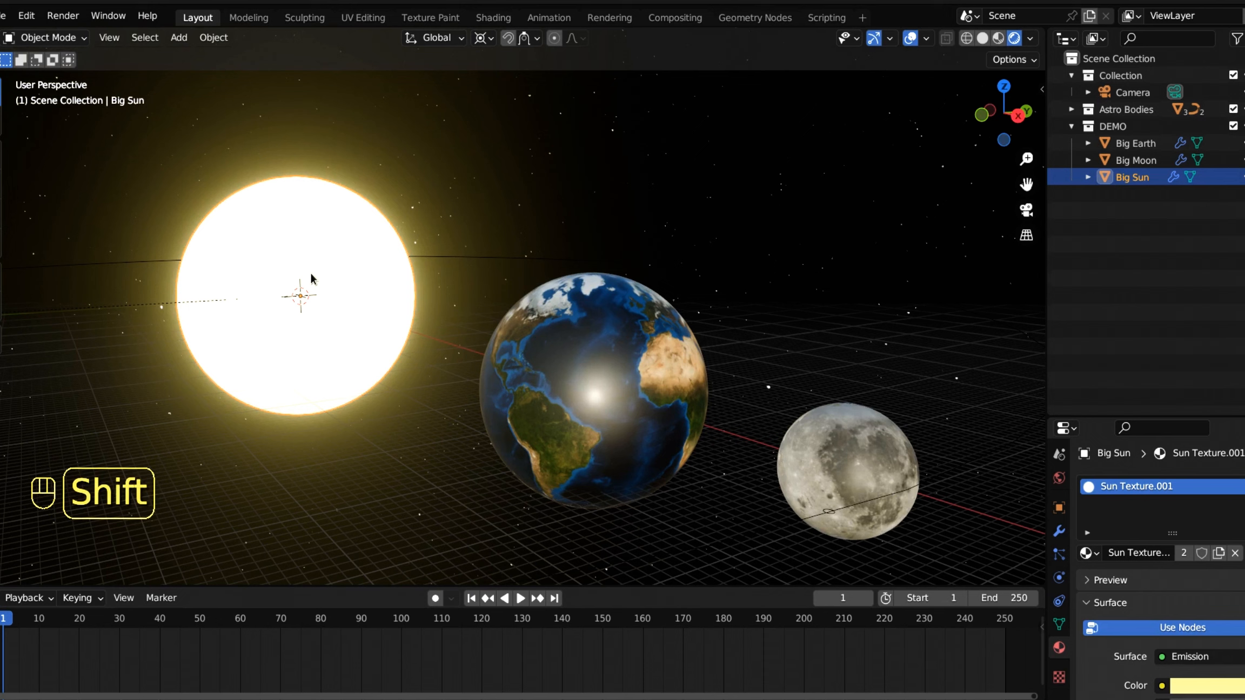
# Step: Apply all transforms to the Big Sun, Big Earth and Big Moon
pyautogui.hotkey('ctrl', 'a')
pyautogui.click(313, 273)
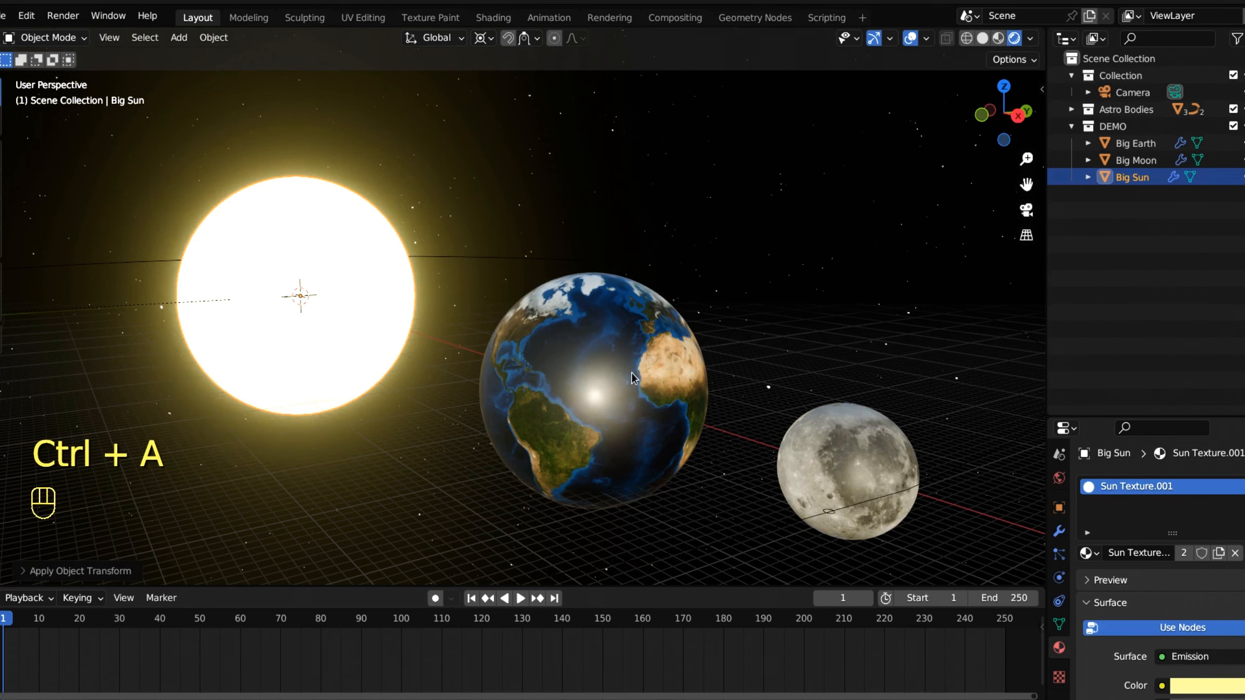
pyautogui.click(617, 364)
pyautogui.hotkey('ctrl', 'a')
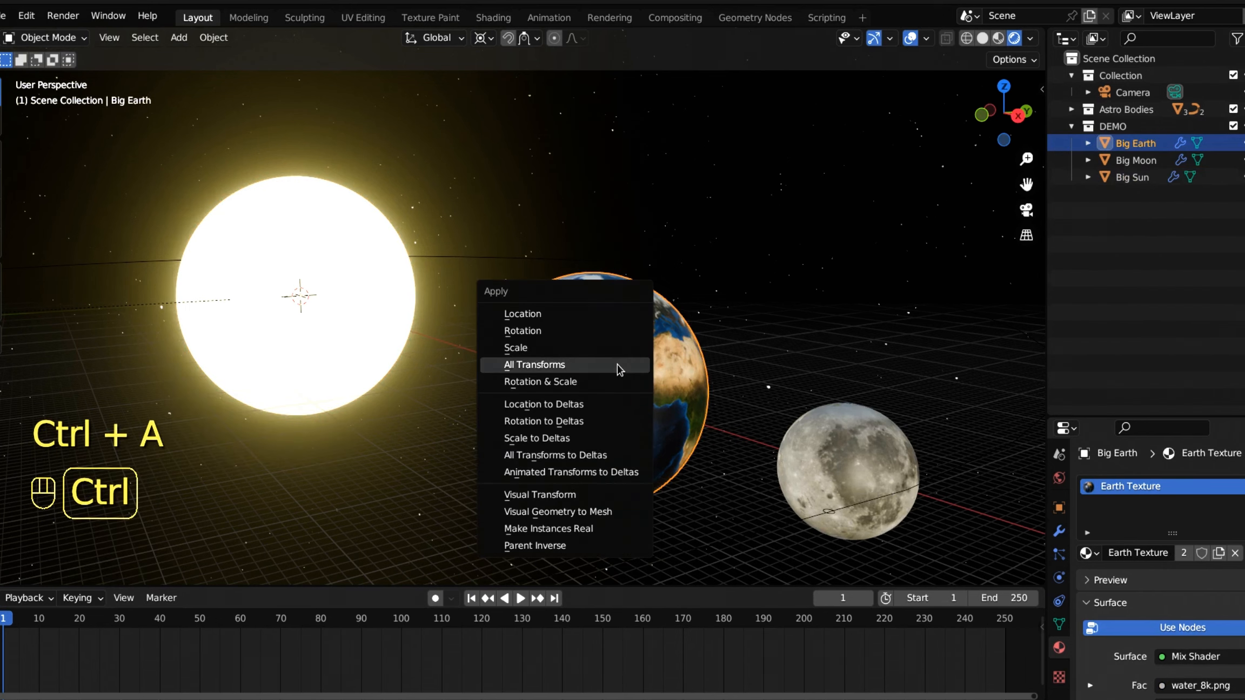
pyautogui.click(617, 364)
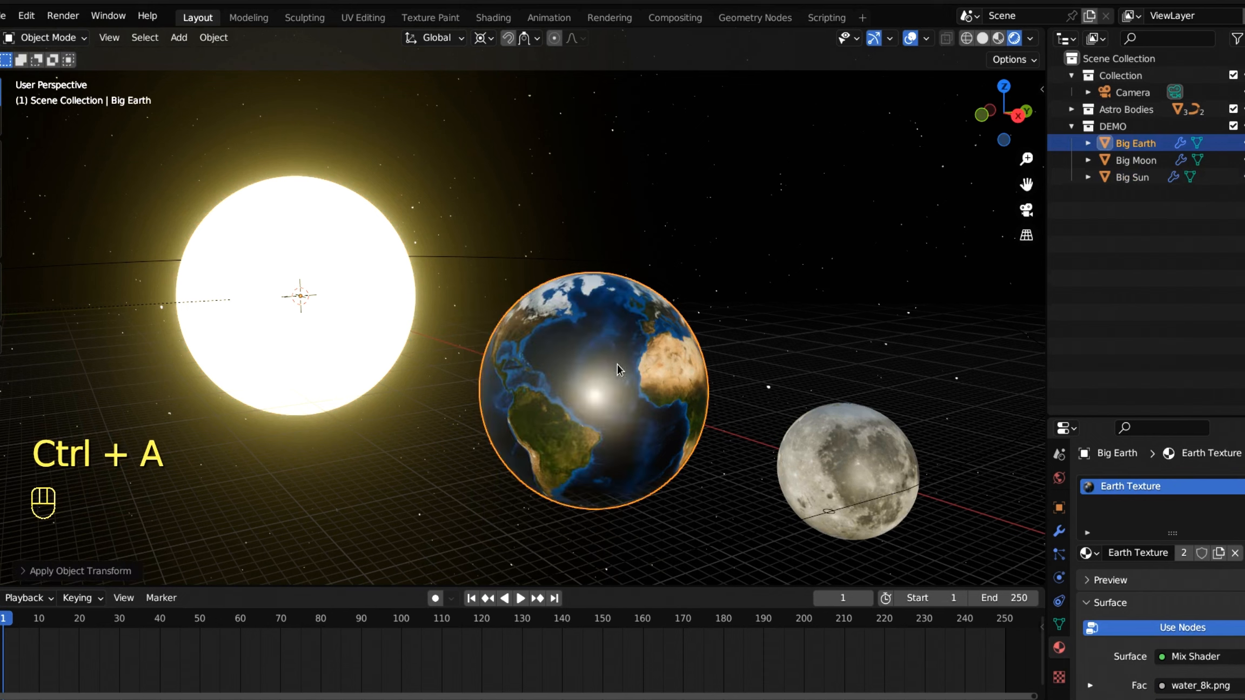
pyautogui.click(859, 471)
pyautogui.hotkey('ctrl', 'a')
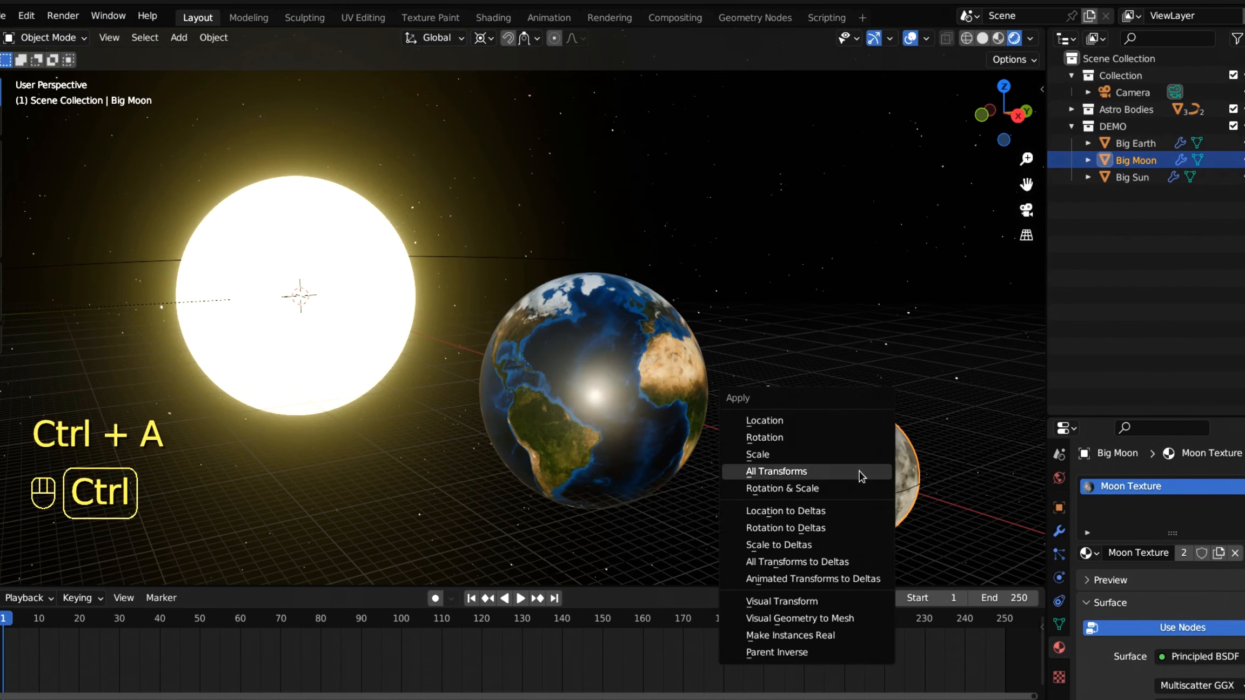
pyautogui.click(858, 471)
# Step: Tilt the Big Earth -23.5° about its local Y axis in front view and apply its transforms
pyautogui.press('KP_7')
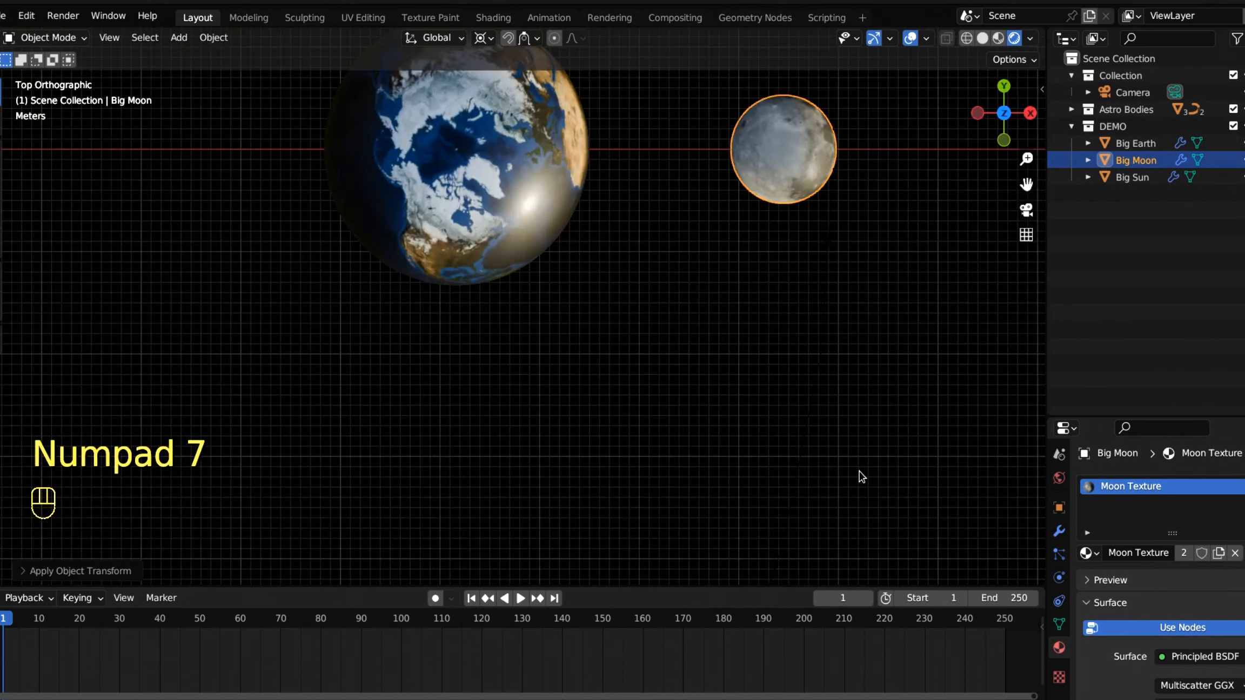
pyautogui.scroll(-1, 619, 414)
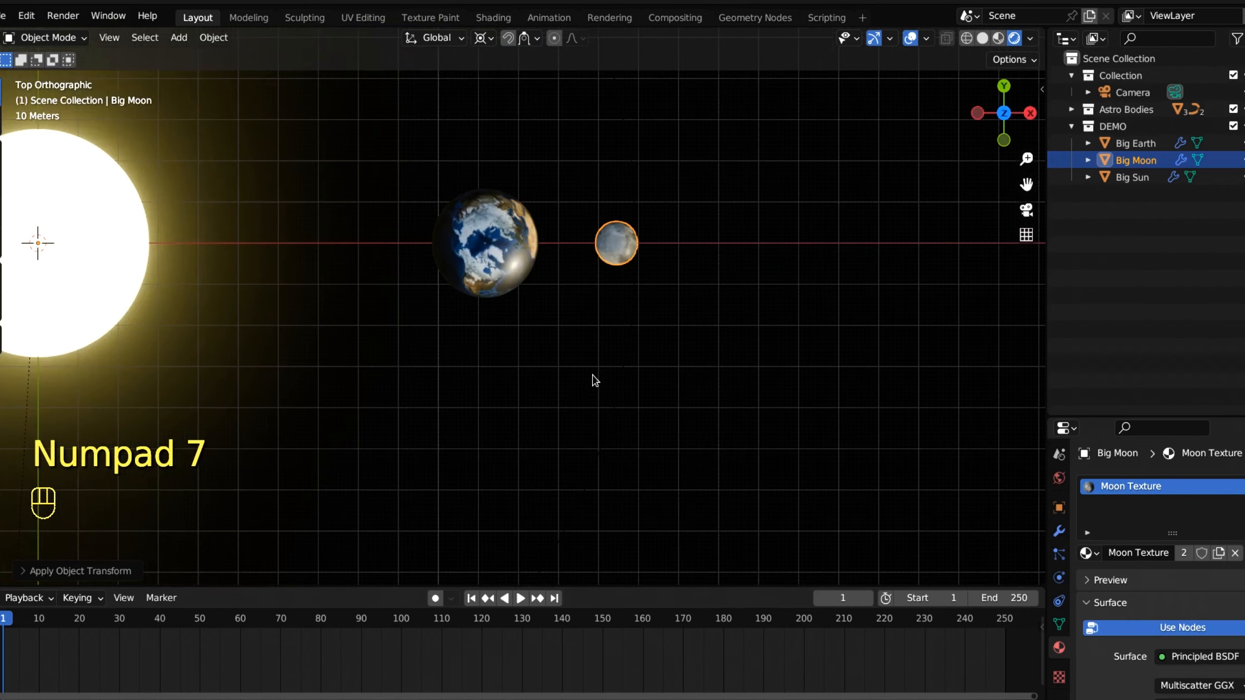
pyautogui.keyDown('shift'); pyautogui.moveTo(594, 367); pyautogui.dragTo(829, 449, button='middle'); pyautogui.keyUp('shift')
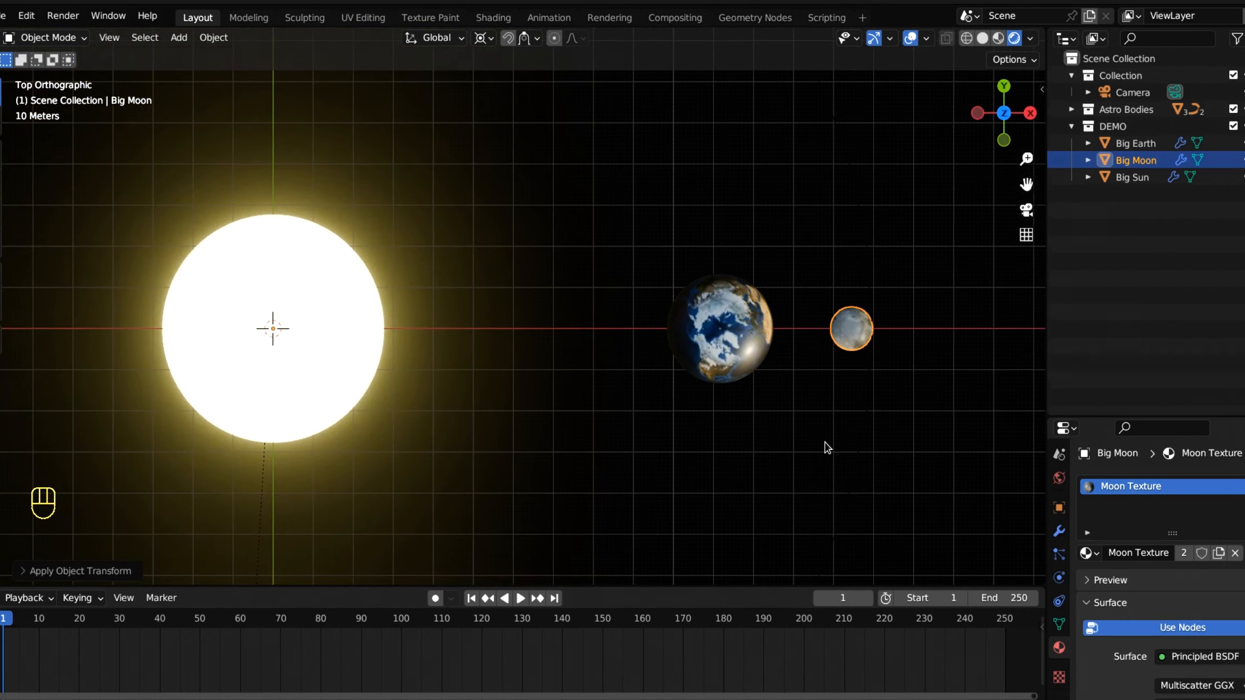
pyautogui.press('KP_4')
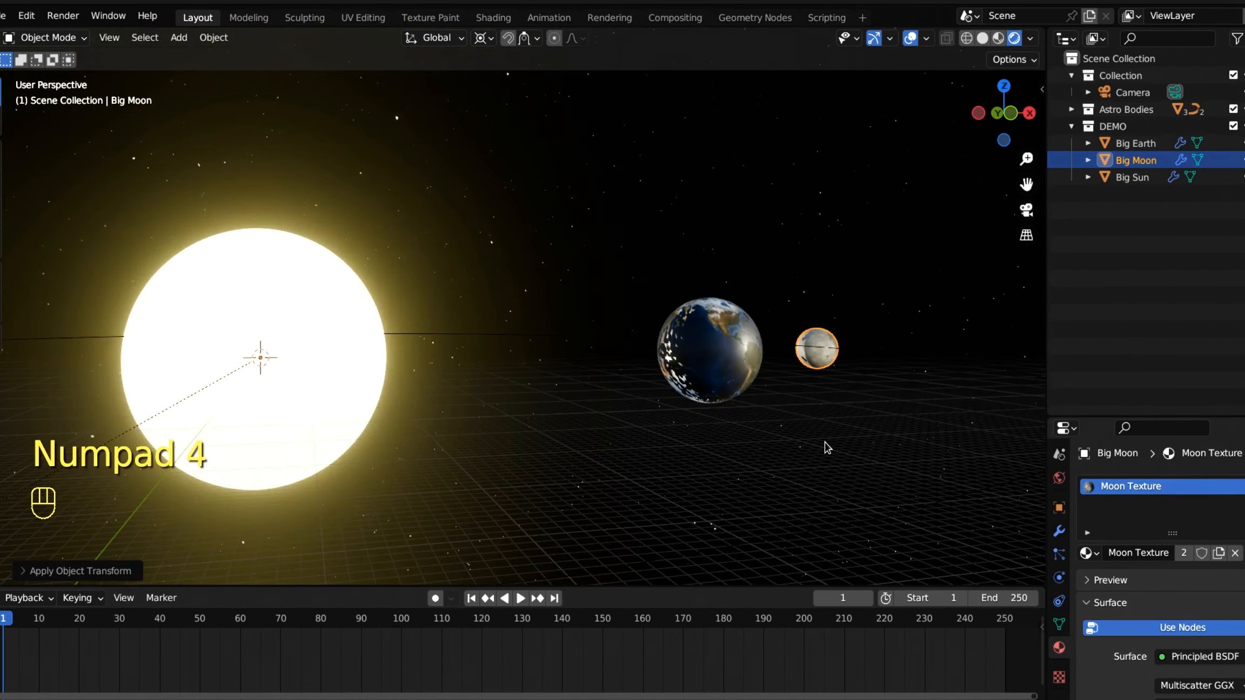
pyautogui.press('KP_1')
pyautogui.scroll(3, 825, 444)
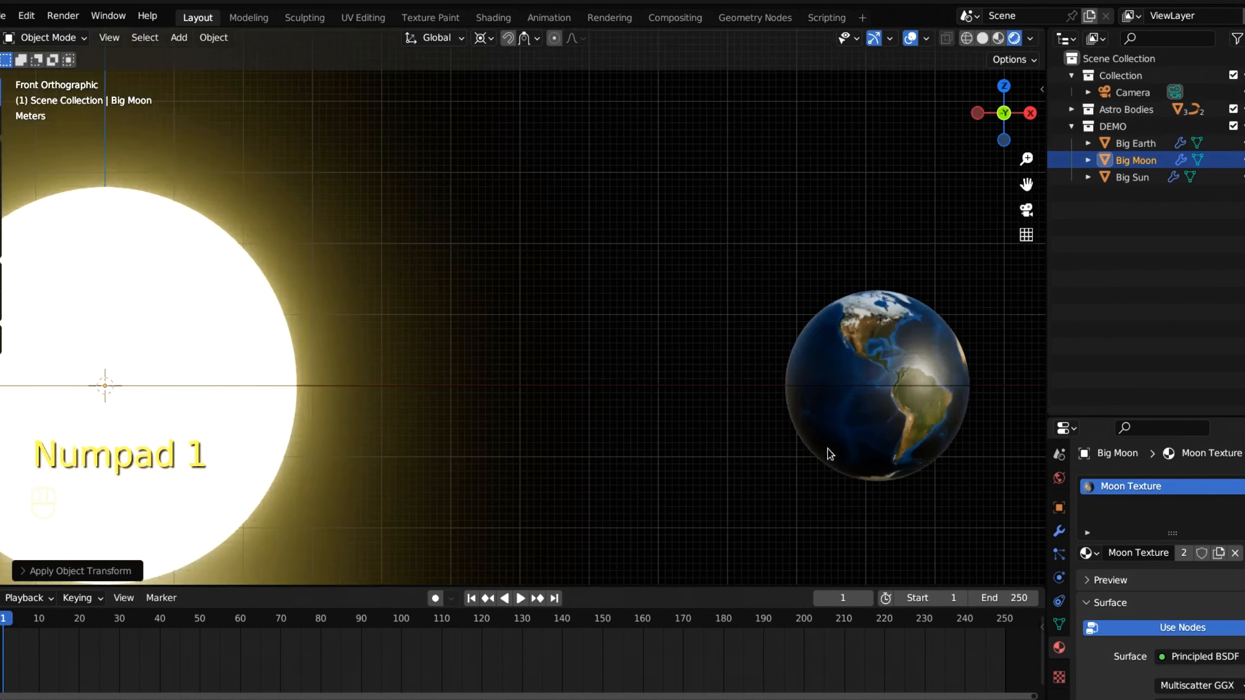
pyautogui.scroll(-1, 826, 445)
pyautogui.click(847, 362)
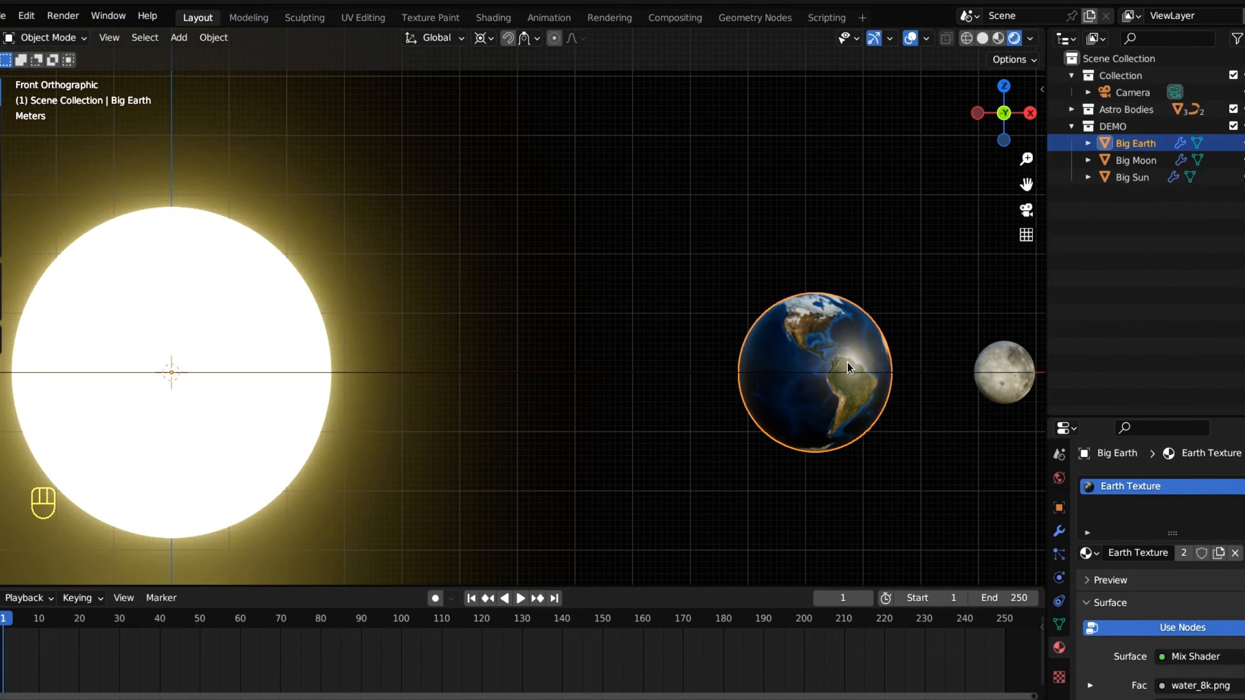
pyautogui.press('n')
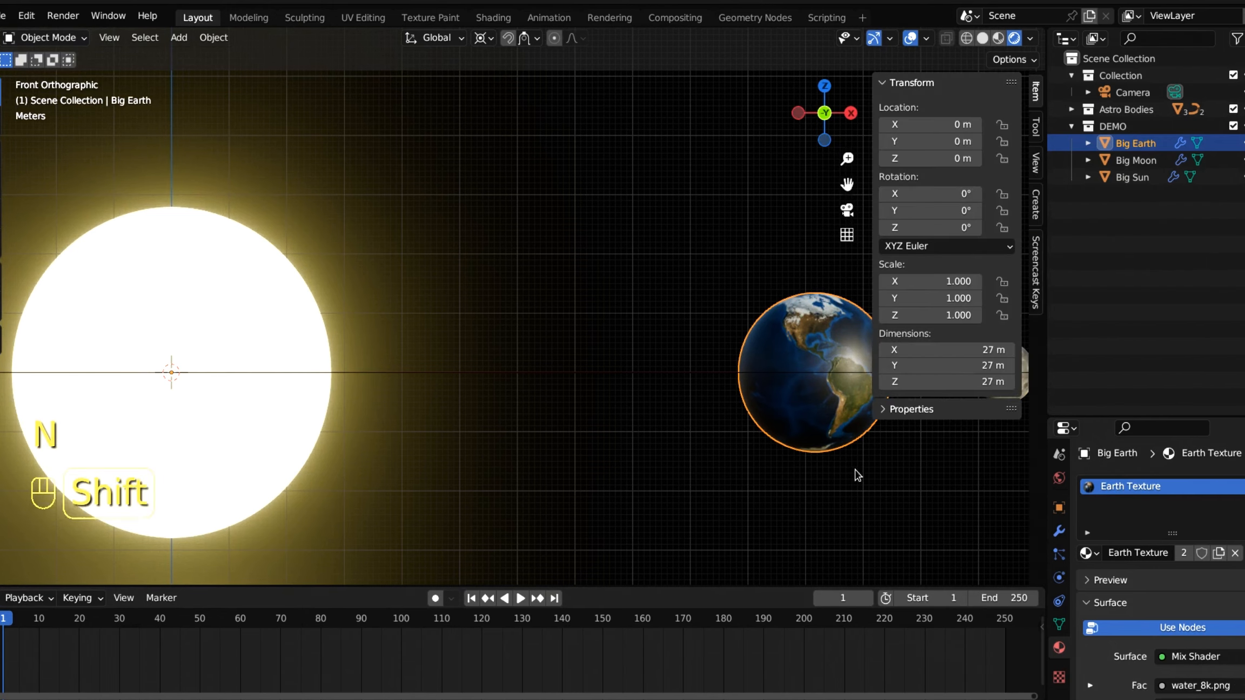
pyautogui.keyDown('shift'); pyautogui.moveTo(854, 470); pyautogui.dragTo(748, 467, button='middle'); pyautogui.keyUp('shift')
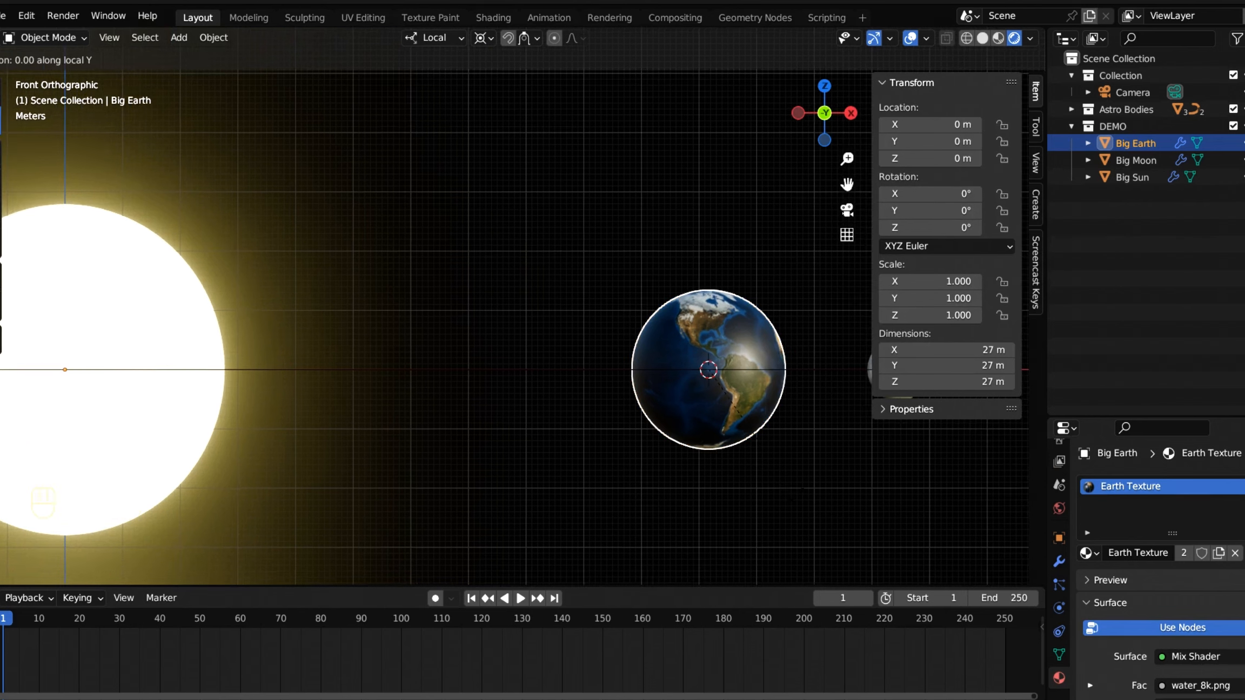
pyautogui.write('23')
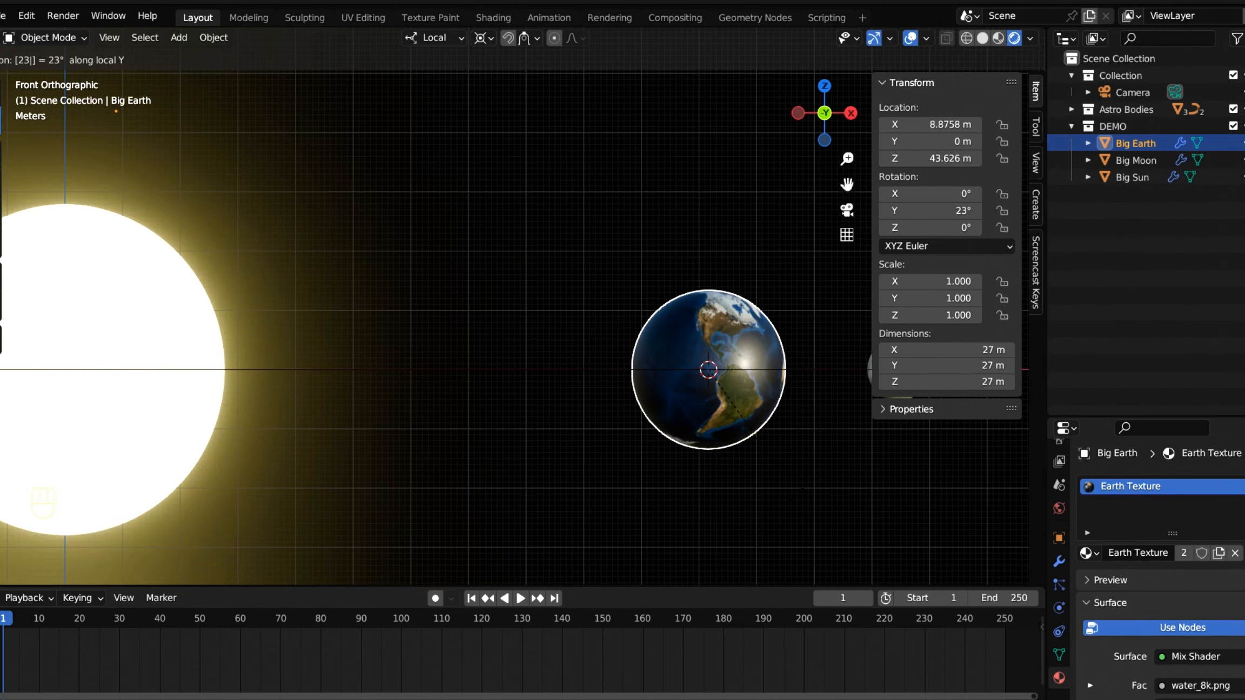
pyautogui.press('BackSpace')
pyautogui.press('BackSpace')
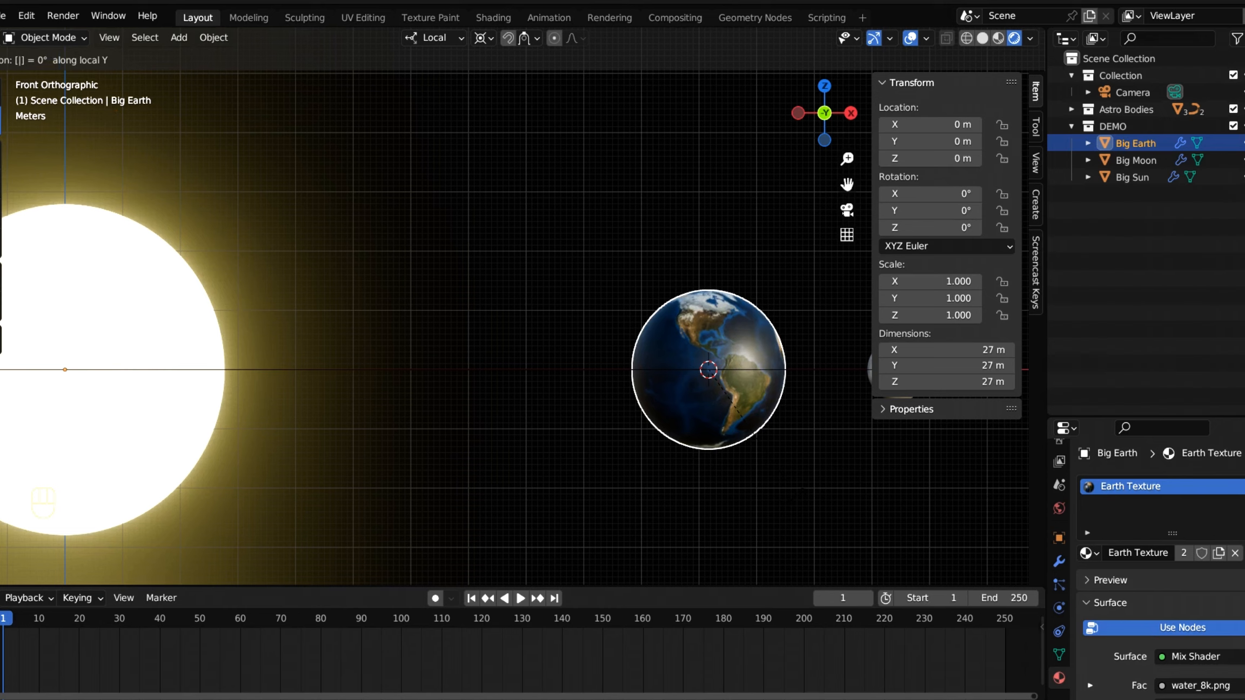
pyautogui.write('-(23.')
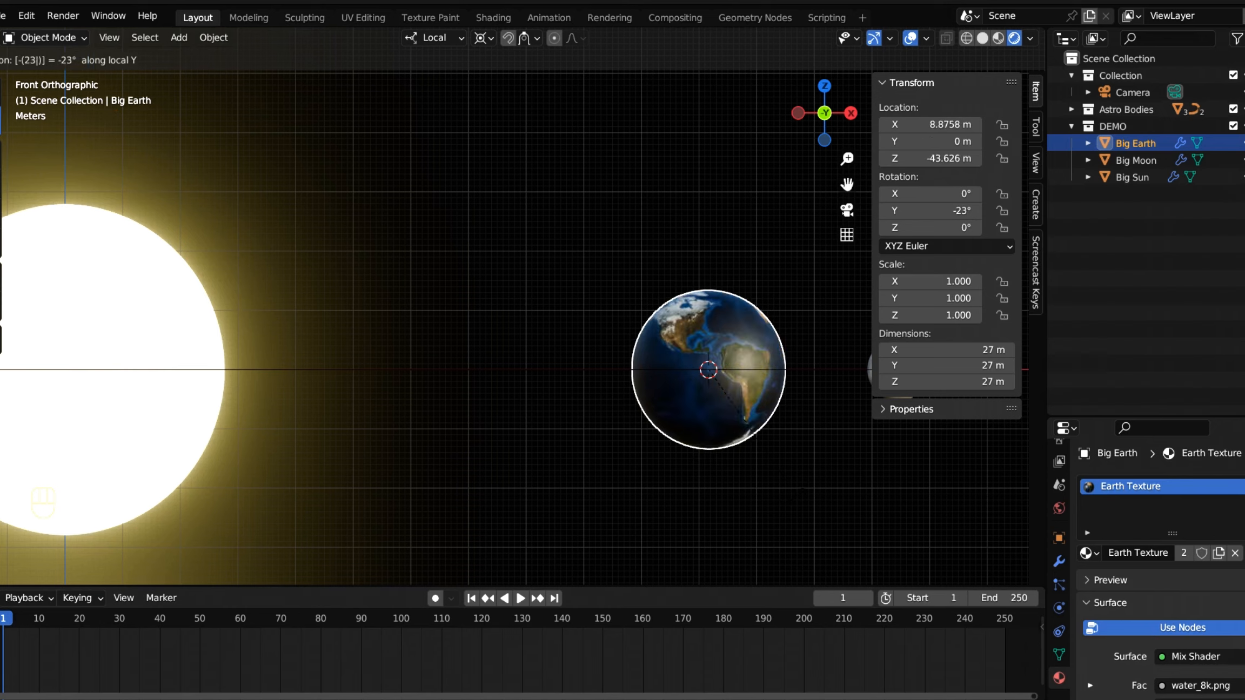
pyautogui.write('5')
pyautogui.press('Return')
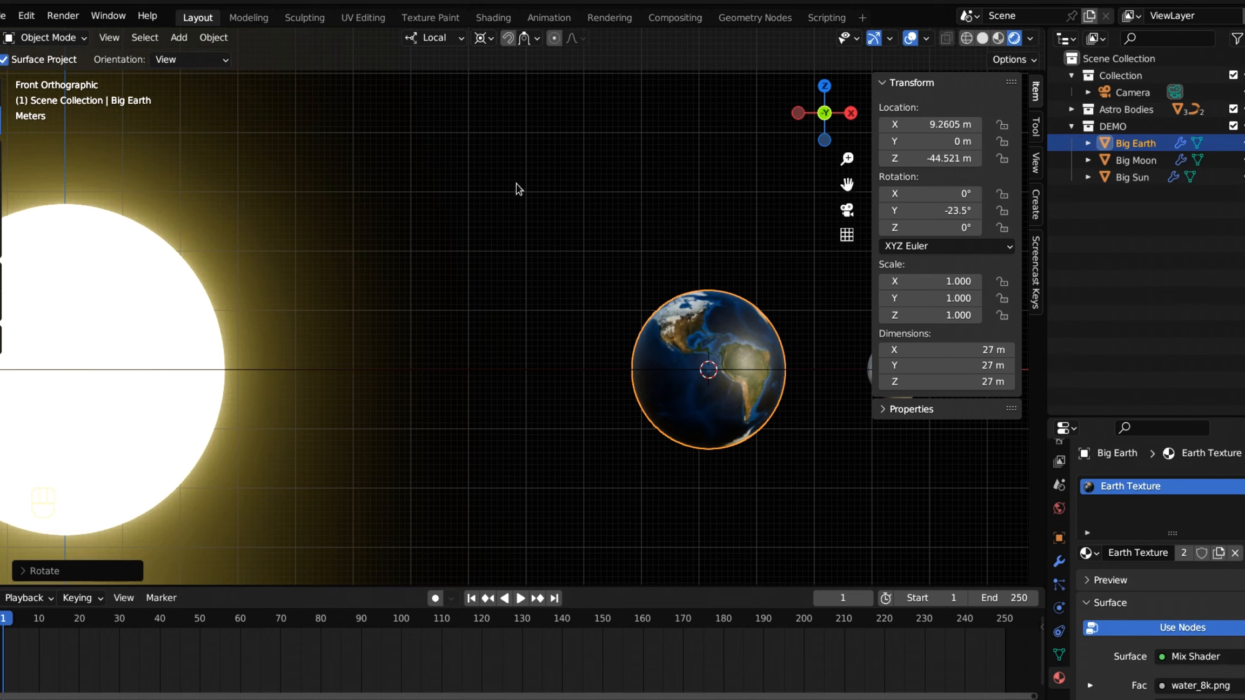
pyautogui.click(566, 352)
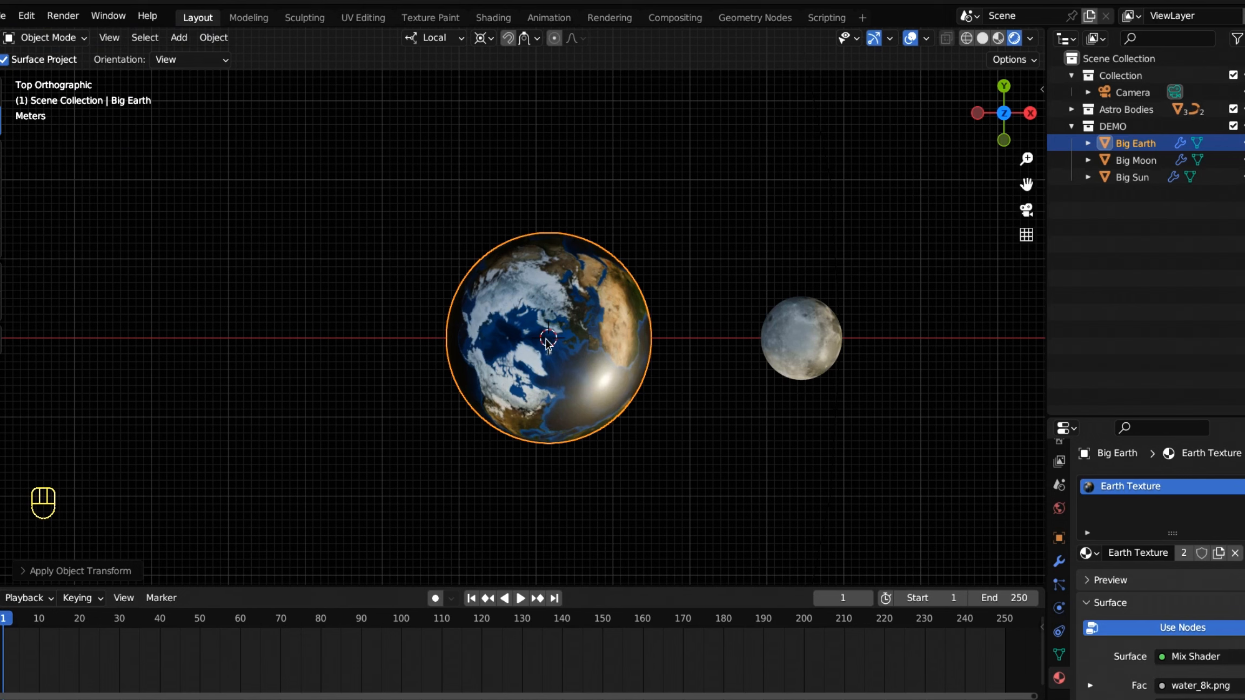
# Step: Add a Bezier circle centred on the Big Earth and scale it up to pass through the Big Moon's centre
pyautogui.hotkey('shift', 'a')
pyautogui.moveTo(549, 341)
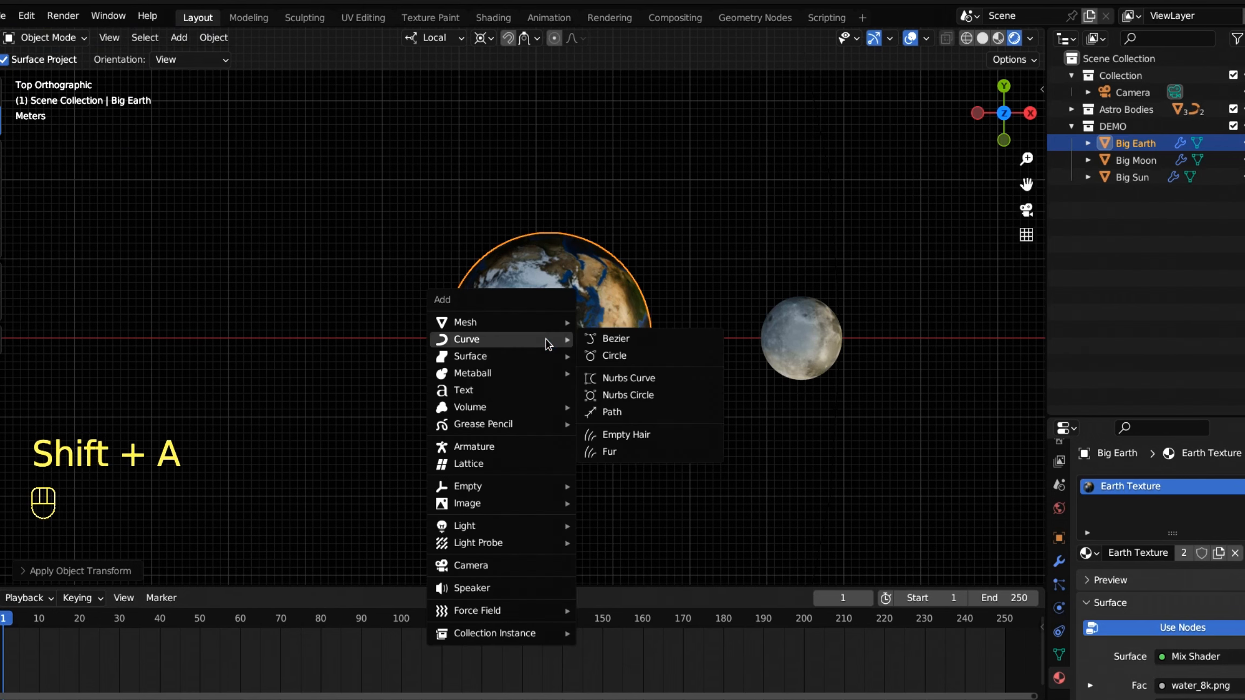
pyautogui.click(632, 357)
pyautogui.scroll(1, 682, 453)
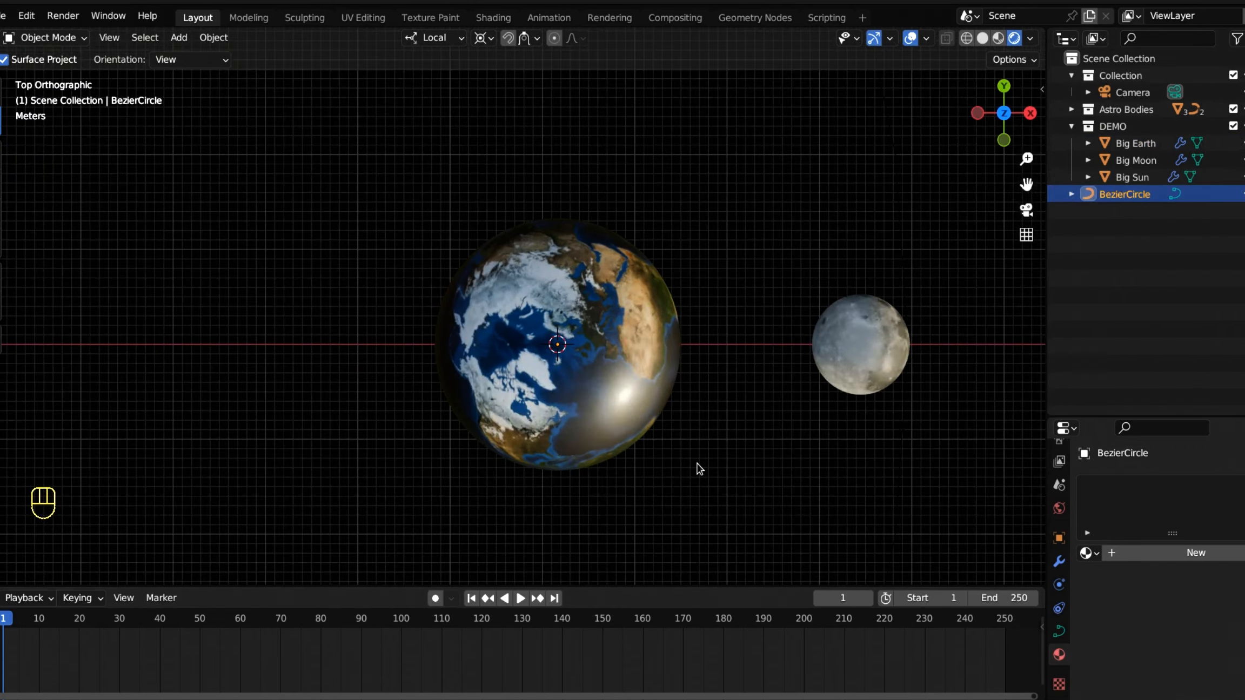
pyautogui.press('s')
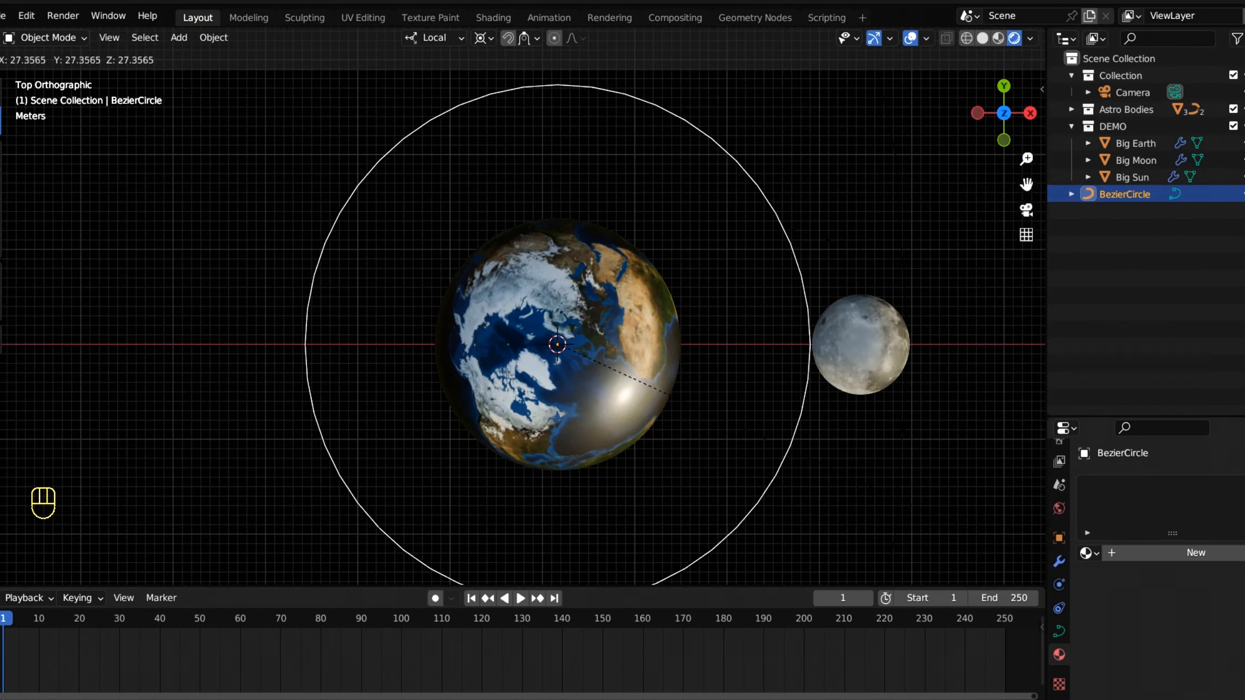
pyautogui.press('Return')
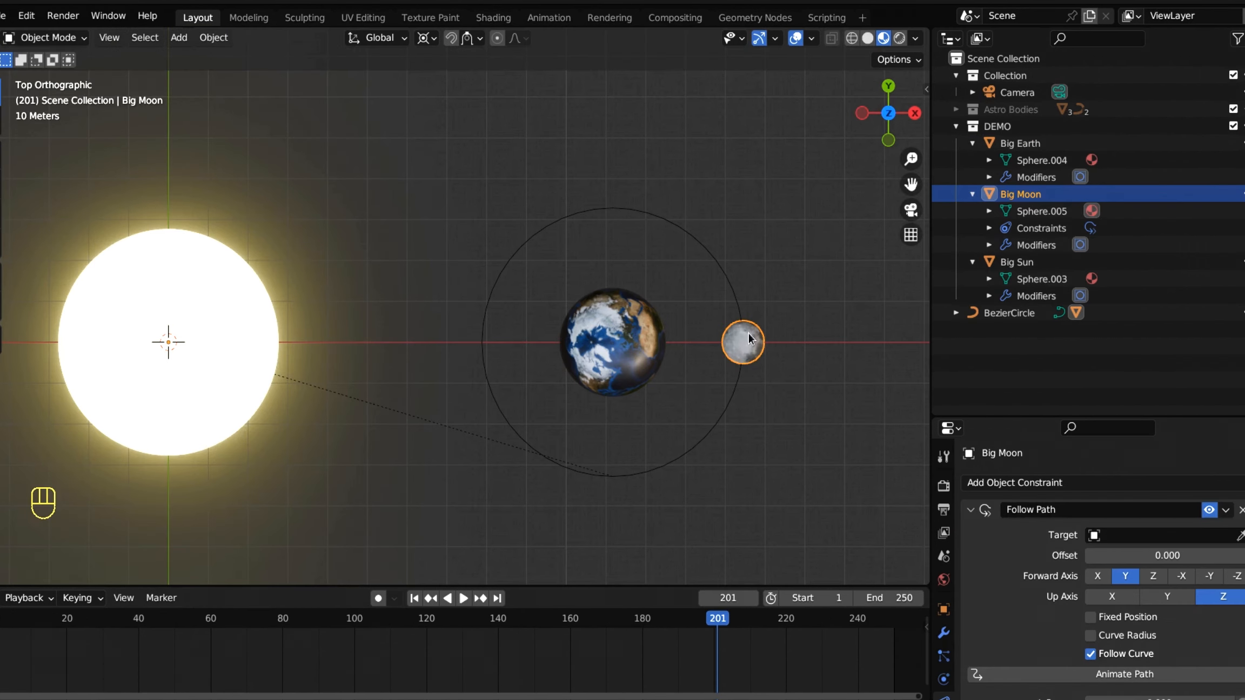
# Step: Parent the Big Moon to the Bezier circle around the Big Earth using the Follow Path option
pyautogui.keyDown('shift'); pyautogui.click(727, 278); pyautogui.keyUp('shift')
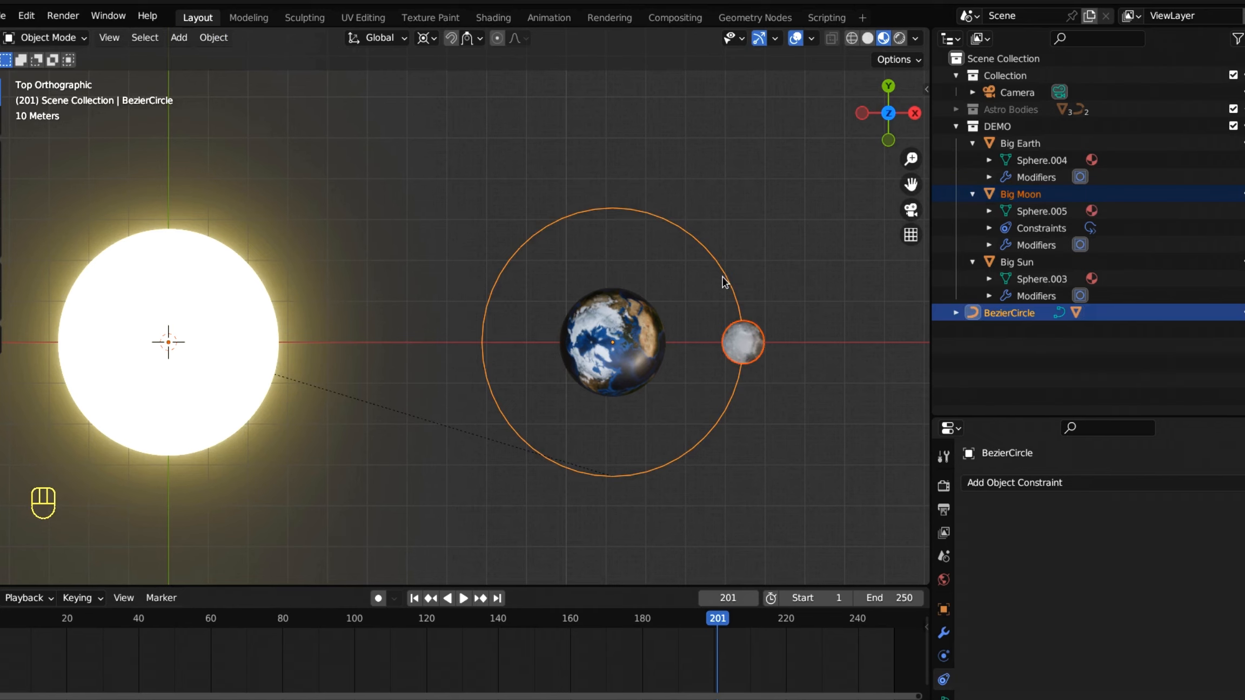
pyautogui.hotkey('ctrl', 'p')
pyautogui.click(723, 277)
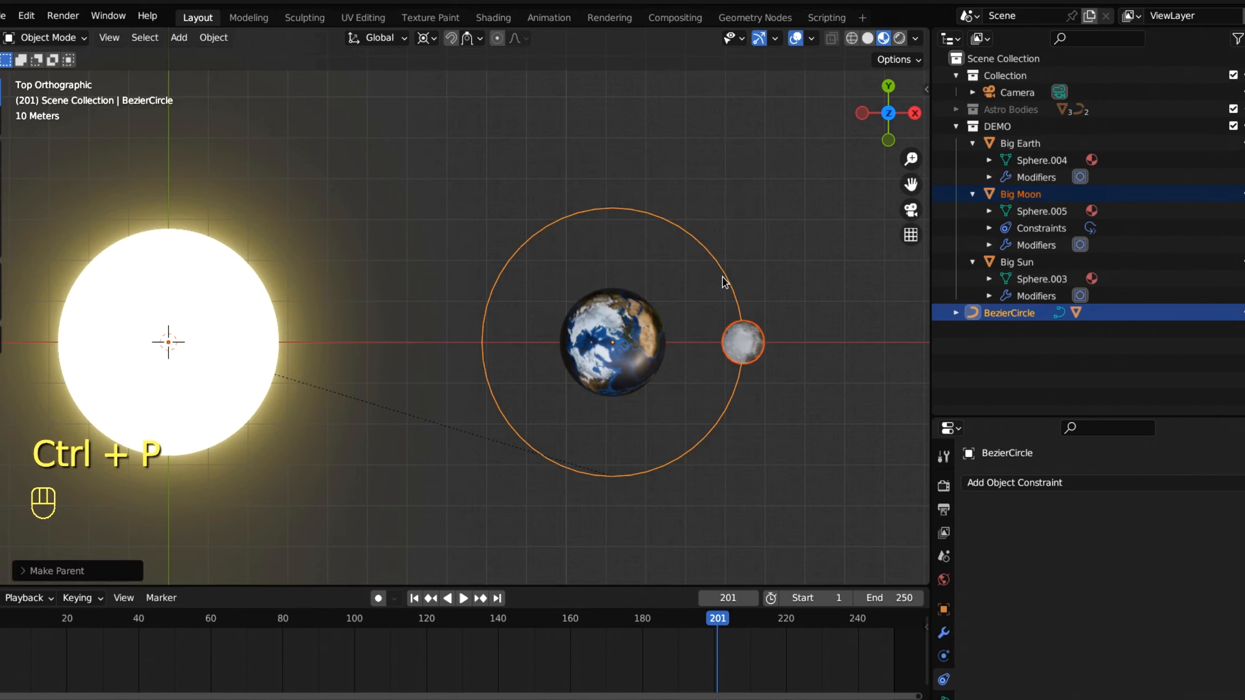
pyautogui.click(743, 333)
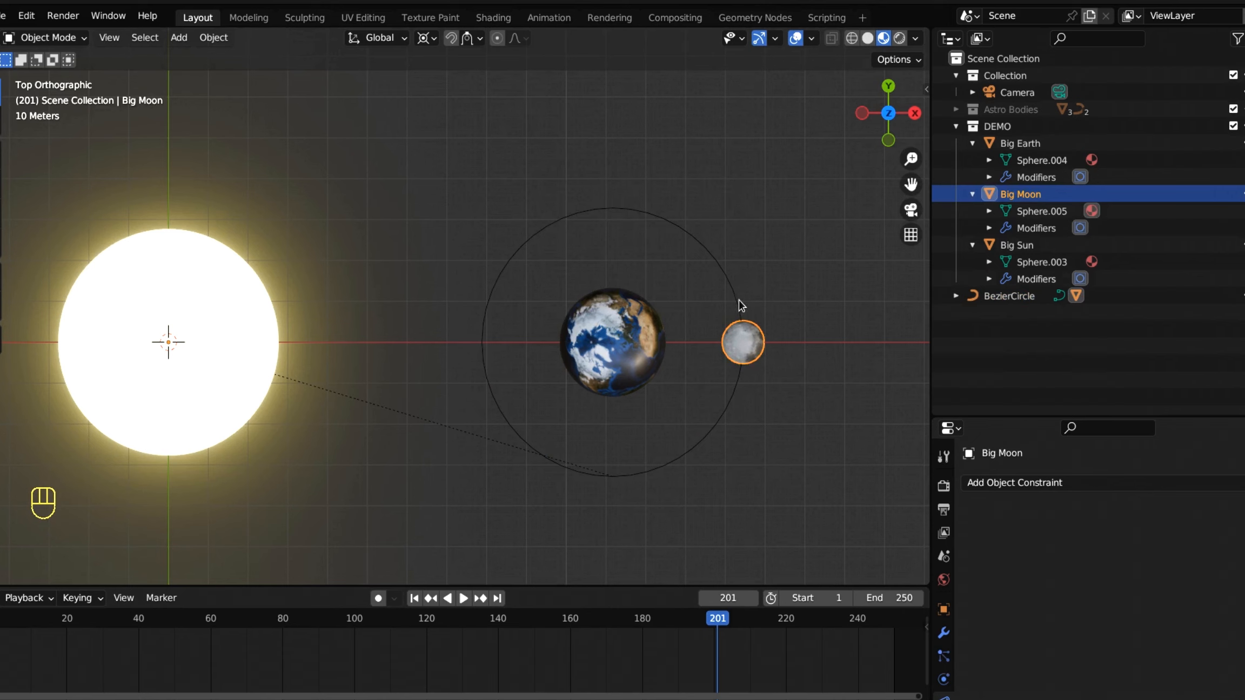
pyautogui.keyDown('shift'); pyautogui.click(740, 305); pyautogui.keyUp('shift')
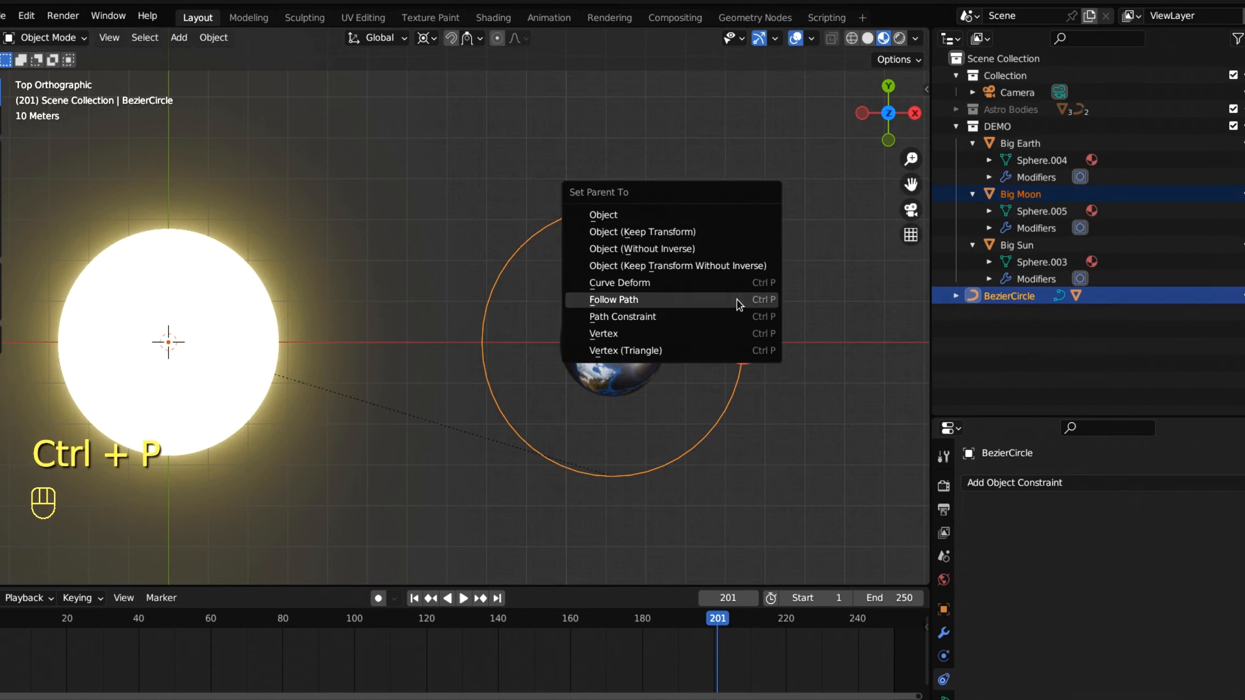
pyautogui.click(736, 299)
# Step: Add a Follow Path constraint to the Big Moon with BezierCircle as its target
pyautogui.click(729, 346)
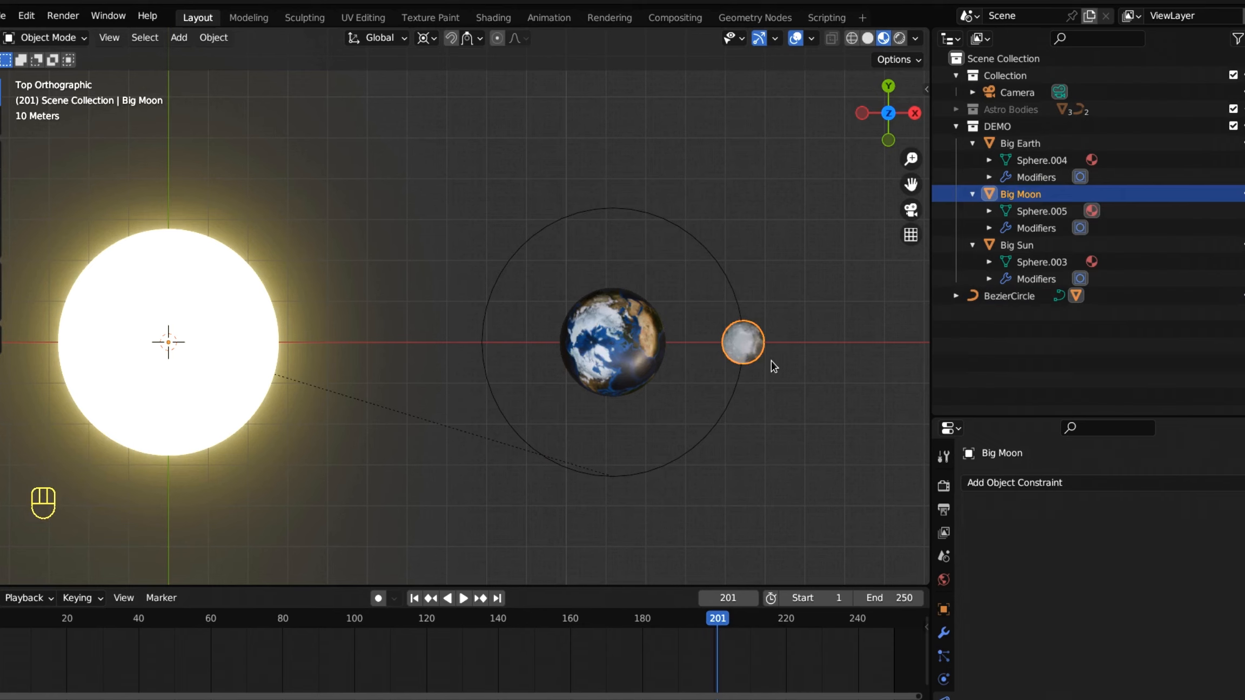
pyautogui.click(1047, 488)
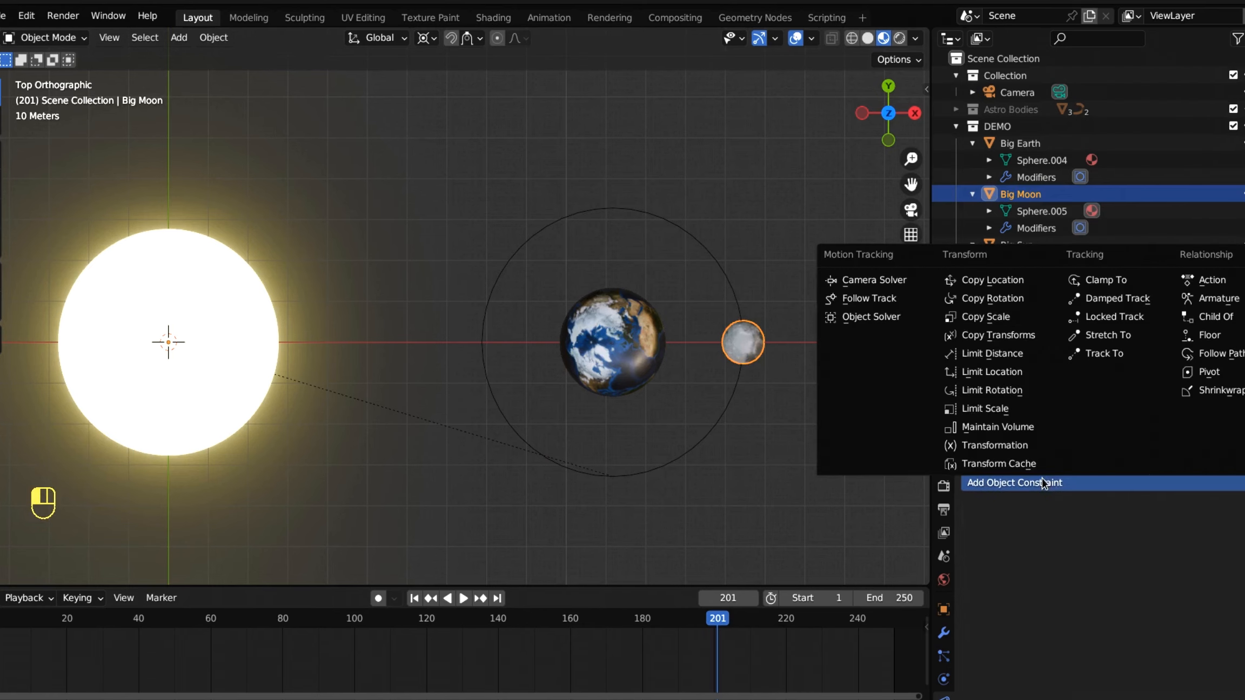
pyautogui.click(1230, 356)
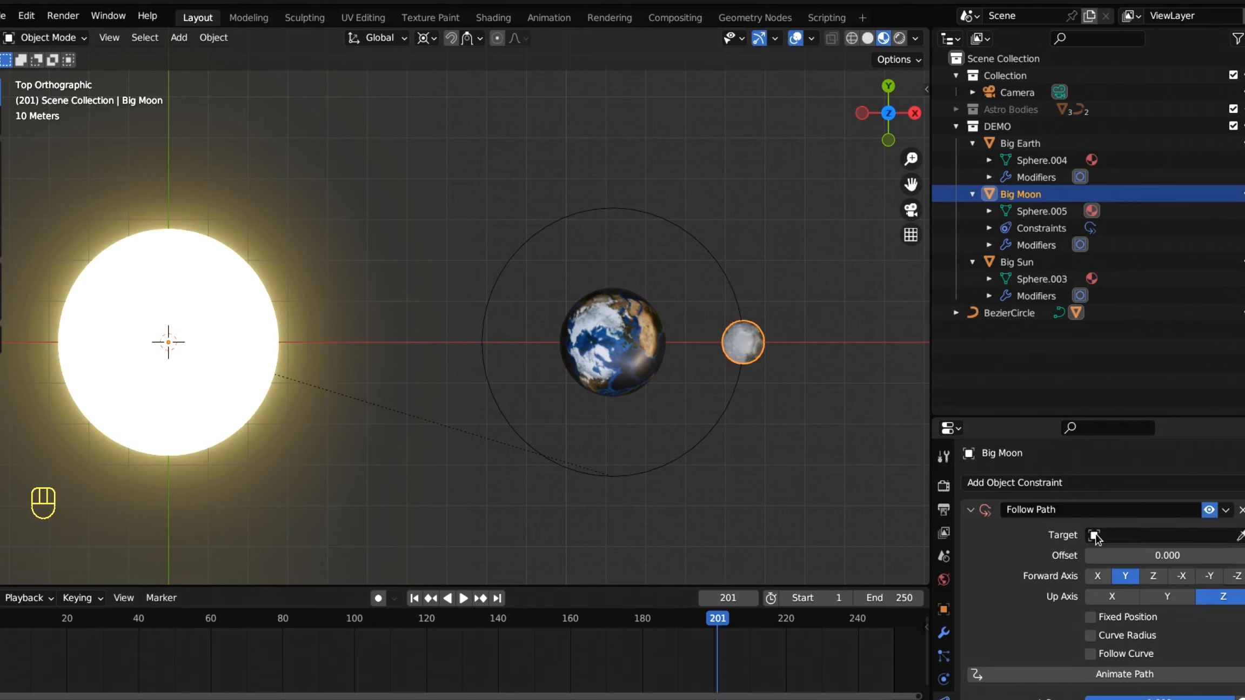
pyautogui.click(1095, 536)
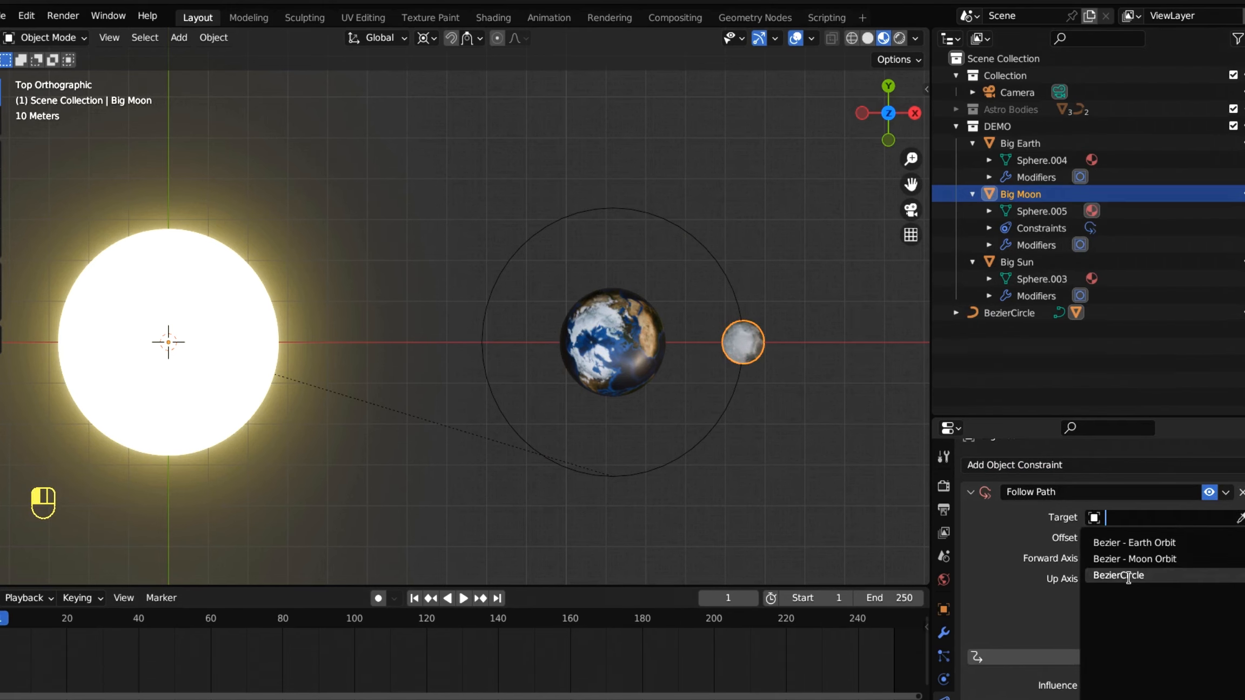
pyautogui.click(1131, 582)
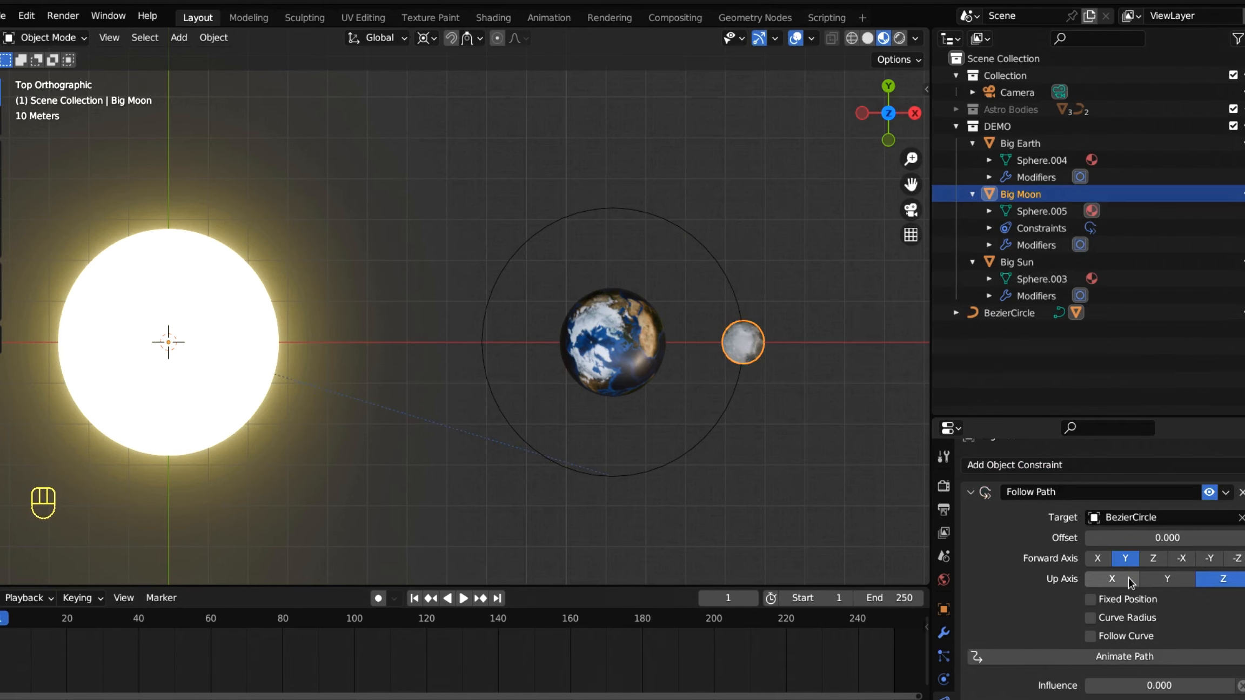
# Step: Test a higher influence on the Big Moon's Follow Path constraint, return it to 0 and enable Follow Curve
pyautogui.click(1184, 685)
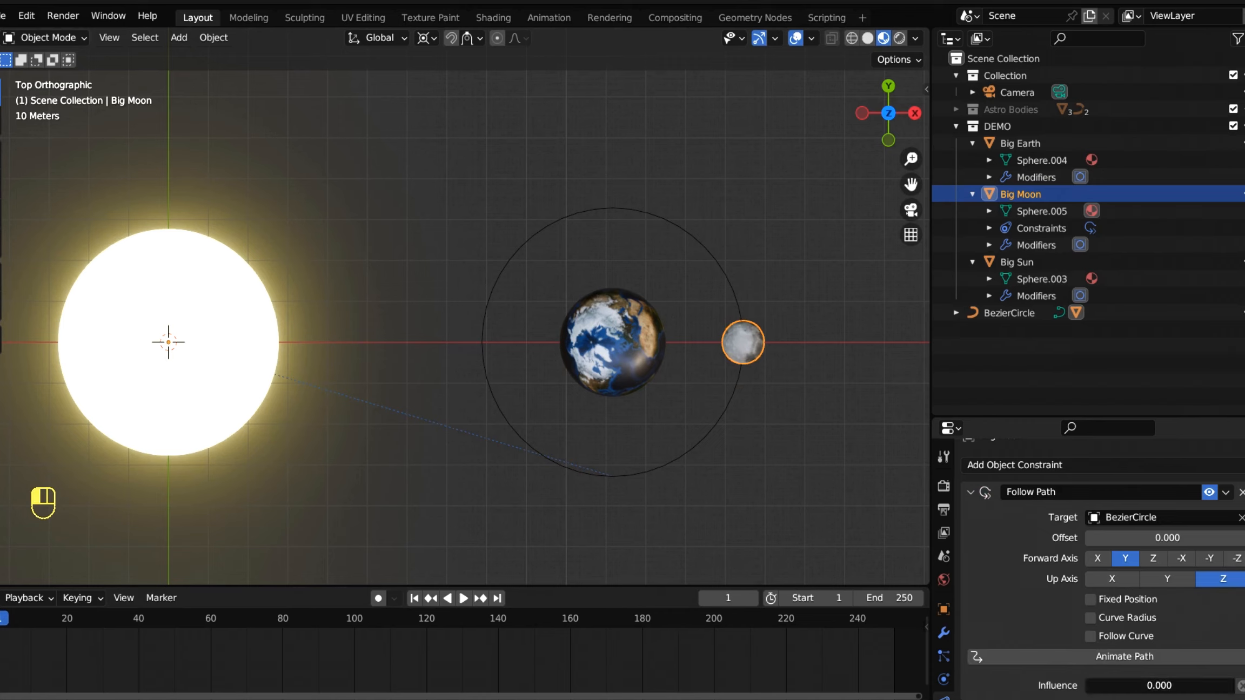
pyautogui.write('0.605')
pyautogui.press('Return')
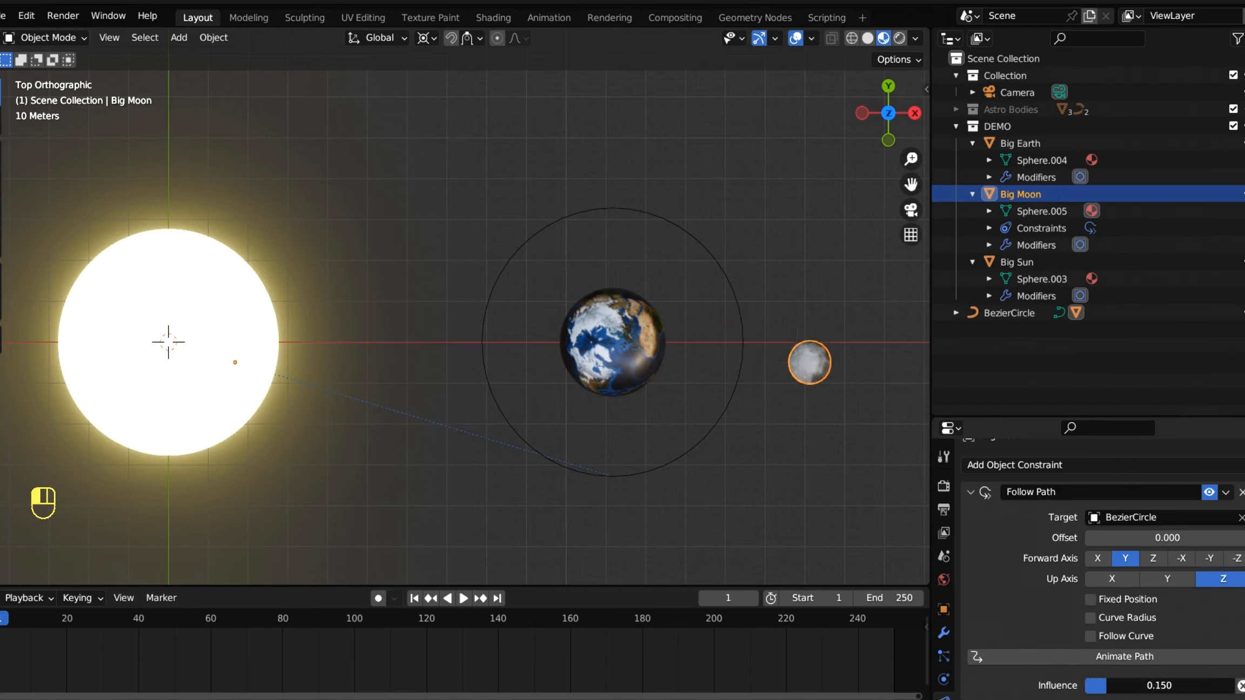
pyautogui.moveTo(1151, 685); pyautogui.dragTo(1085, 689)
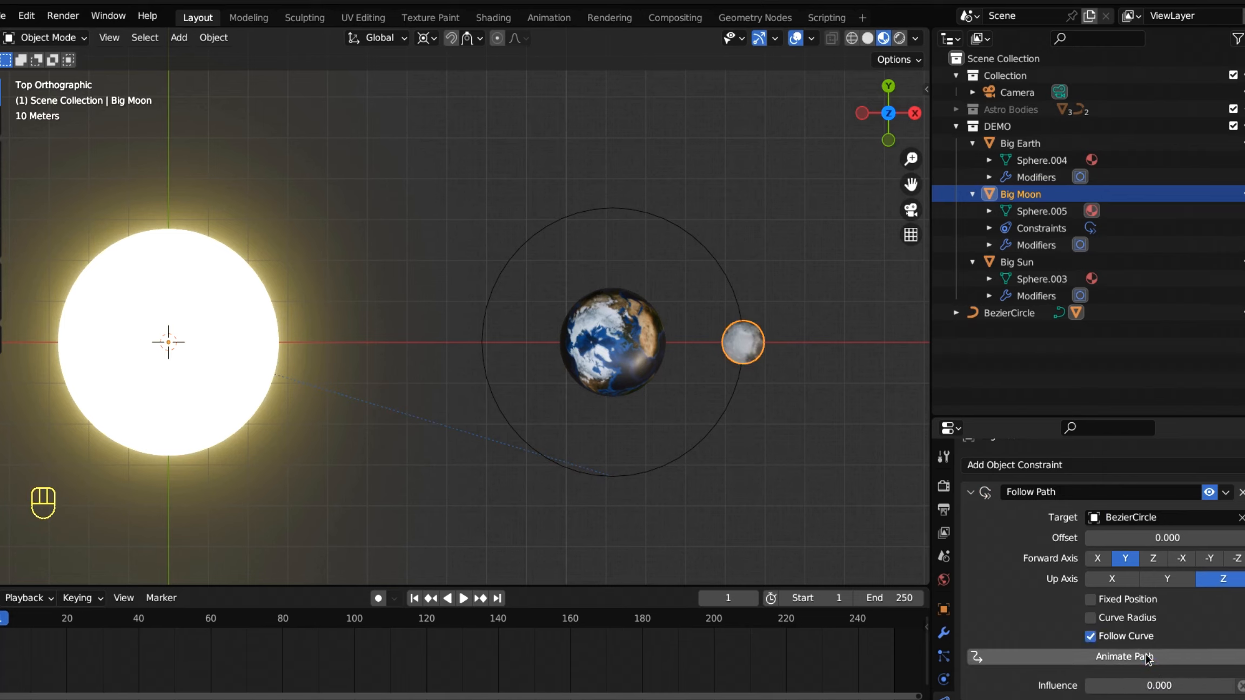
# Step: Play and scrub the animation to check the Big Moon's orbit around the Big Earth from top and front views
pyautogui.press('space')
pyautogui.moveTo(70, 622); pyautogui.dragTo(613, 670)
pyautogui.press('space')
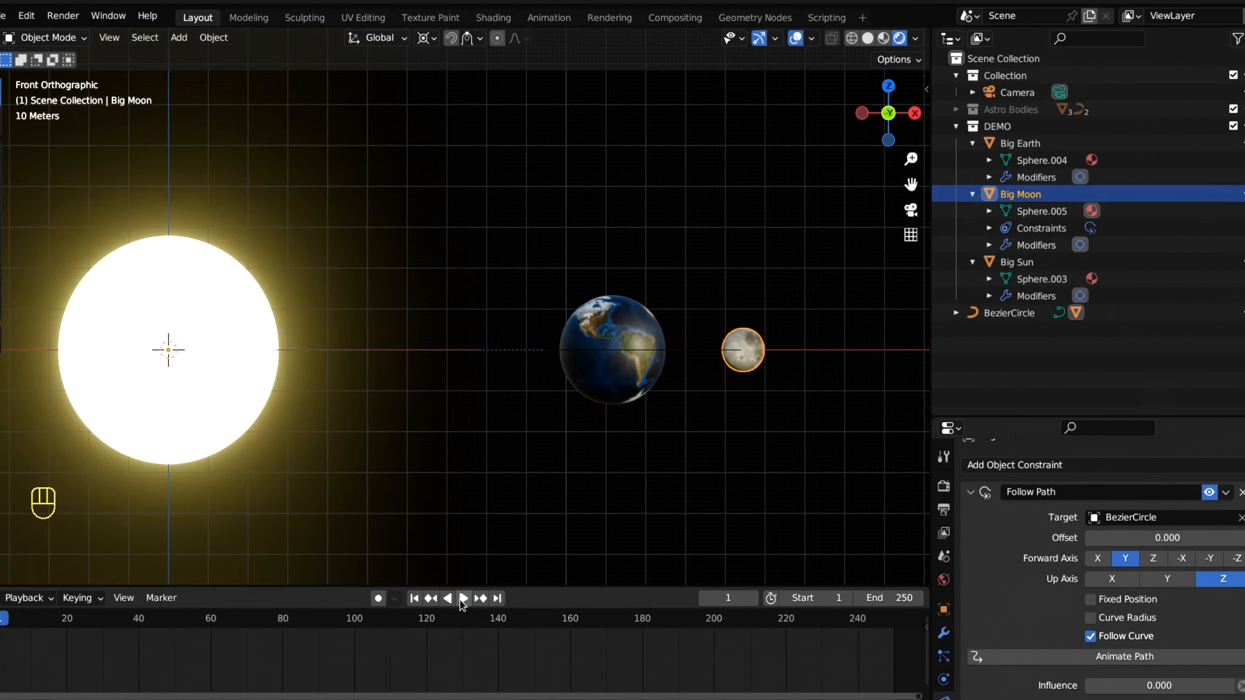
pyautogui.click(461, 600)
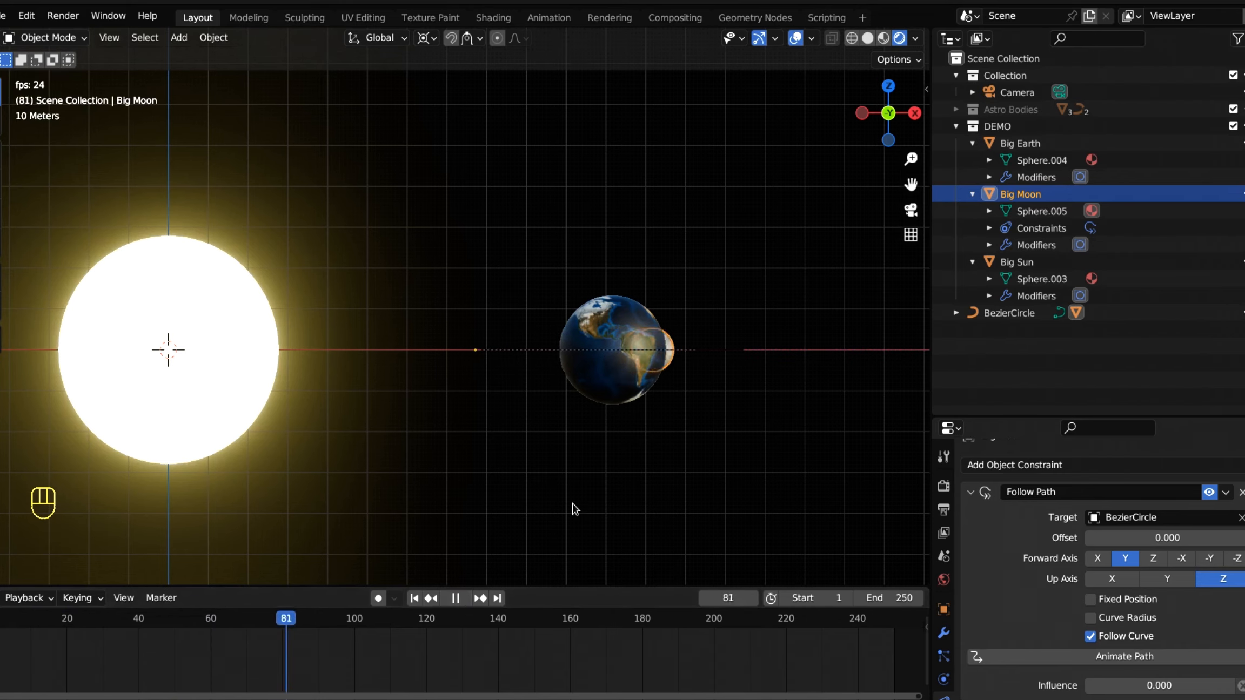
# Step: View the playing Moon orbit from an angled perspective, stop playback and inspect the demo set from above and the front
pyautogui.moveTo(572, 504); pyautogui.dragTo(537, 555, button='middle')
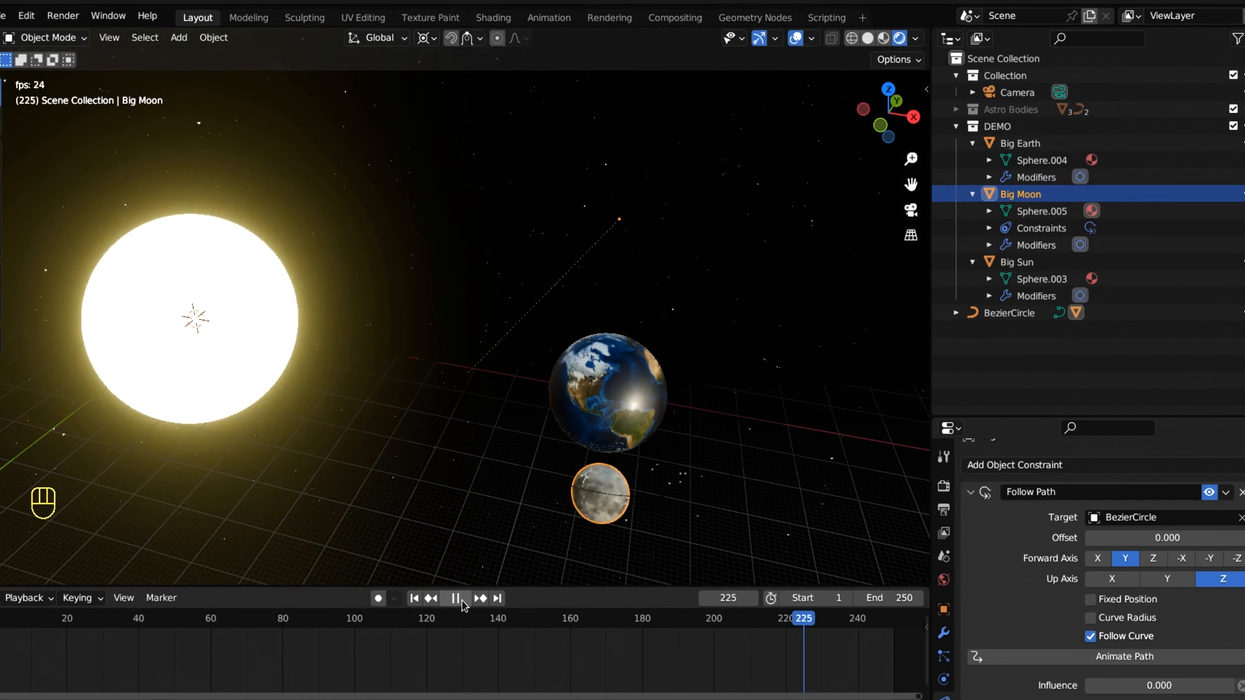
pyautogui.press('Escape')
pyautogui.press('KP_7')
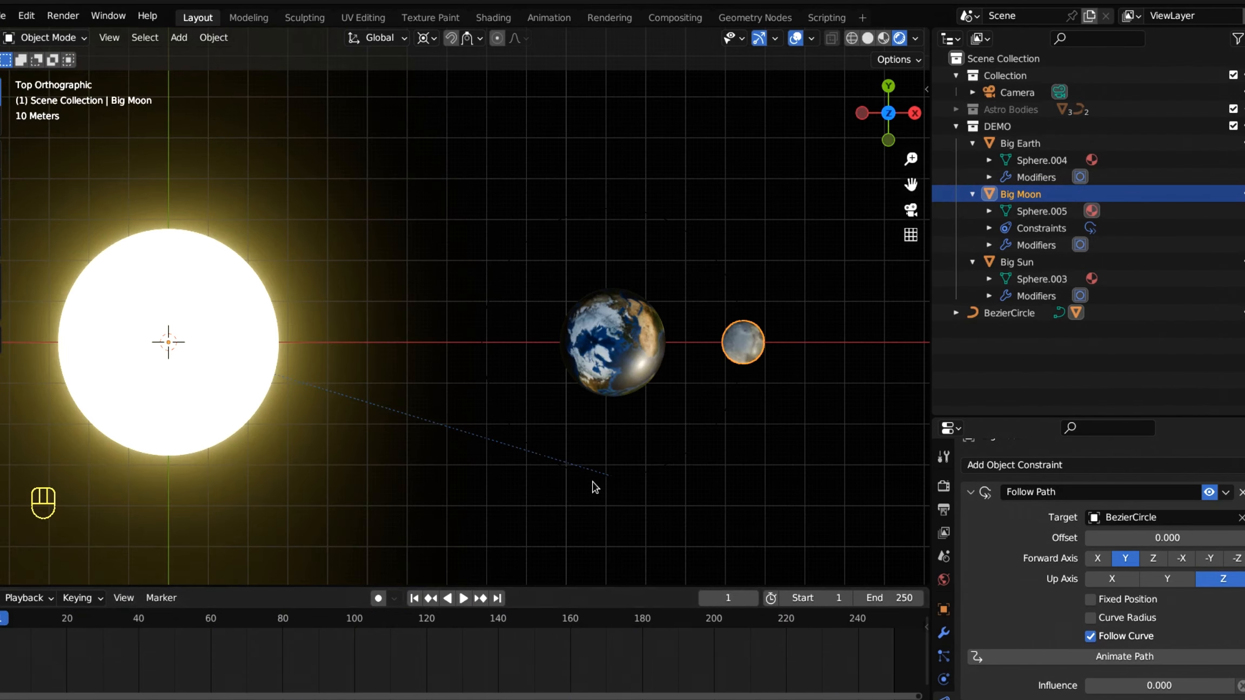
pyautogui.press('KP_1')
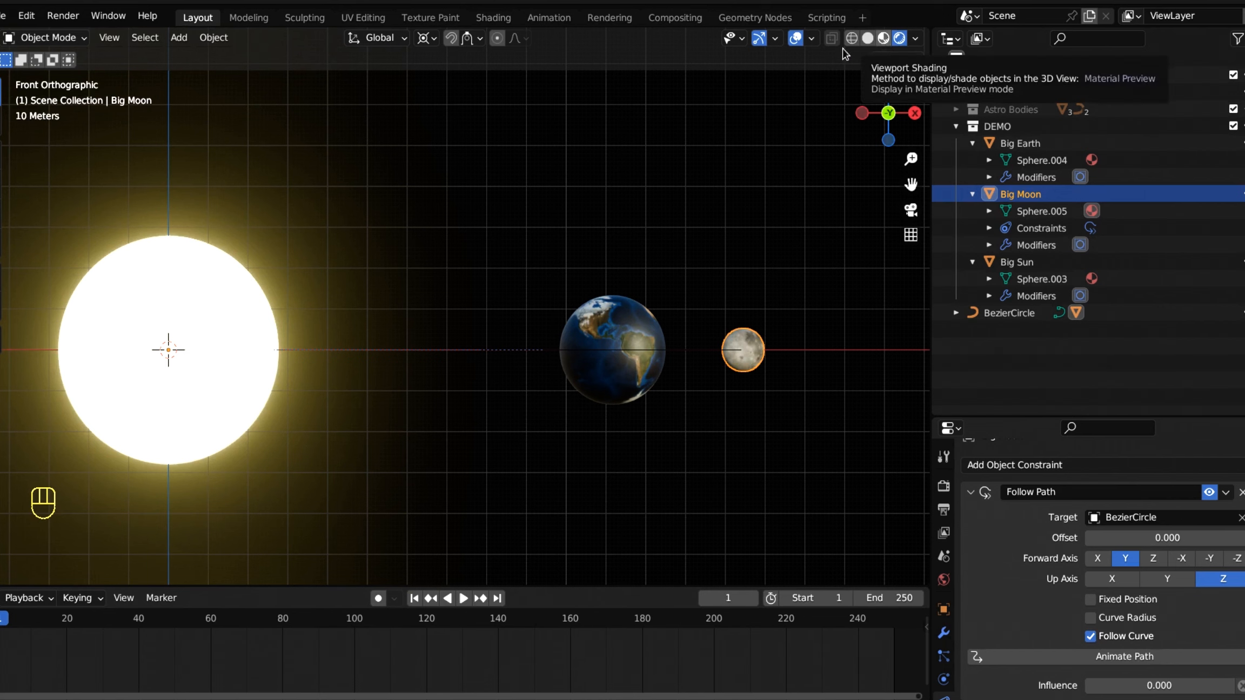
# Step: Connect the lower Background shader directly to the World Output's Surface and move the bypassed Mix Shader node aside
pyautogui.click(492, 20)
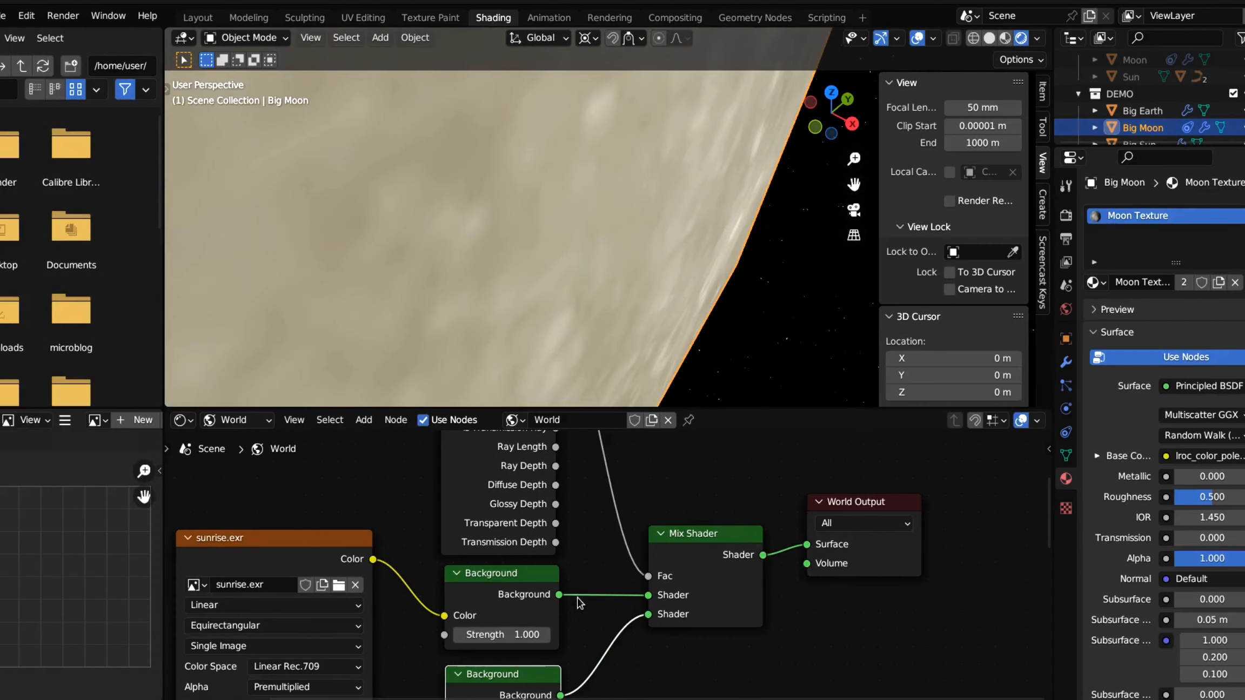
pyautogui.scroll(-1, 600, 592)
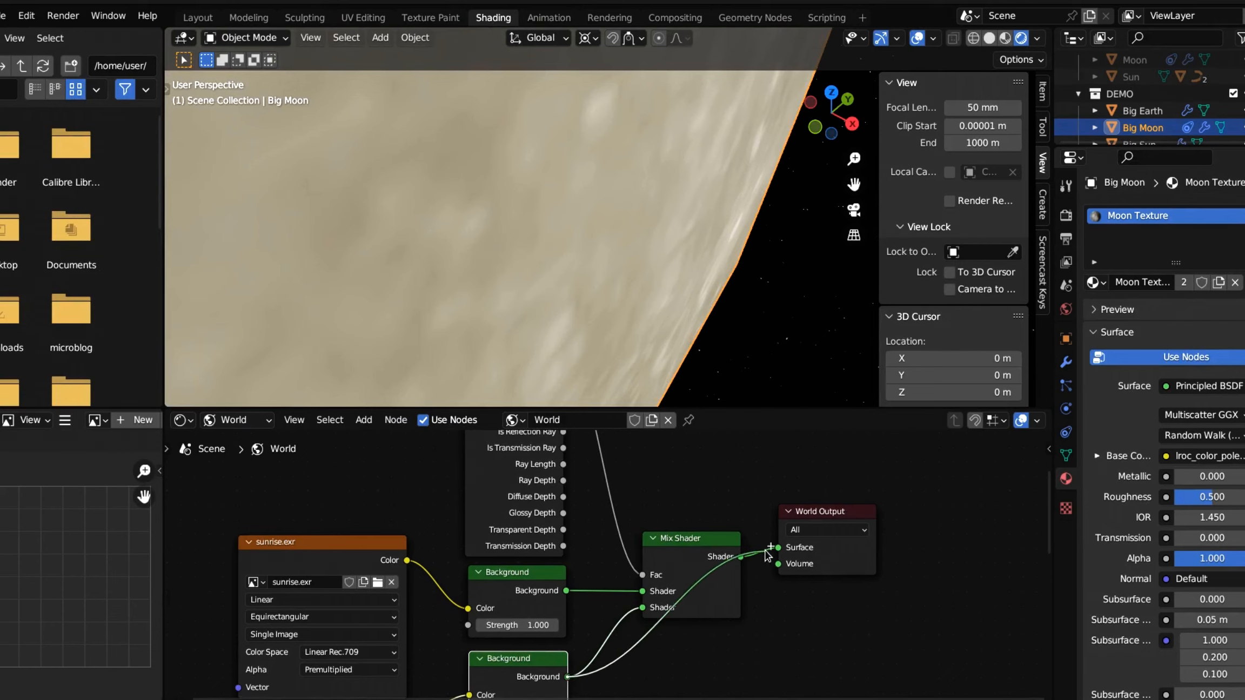
pyautogui.moveTo(771, 550); pyautogui.dragTo(776, 549)
pyautogui.moveTo(701, 534); pyautogui.dragTo(678, 450)
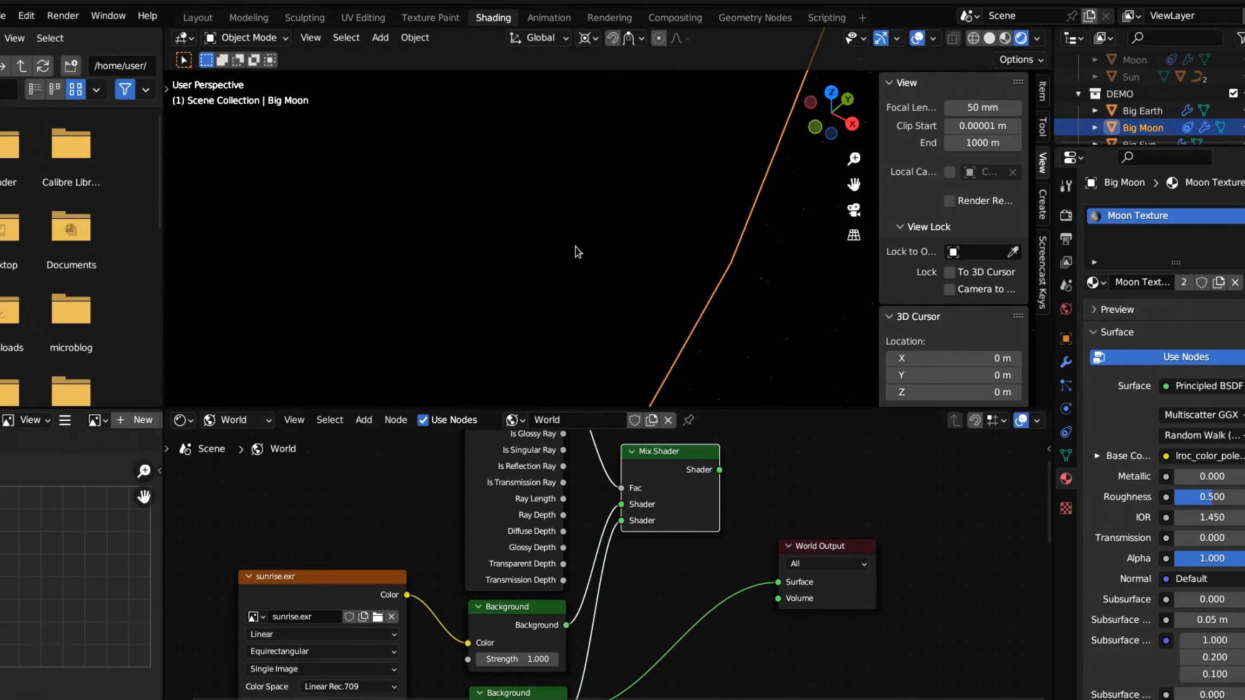
# Step: Check the whole Big Moon in Material Preview shading and return to the Layout workspace
pyautogui.scroll(-4, 570, 279)
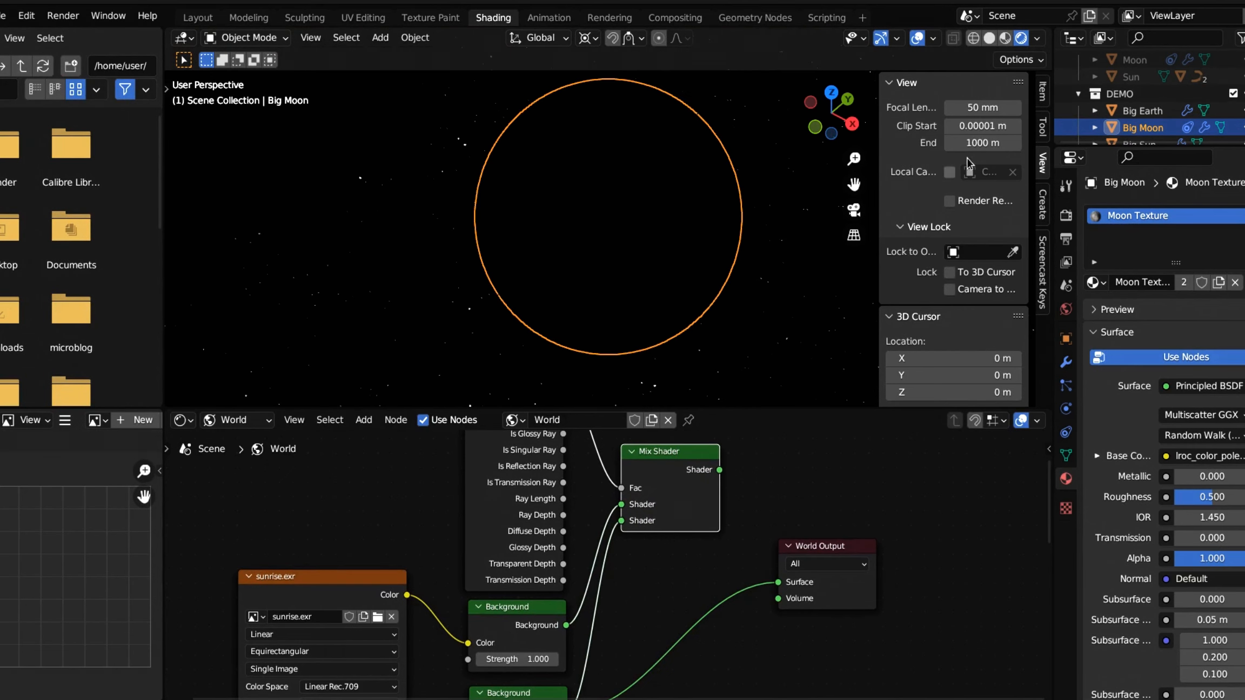
pyautogui.click(1005, 37)
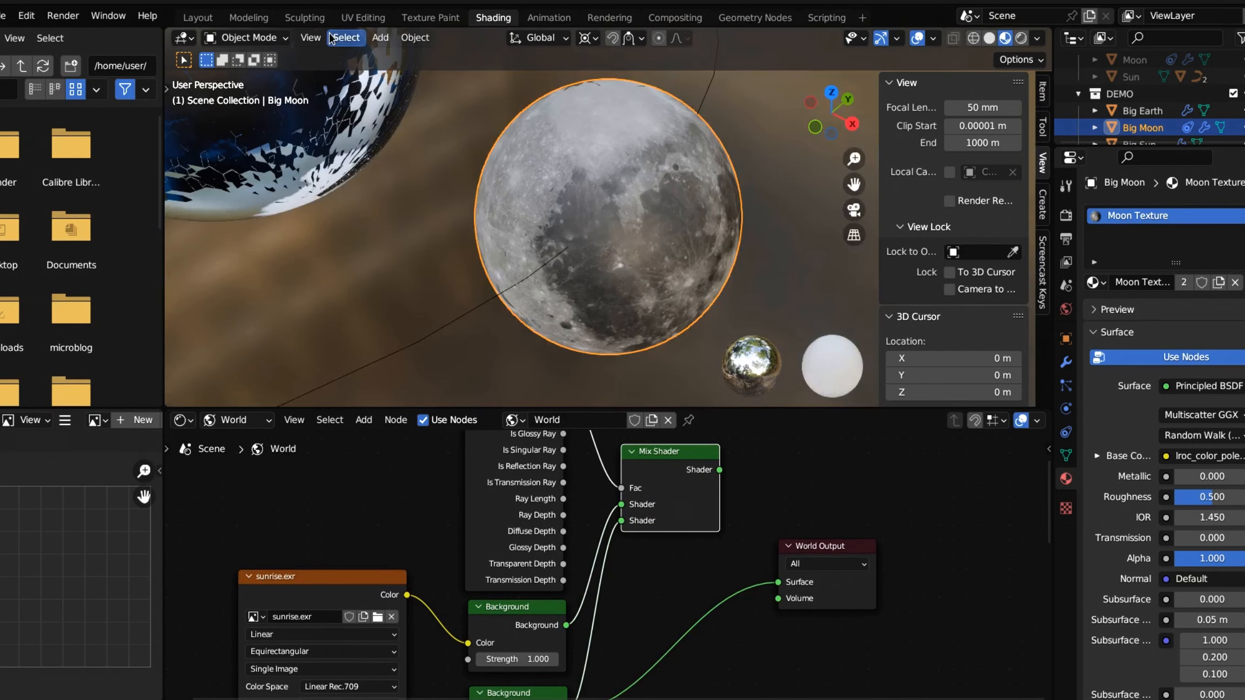
pyautogui.click(195, 19)
# Step: Add a spot light between the Big Sun and Big Earth, snap the 3D cursor to it and rotate it to face the Earth
pyautogui.scroll(-3, 520, 325)
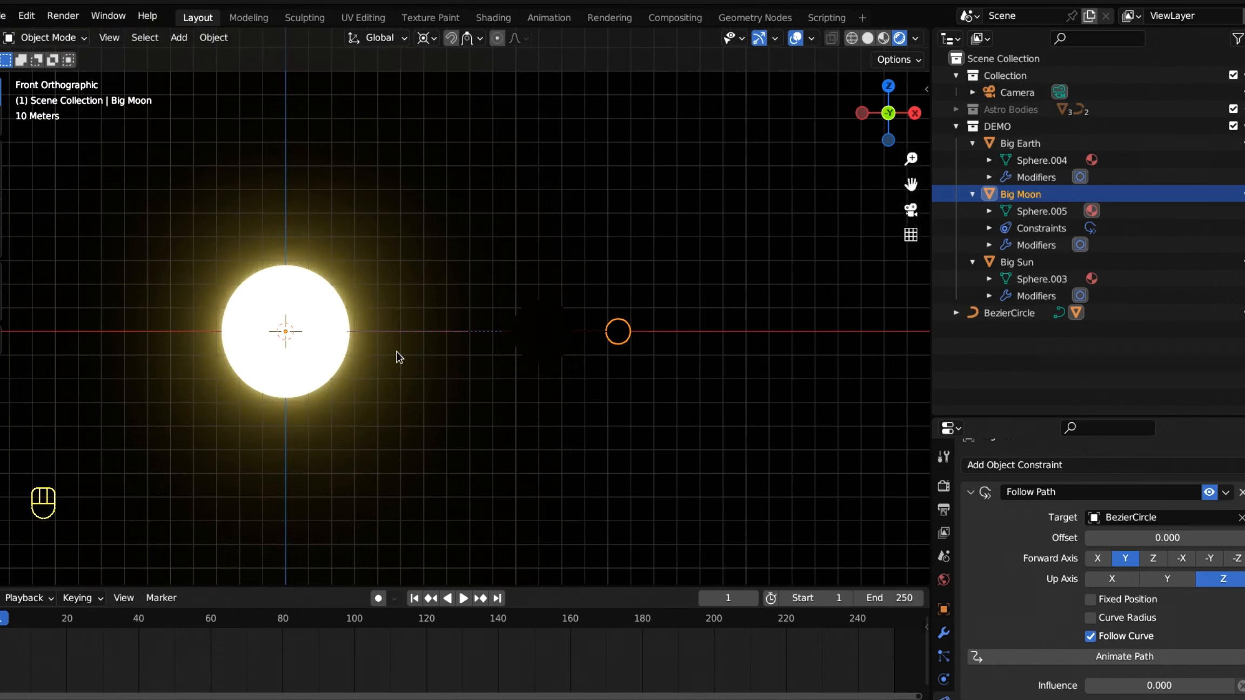
pyautogui.hotkey('shift', 'a')
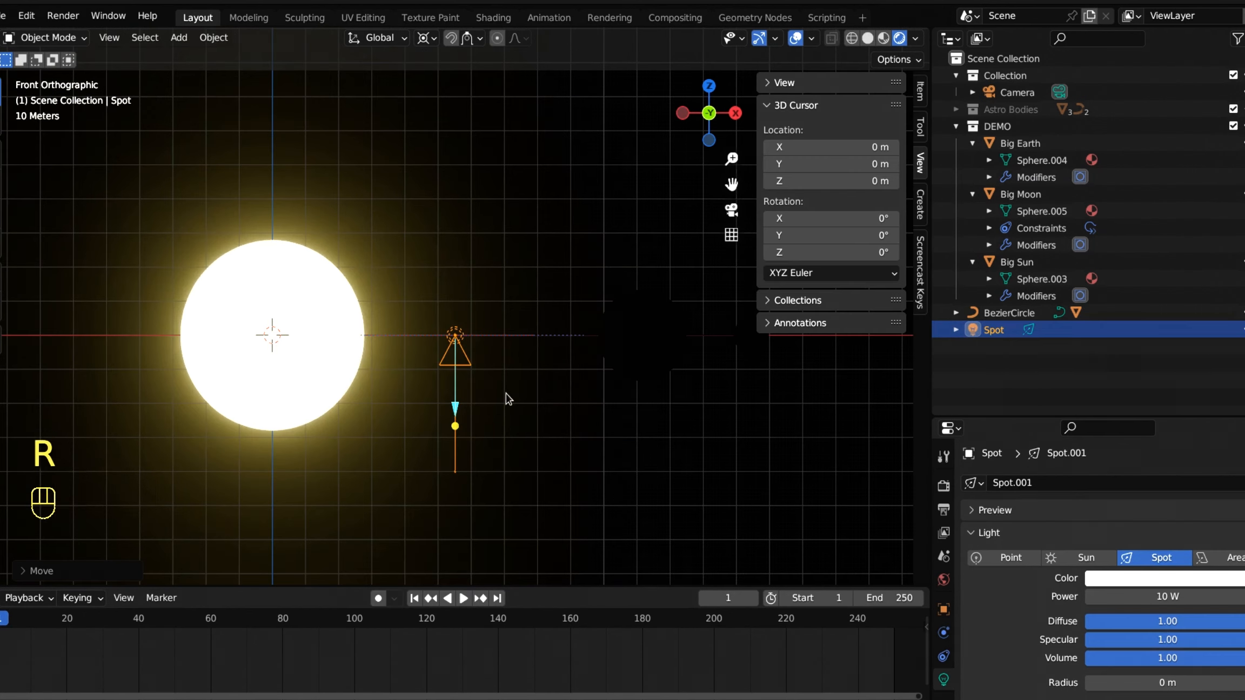
pyautogui.hotkey('shift', 's')
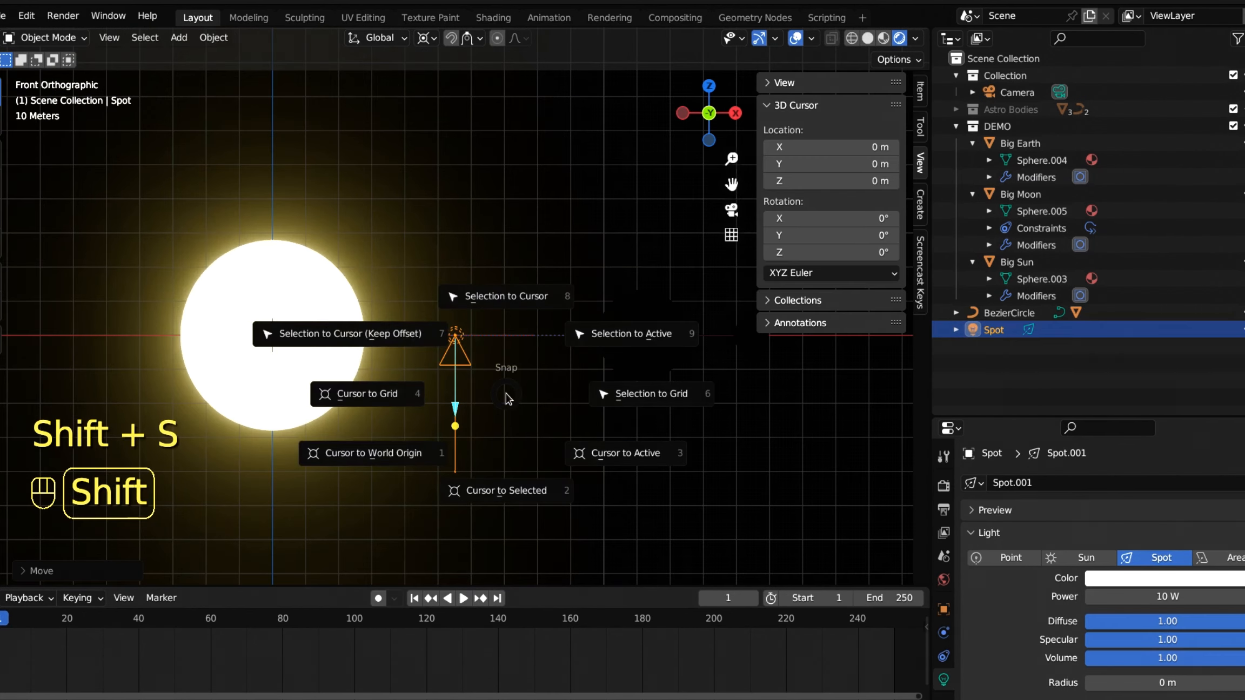
pyautogui.click(502, 491)
pyautogui.press('r')
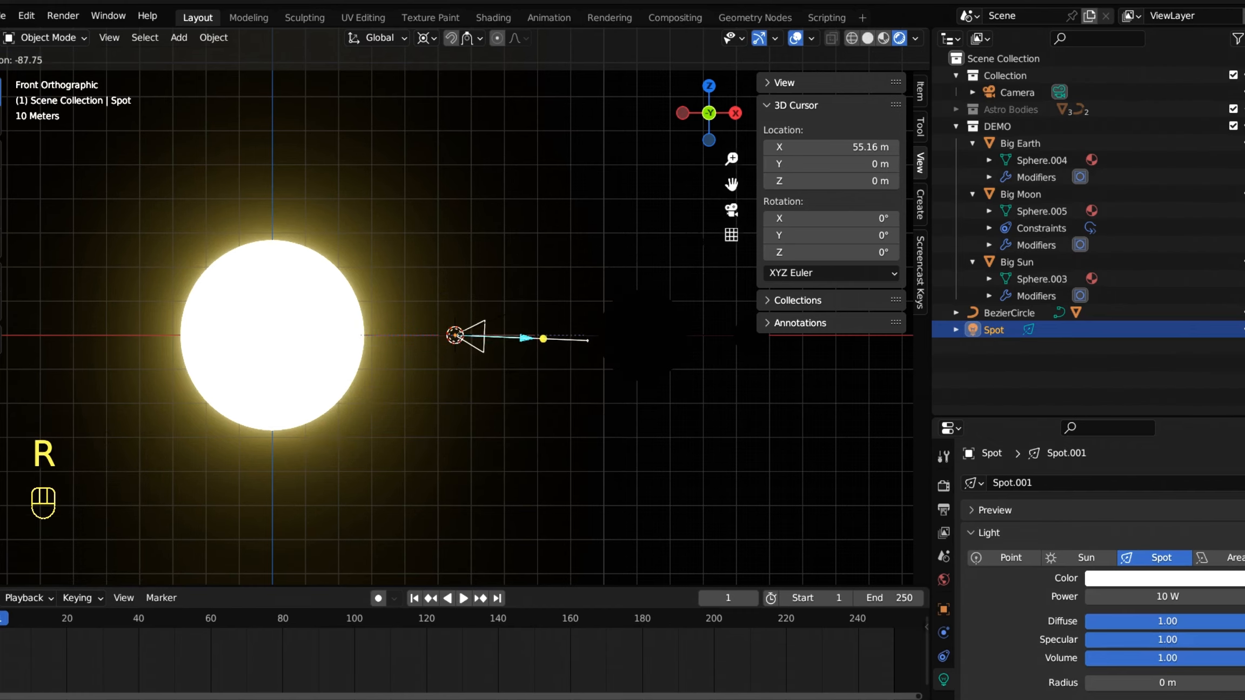
pyautogui.click(513, 447)
pyautogui.moveTo(513, 447); pyautogui.dragTo(581, 569, button='middle')
pyautogui.press('KP_7')
# Step: Set the spot light's power to 50000 W and raise it to 500000 W
pyautogui.moveTo(1167, 596); pyautogui.dragTo(1194, 596)
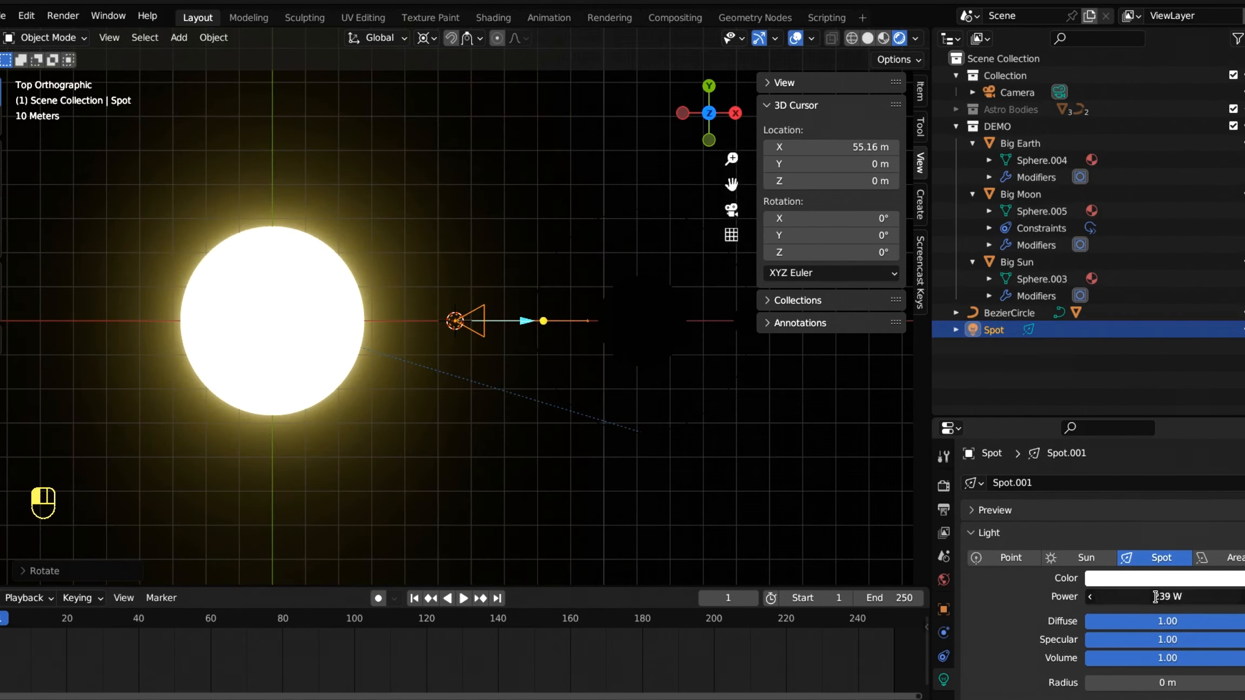
pyautogui.write('50000')
pyautogui.press('Return')
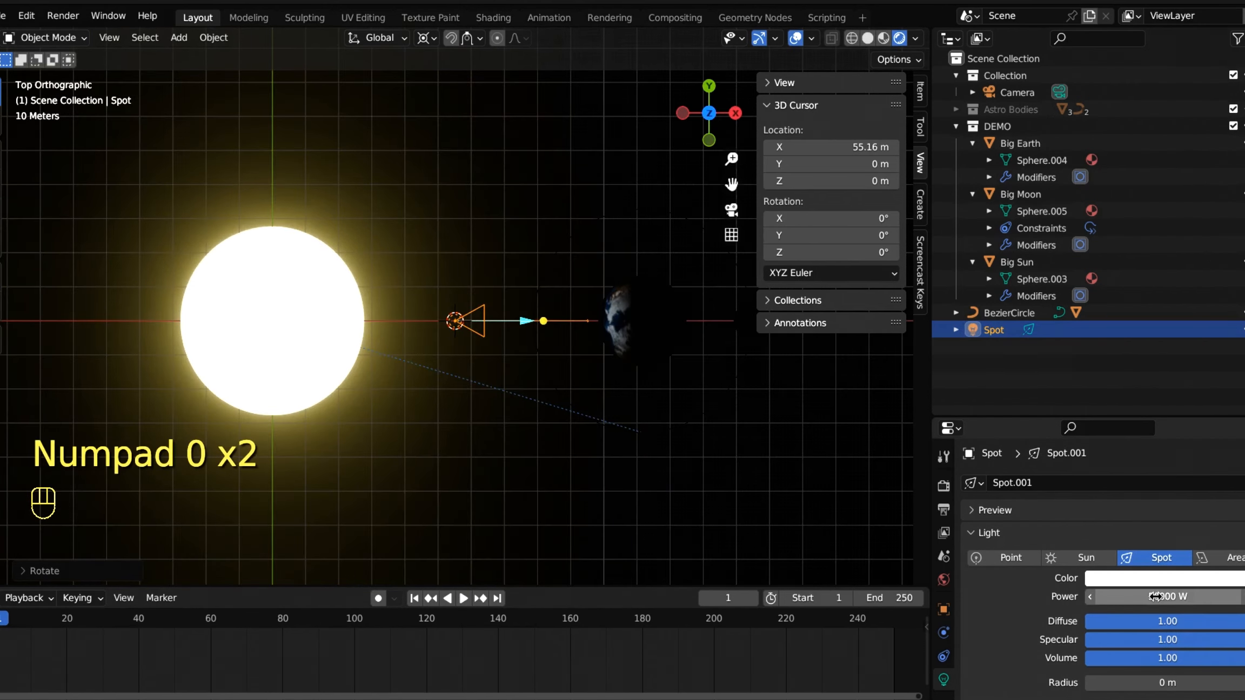
pyautogui.click(1145, 598)
pyautogui.press('Right')
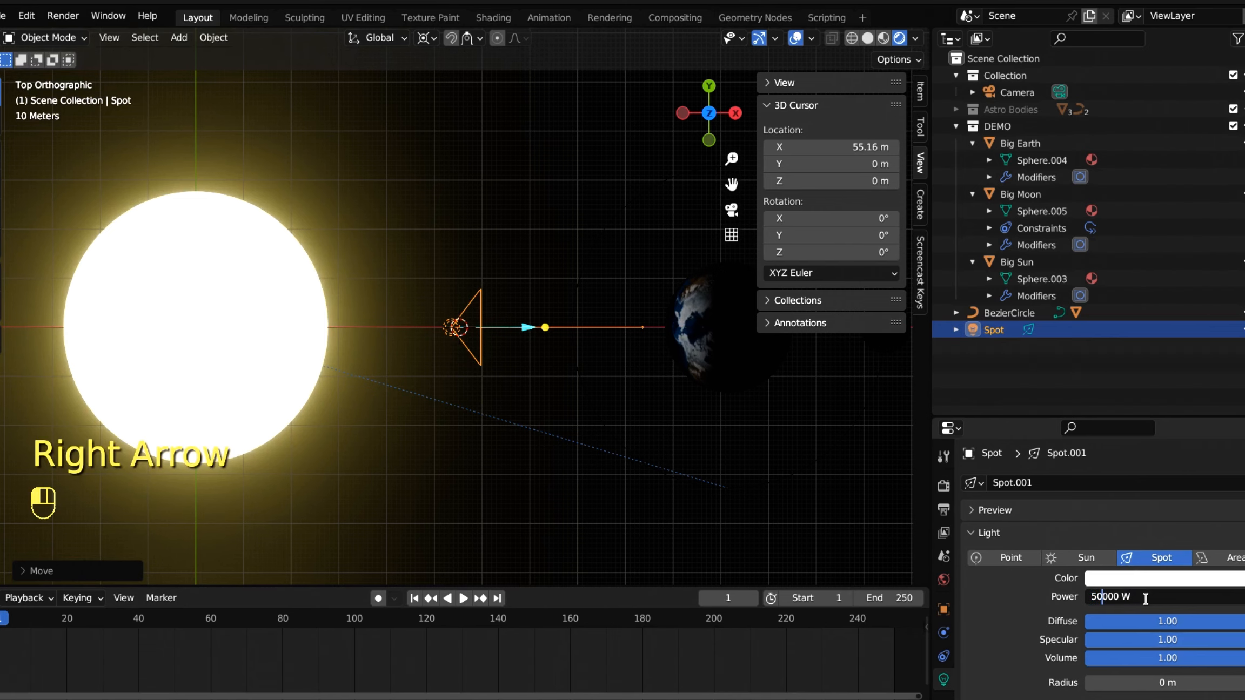
pyautogui.press('Return')
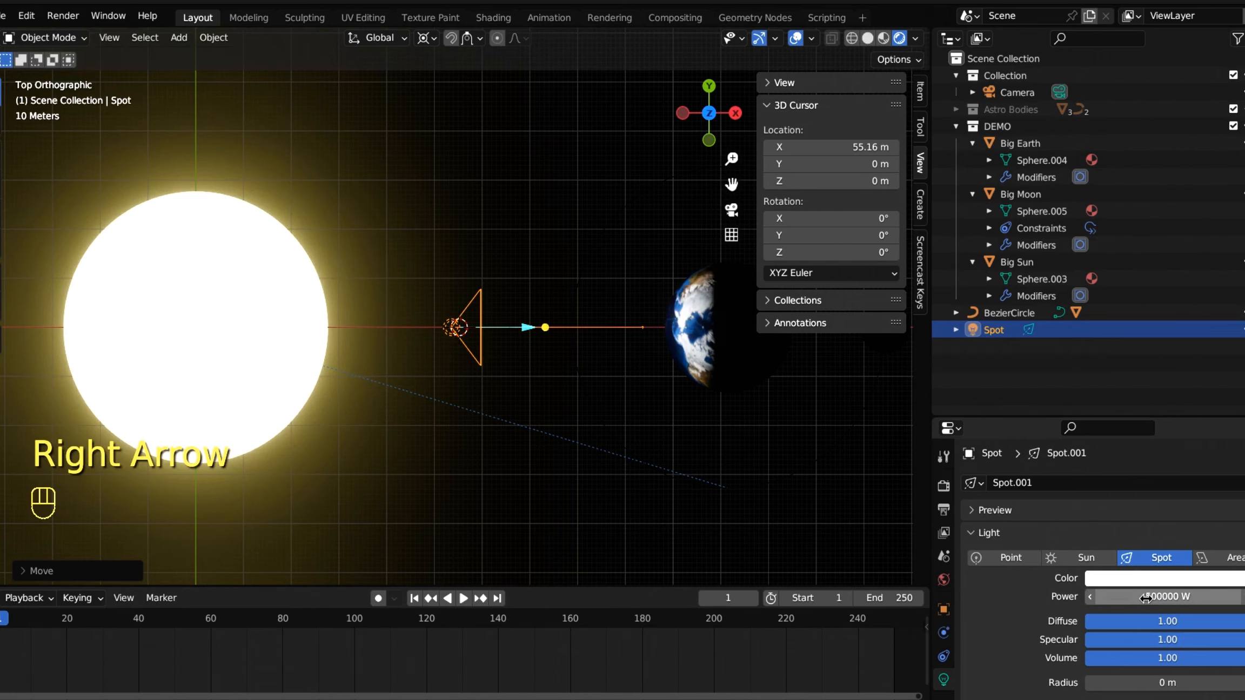
# Step: Hide the sidebar and play the animation, examining the spot light's illumination of the Big Earth and Big Moon from both sides
pyautogui.press('n')
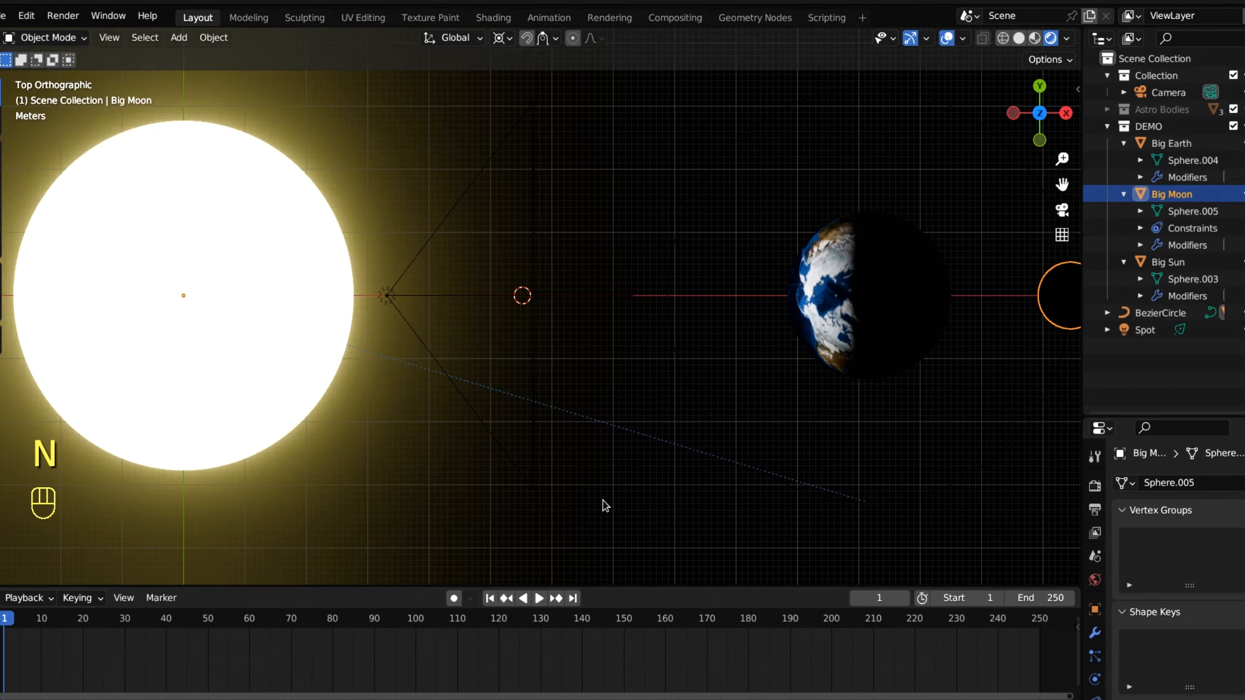
pyautogui.click(537, 598)
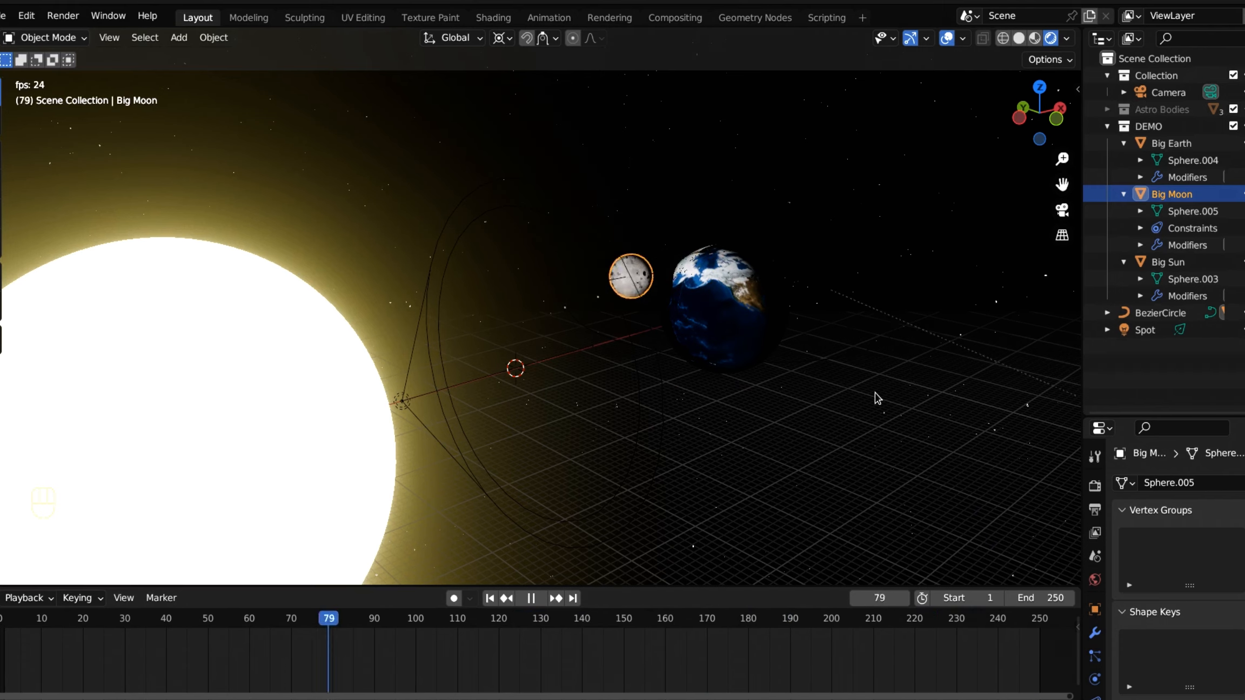
pyautogui.moveTo(897, 407); pyautogui.dragTo(431, 411, button='middle')
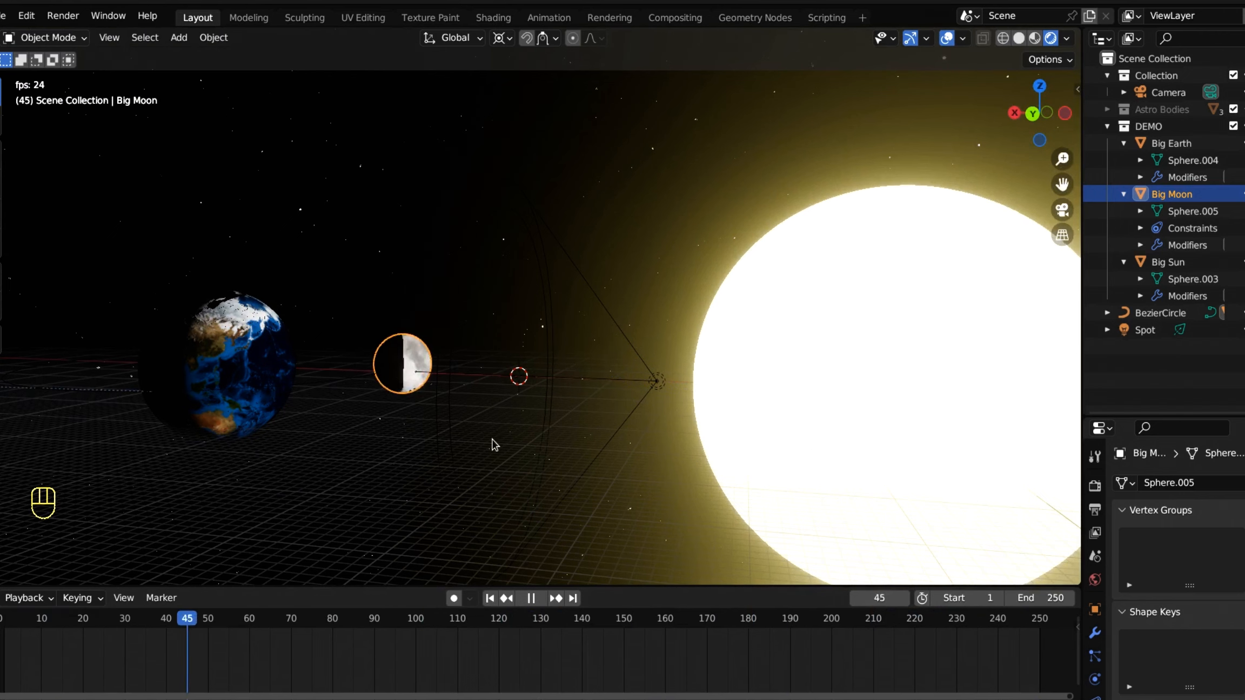
pyautogui.moveTo(503, 439); pyautogui.dragTo(278, 444, button='middle')
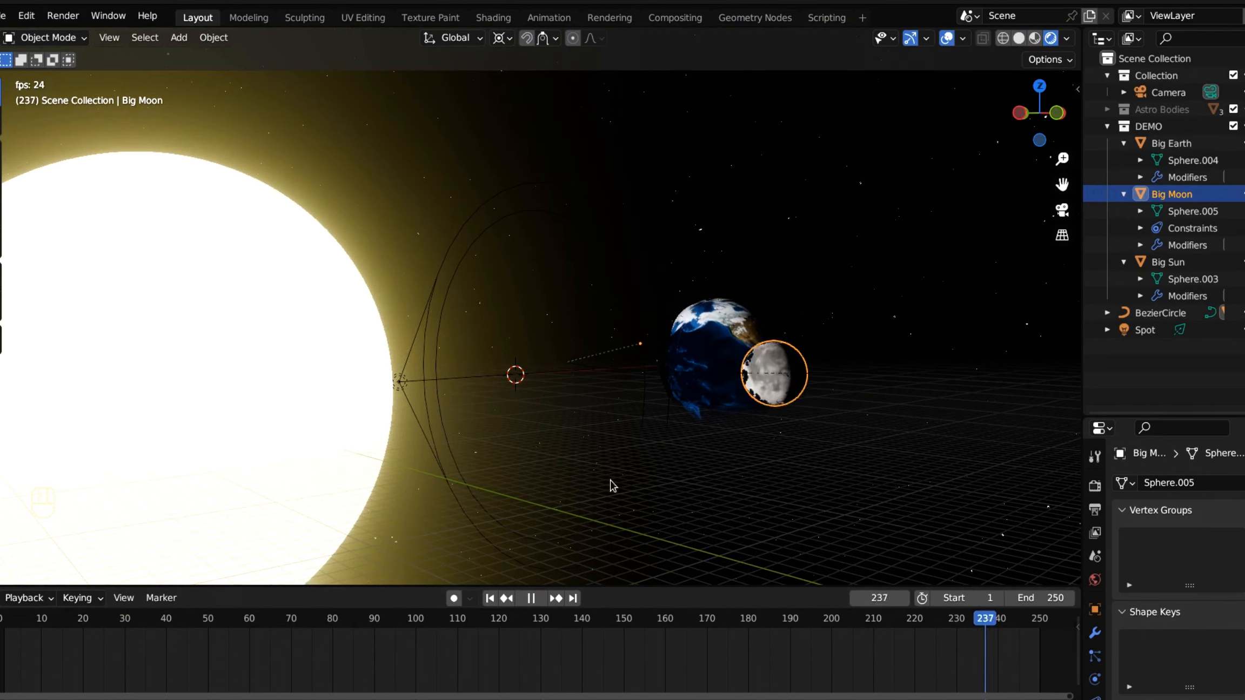
pyautogui.moveTo(722, 461); pyautogui.dragTo(345, 461, button='middle')
pyautogui.moveTo(532, 518); pyautogui.dragTo(404, 518, button='middle')
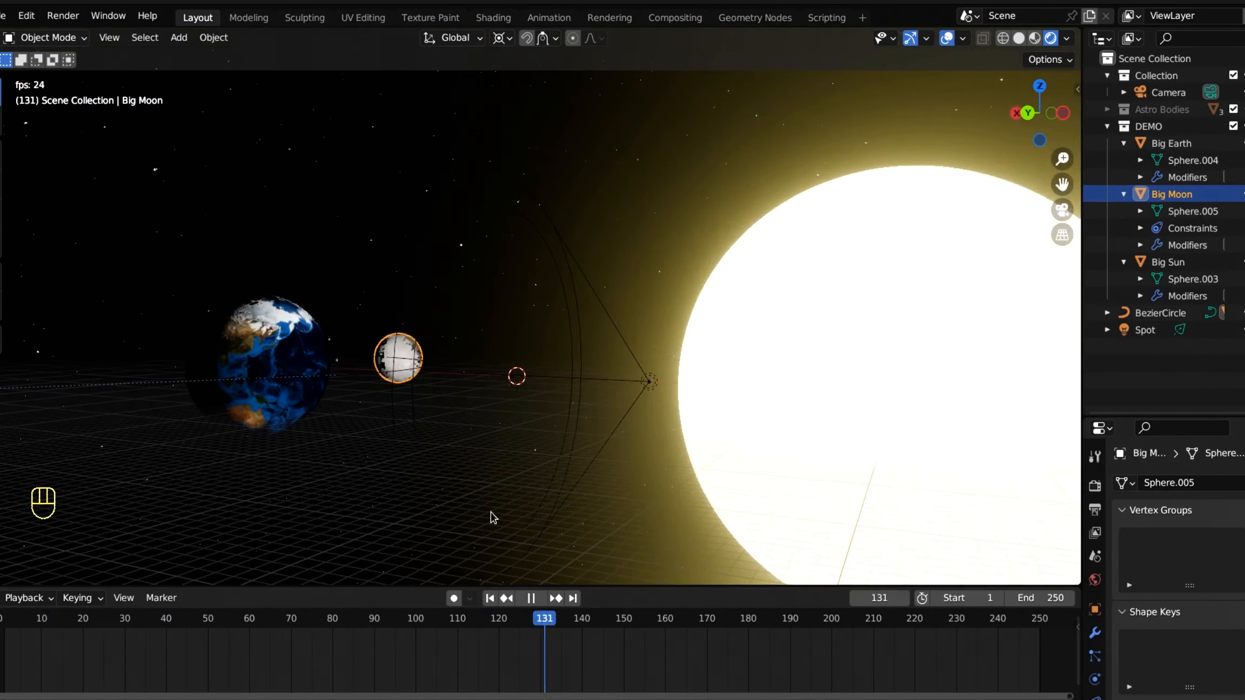
pyautogui.moveTo(489, 518); pyautogui.dragTo(456, 523, button='middle')
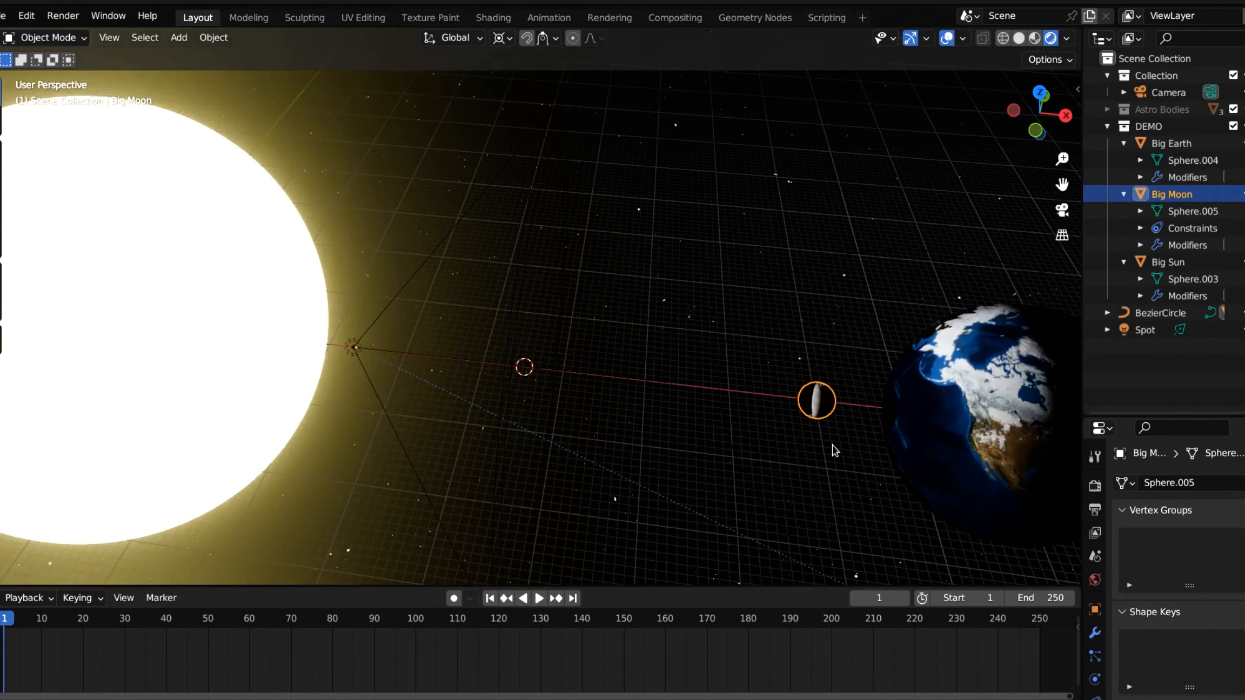
# Step: Scale the Big Moon down and scrub the timeline to check its size along the orbit around the Big Earth
pyautogui.moveTo(833, 444); pyautogui.dragTo(829, 416, button='middle')
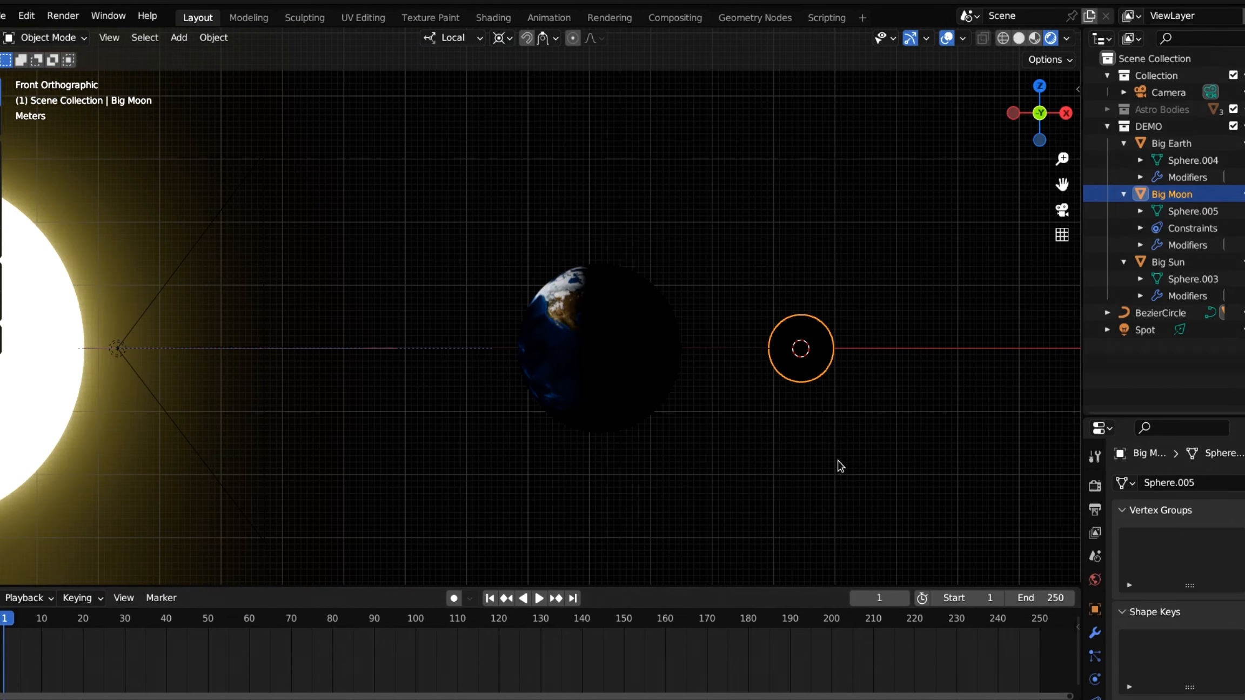
pyautogui.press('s')
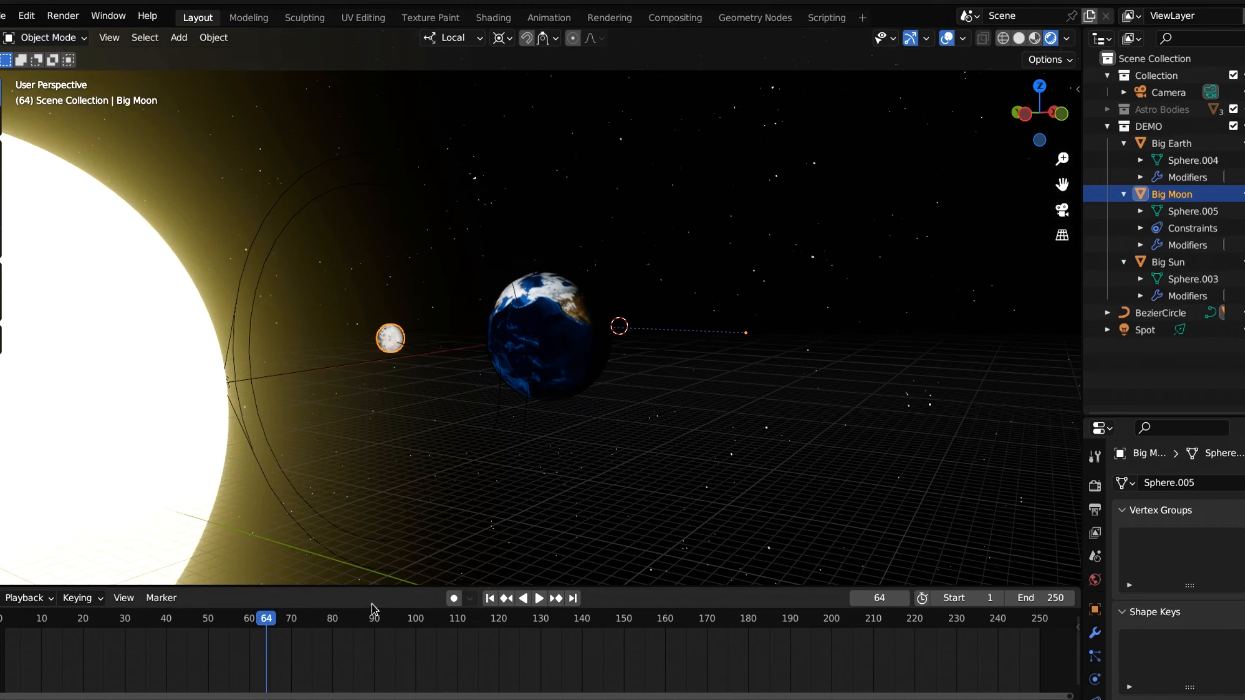
pyautogui.moveTo(260, 622); pyautogui.dragTo(633, 613)
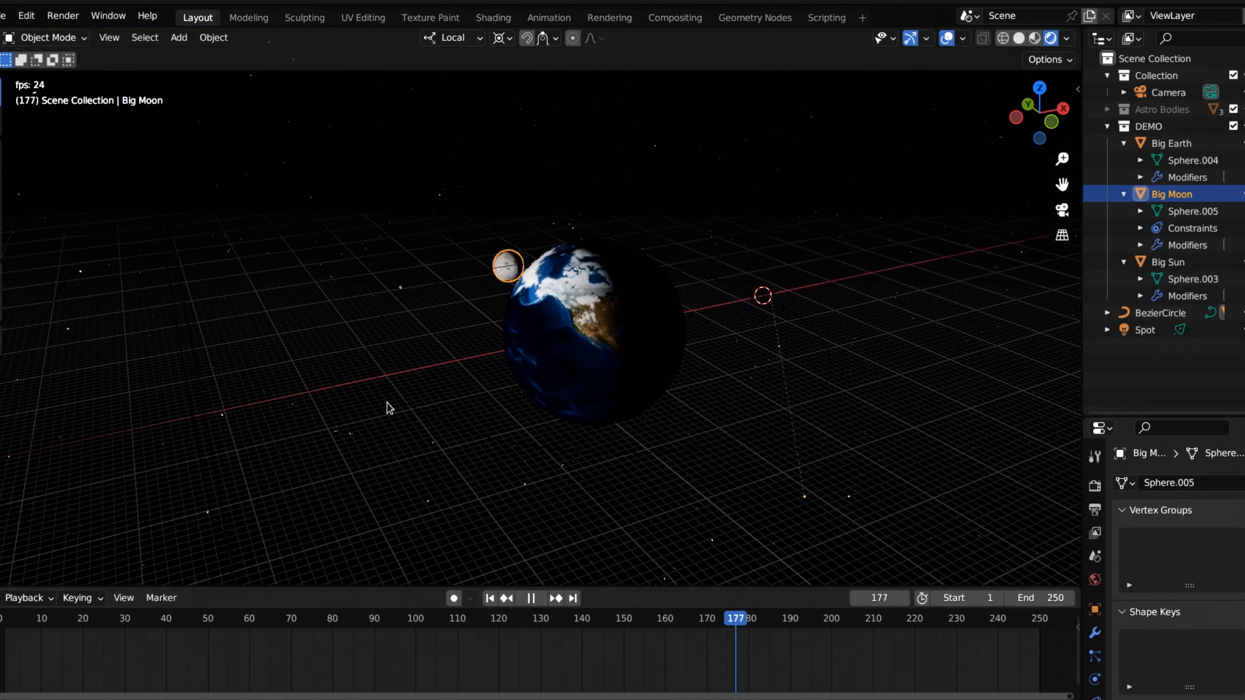
# Step: Play the animation and examine the smaller Big Moon's orbit and lighting around the Big Earth from several angles and distances
pyautogui.scroll(-1, 387, 402)
pyautogui.moveTo(388, 403); pyautogui.dragTo(586, 353, button='middle')
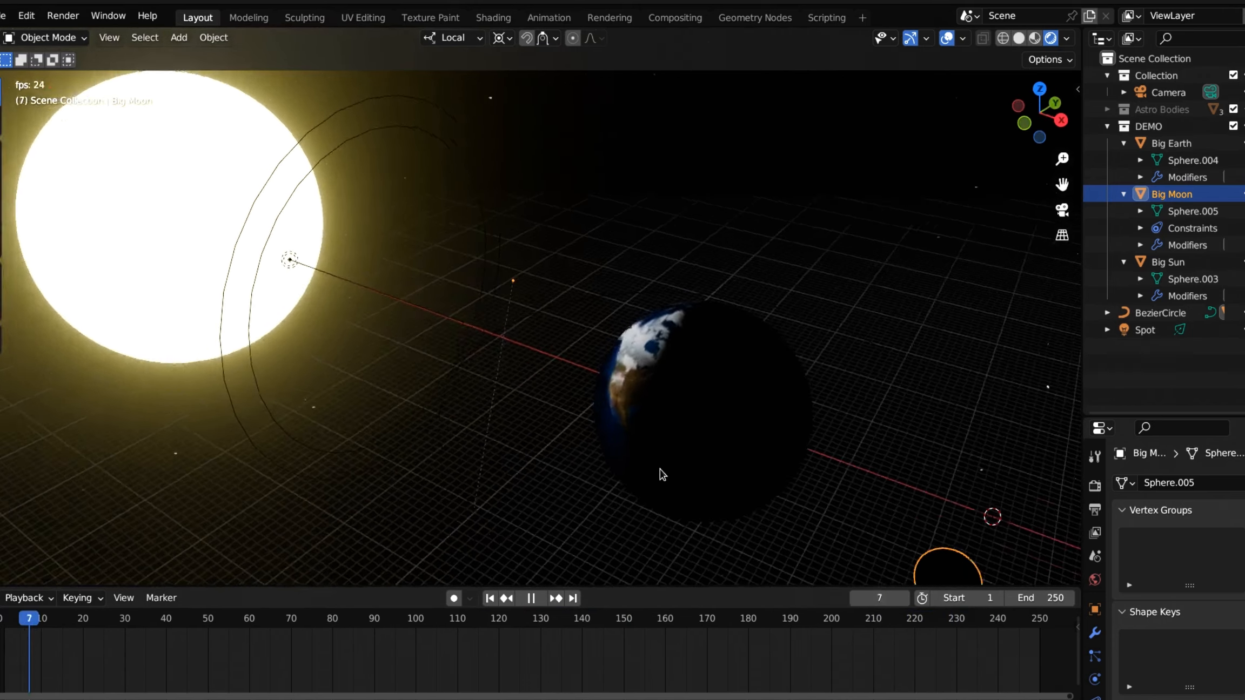
pyautogui.moveTo(659, 469); pyautogui.dragTo(773, 435, button='middle')
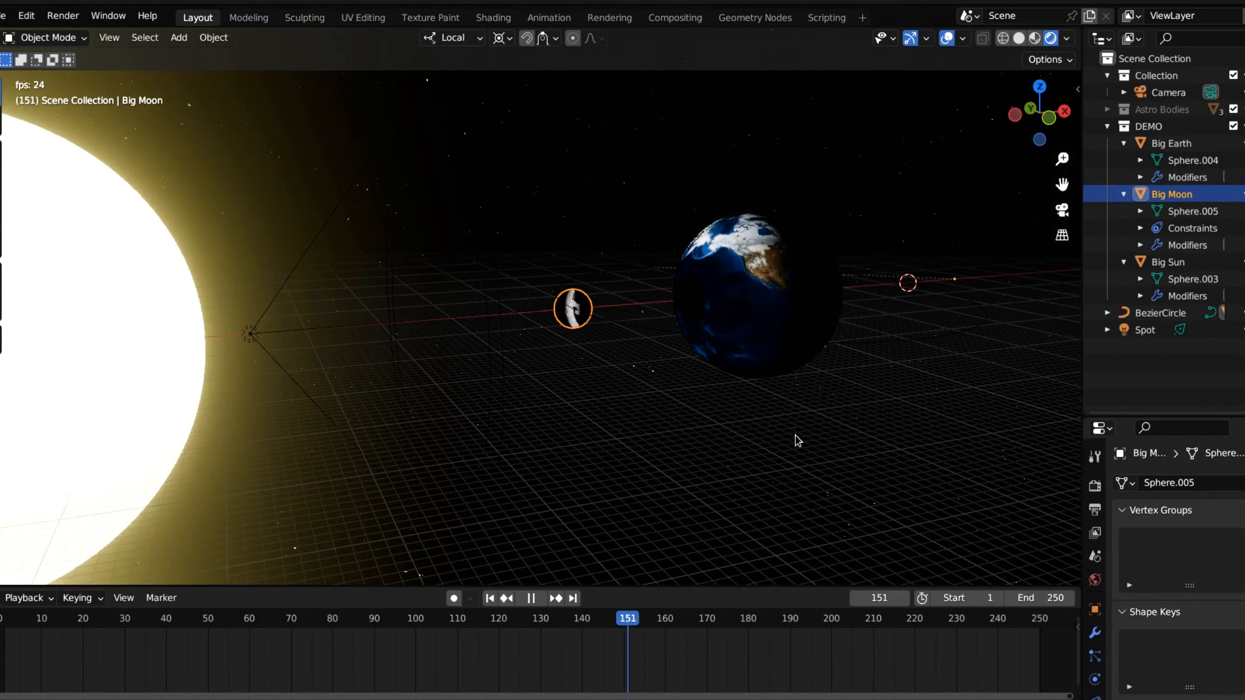
pyautogui.scroll(-4, 805, 432)
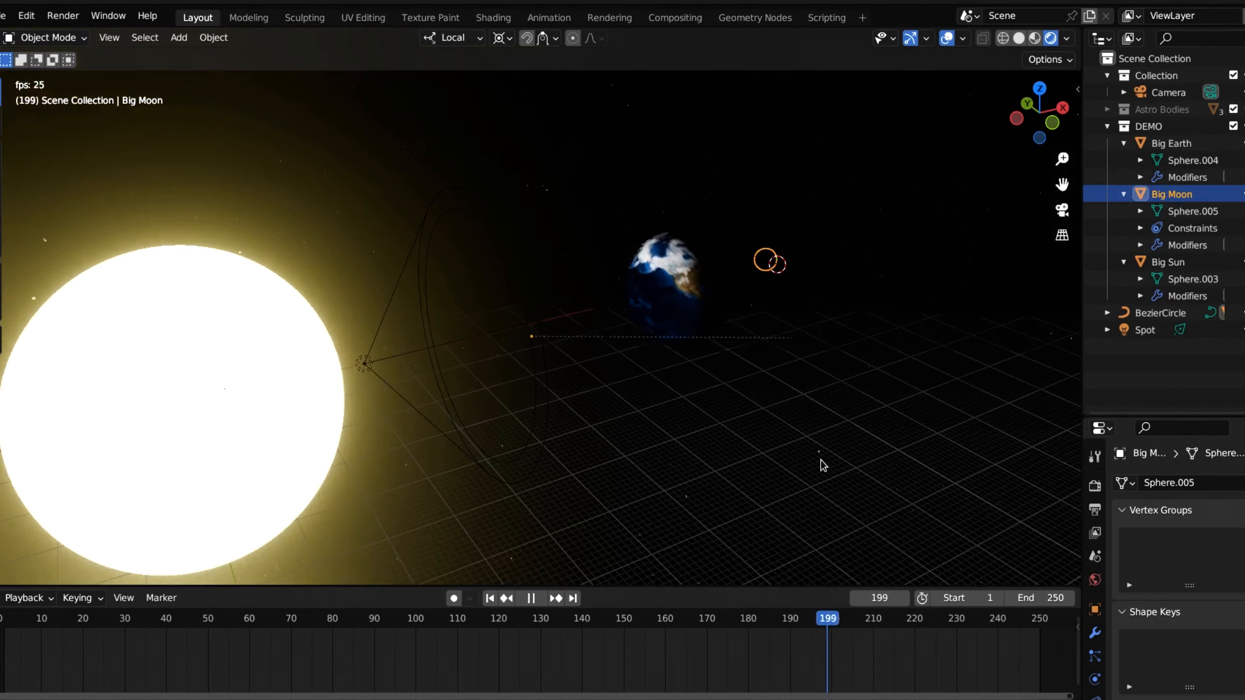
pyautogui.moveTo(816, 462); pyautogui.dragTo(428, 495, button='middle')
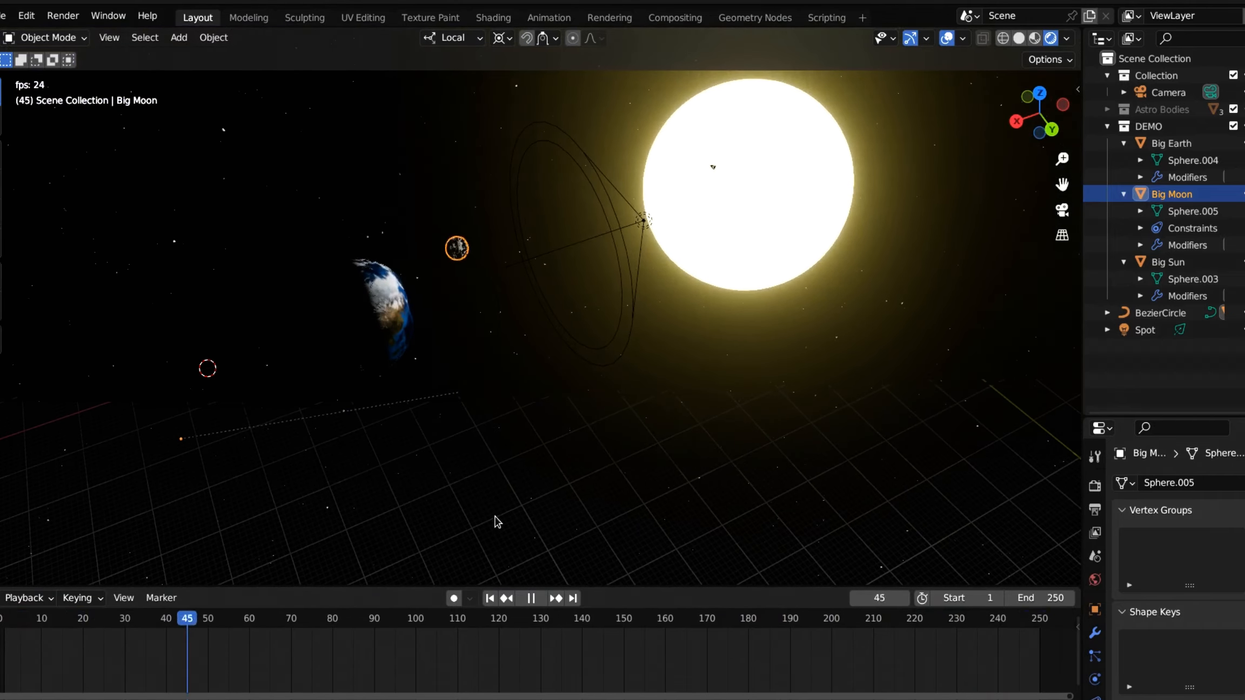
pyautogui.moveTo(378, 450); pyautogui.dragTo(734, 396, button='middle')
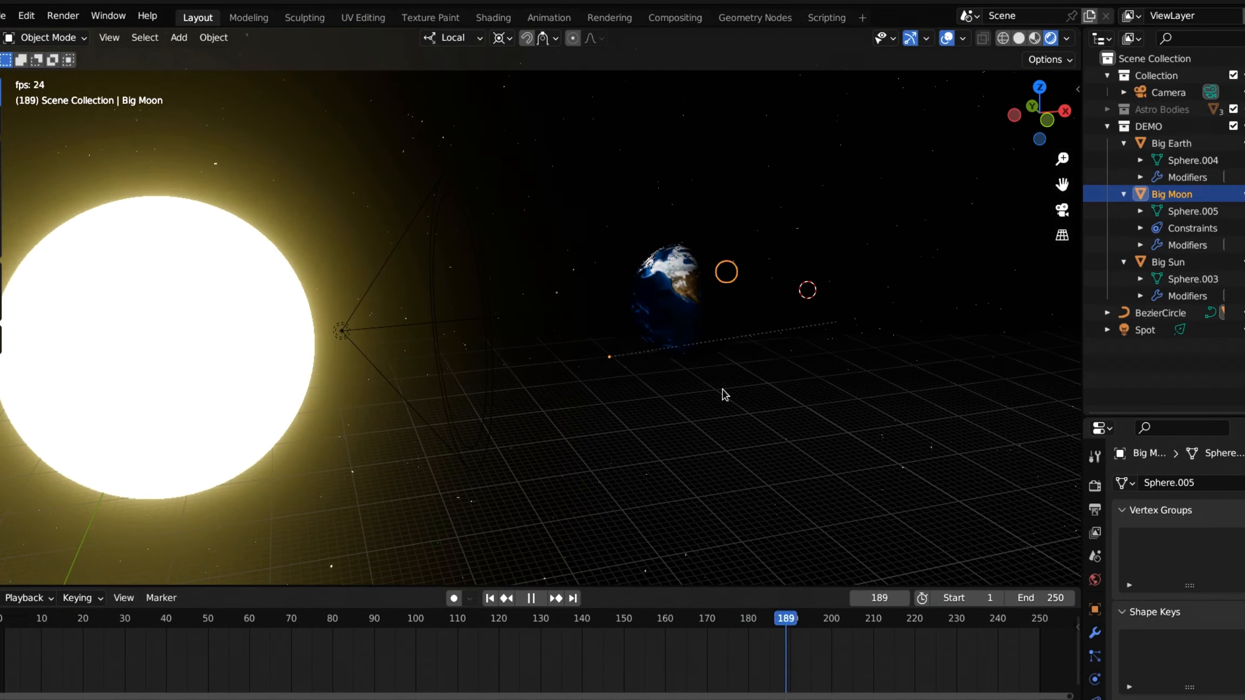
pyautogui.moveTo(699, 434); pyautogui.dragTo(650, 424, button='middle')
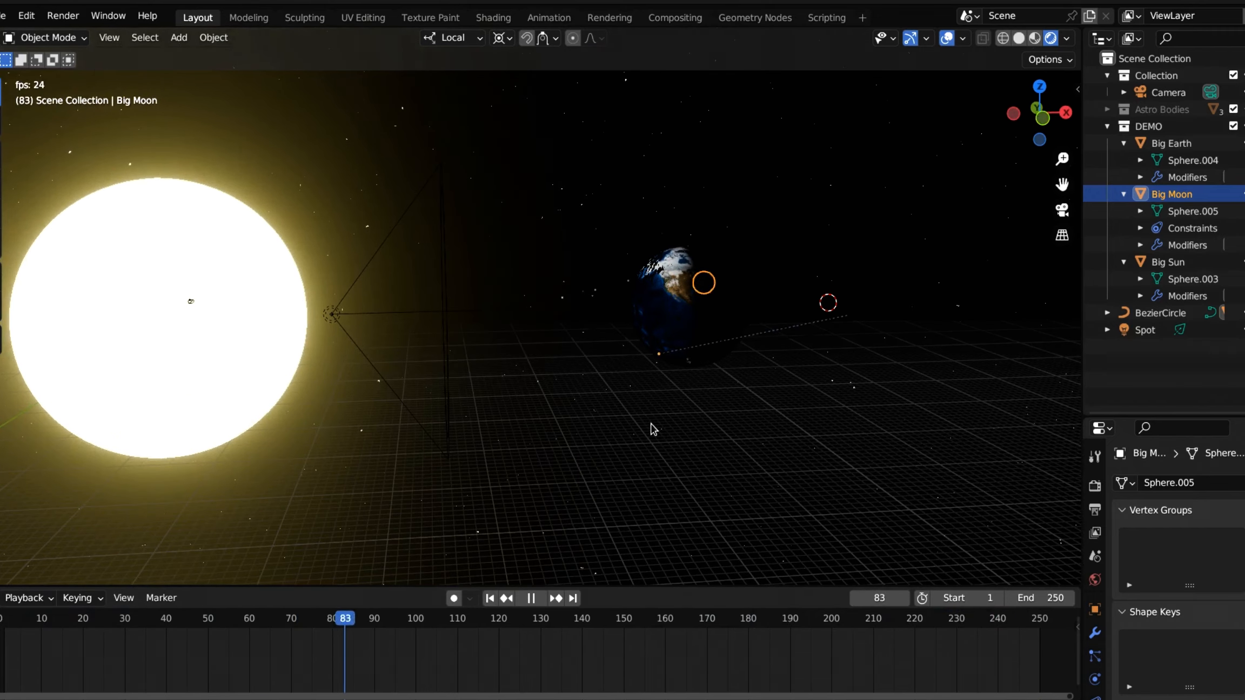
pyautogui.moveTo(689, 453)
pyautogui.mouseDown(button='middle')
pyautogui.moveTo(720, 431)
pyautogui.moveTo(703, 444)
pyautogui.mouseUp(button='middle')
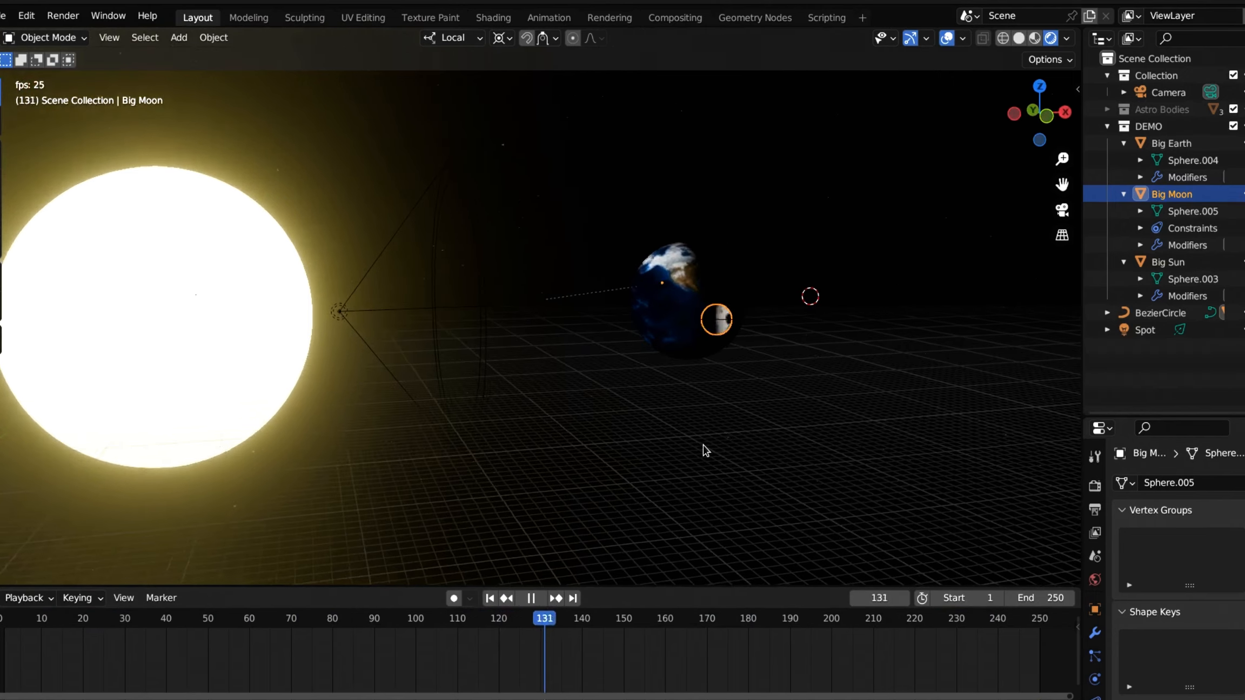